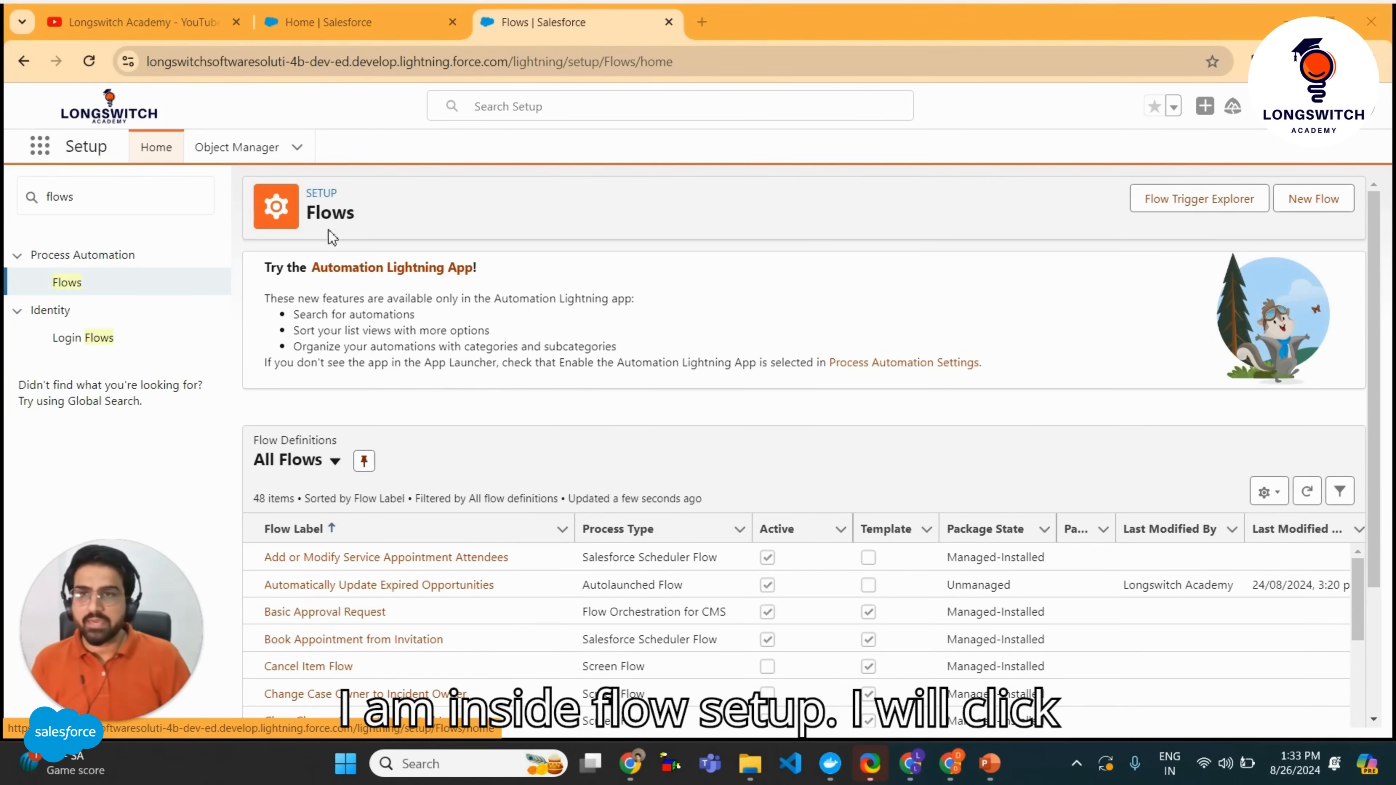
# Create a new flow from scratch of the type Autolaunched Flow (No Trigger).
pyautogui.click(1330, 208)
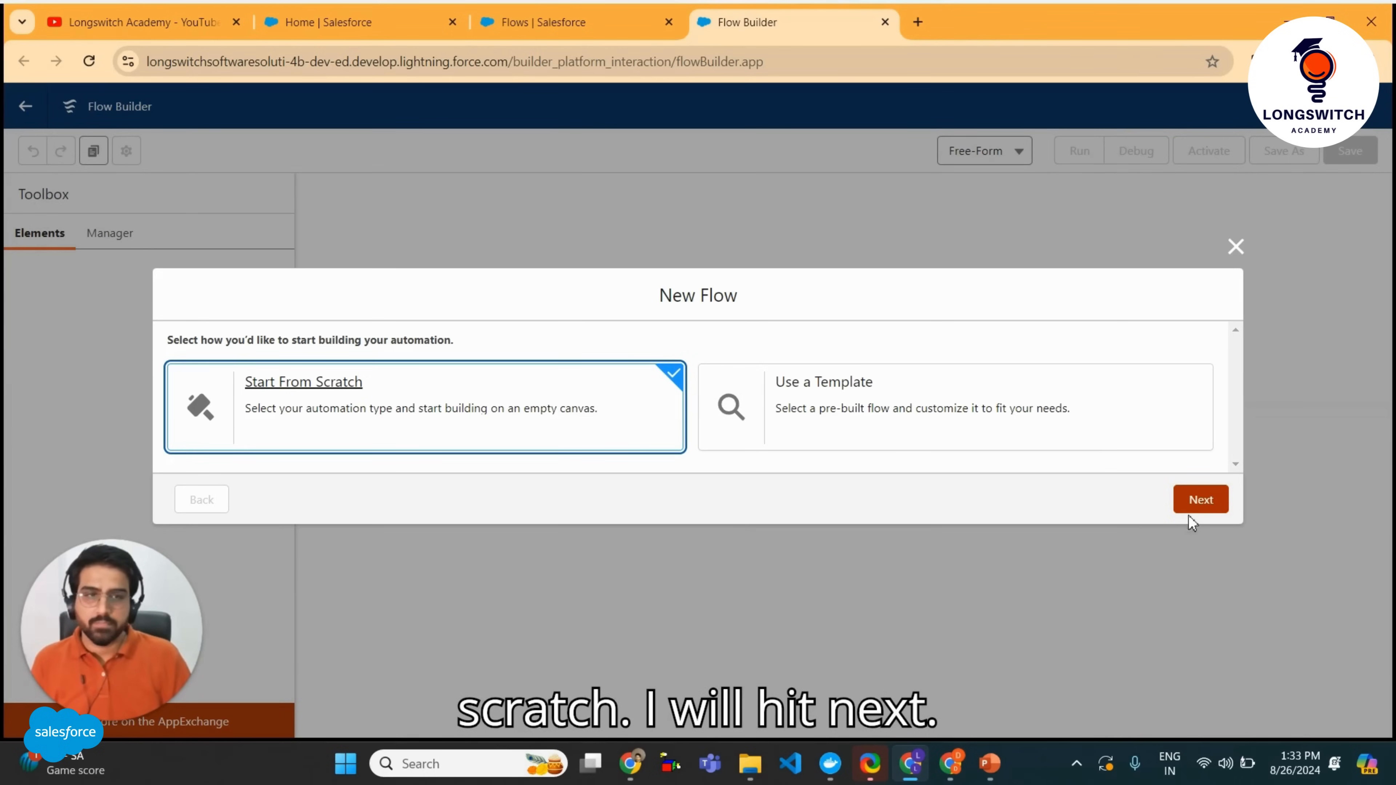
pyautogui.click(1194, 499)
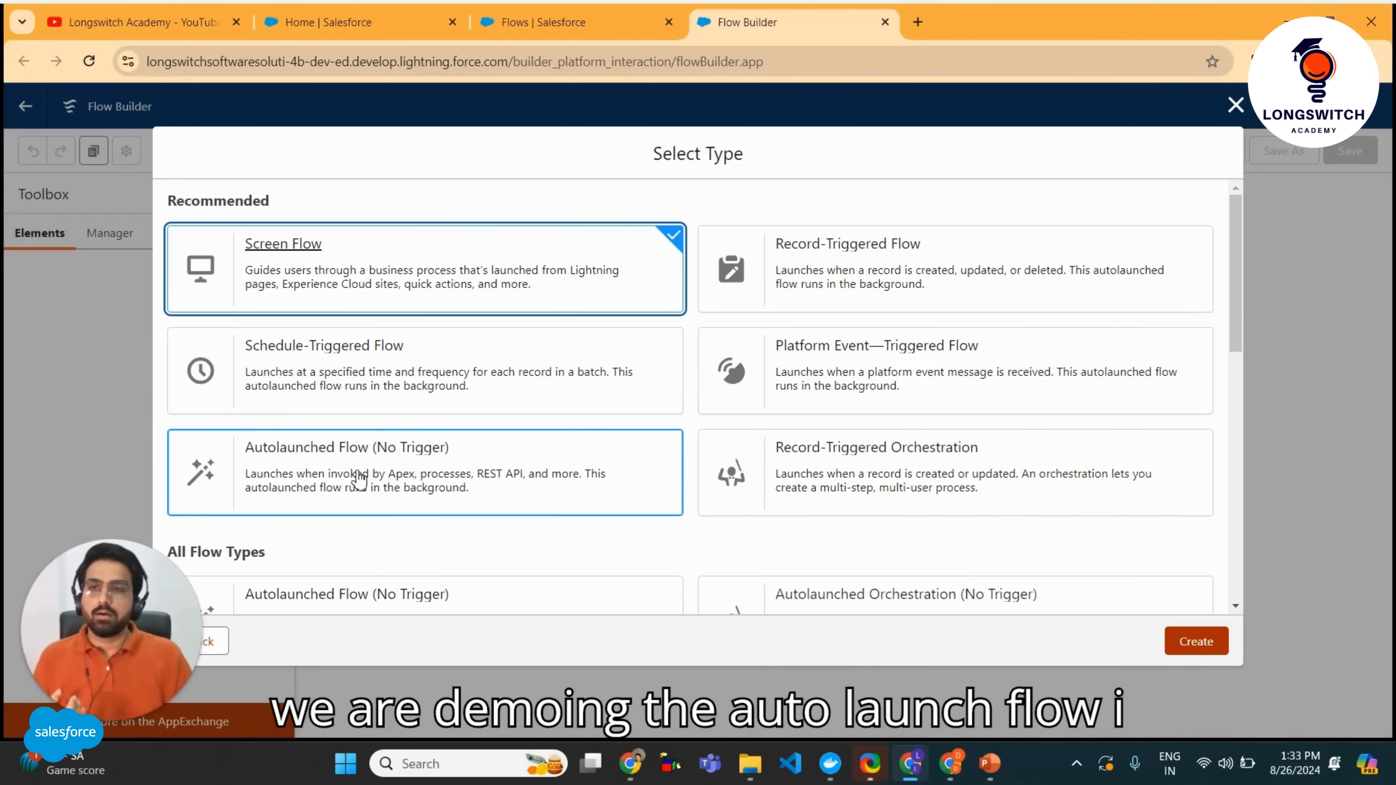
pyautogui.click(331, 464)
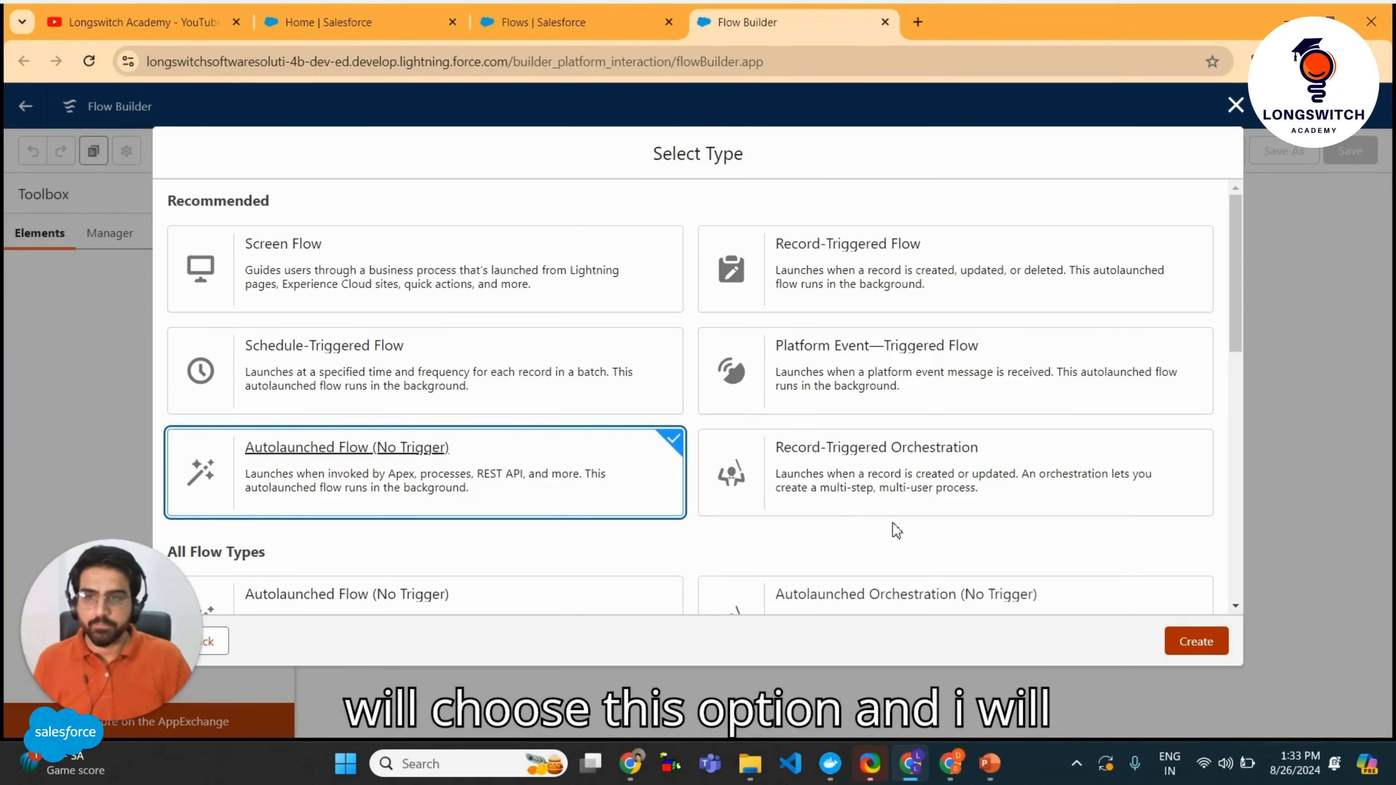
pyautogui.click(1206, 644)
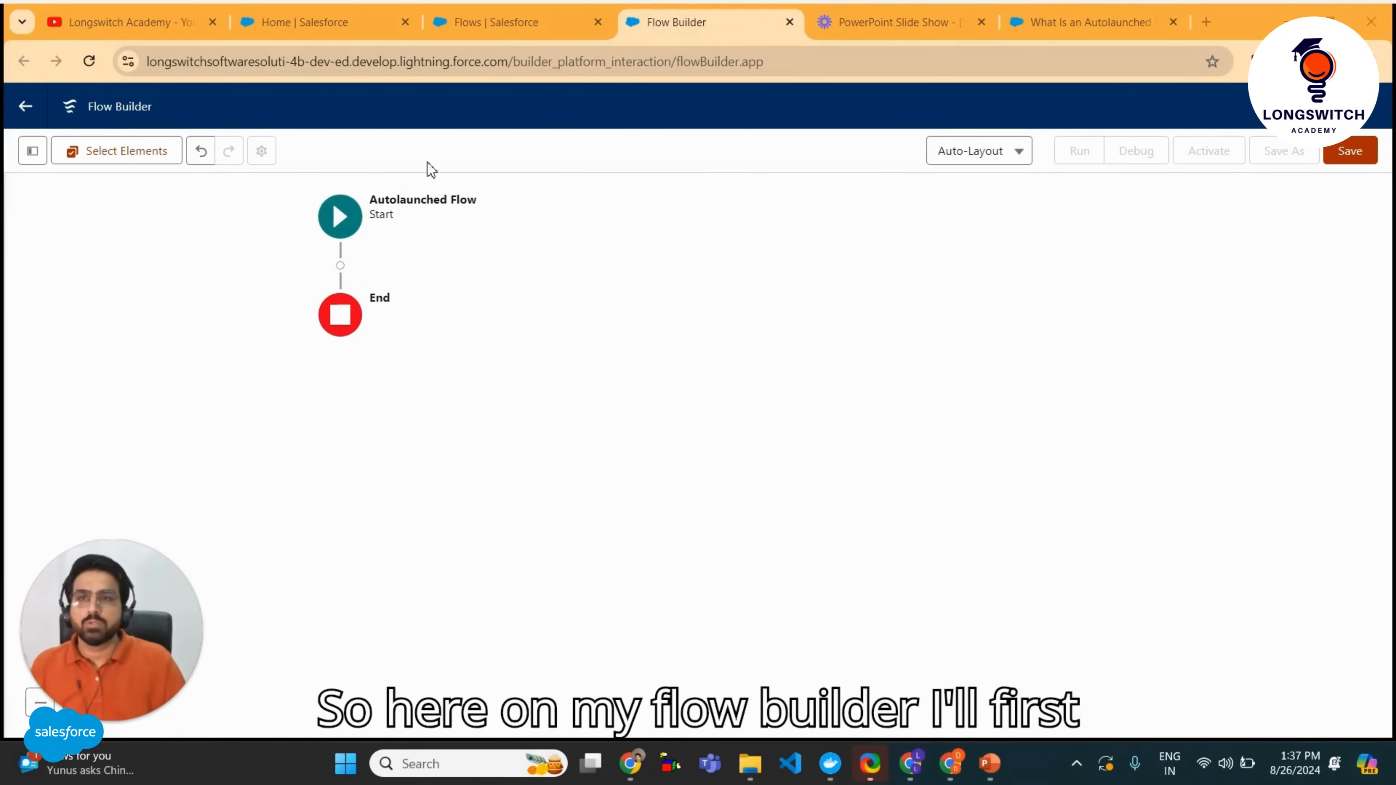
# Add a Get Records element between Start and End and label it "Get Filtered Opportunities".
pyautogui.click(340, 266)
pyautogui.write('ge')
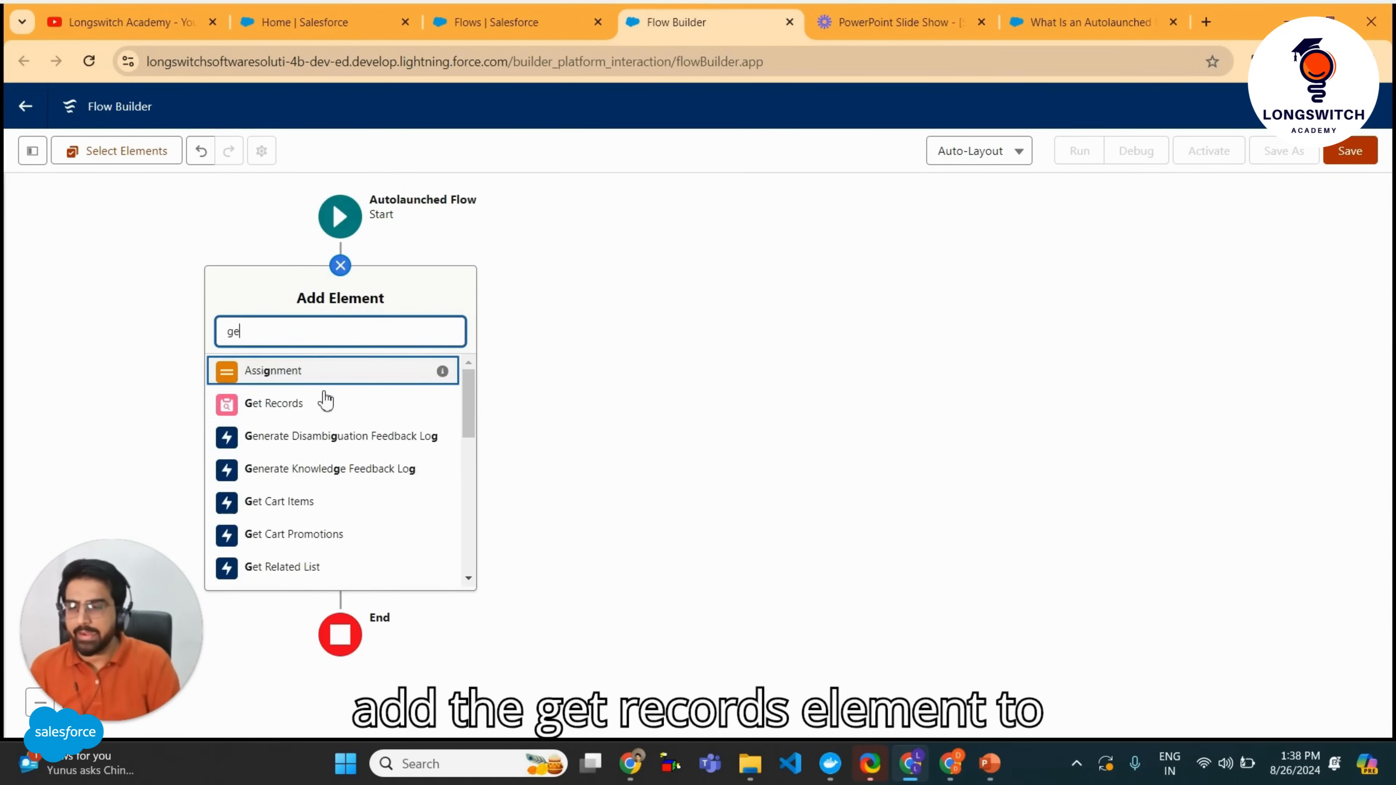
pyautogui.write('t')
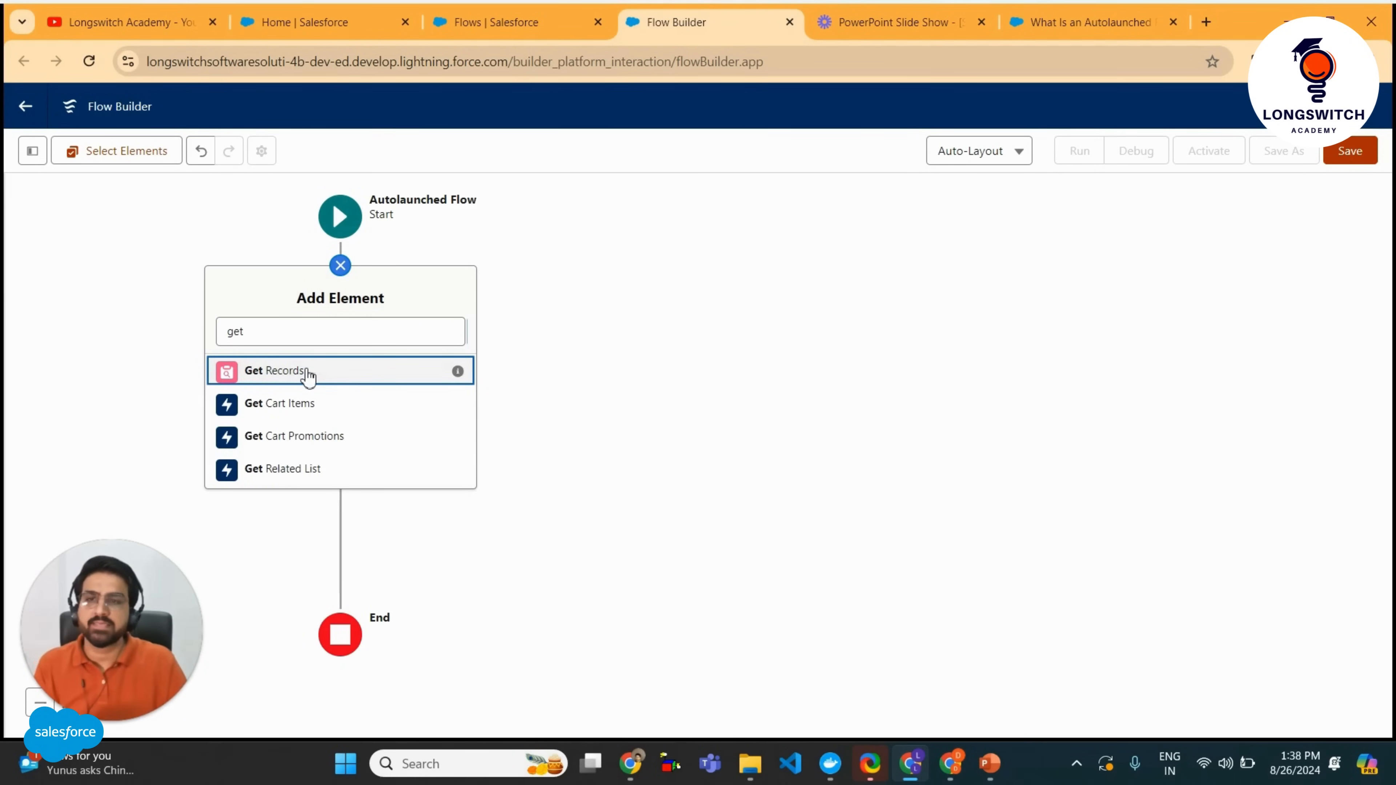
pyautogui.click(308, 373)
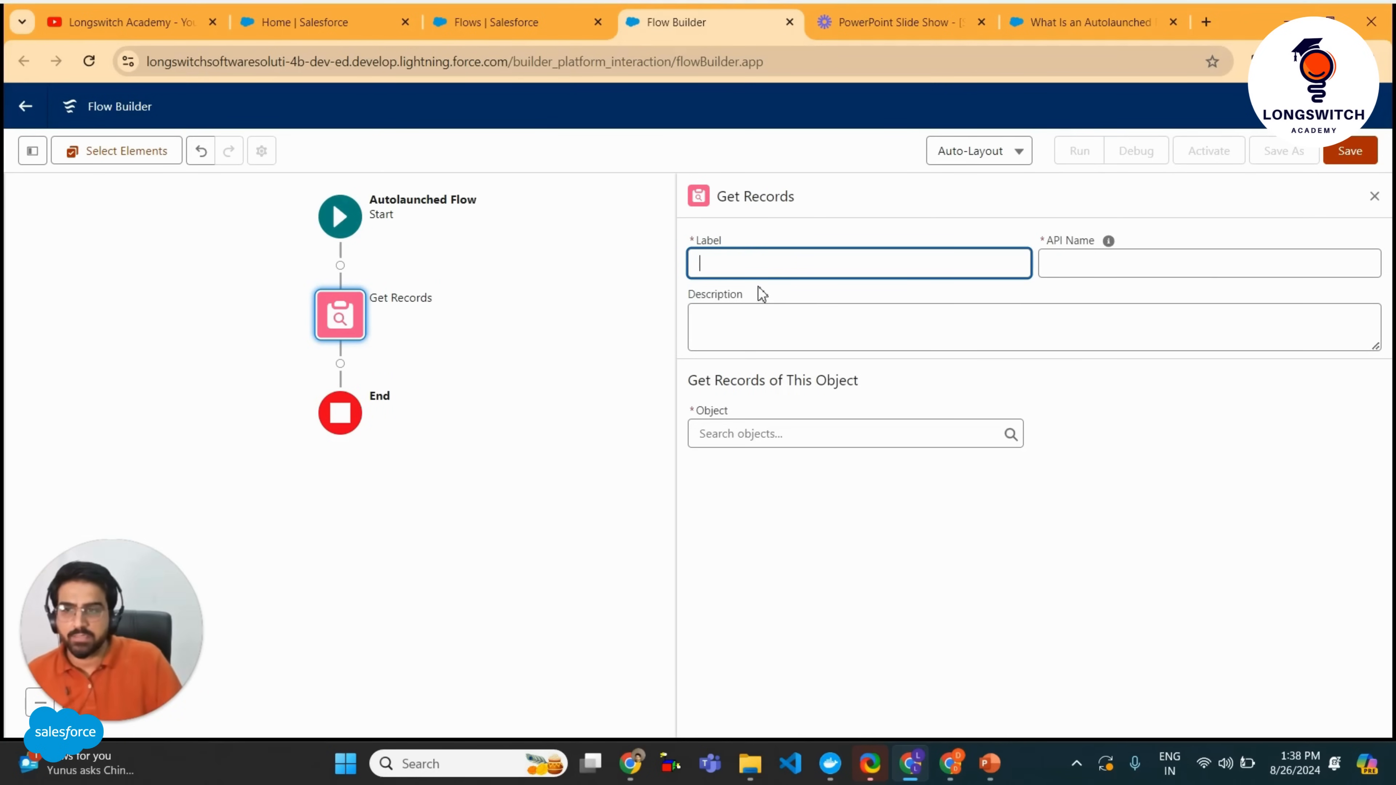
pyautogui.write('Get')
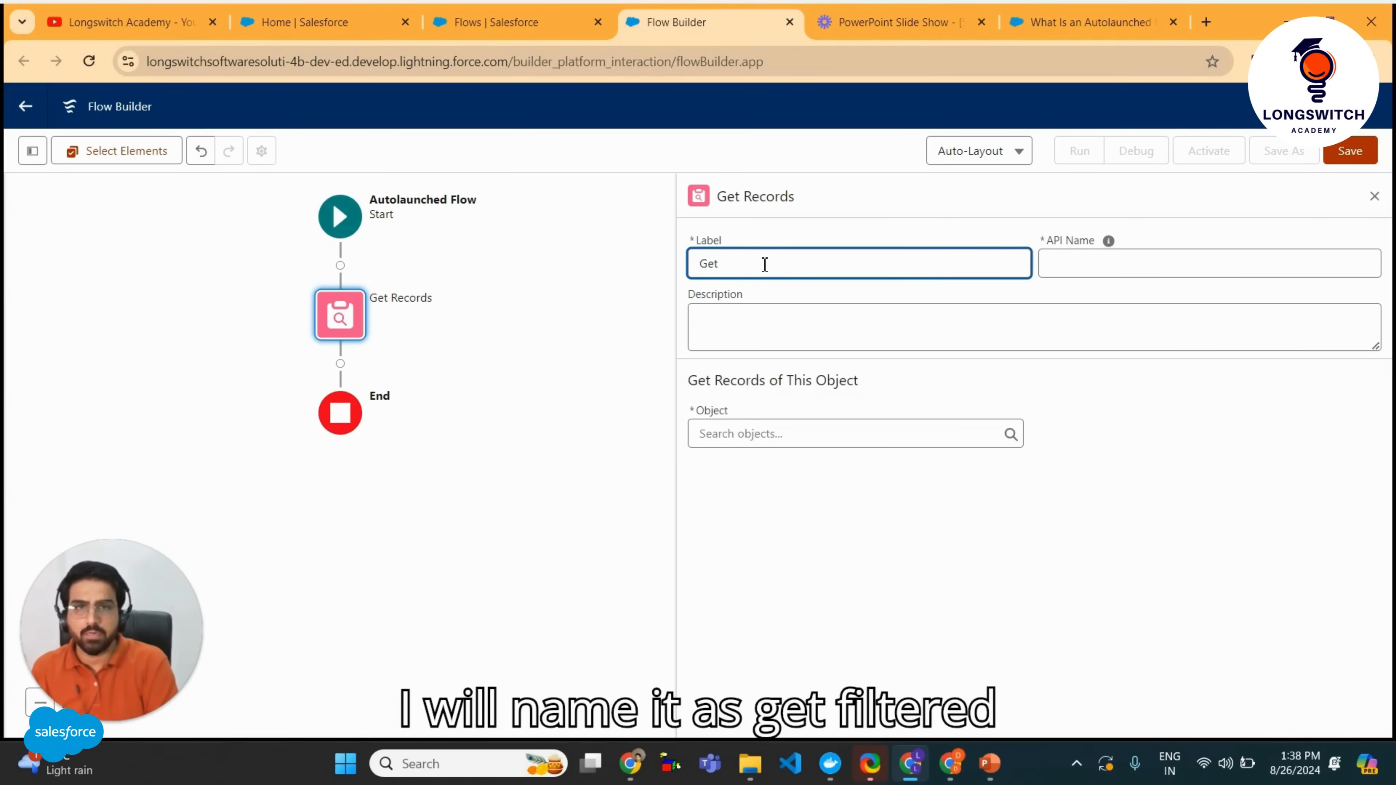
pyautogui.write('ed ')
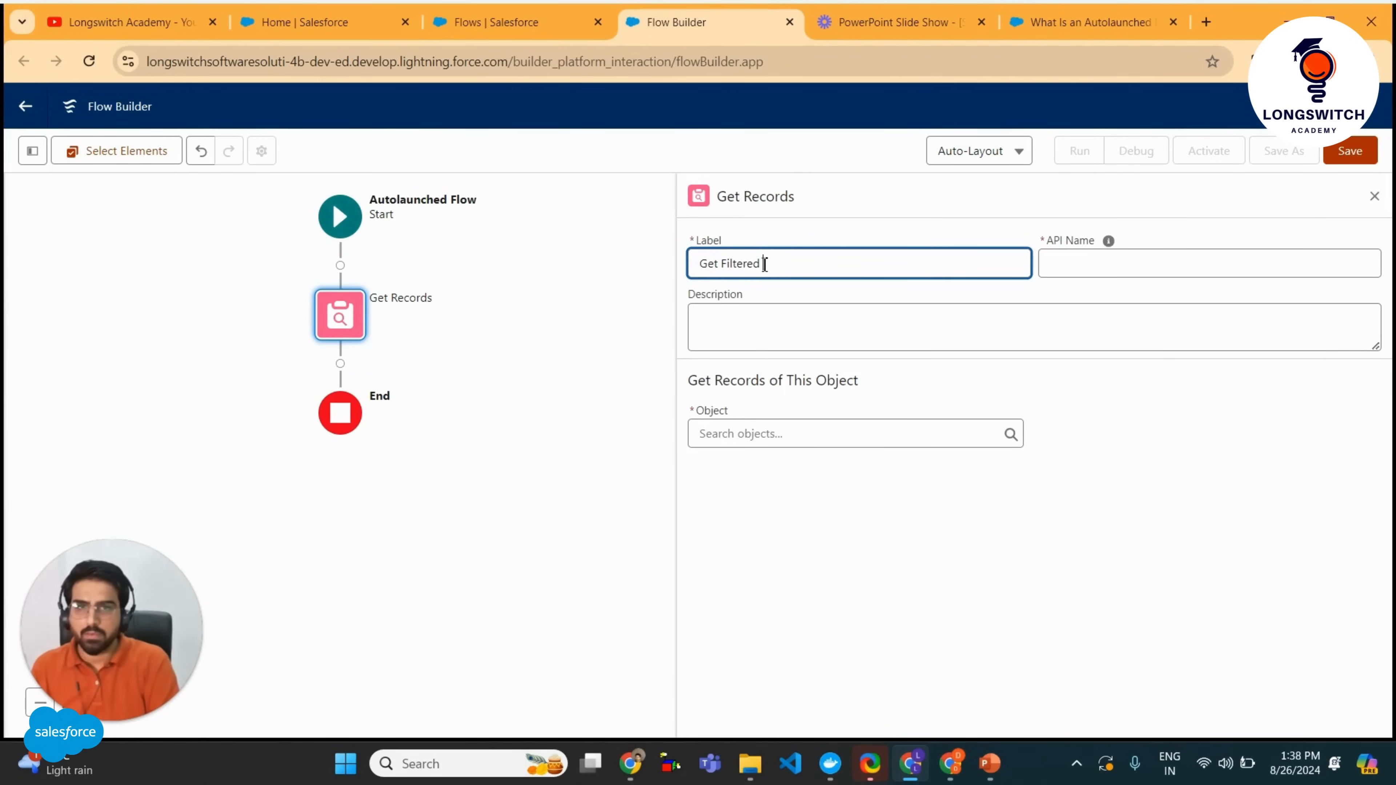
pyautogui.write('Opportunities')
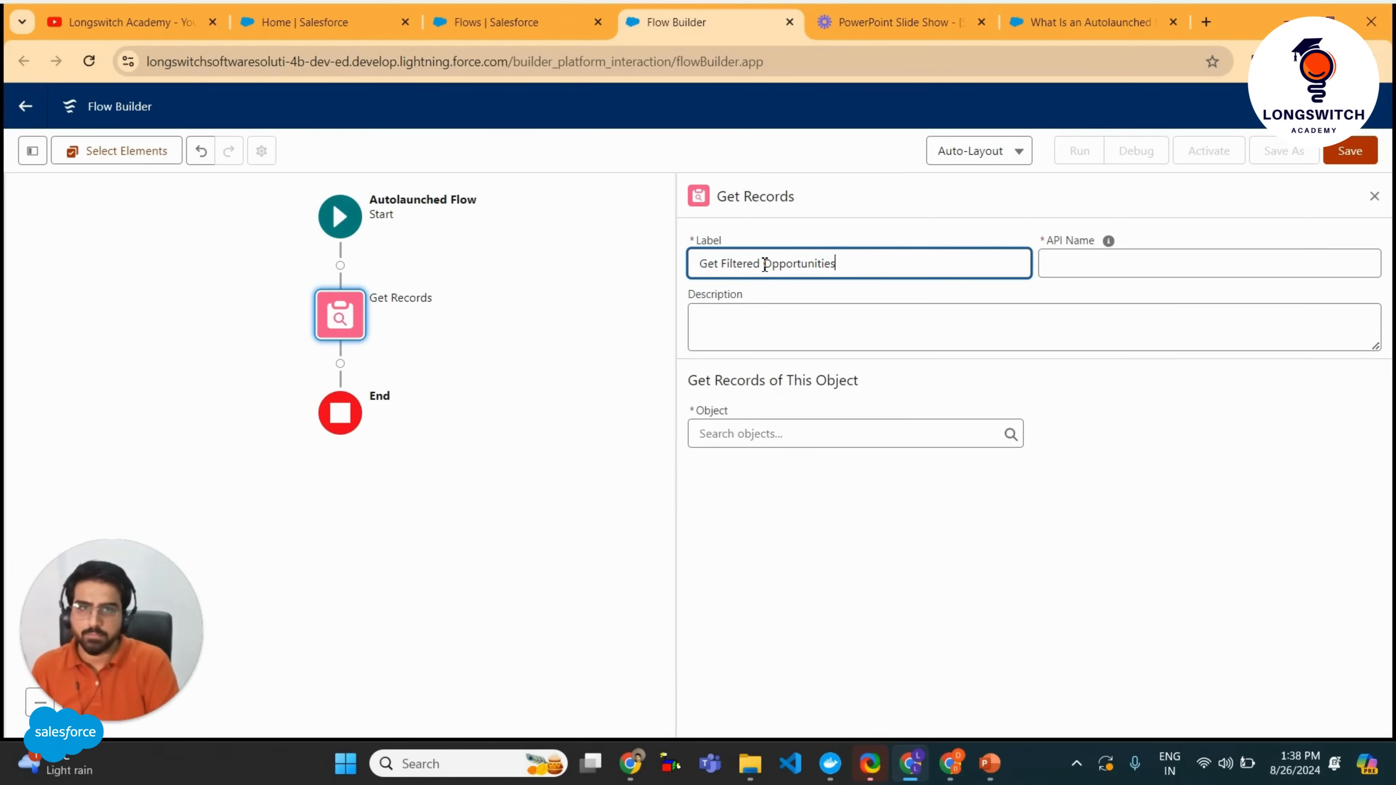
pyautogui.click(1116, 299)
# Change the Get Records element's API name to camel case as getFilteredOpportunities.
pyautogui.click(1082, 263)
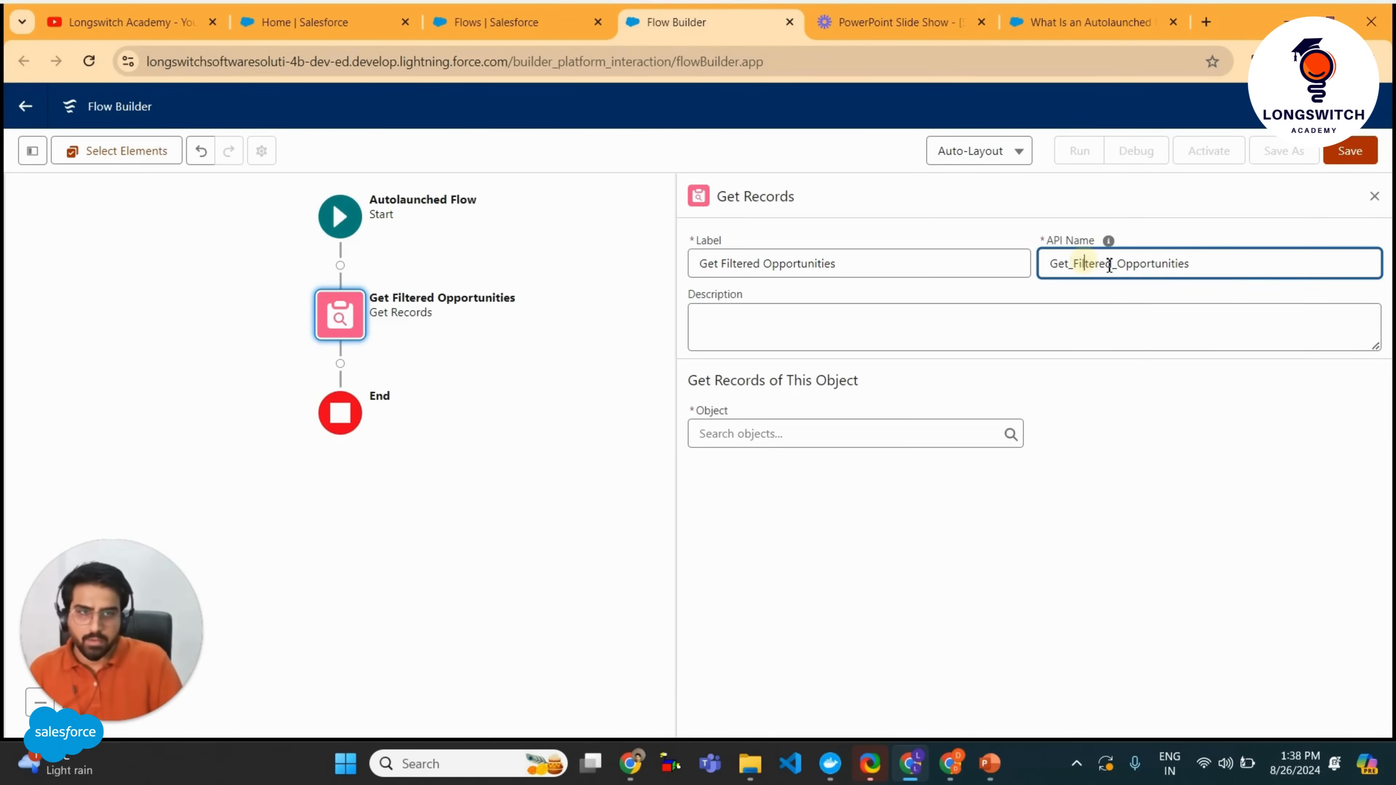
pyautogui.press('Left')
pyautogui.press('Left')
pyautogui.press('Left')
pyautogui.press('BackSpace')
pyautogui.press('Right')
pyautogui.press('Right')
pyautogui.press('Right')
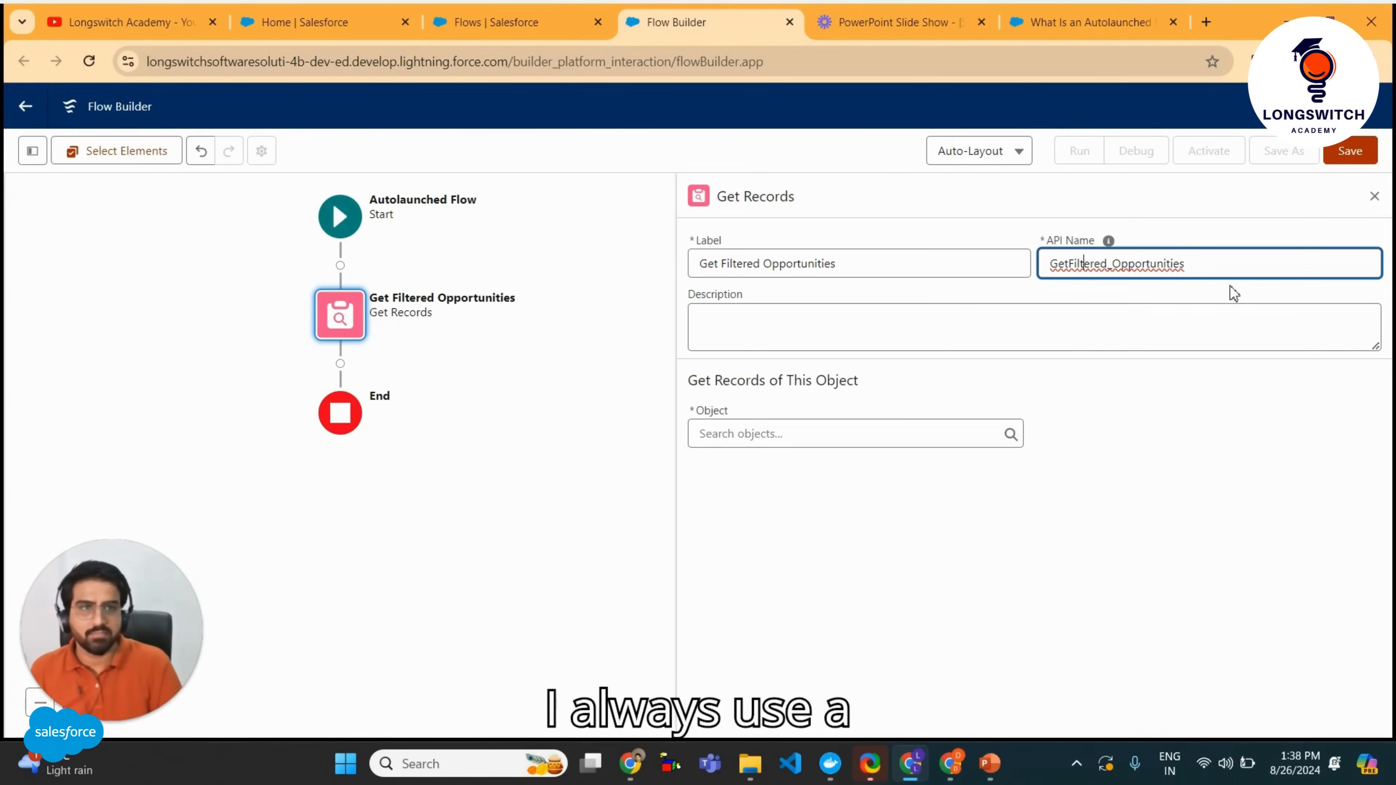
pyautogui.press('BackSpace')
pyautogui.press('Left')
pyautogui.press('Left')
pyautogui.press('Left')
pyautogui.press('Left')
pyautogui.press('Left')
pyautogui.press('Left')
pyautogui.press('Left')
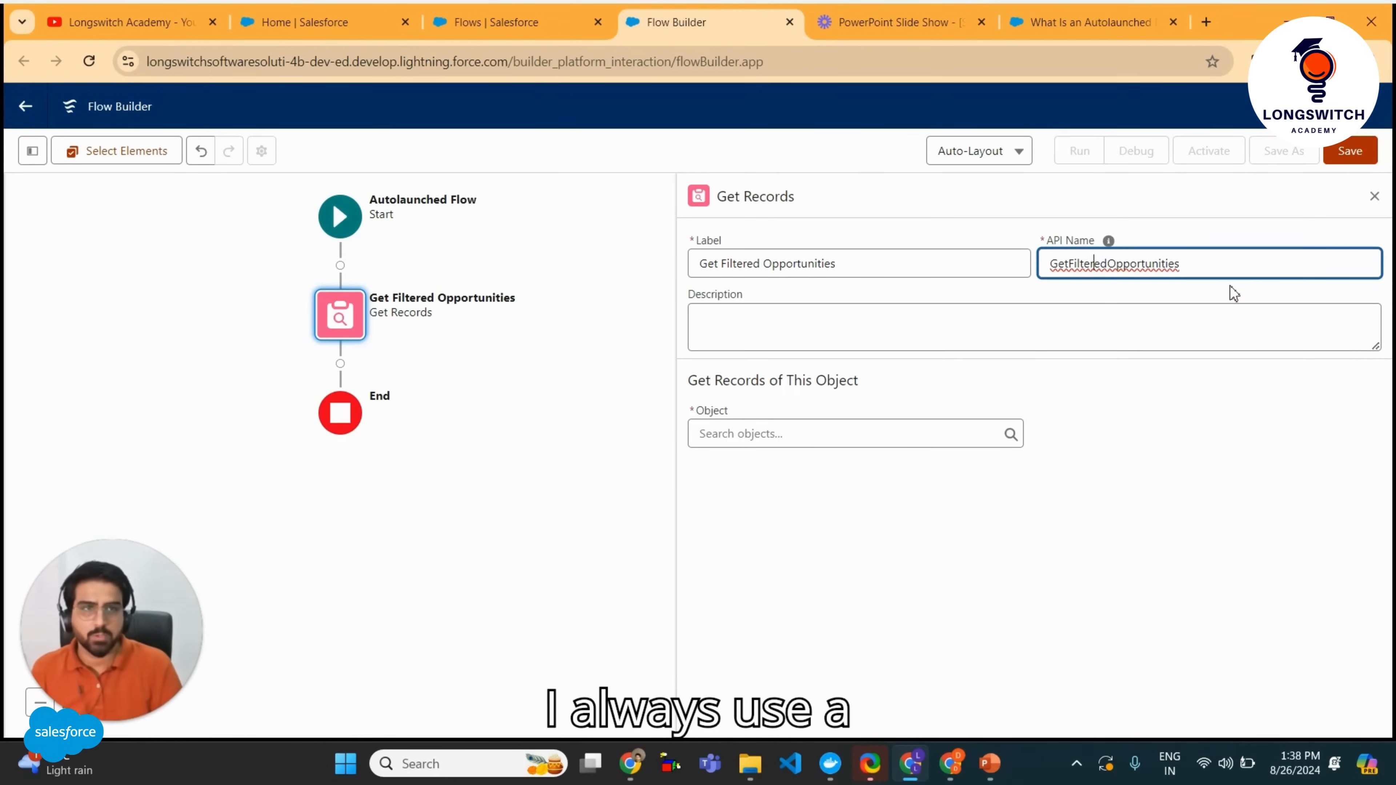
pyautogui.press('BackSpace')
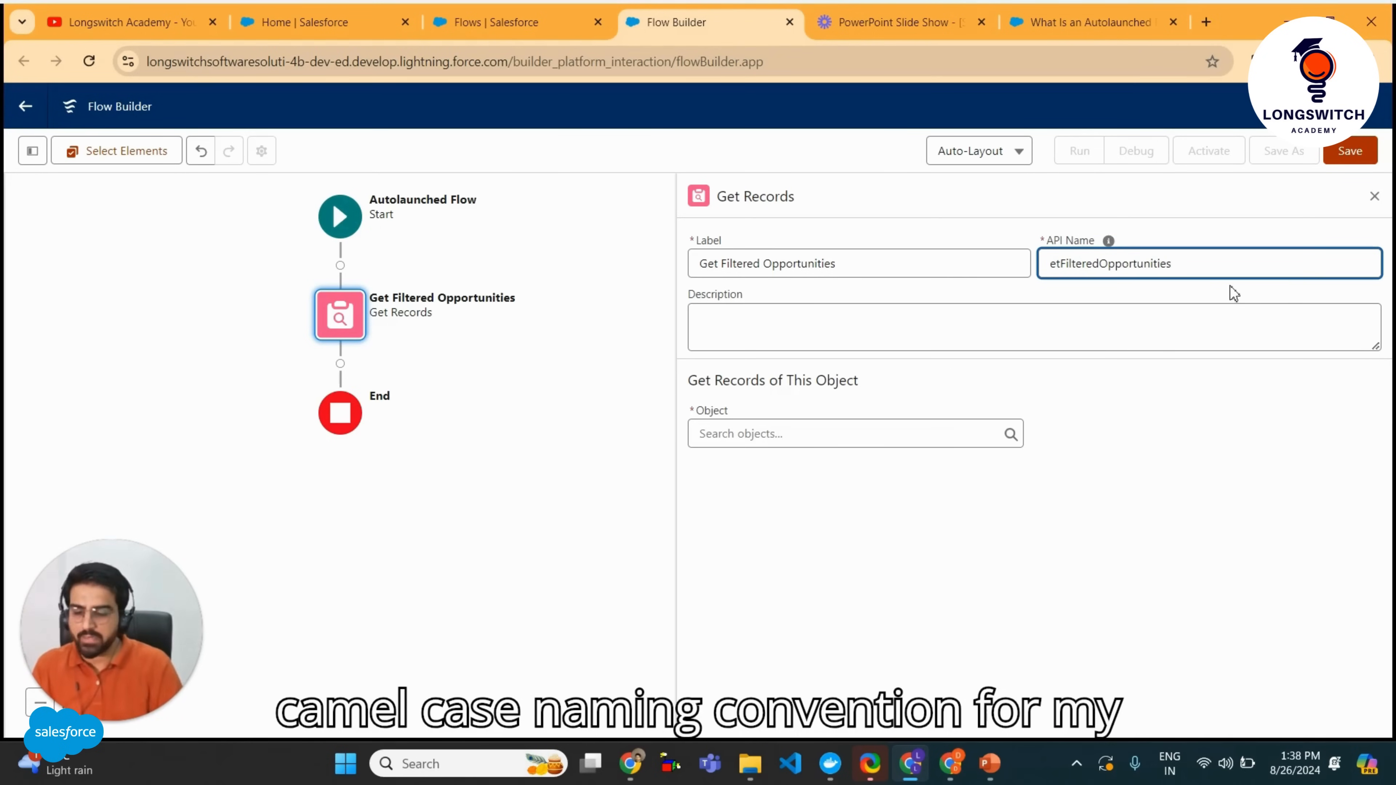
pyautogui.write('g')
pyautogui.click(1193, 458)
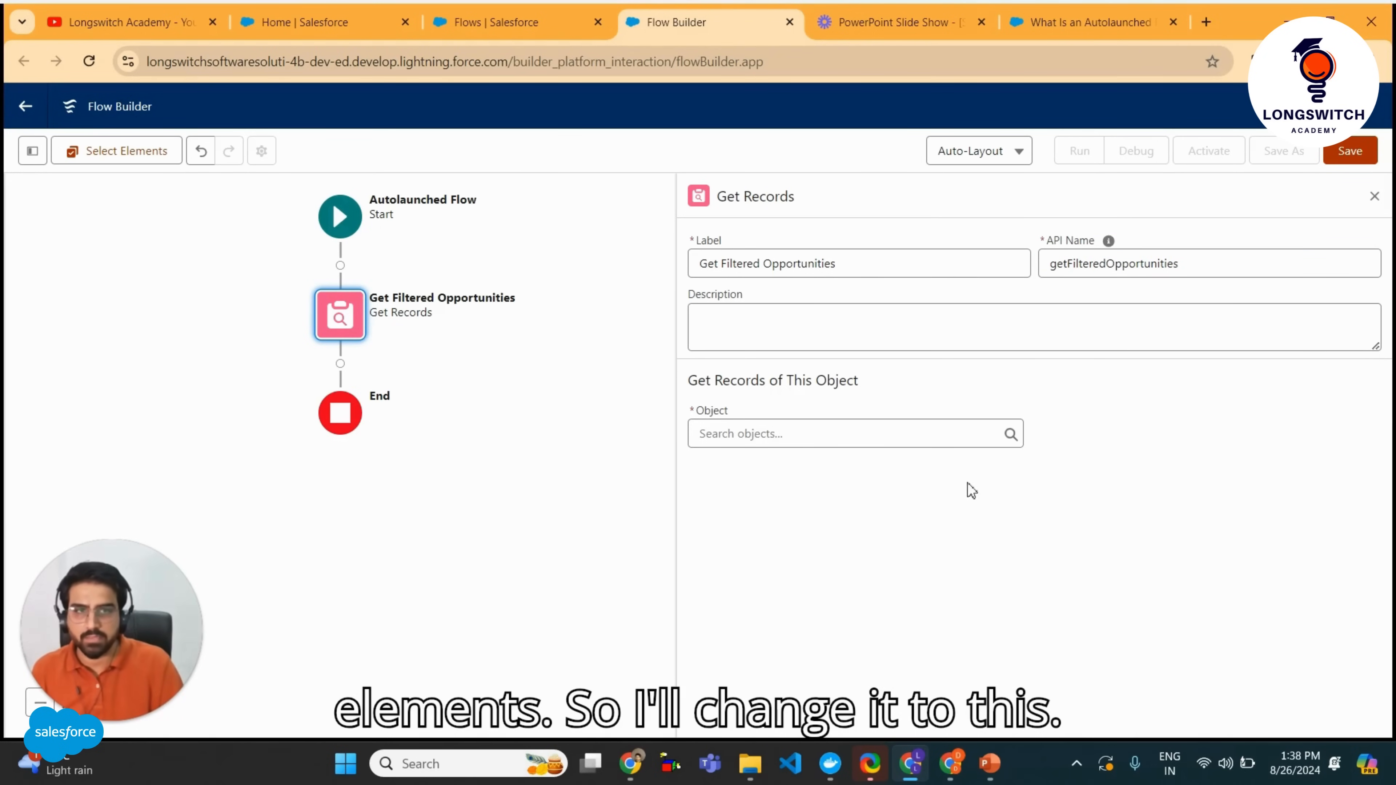
# Choose Opportunity as the object whose records the Get Records element retrieves.
pyautogui.click(862, 440)
pyautogui.write('opo')
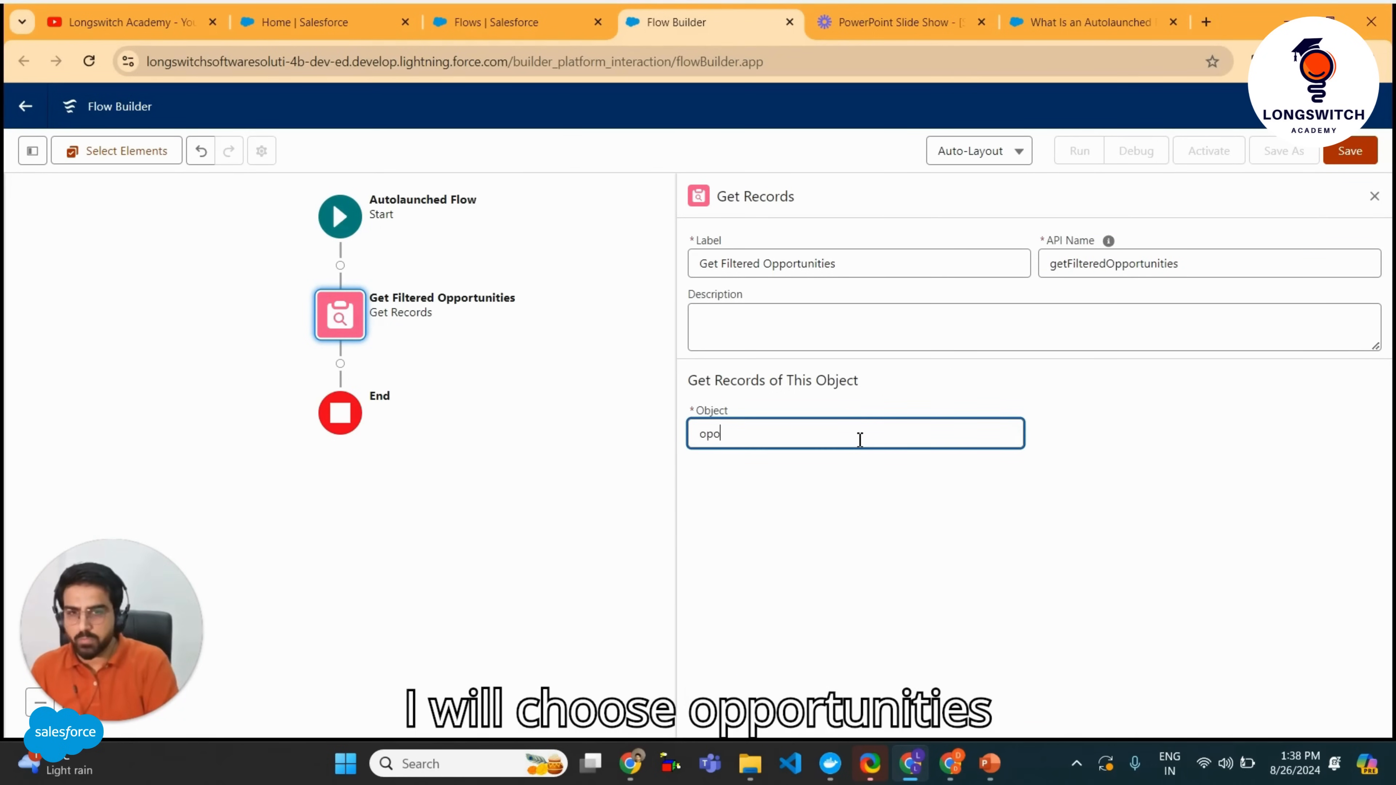
pyautogui.press('BackSpace')
pyautogui.press('BackSpace')
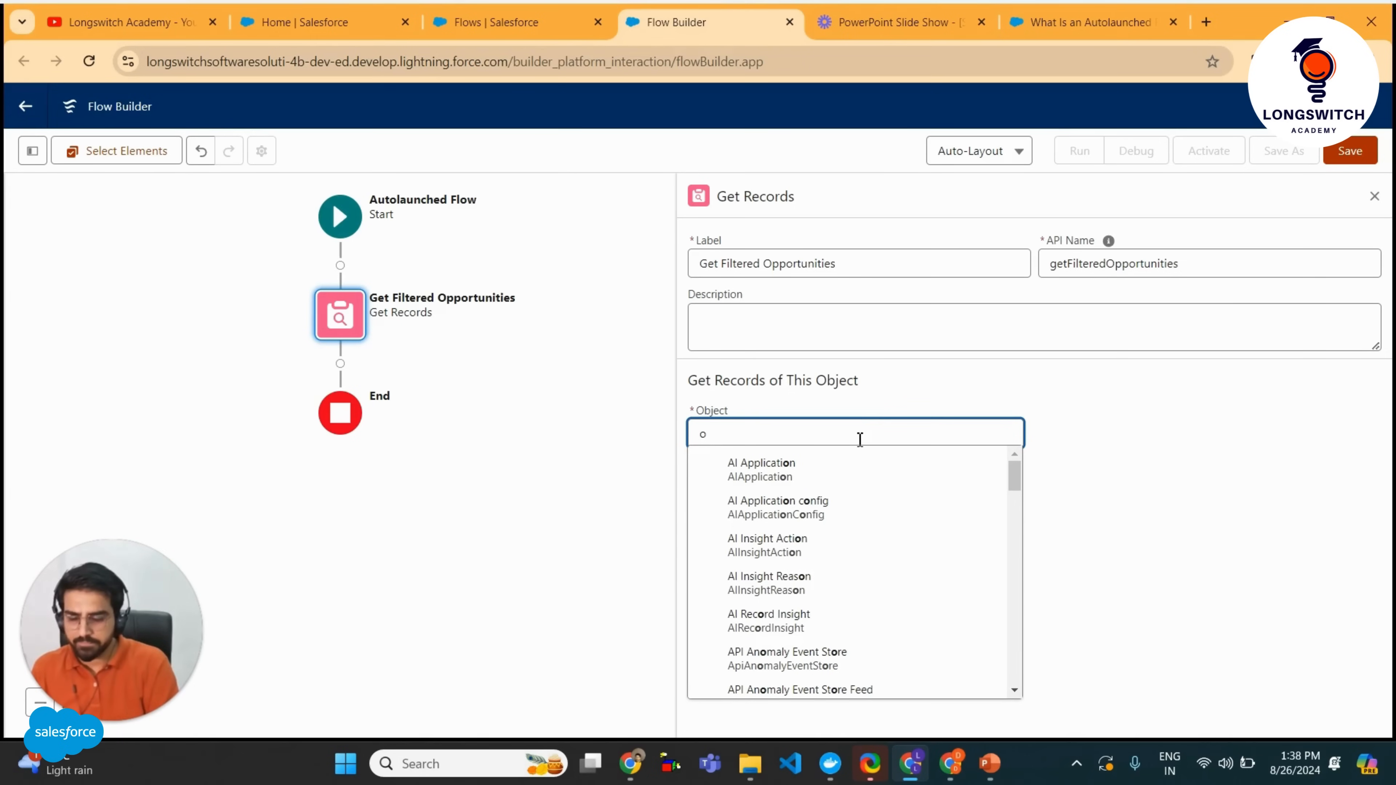
pyautogui.write('ppo')
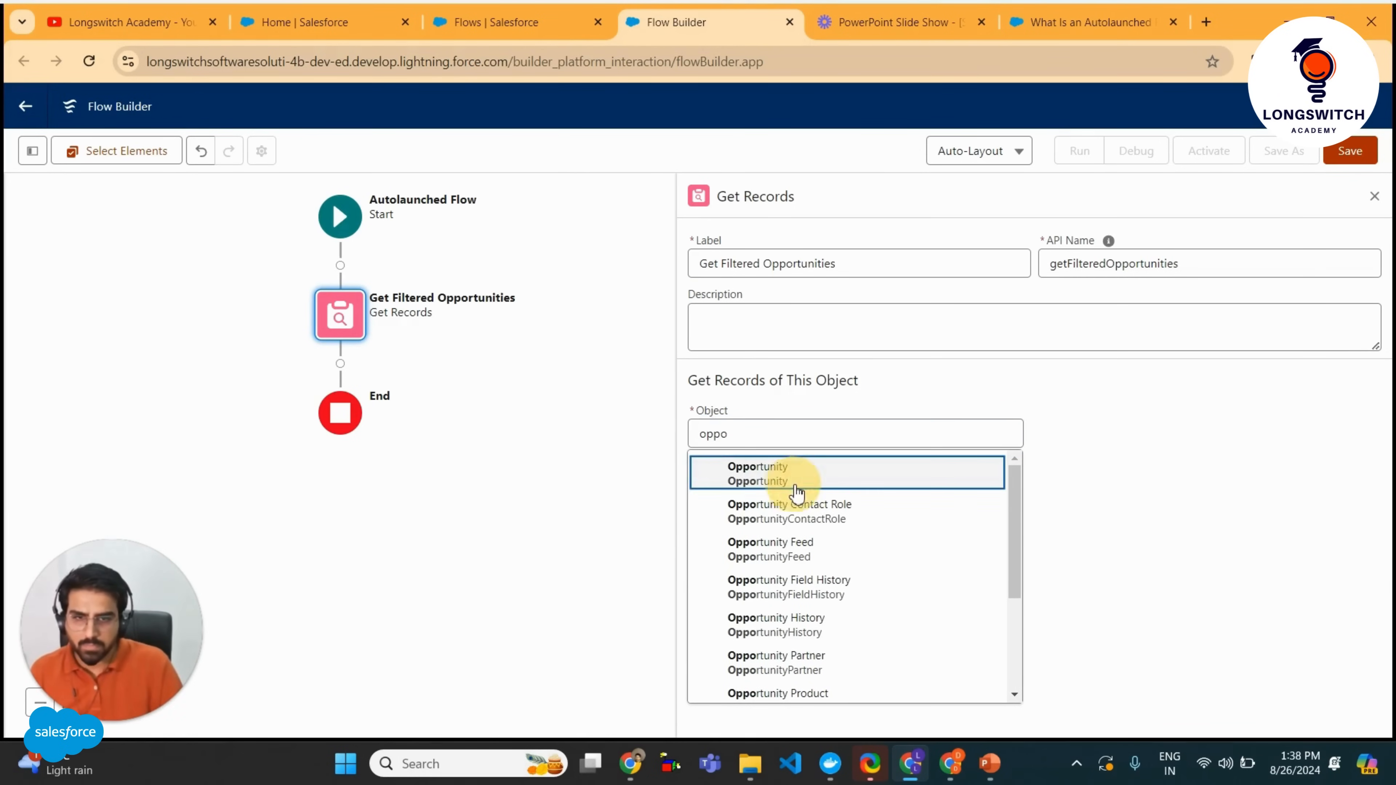
pyautogui.click(797, 491)
# Set up the opportunity filter condition on the StageName field with the Equals operator, checking the exercise slide in PowerPoint for the criterion.
pyautogui.scroll(-3, 825, 495)
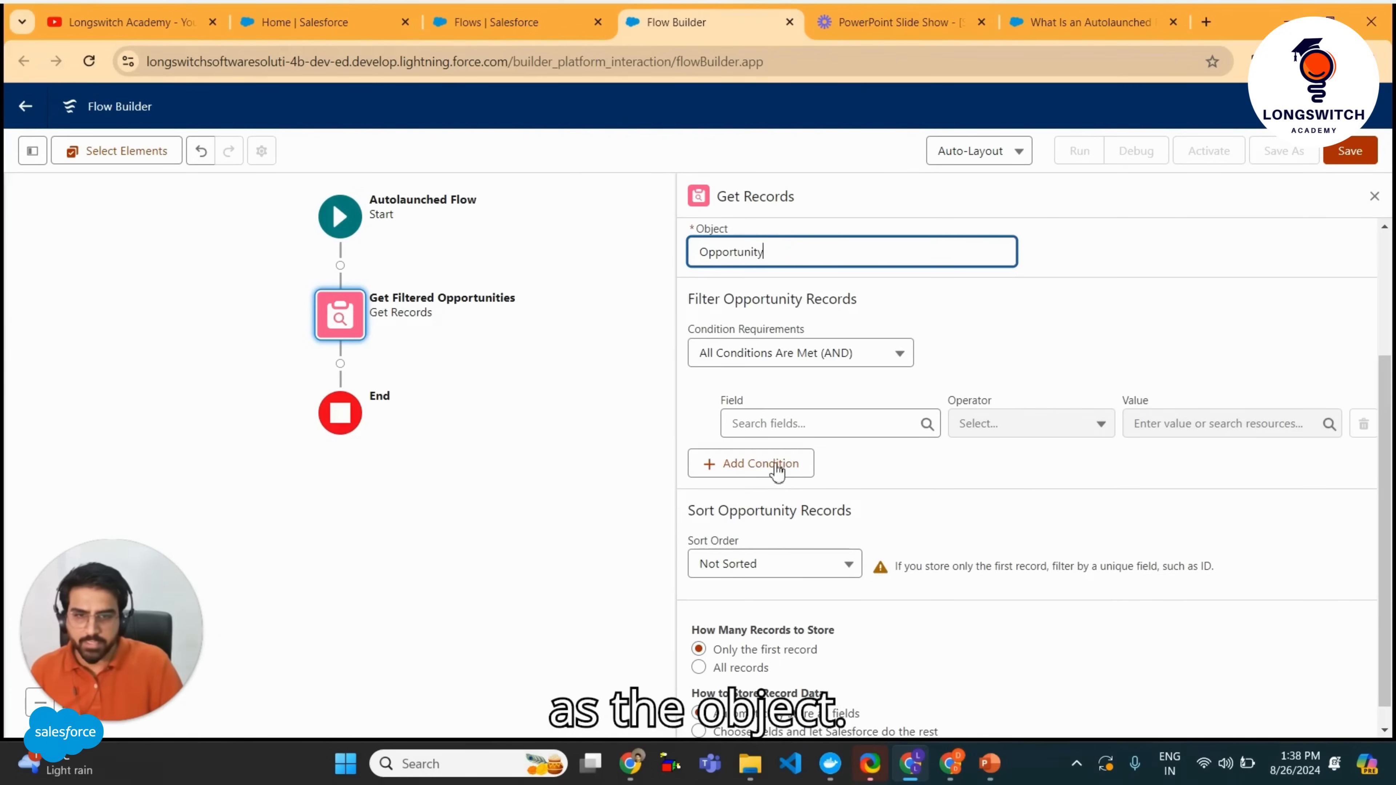
pyautogui.click(748, 433)
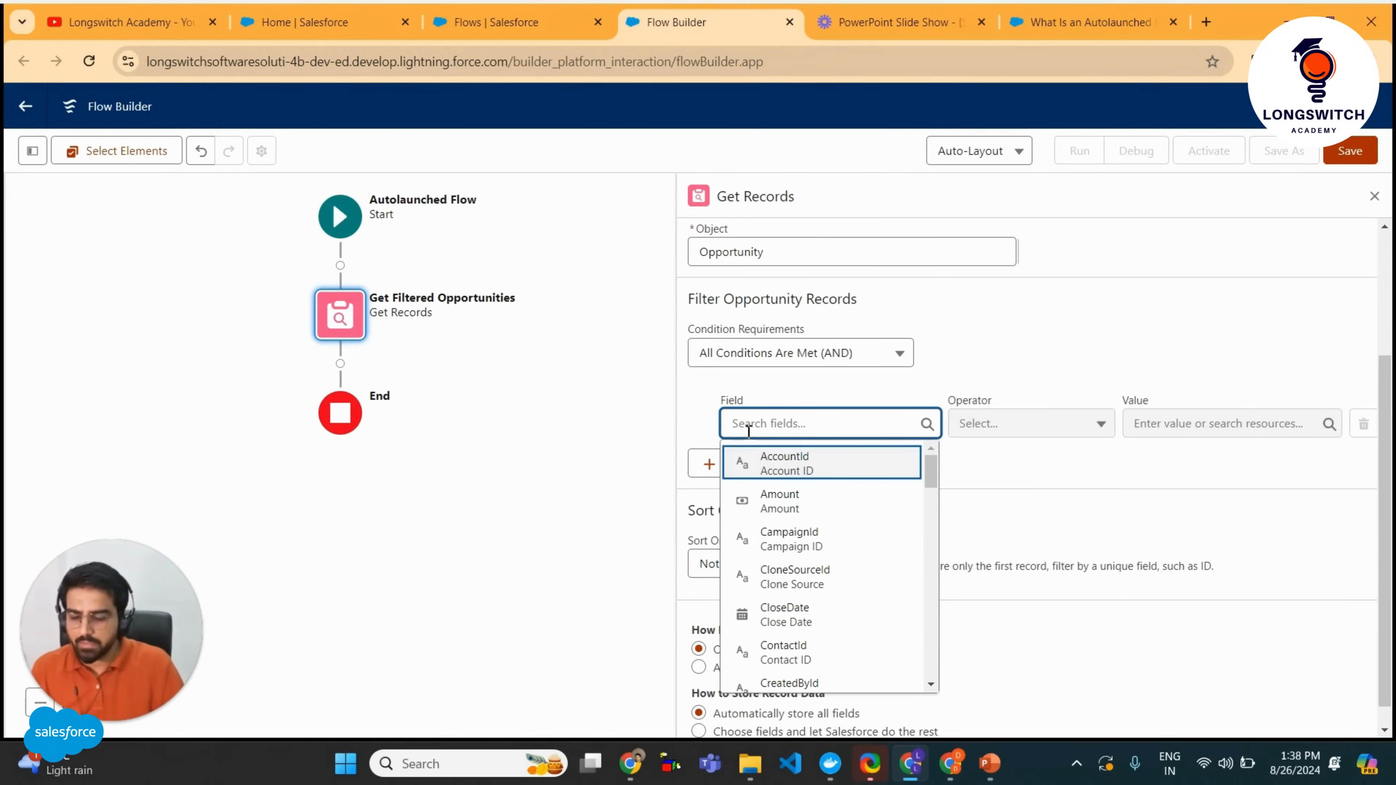
pyautogui.click(992, 773)
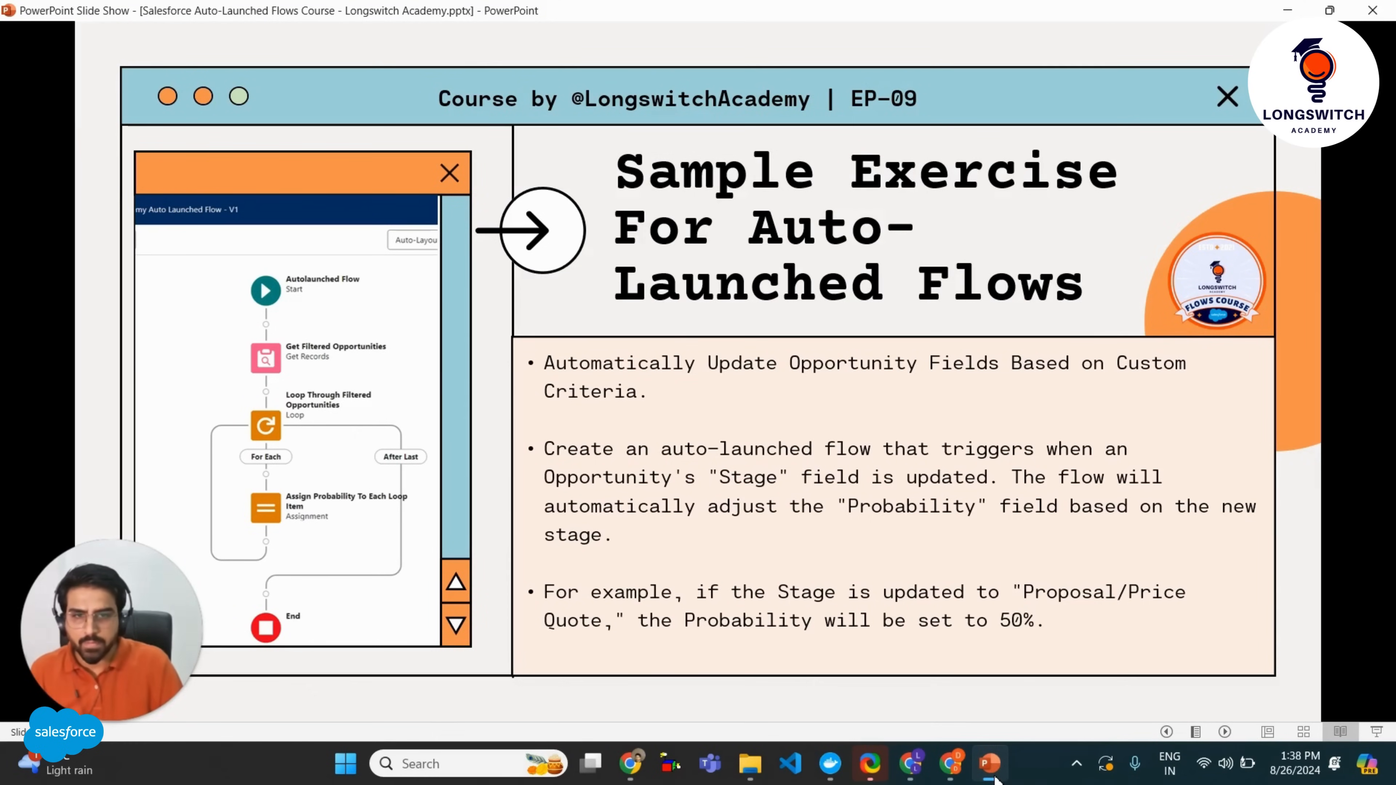
pyautogui.click(992, 772)
pyautogui.write('st')
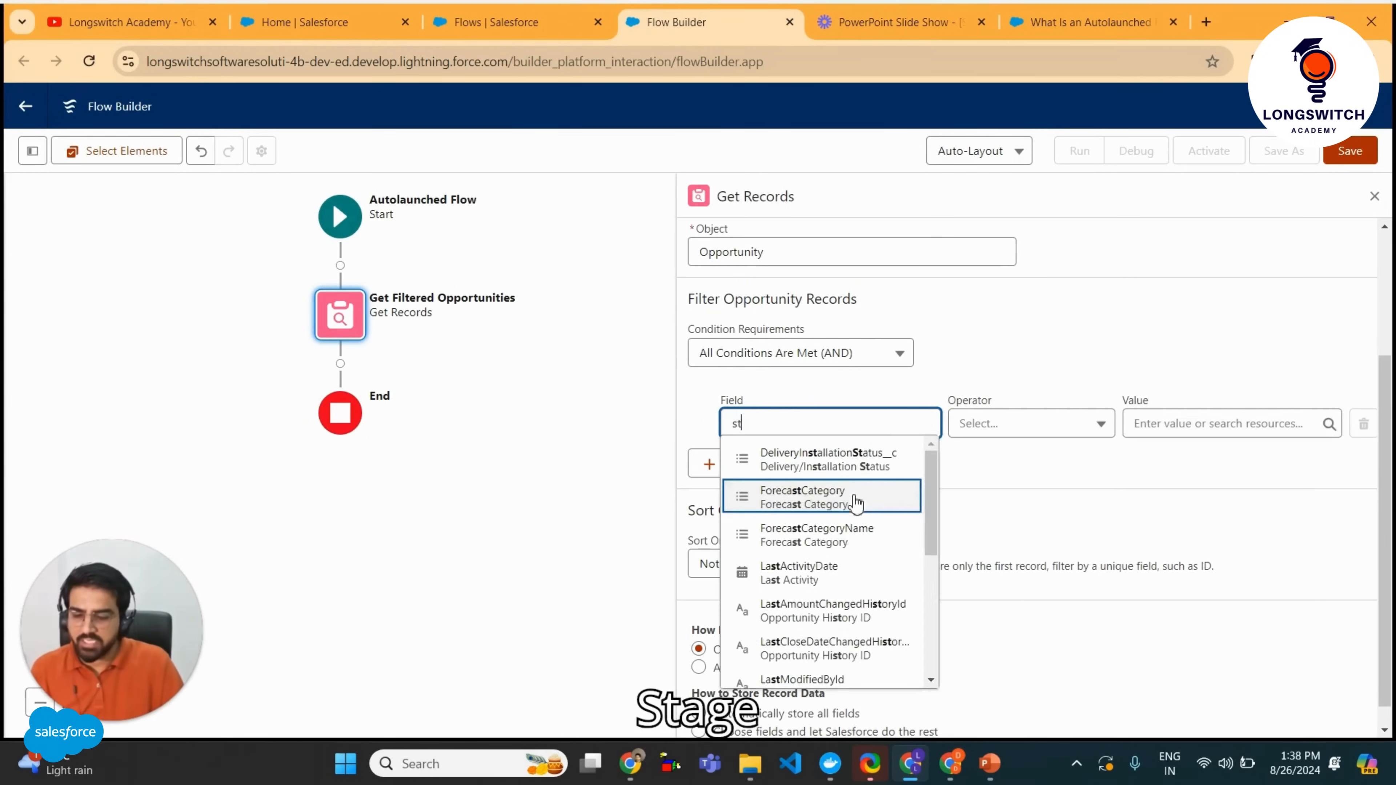
pyautogui.write('a')
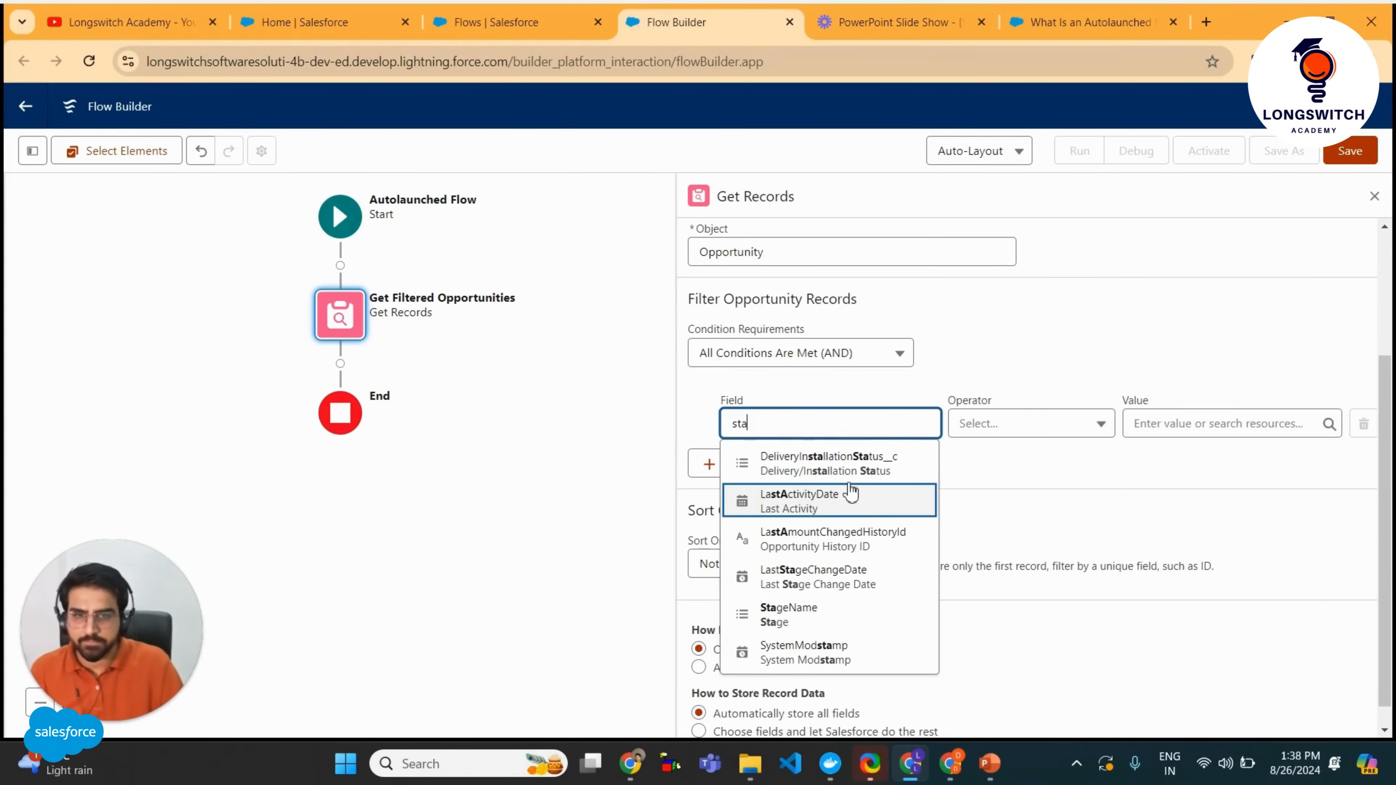
pyautogui.click(824, 626)
pyautogui.click(1072, 422)
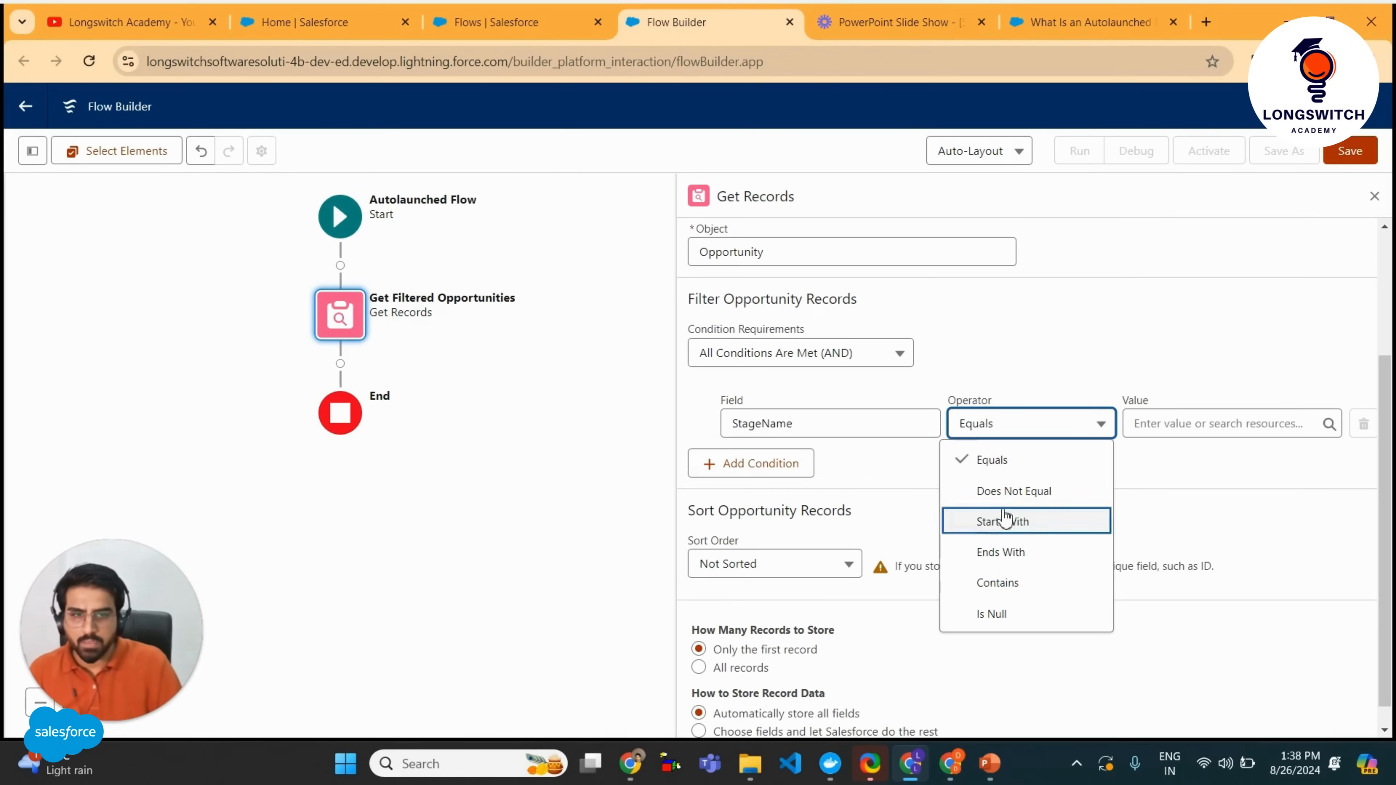
# Set the StageName condition's value to Proposal/Price Quote, as given on the exercise slide, and store all records instead of only the first.
pyautogui.click(1154, 424)
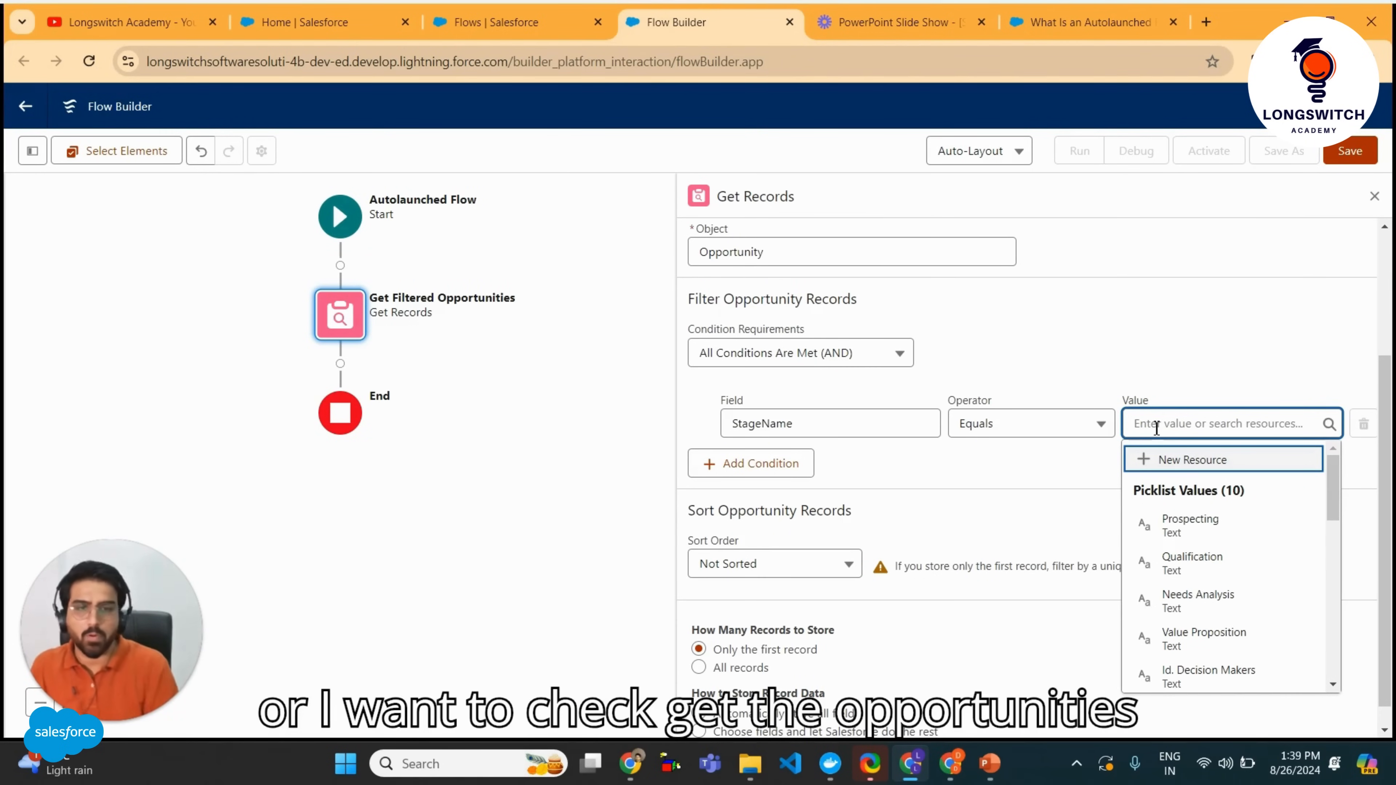
pyautogui.click(989, 776)
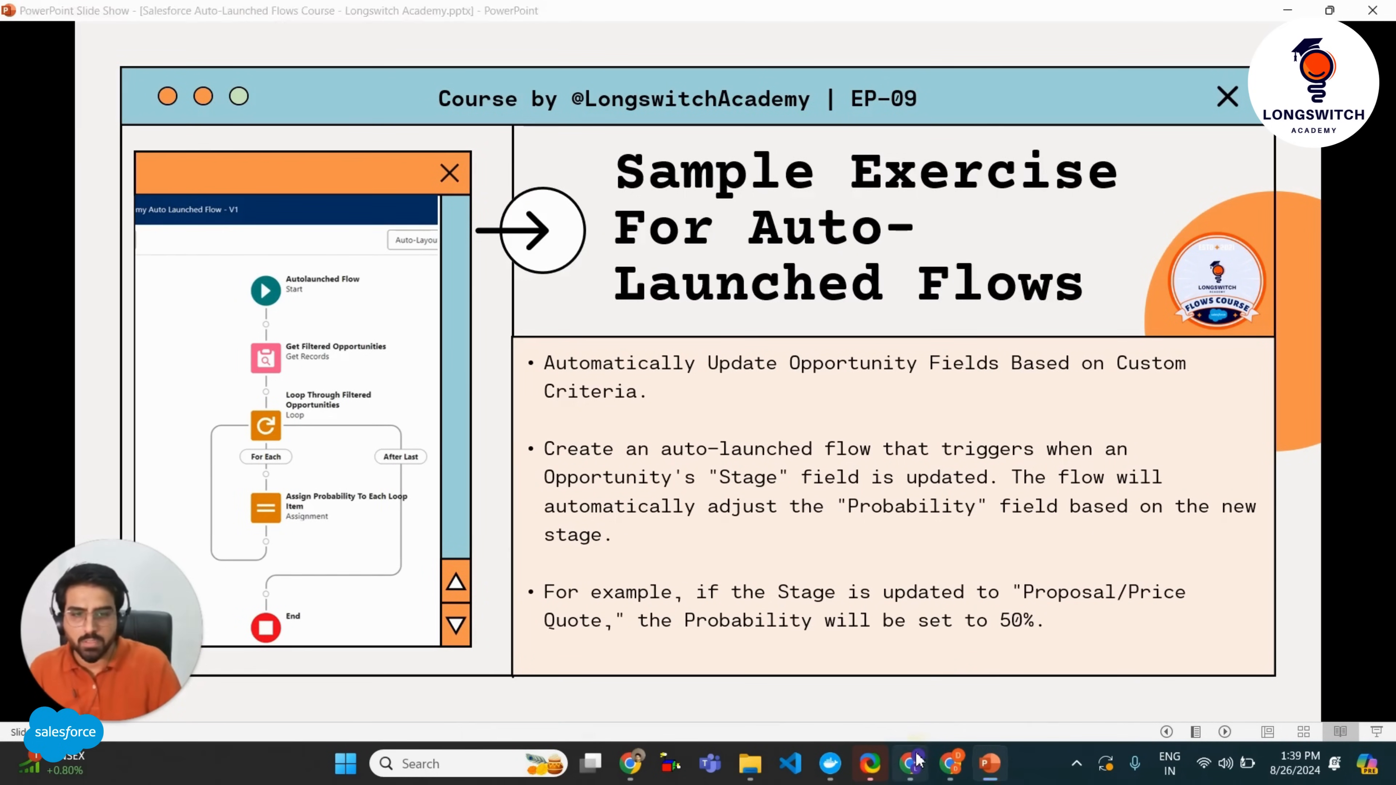
pyautogui.hotkey('alt', 'Tab')
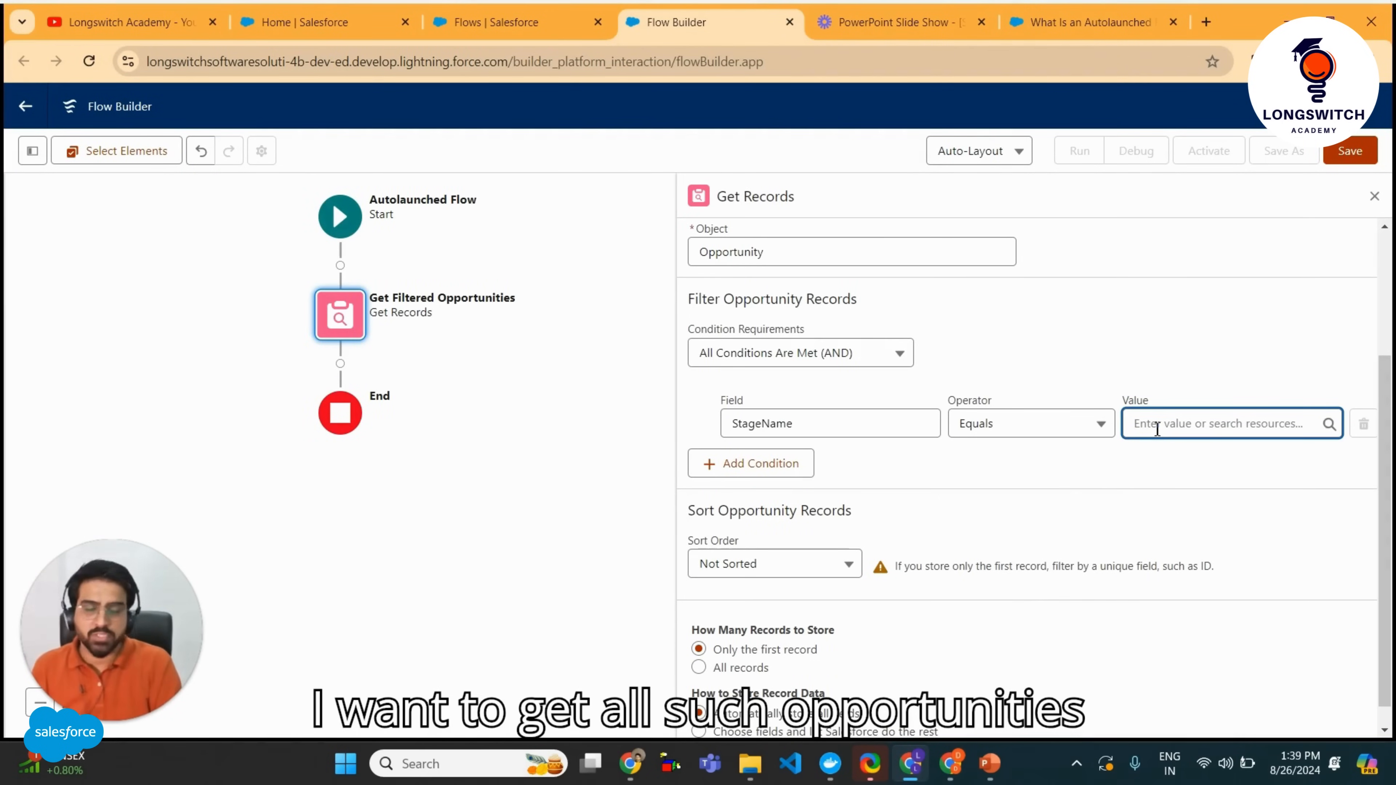
pyautogui.write('p')
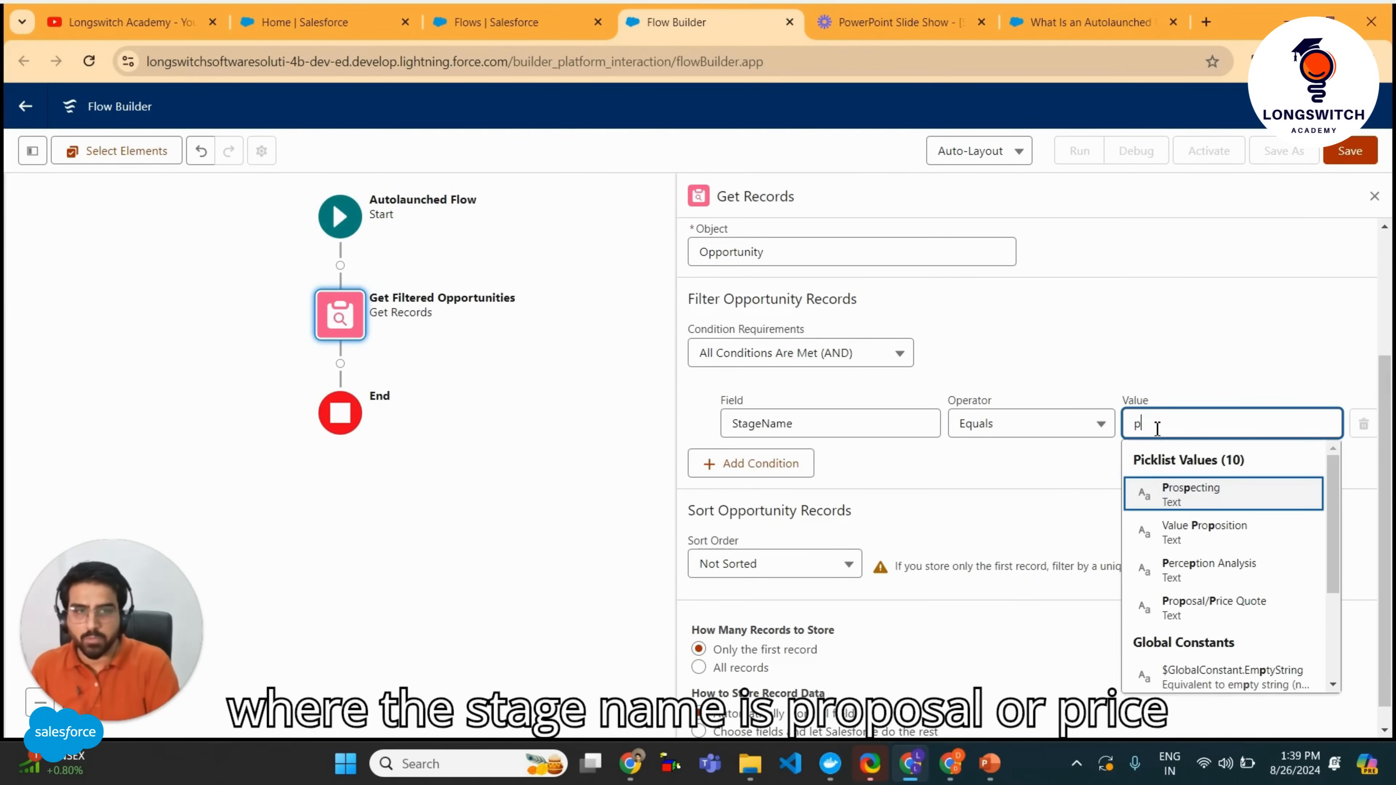
pyautogui.click(1209, 607)
pyautogui.click(1004, 500)
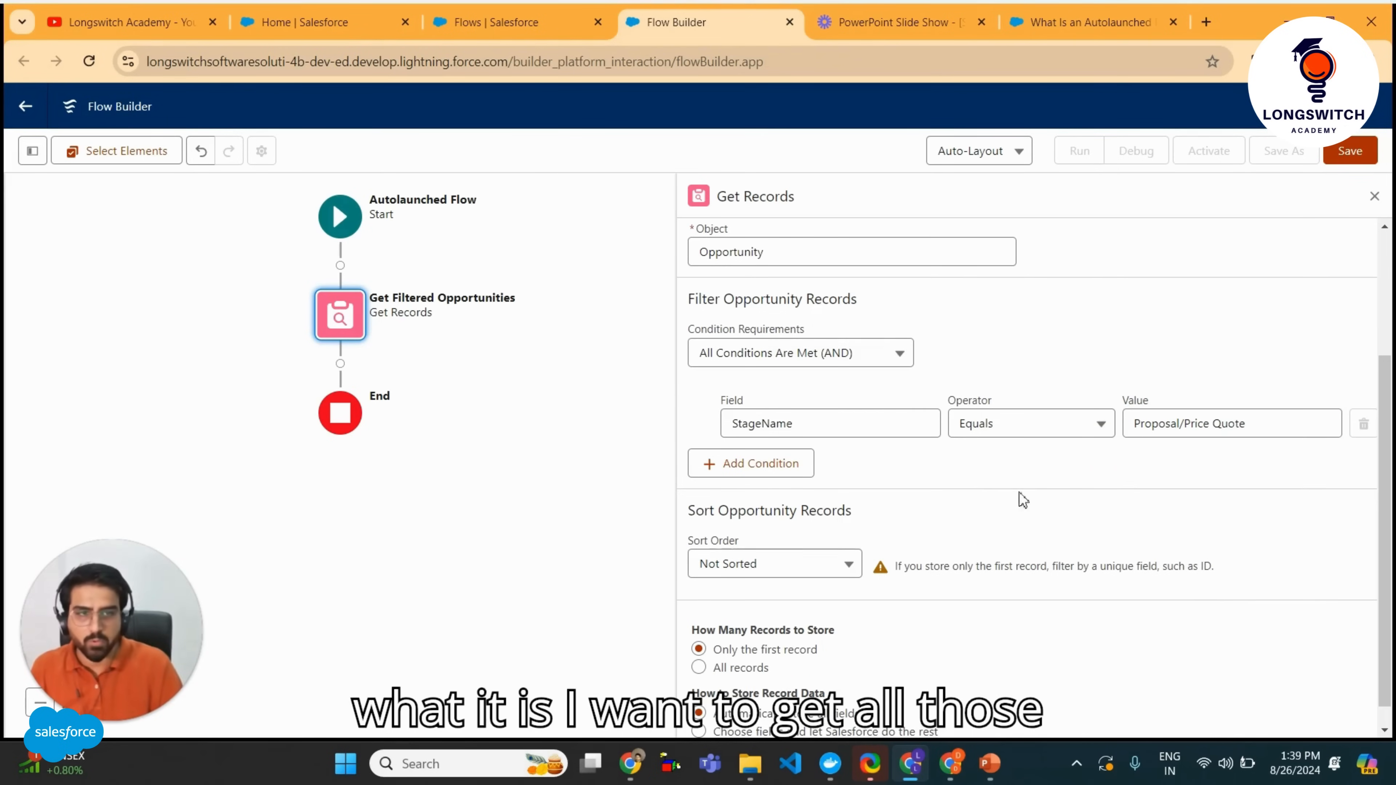
pyautogui.scroll(-1, 1016, 581)
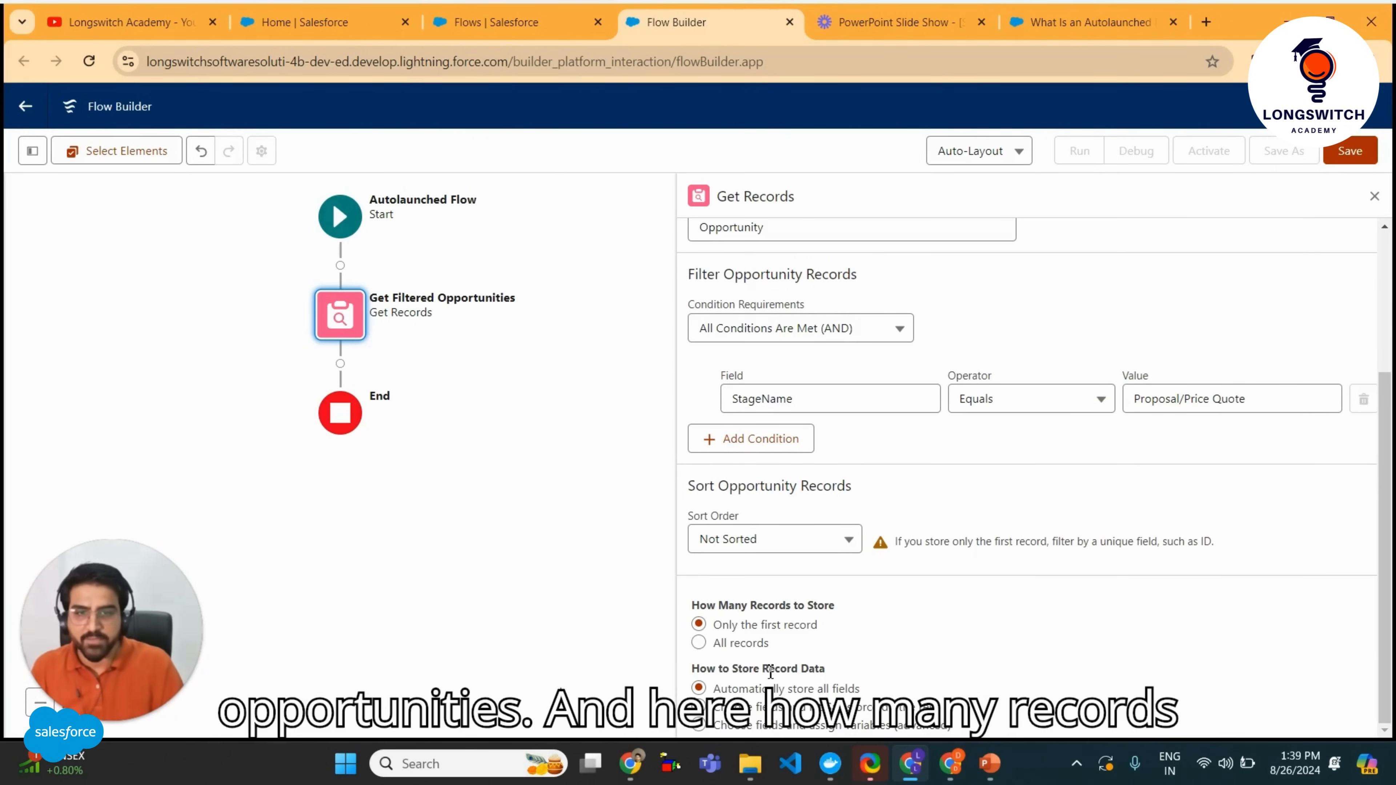
pyautogui.click(718, 647)
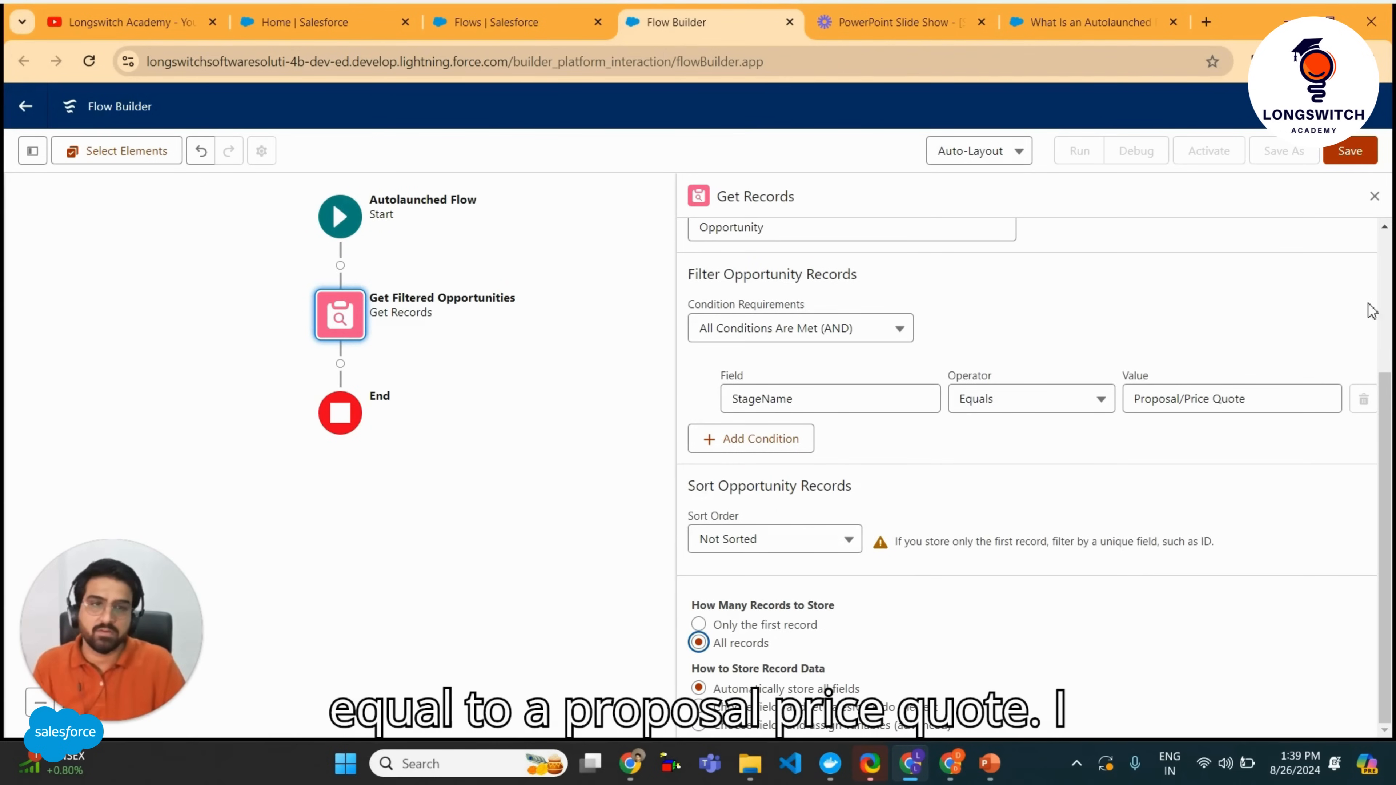
# Start saving the flow with the label Auto Launched Flow For Proposal Opportunities.
pyautogui.click(1350, 158)
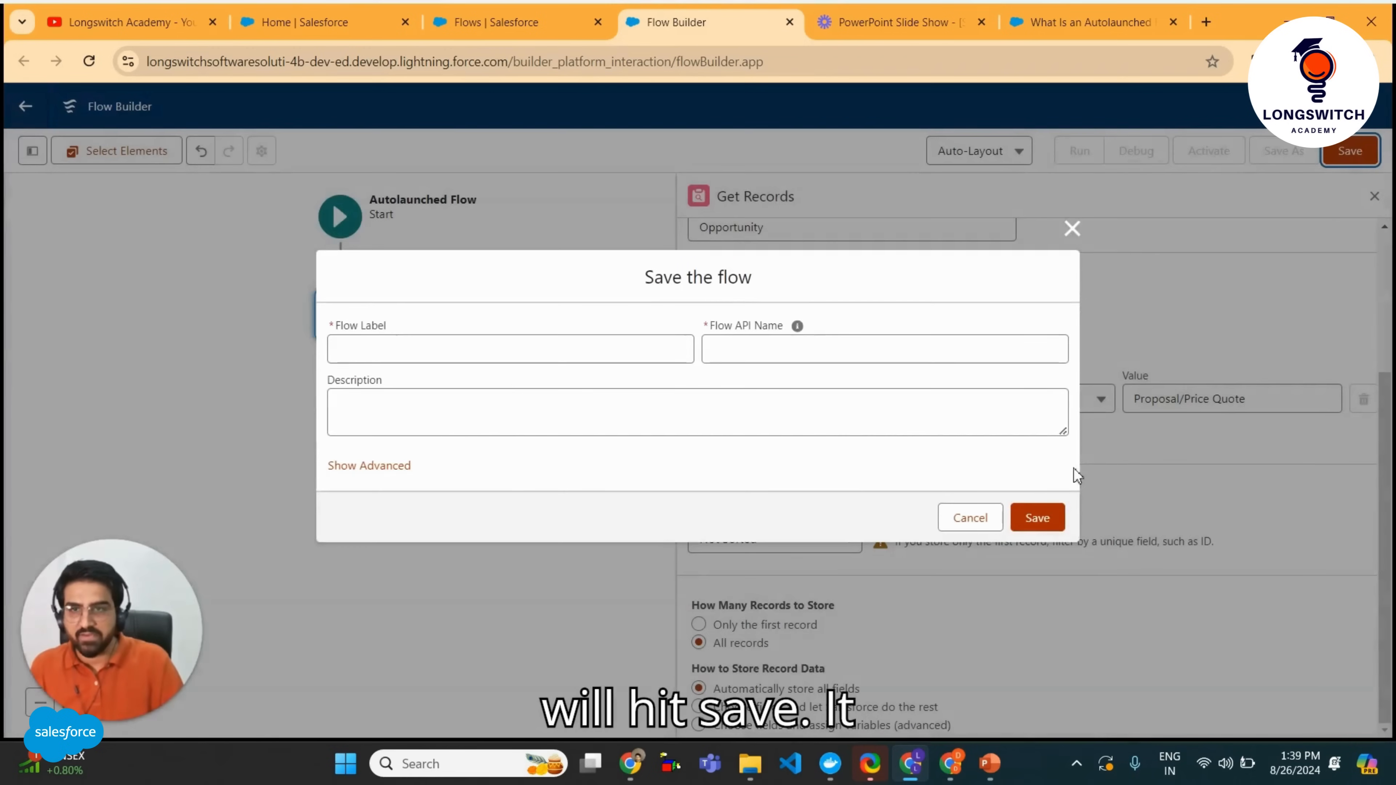
pyautogui.click(401, 351)
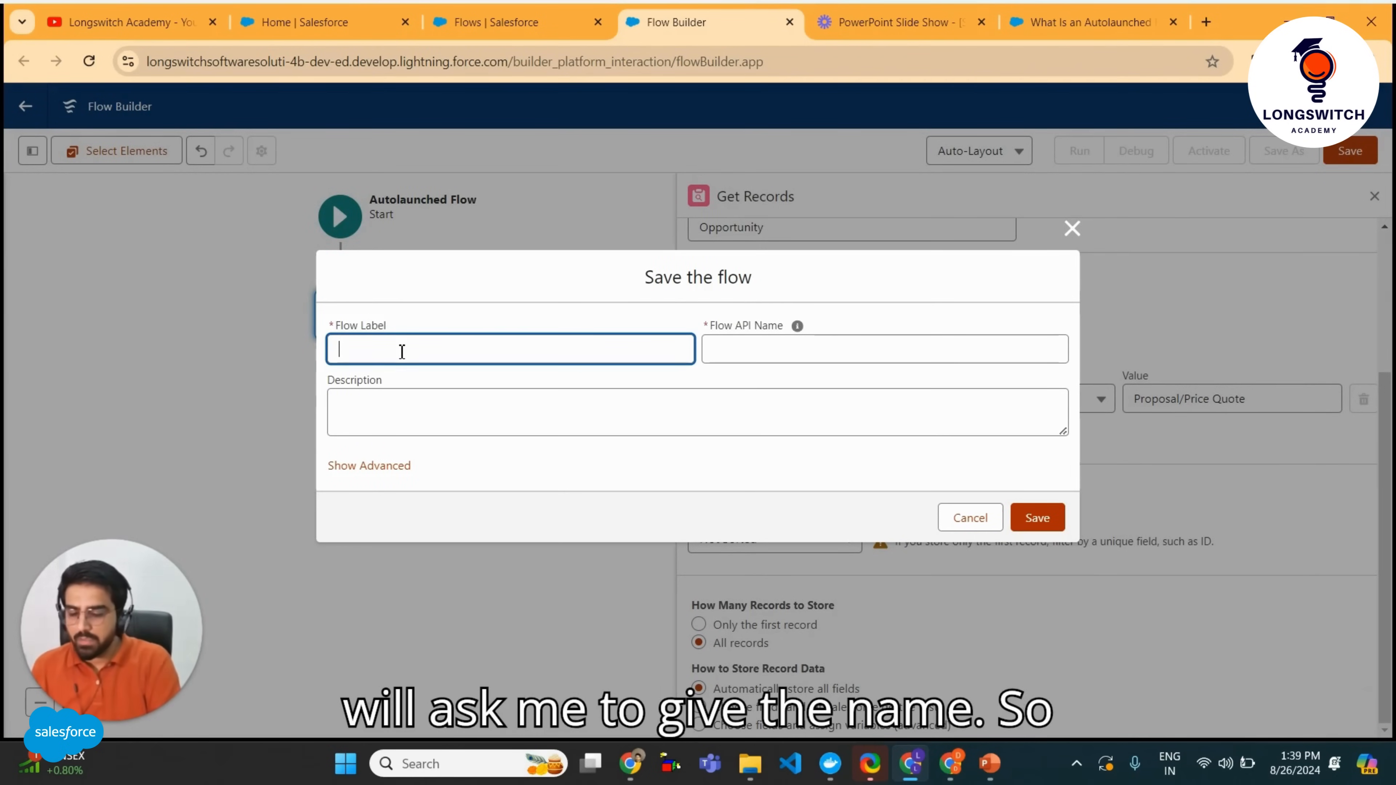
pyautogui.write('Auto ')
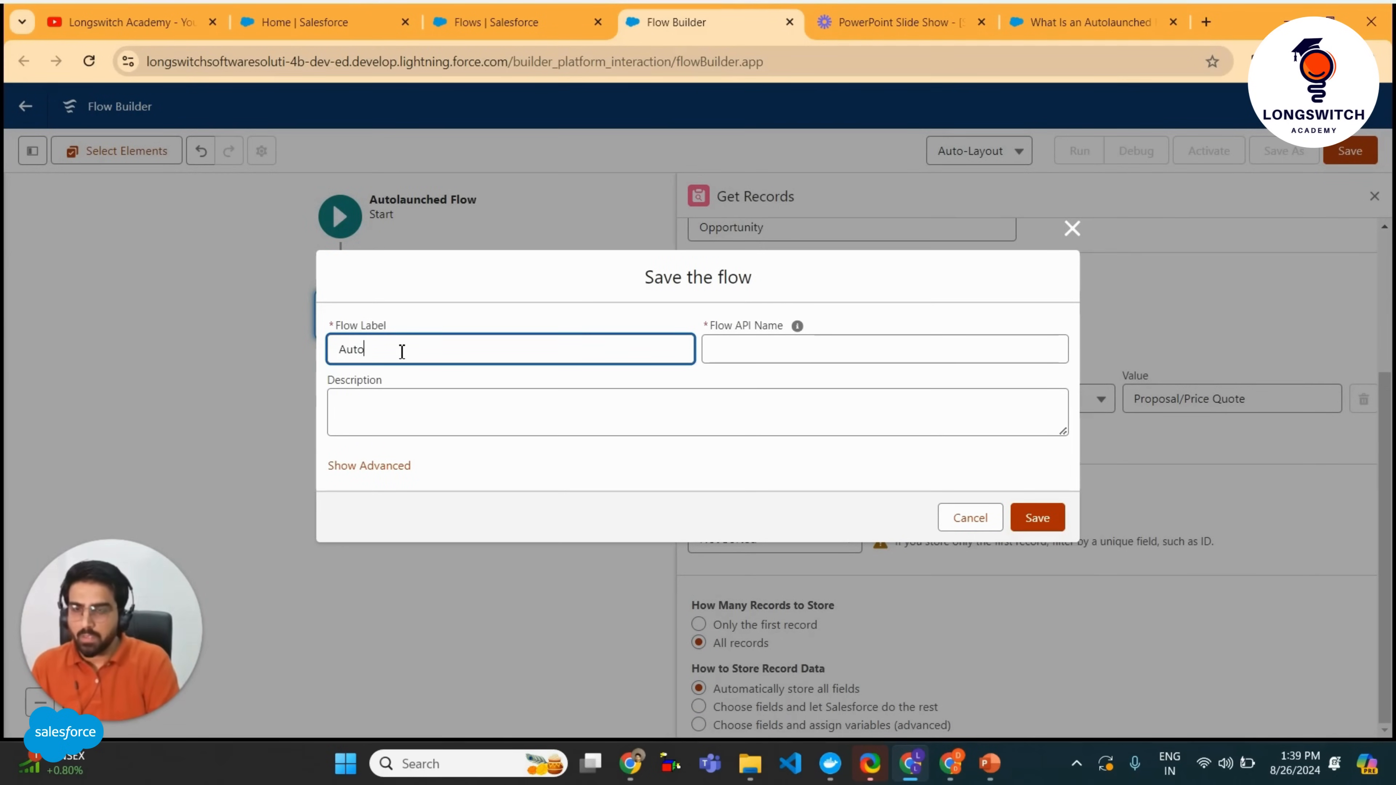
pyautogui.write('La')
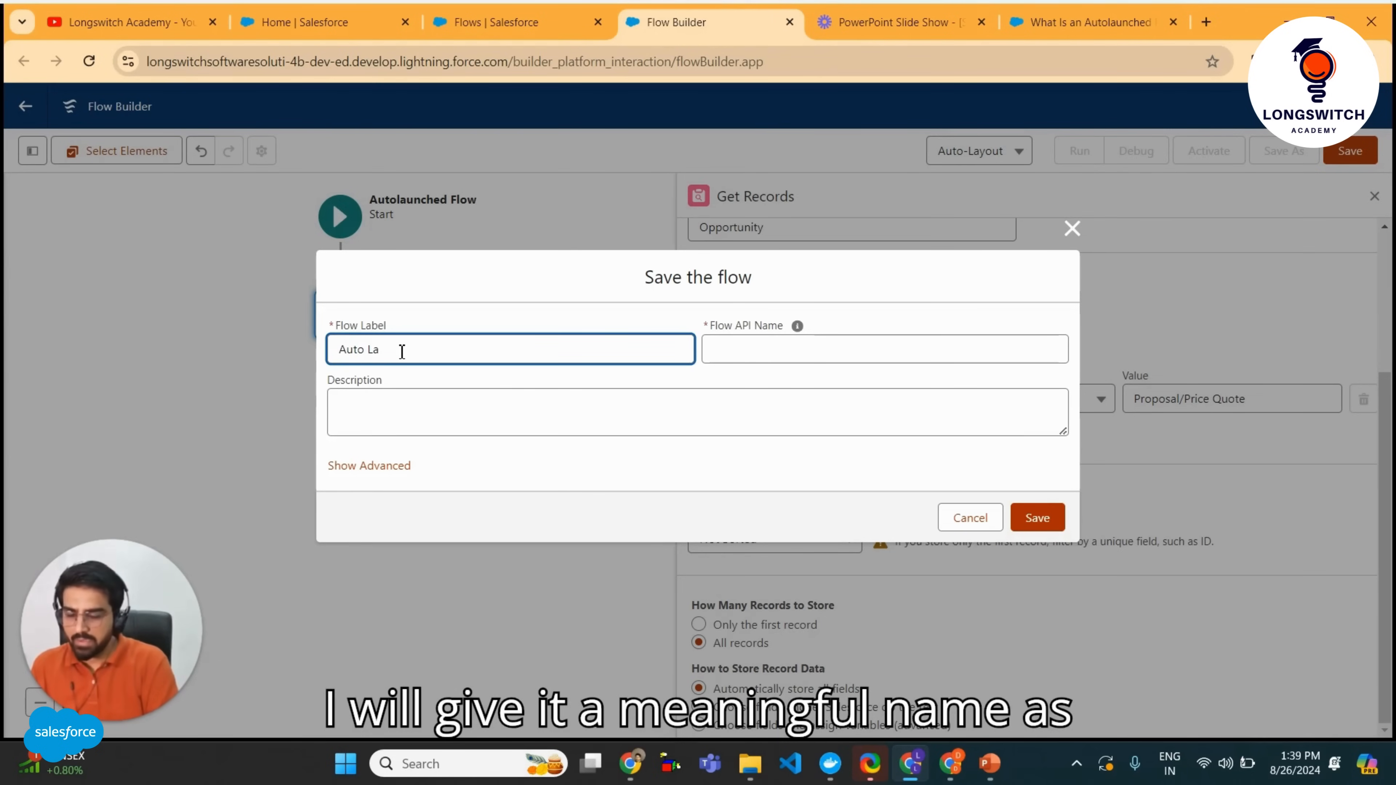
pyautogui.write('unched')
pyautogui.write(' Floe')
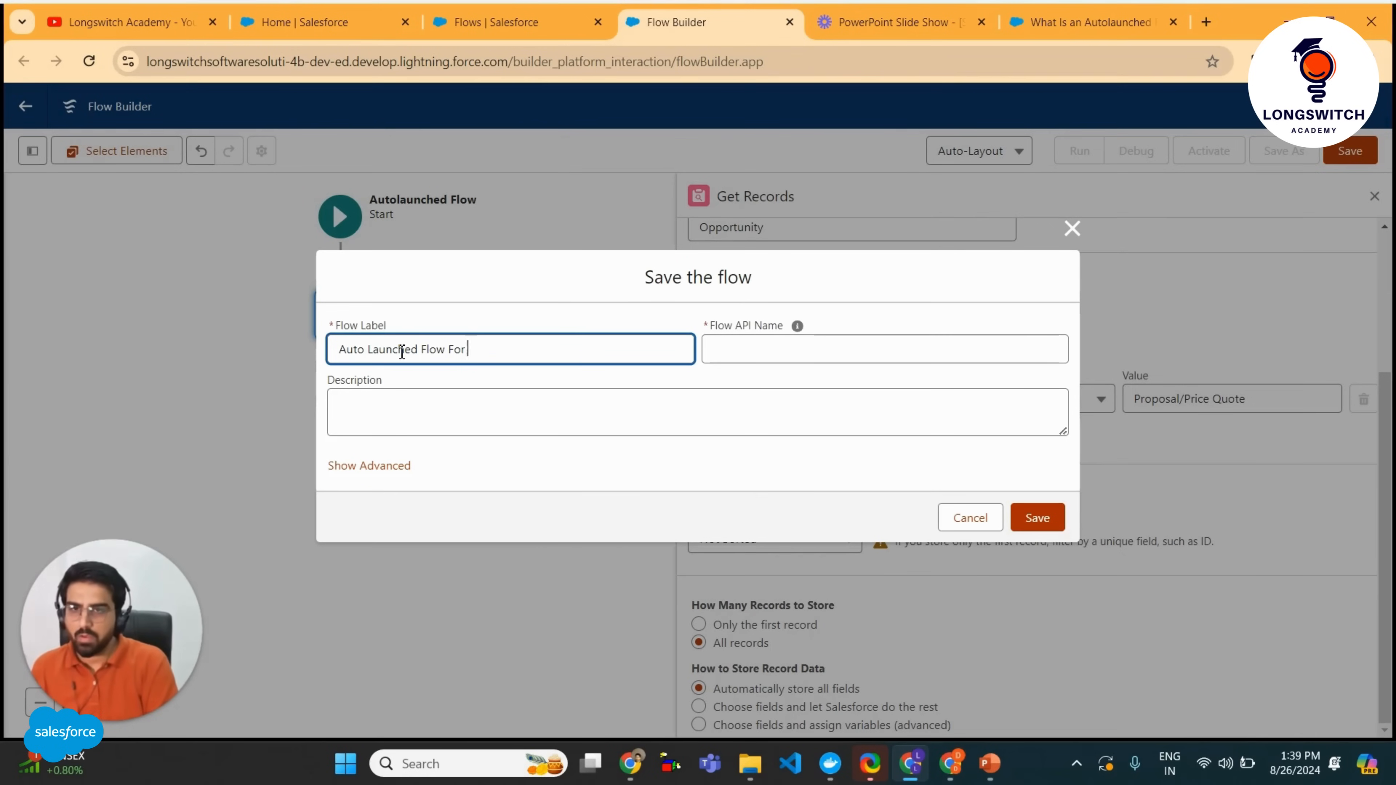
pyautogui.write(' o')
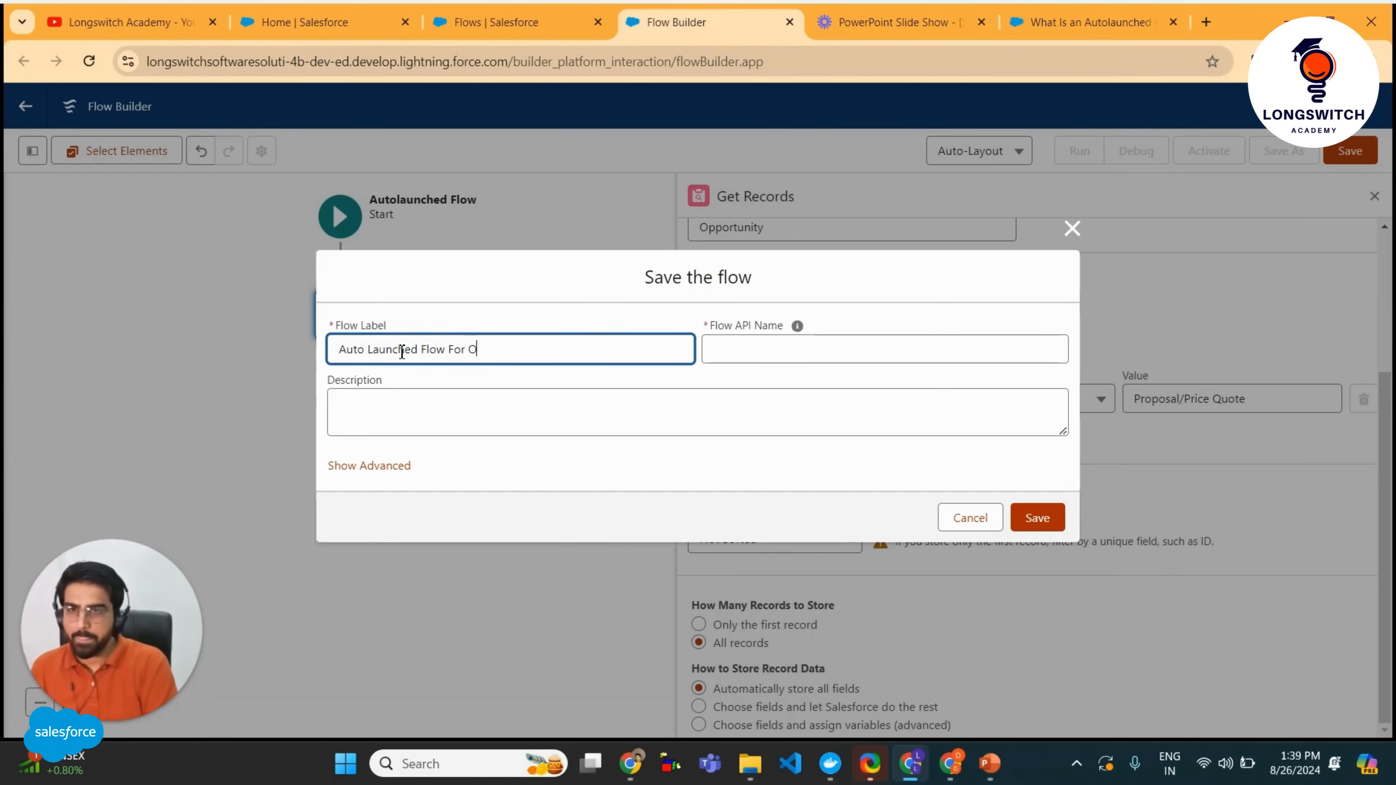
pyautogui.write('pp')
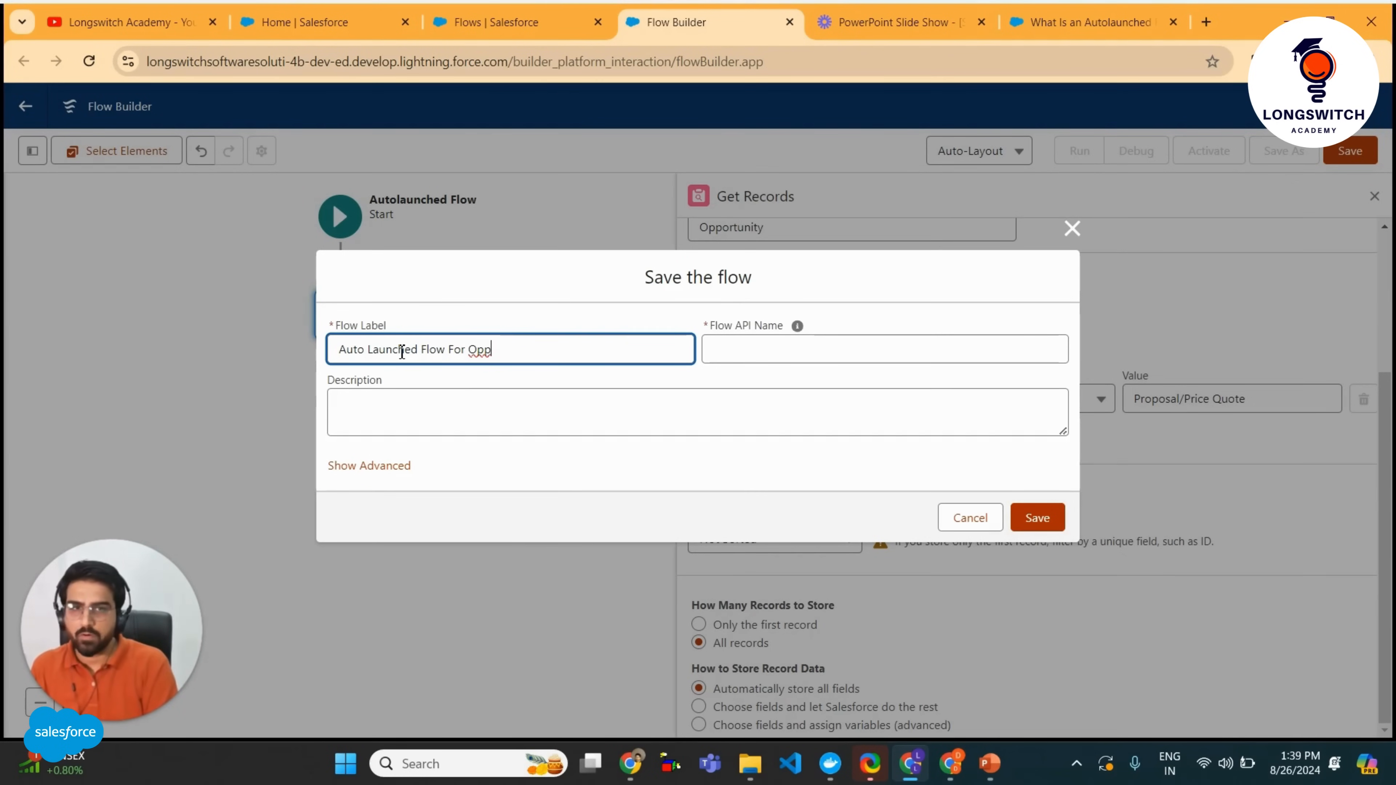
pyautogui.press('BackSpace')
pyautogui.press('BackSpace')
pyautogui.press('BackSpace')
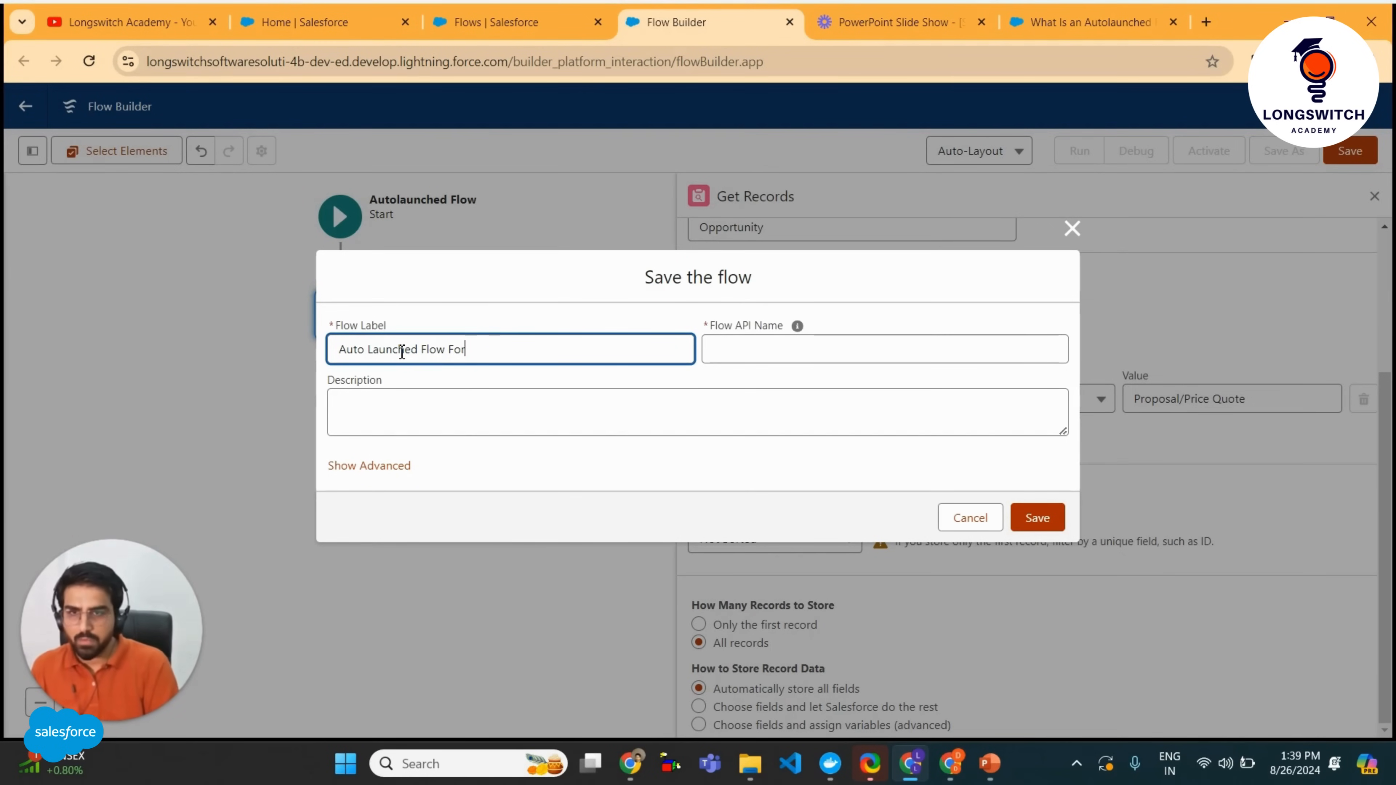
pyautogui.write('Po')
pyautogui.write('oposa')
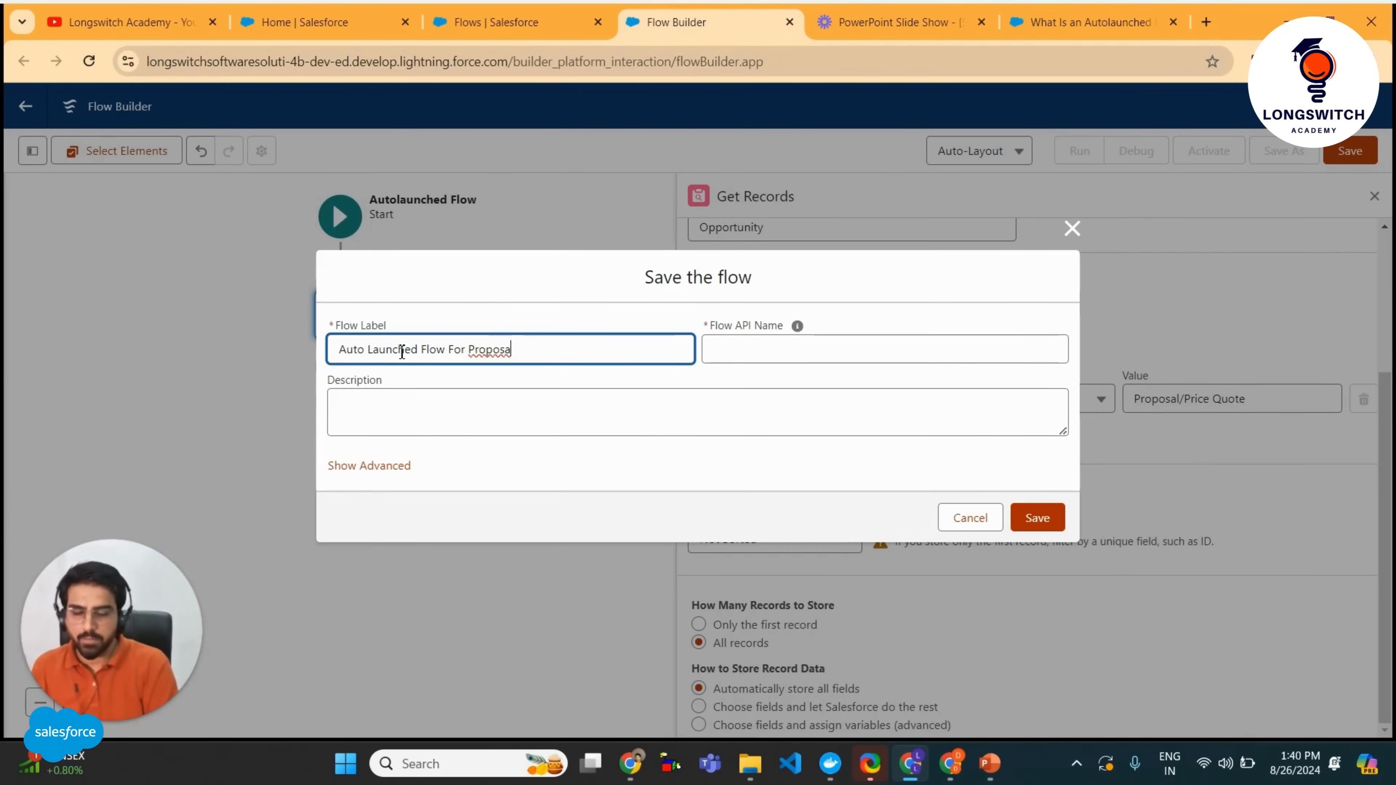
pyautogui.write('l')
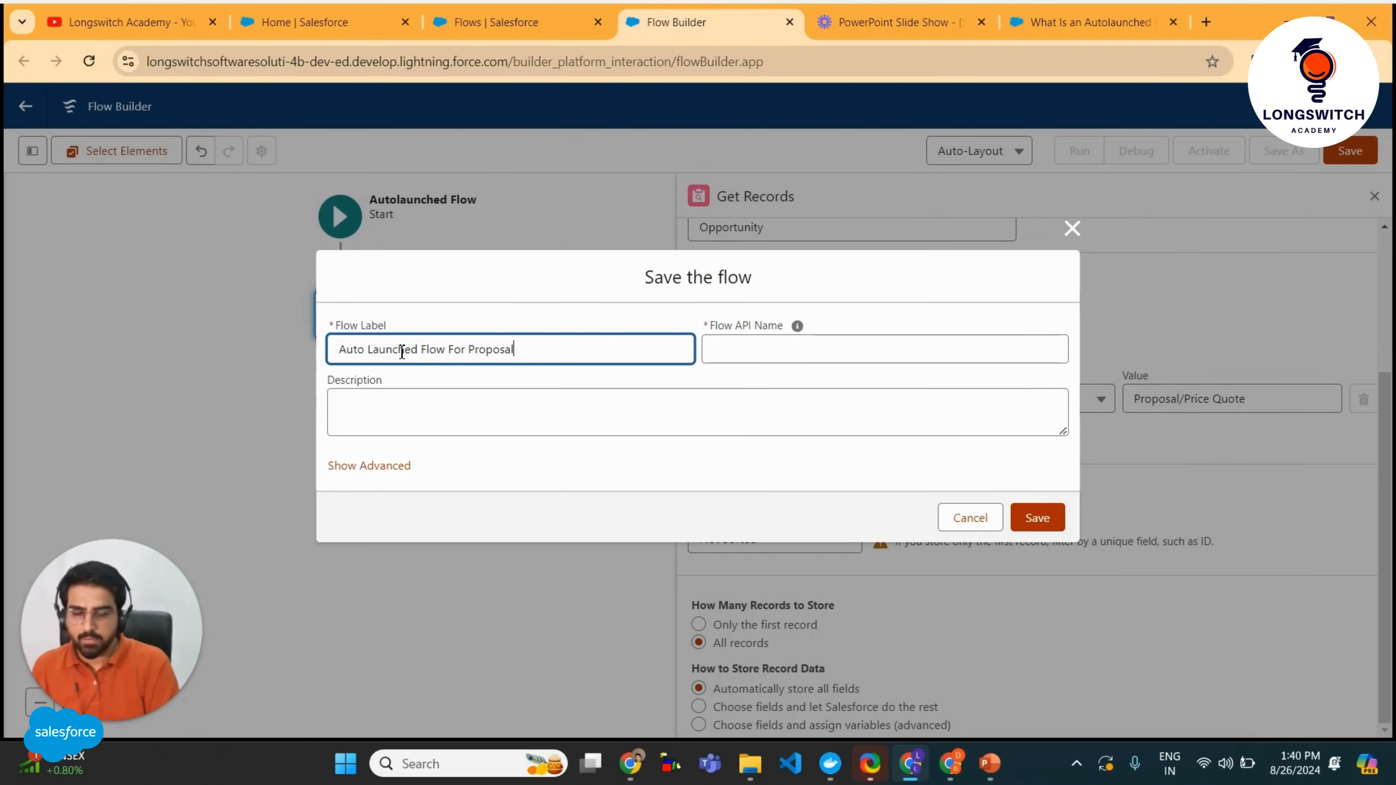
pyautogui.write(' Opp')
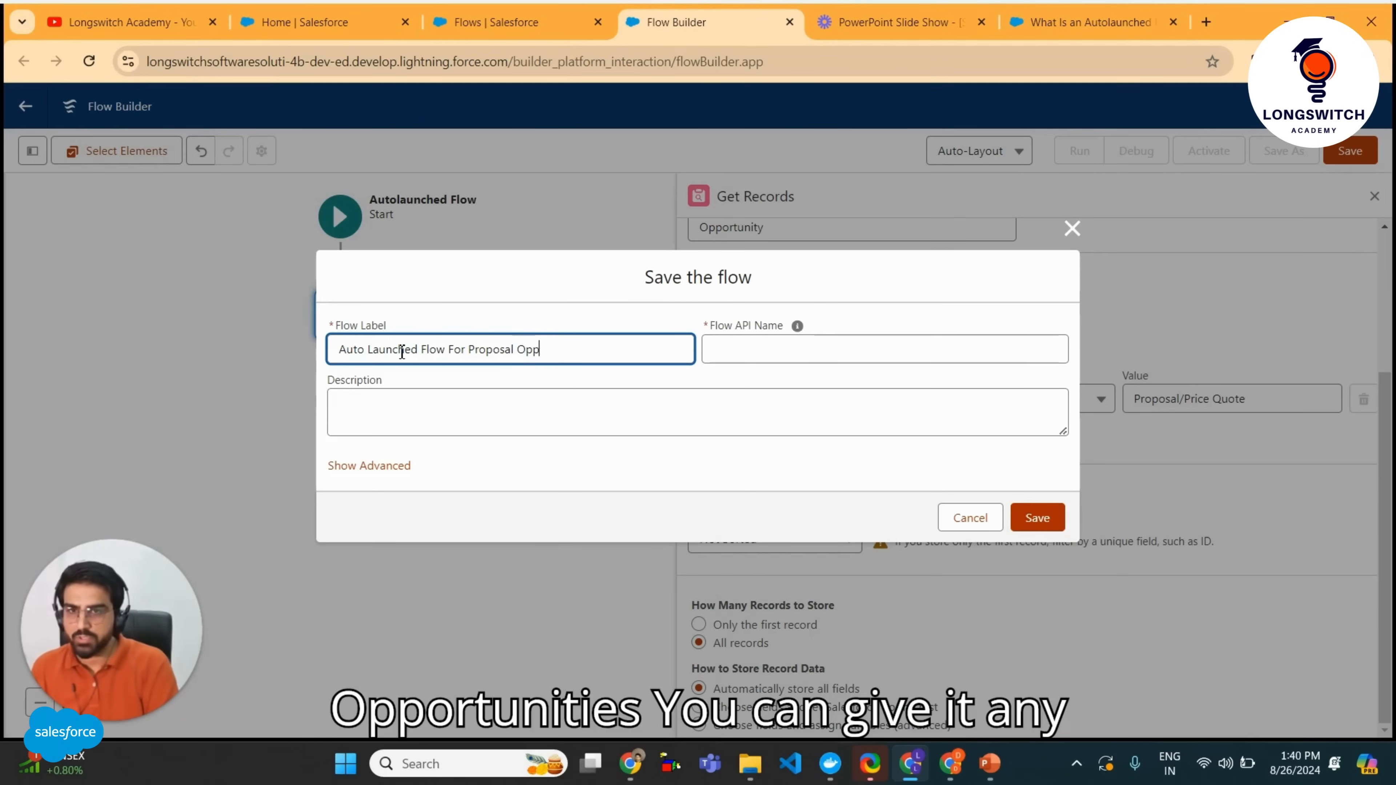
pyautogui.write('ortunities')
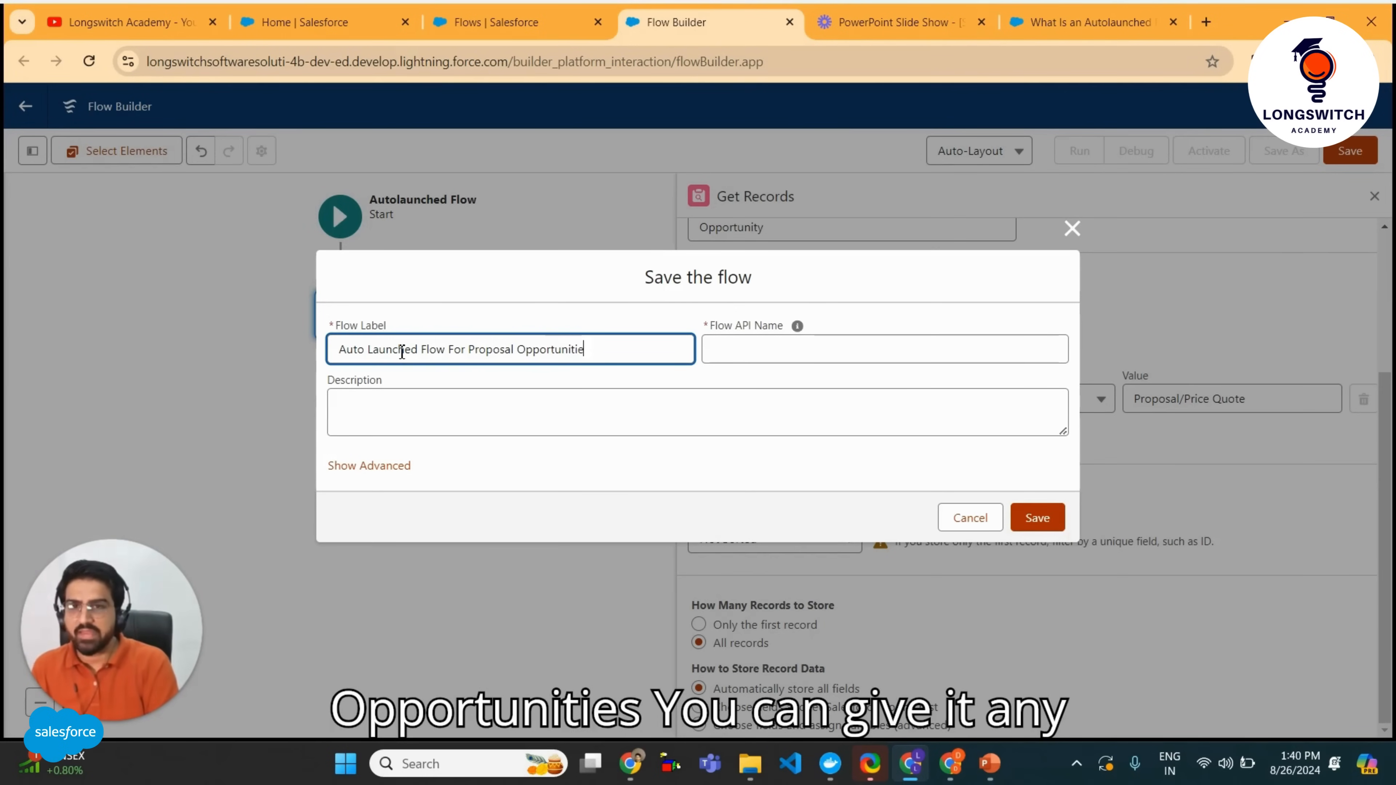
pyautogui.click(711, 382)
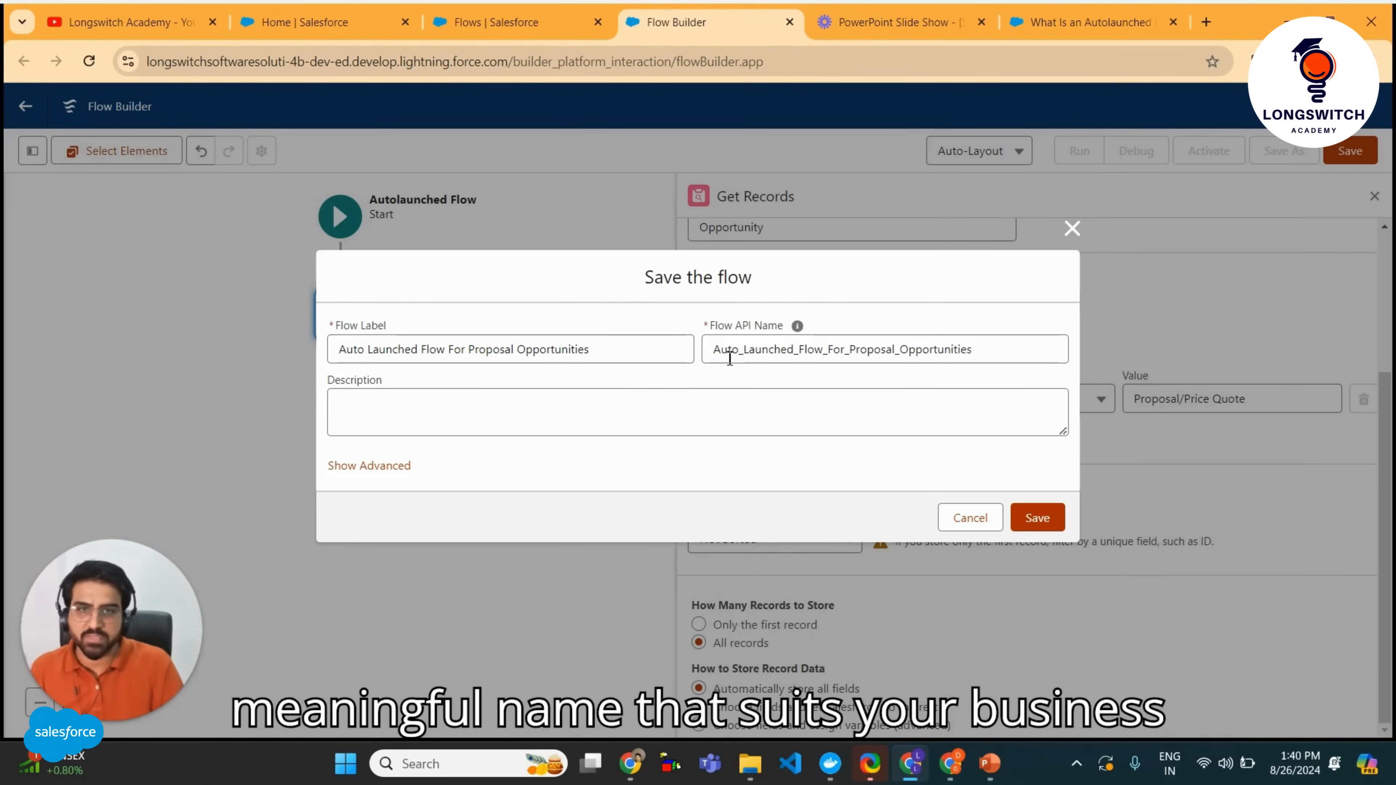
# Change the flow's API name to camel case as autoLaunchedFlowForProposalOpportunities and save the flow.
pyautogui.click(922, 346)
pyautogui.press('BackSpace')
pyautogui.press('Right')
pyautogui.press('Right')
pyautogui.press('Right')
pyautogui.press('Right')
pyautogui.press('Right')
pyautogui.press('Right')
pyautogui.press('Right')
pyautogui.press('Right')
pyautogui.press('Right')
pyautogui.press('BackSpace')
pyautogui.press('Right')
pyautogui.press('Right')
pyautogui.press('Right')
pyautogui.press('Right')
pyautogui.press('BackSpace')
pyautogui.press('Right')
pyautogui.press('Right')
pyautogui.press('Right')
pyautogui.press('BackSpace')
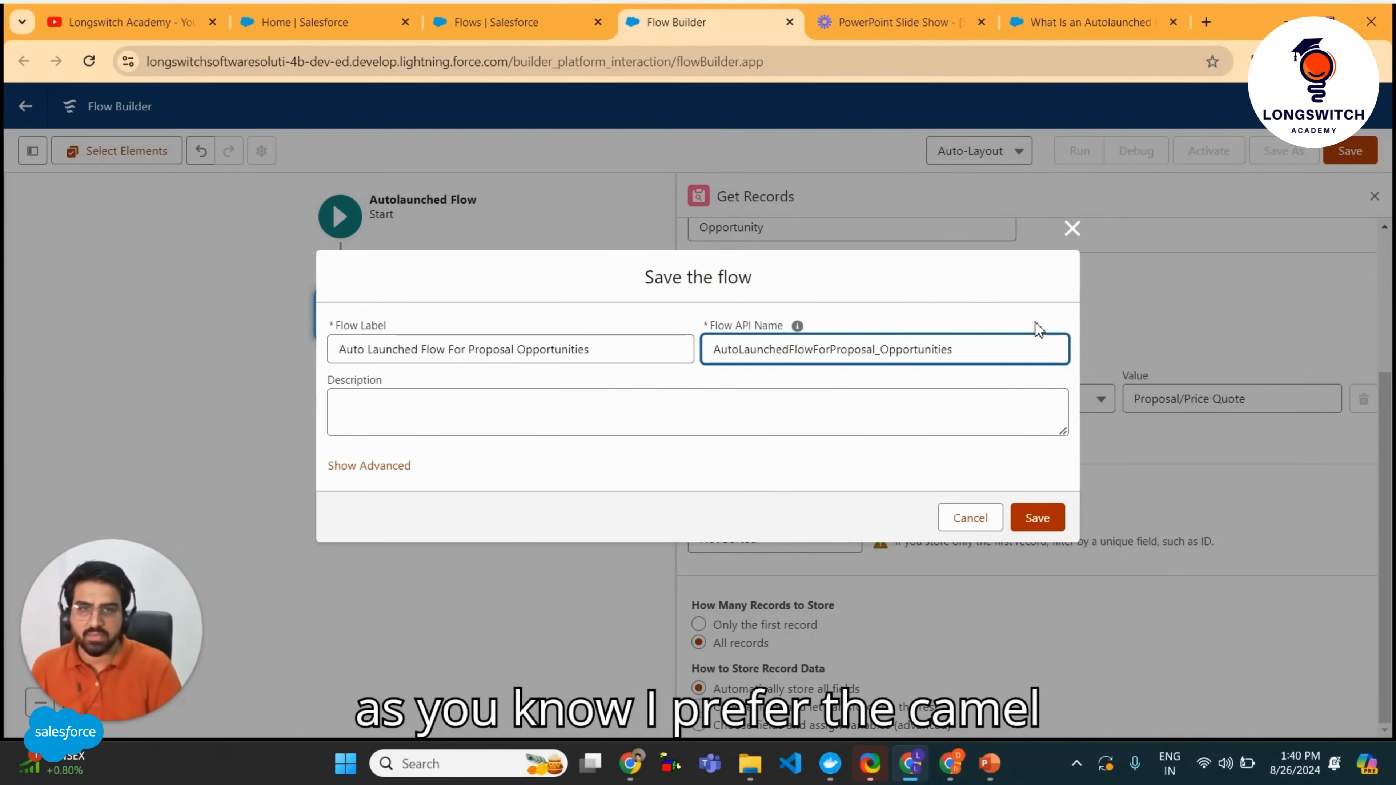
pyautogui.press('Right')
pyautogui.press('Right')
pyautogui.press('Right')
pyautogui.press('Right')
pyautogui.press('Right')
pyautogui.press('BackSpace')
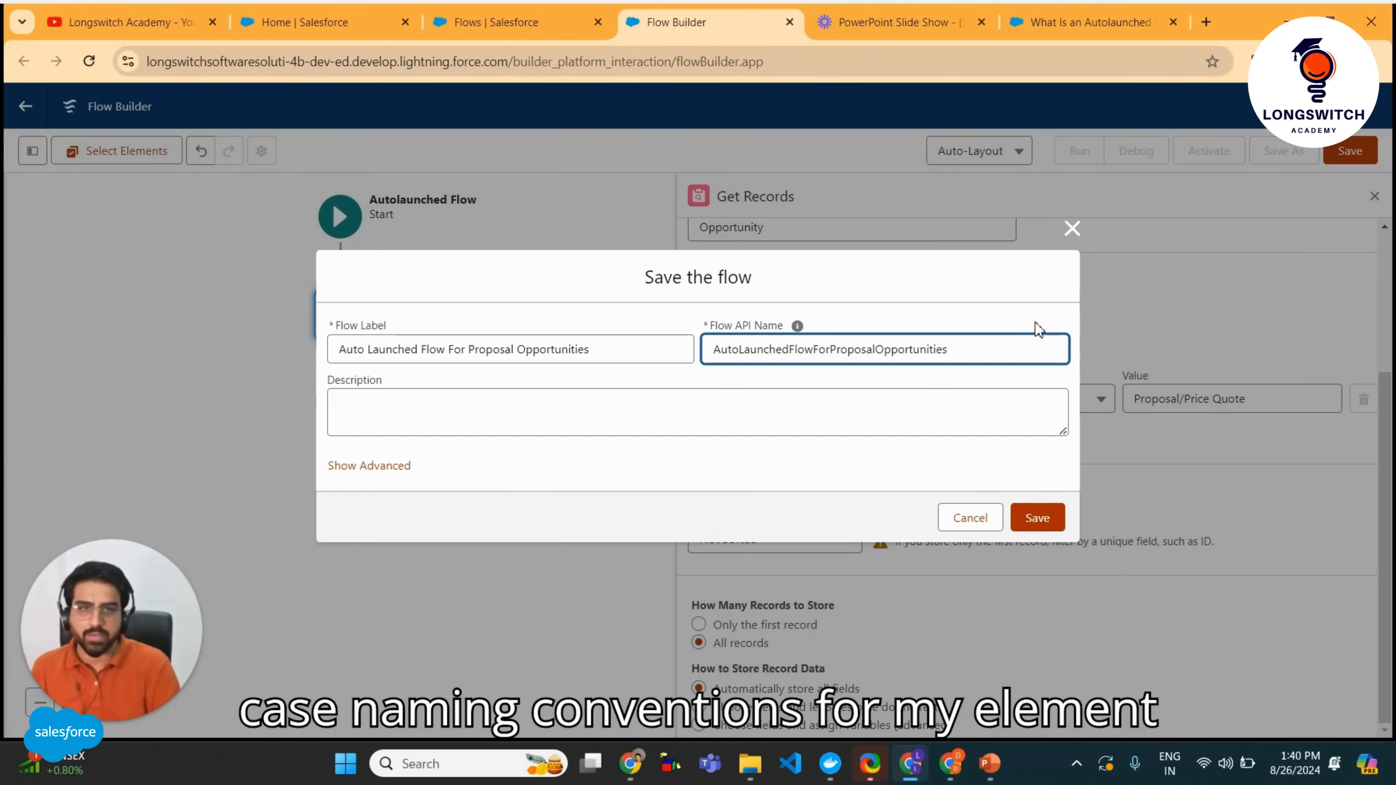
pyautogui.press('Home')
pyautogui.press('Delete')
pyautogui.write('a')
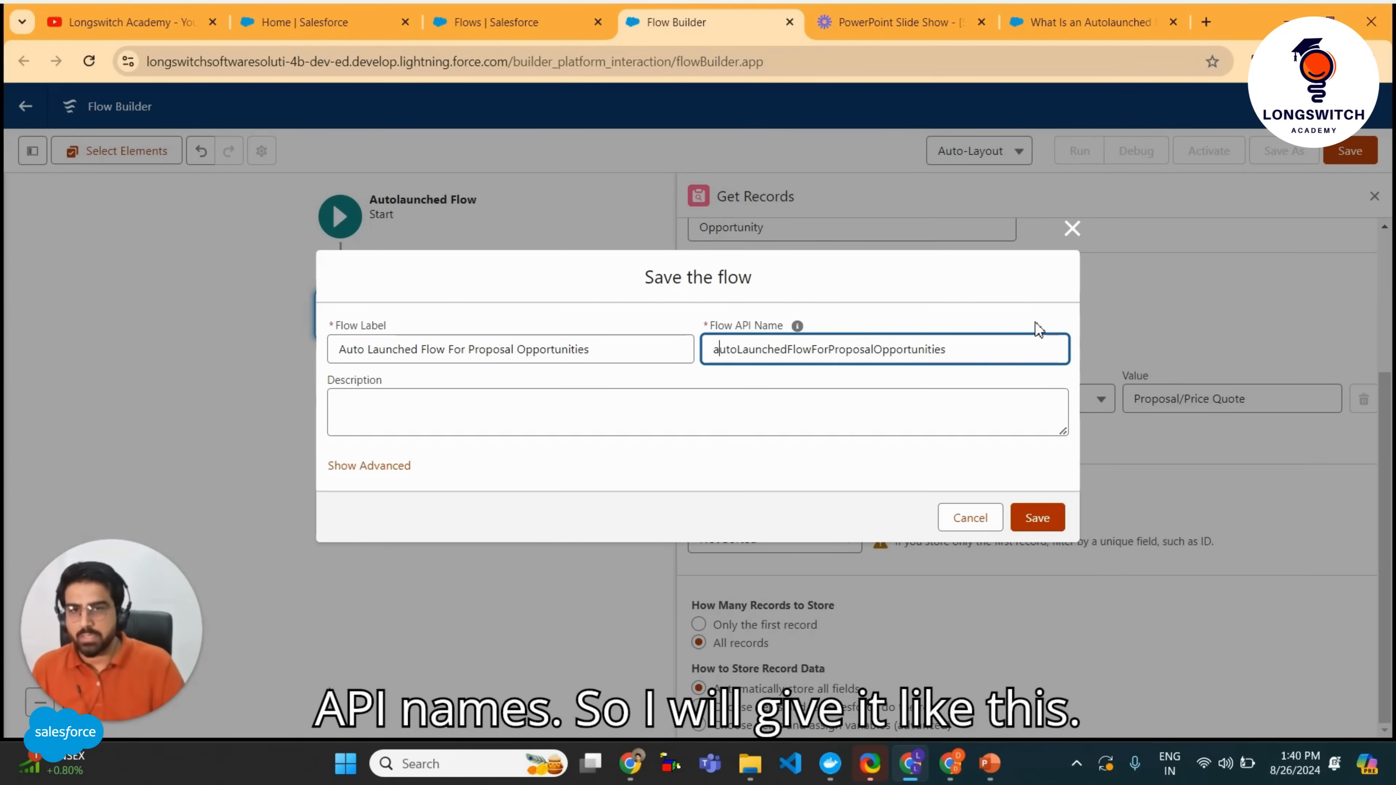
pyautogui.click(537, 317)
pyautogui.click(1063, 511)
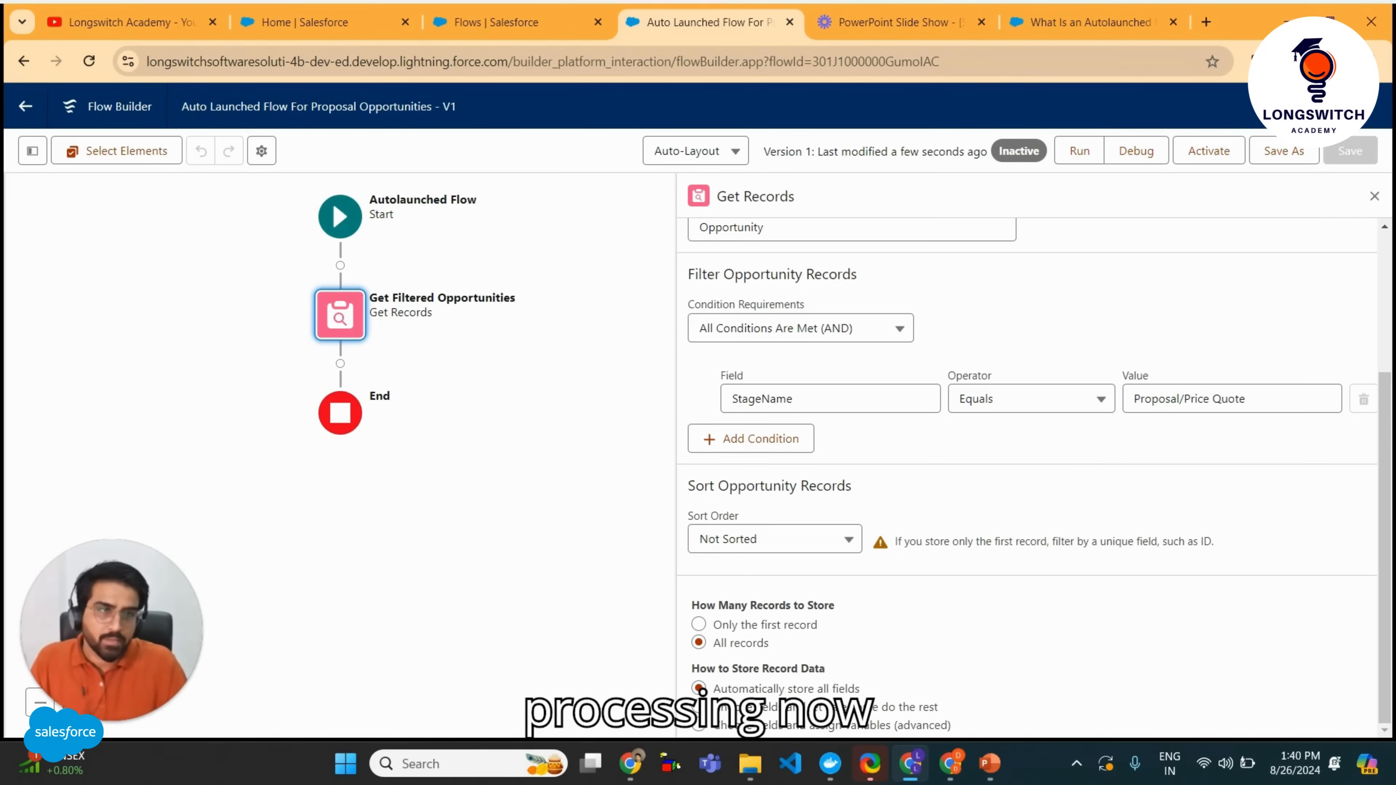
# Add a Loop element after Get Filtered Opportunities, labelled Loop Through Filtered Opportunities.
pyautogui.click(1374, 199)
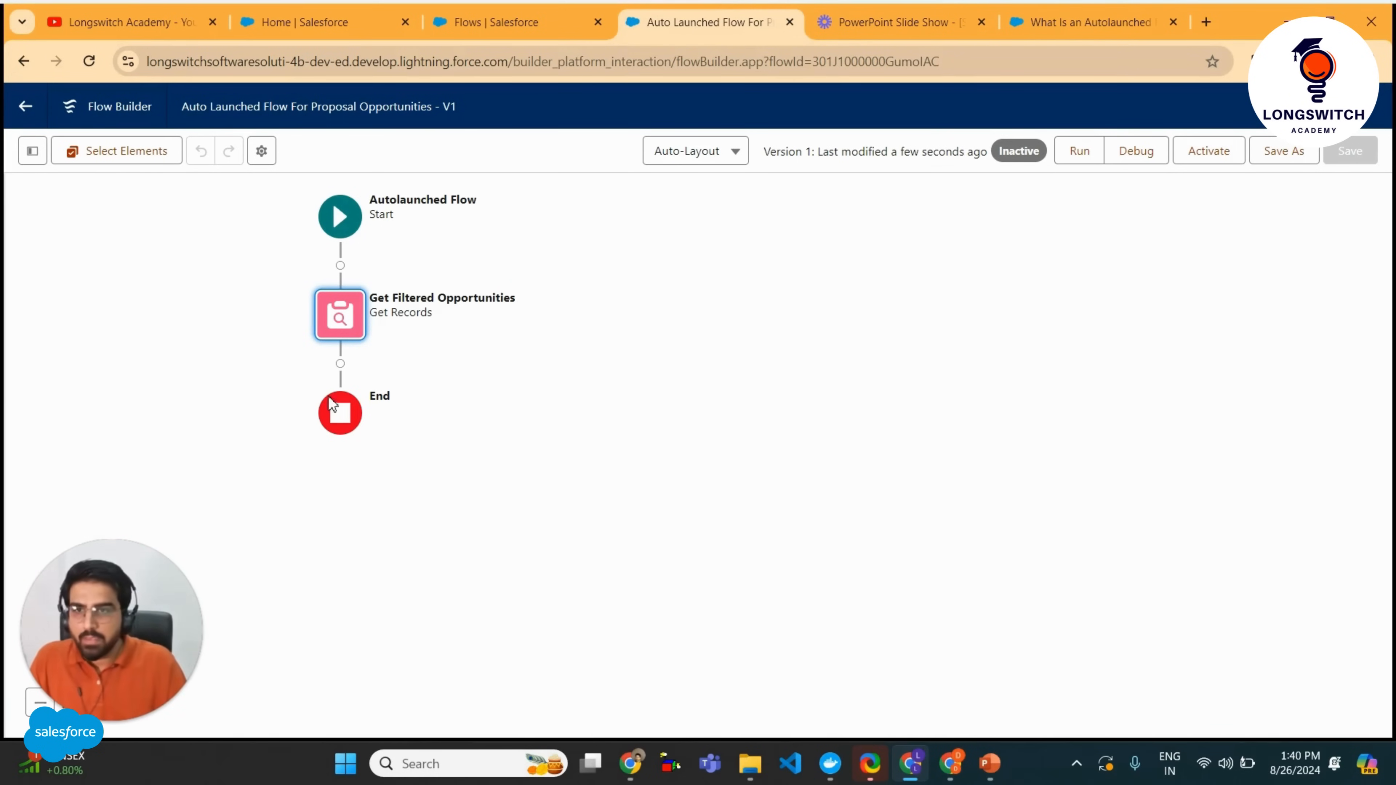
pyautogui.click(342, 365)
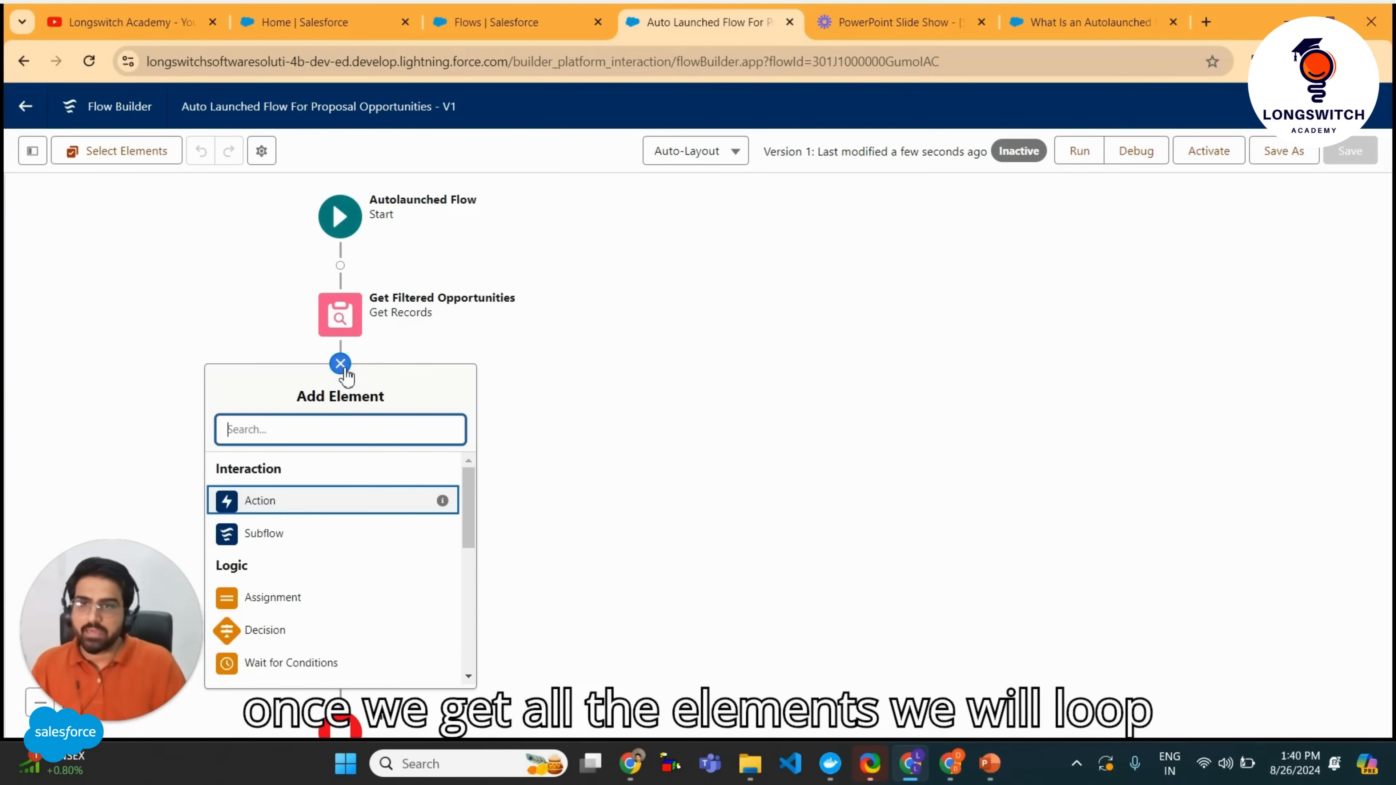
pyautogui.write('loo')
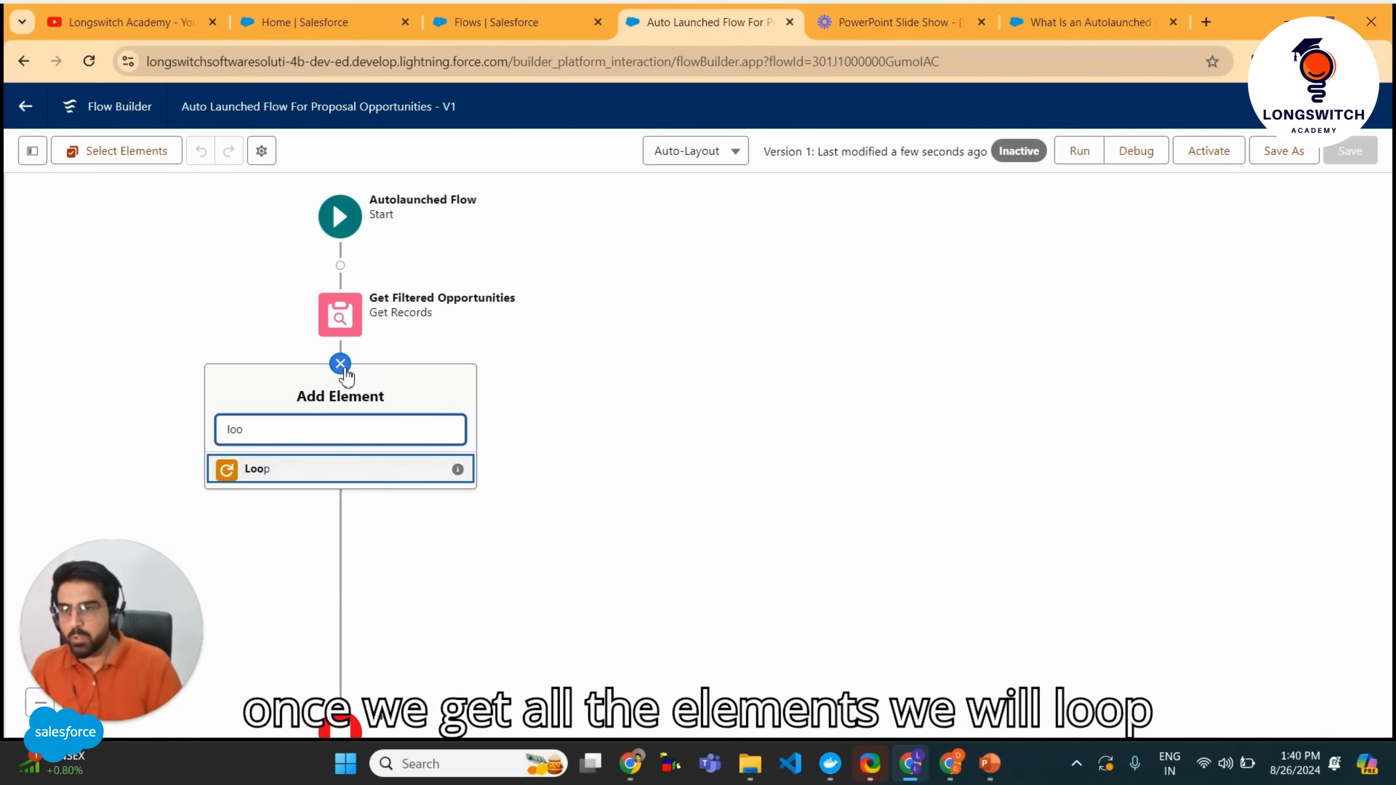
pyautogui.click(366, 470)
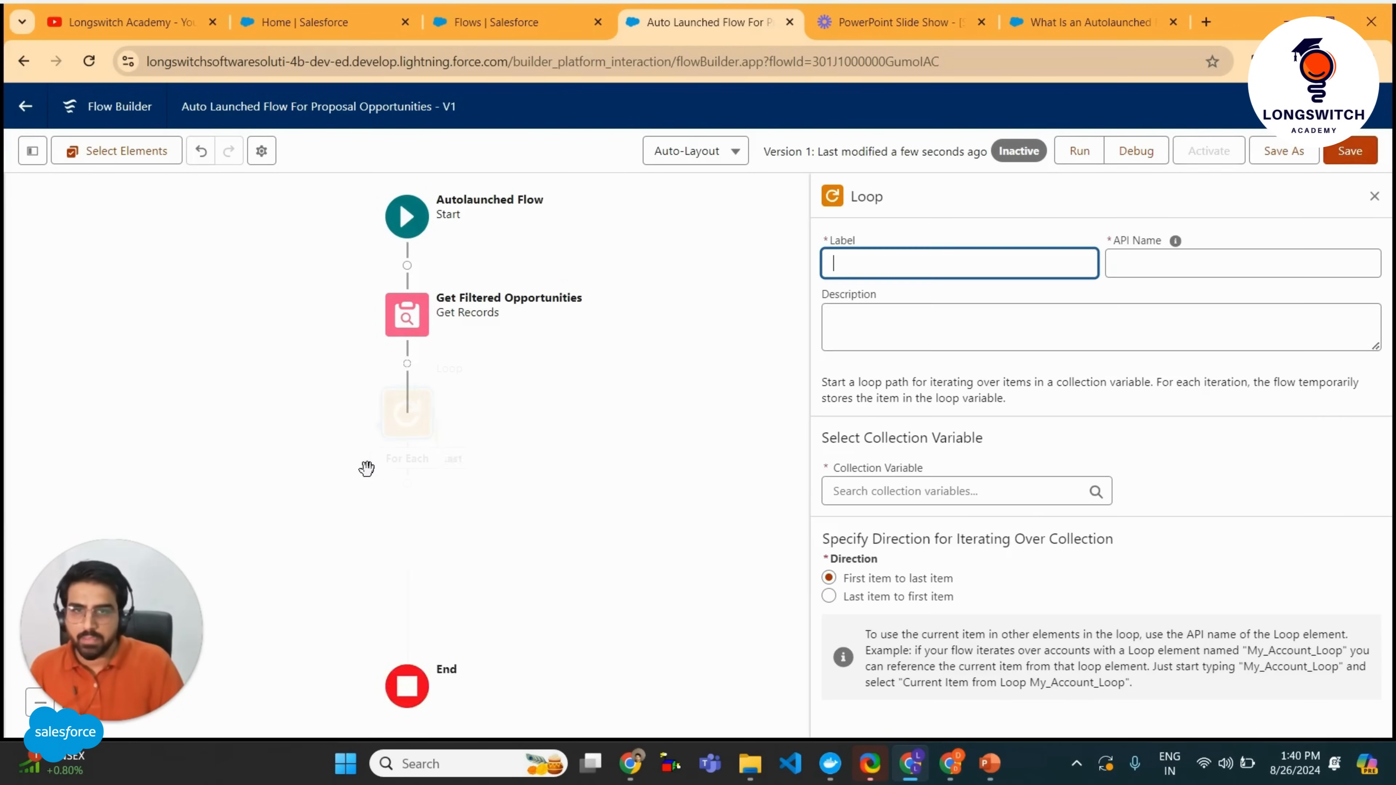
pyautogui.write('Loop Thr')
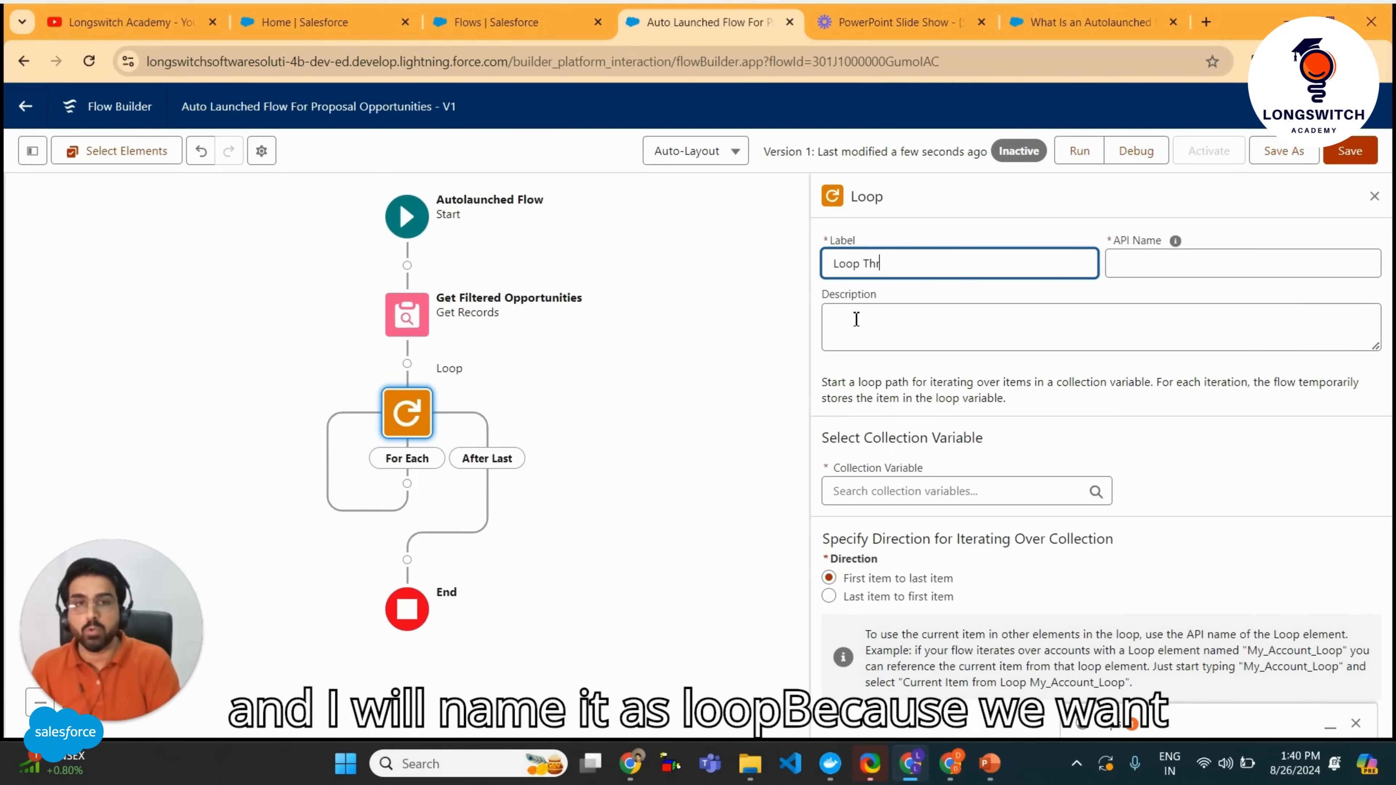
pyautogui.write('o')
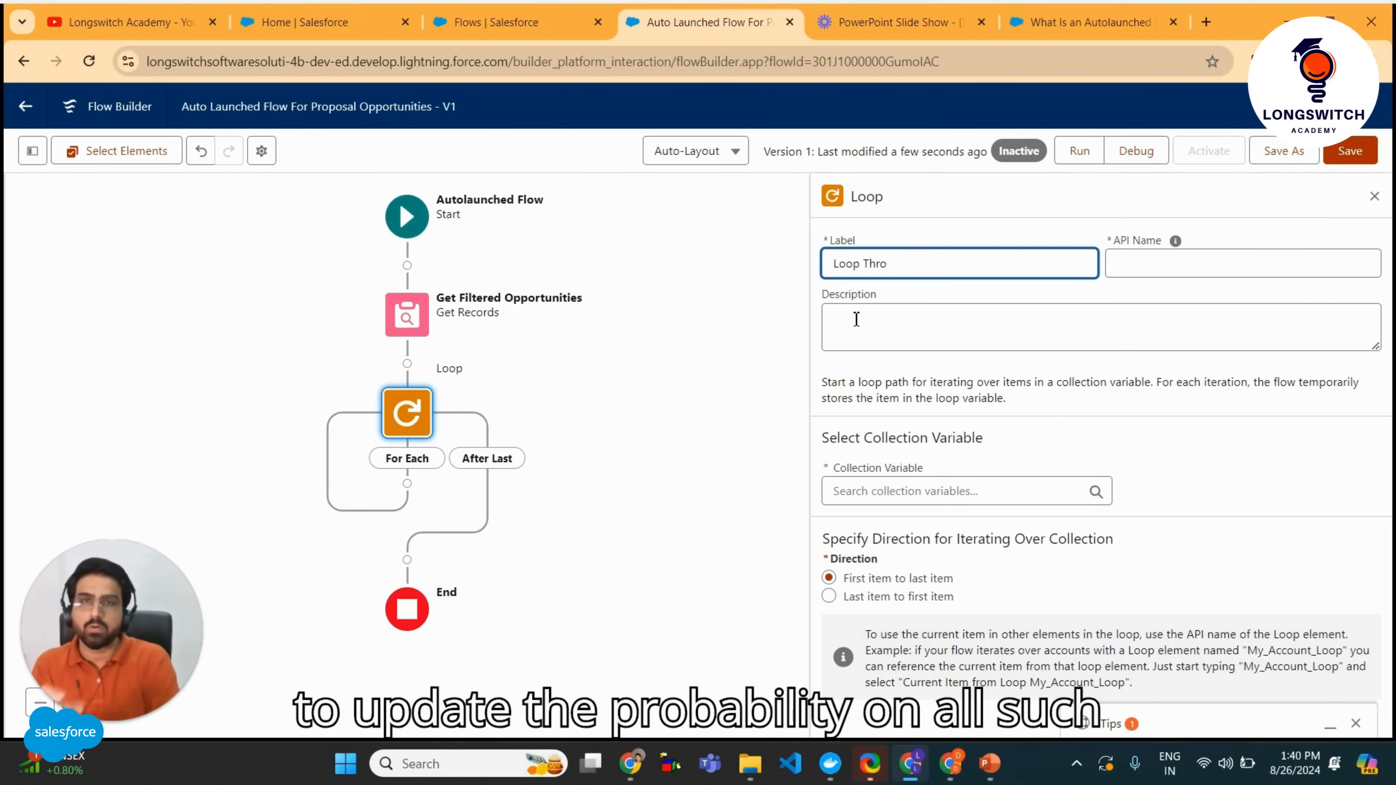
pyautogui.write('ugh ')
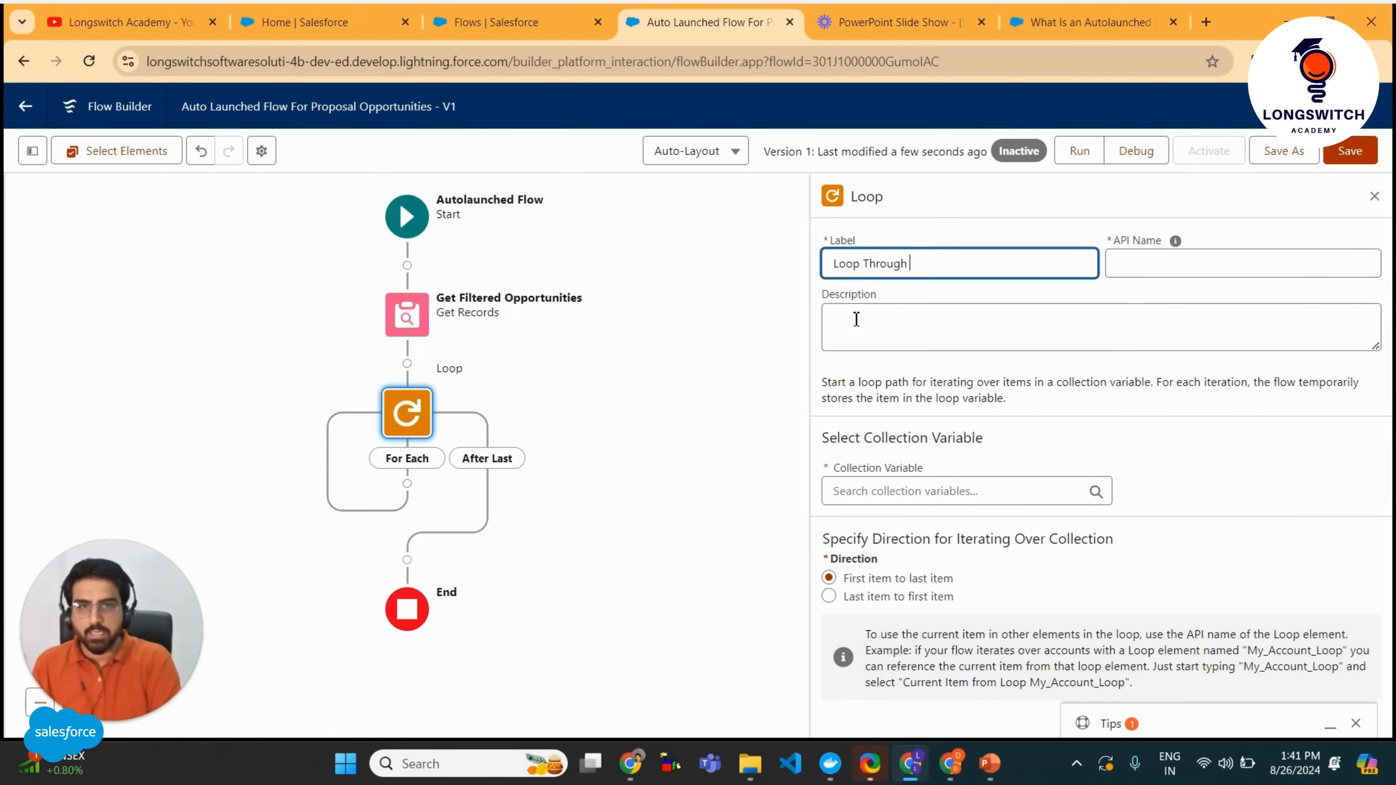
pyautogui.write('Filtered')
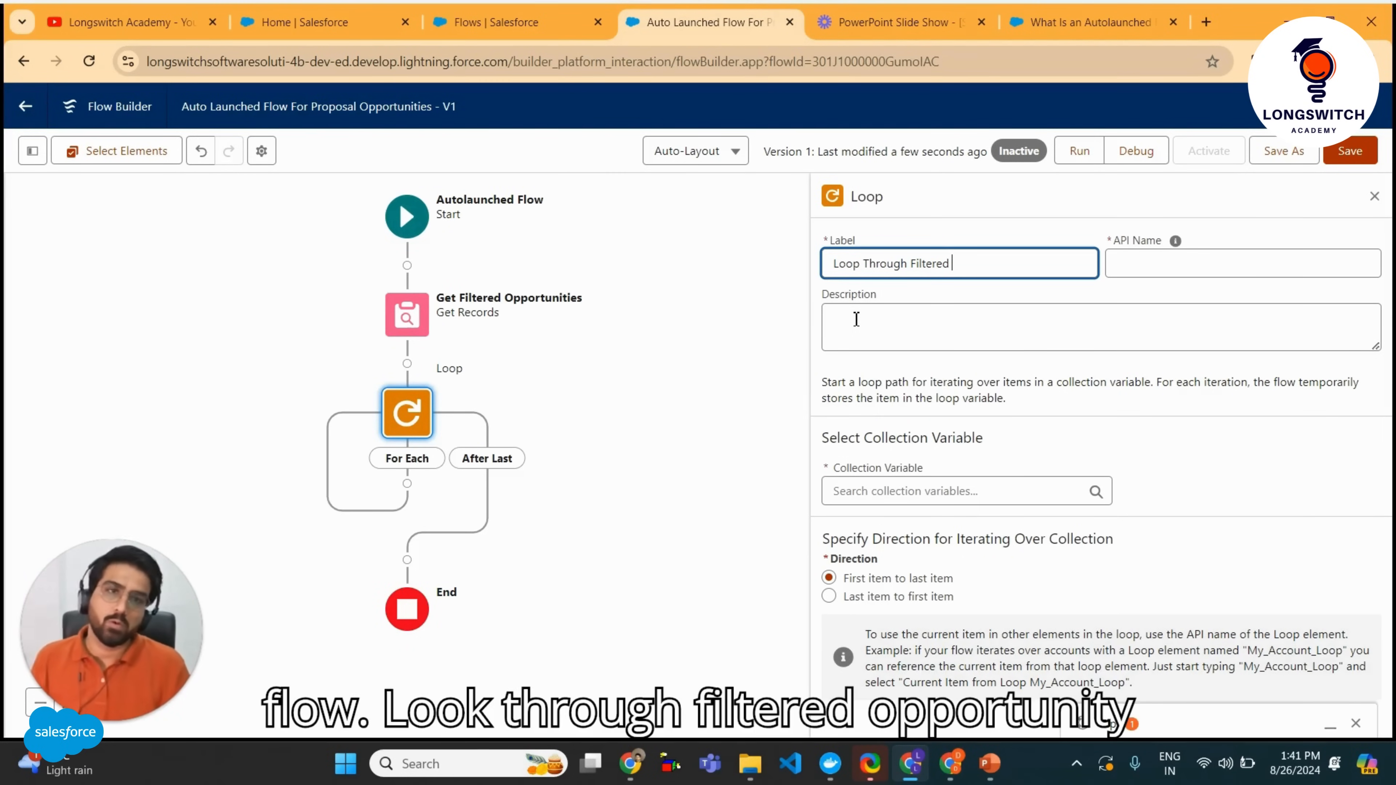
pyautogui.write('o')
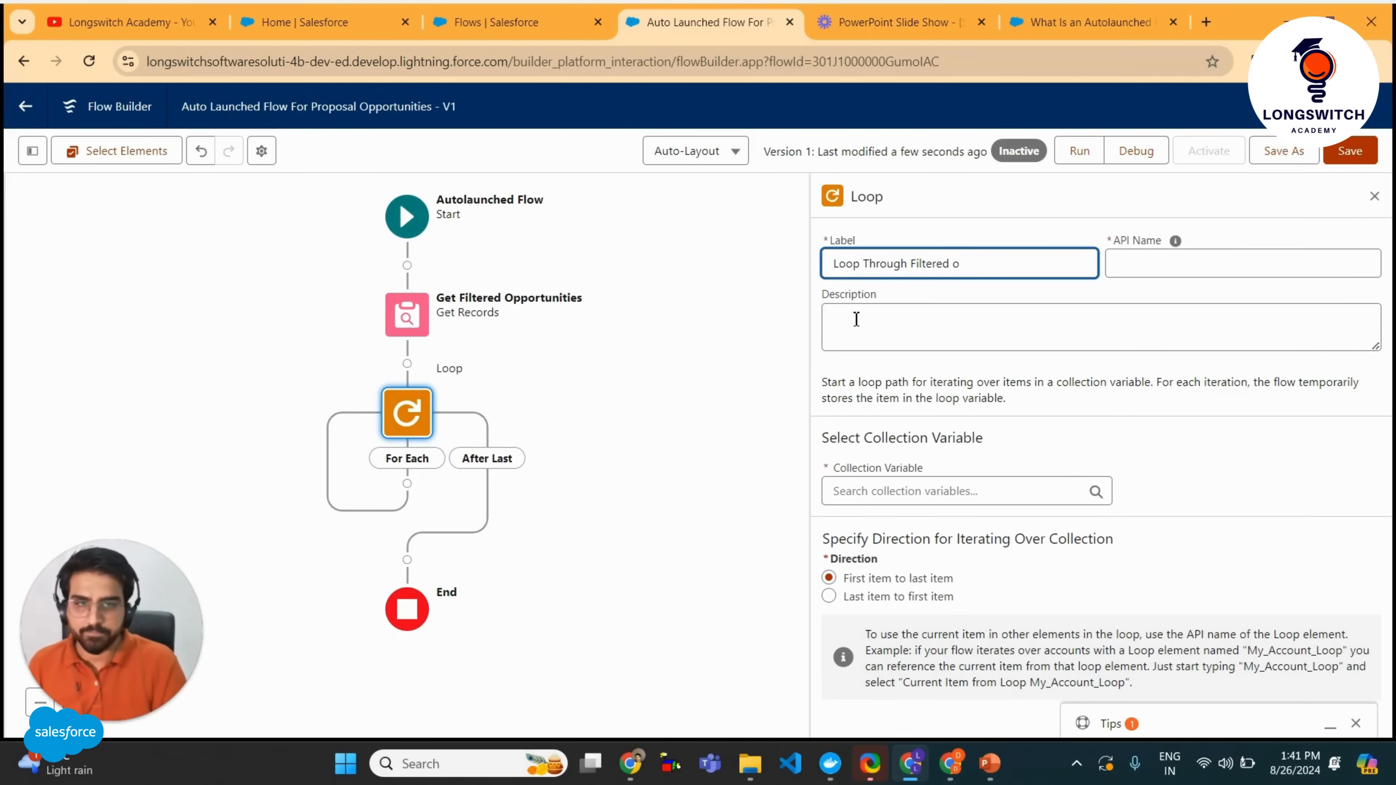
pyautogui.write('Opoportunities')
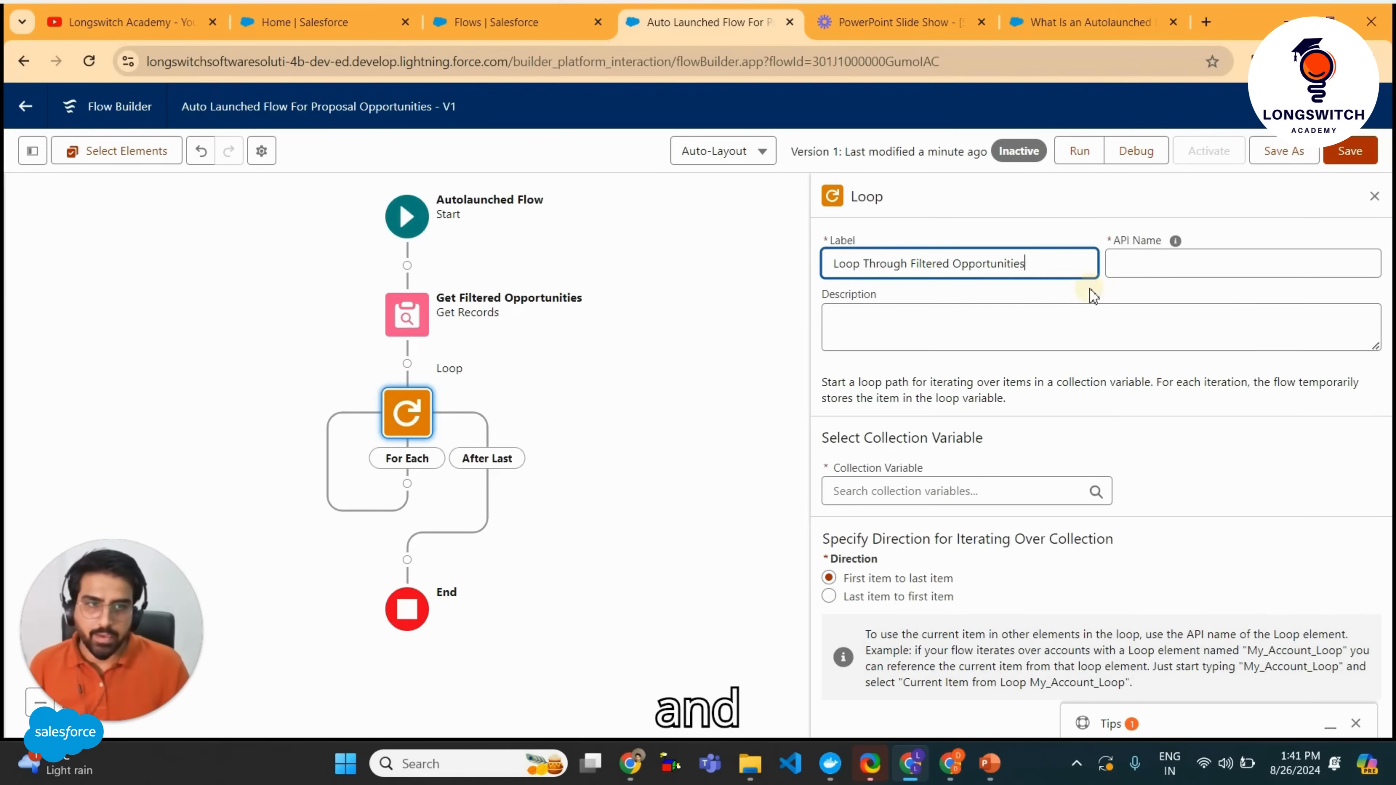
# Change the Loop element's API name to camel case as loopThroughFilteredOpportunities.
pyautogui.click(1144, 265)
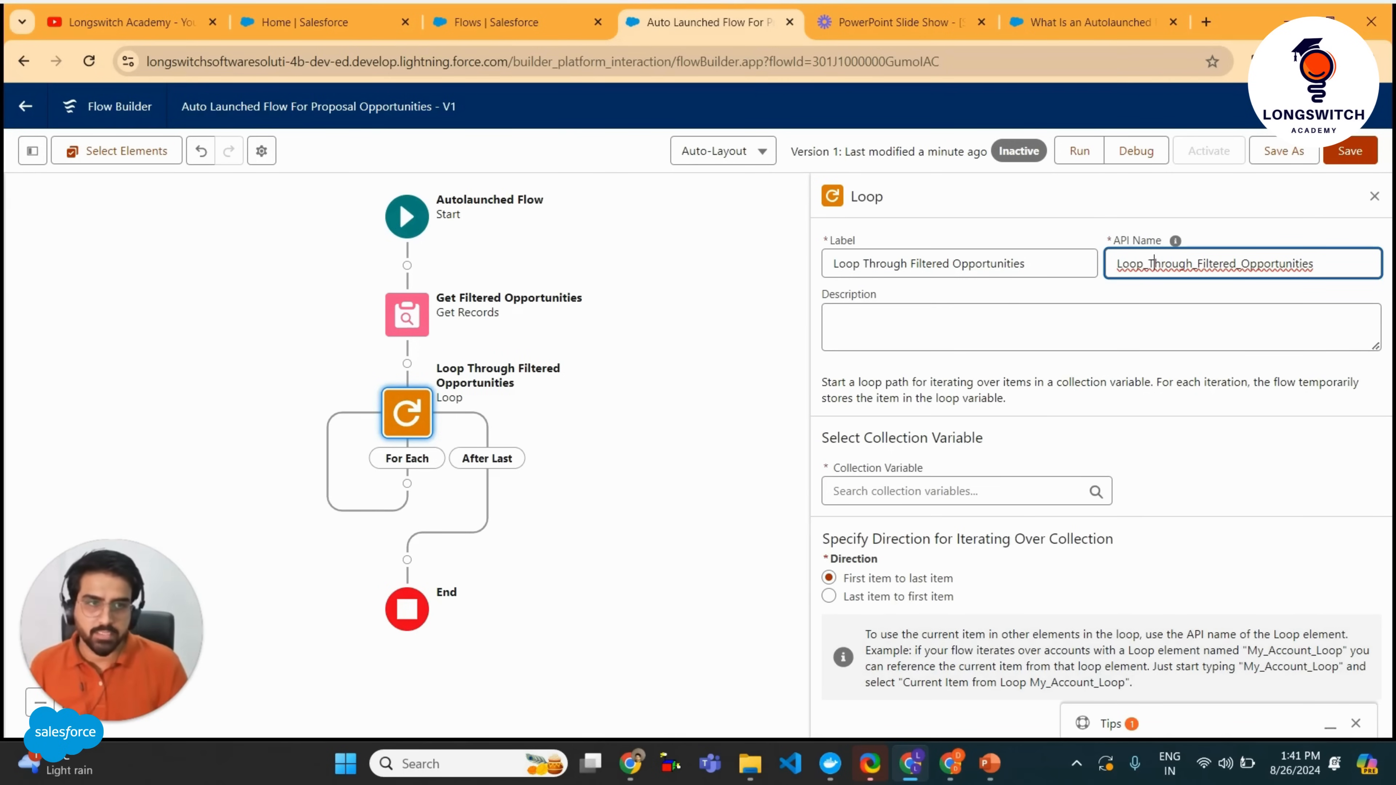
pyautogui.press('BackSpace')
pyautogui.press('Right')
pyautogui.press('Right')
pyautogui.press('Right')
pyautogui.press('Right')
pyautogui.press('Right')
pyautogui.press('Right')
pyautogui.press('Right')
pyautogui.press('Right')
pyautogui.press('BackSpace')
pyautogui.press('Right')
pyautogui.press('Right')
pyautogui.press('Right')
pyautogui.press('Right')
pyautogui.press('BackSpace')
pyautogui.press('BackSpace')
pyautogui.write('l')
pyautogui.click(1220, 247)
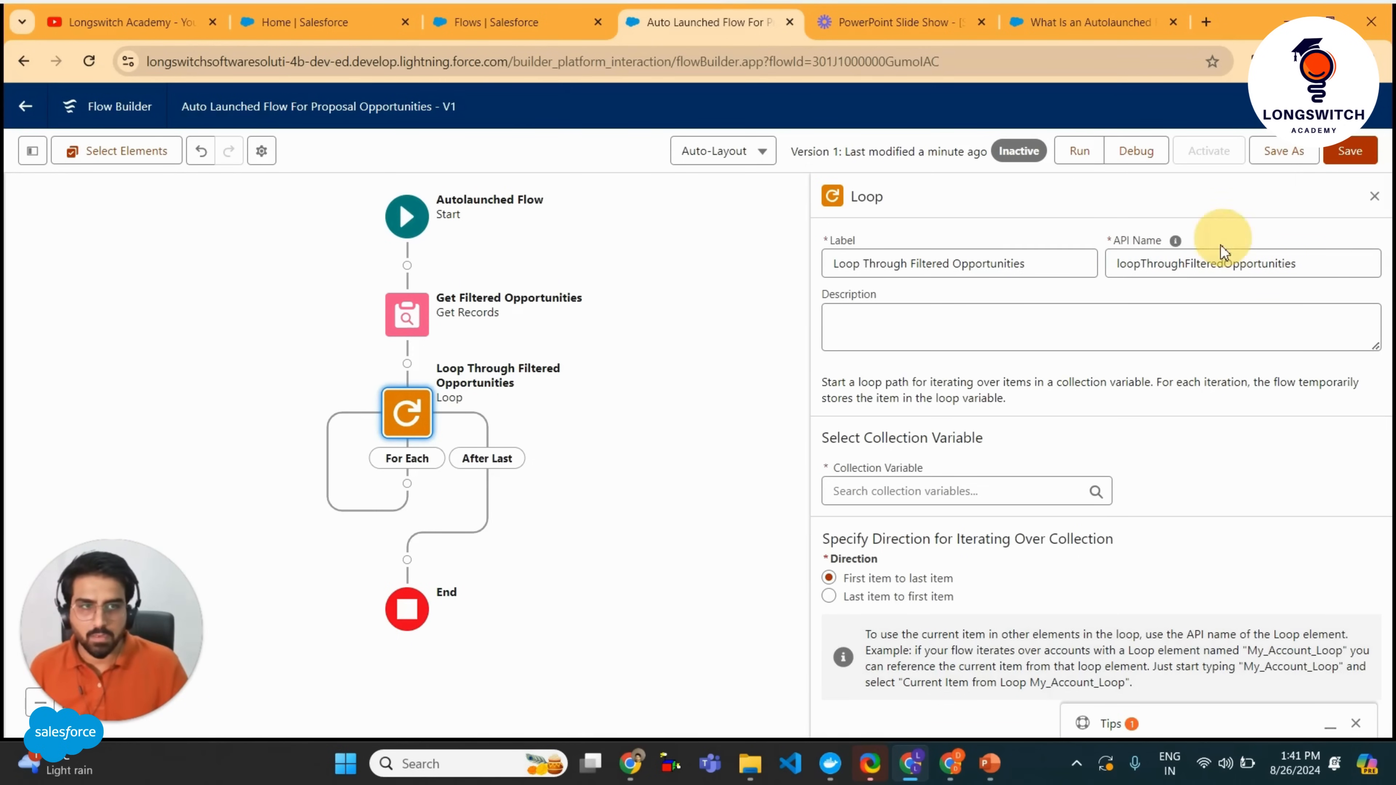
# Set the loop's collection variable to the opportunities from Get Filtered Opportunities and save the flow.
pyautogui.click(923, 498)
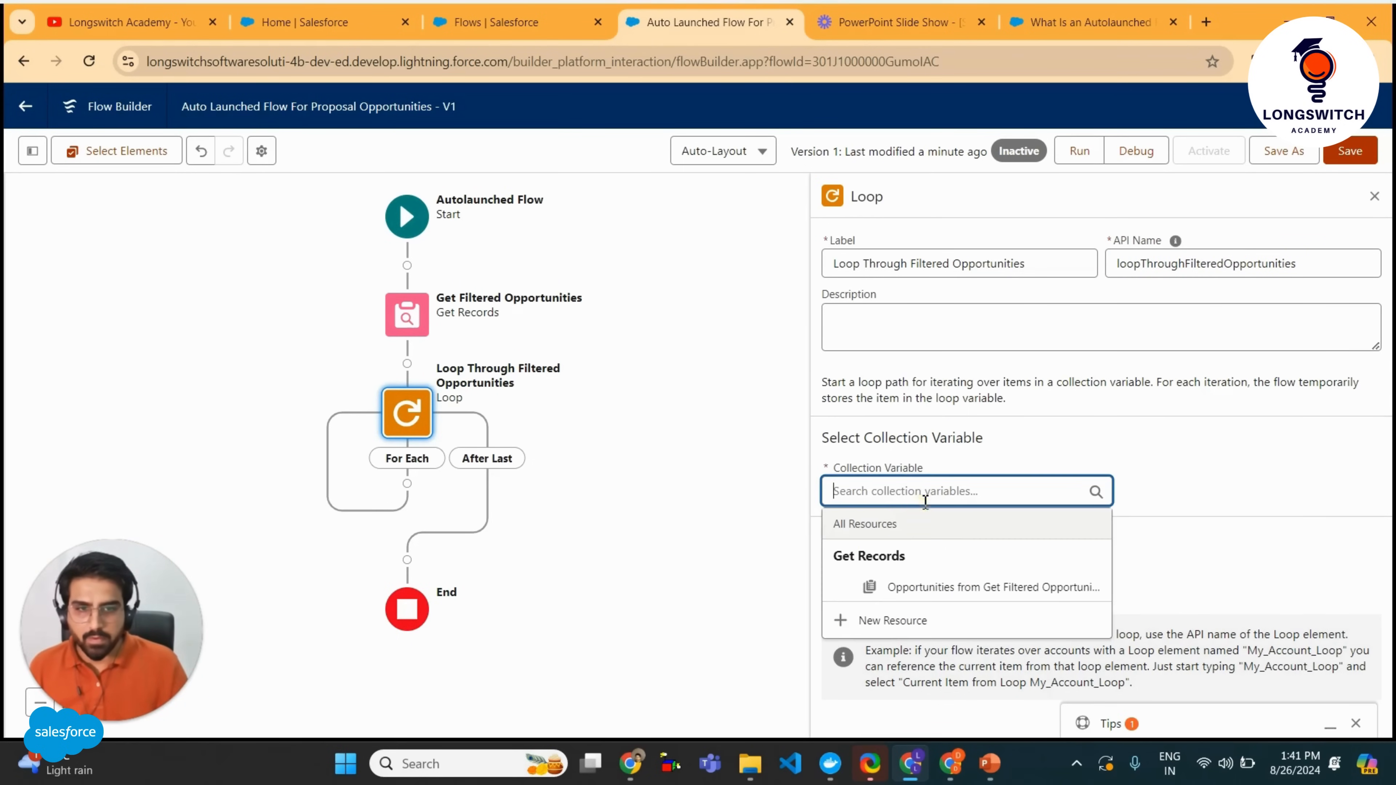
pyautogui.click(960, 588)
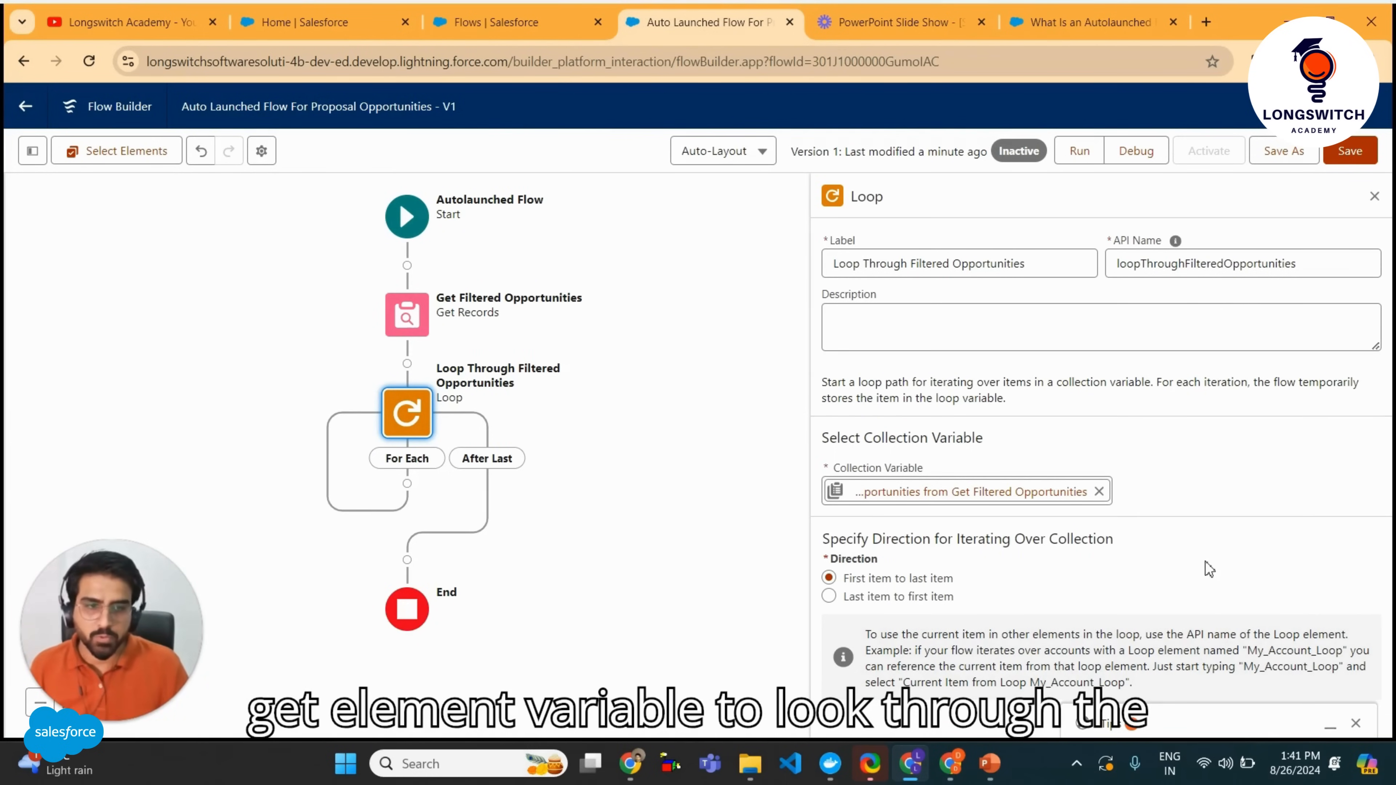
pyautogui.click(1332, 157)
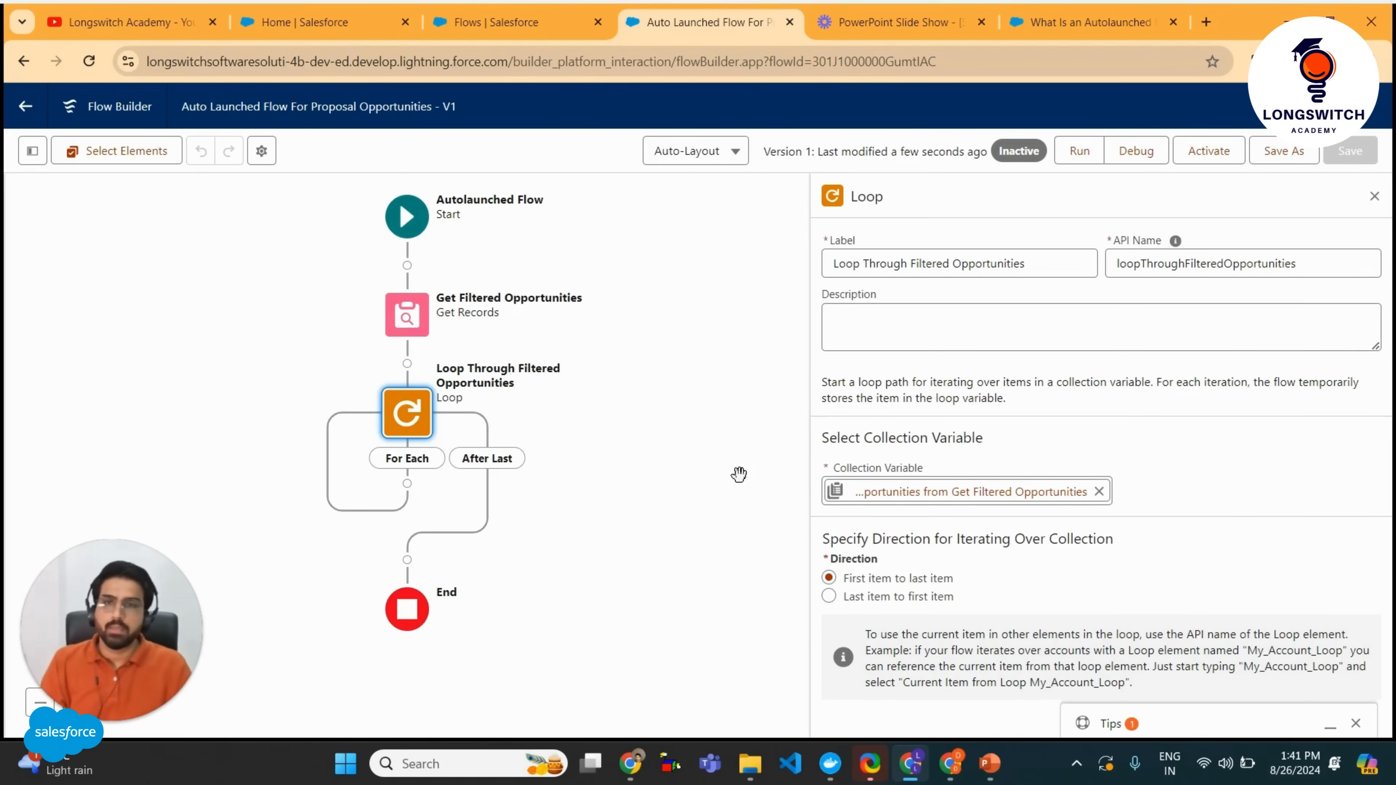
# Start a new flow resource with Variable as its resource type.
pyautogui.click(31, 154)
pyautogui.click(192, 274)
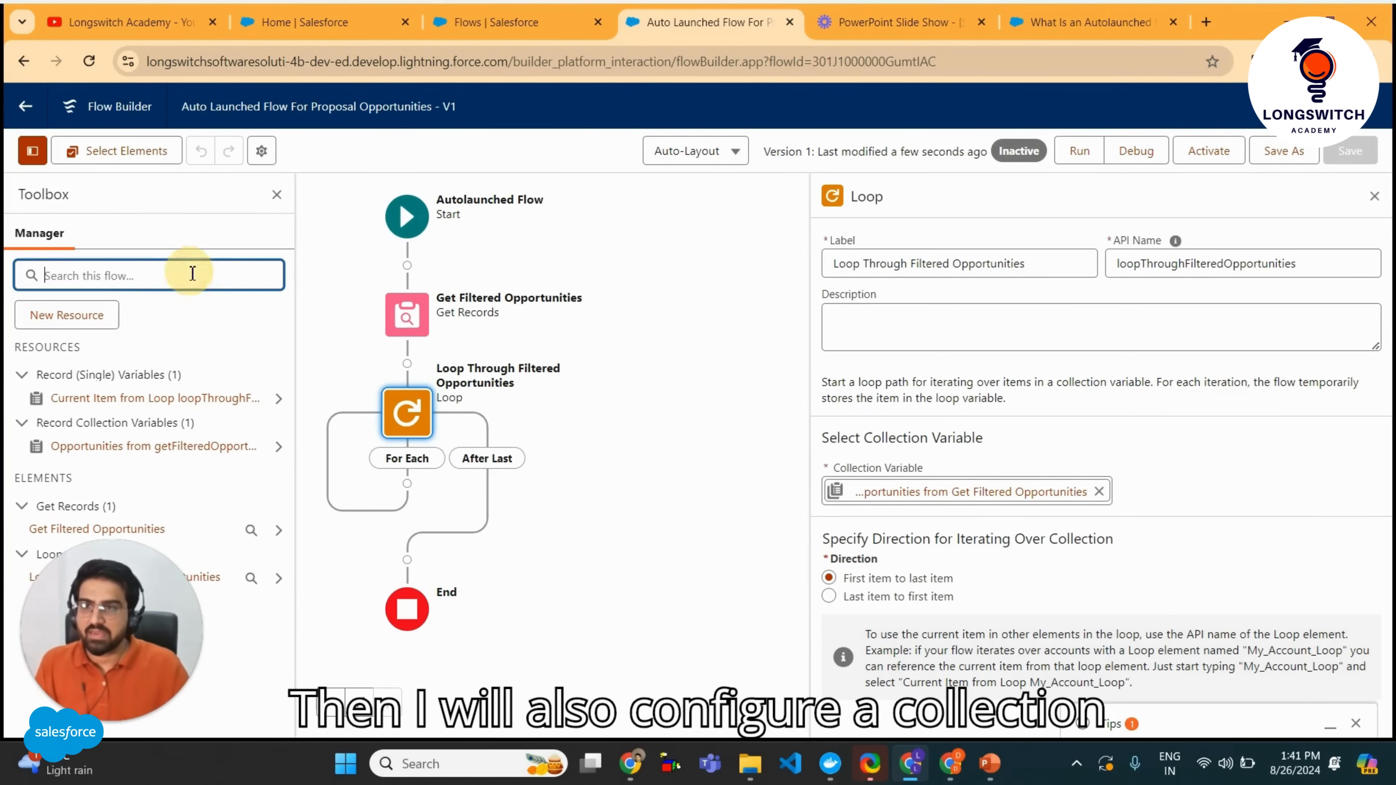
pyautogui.click(102, 317)
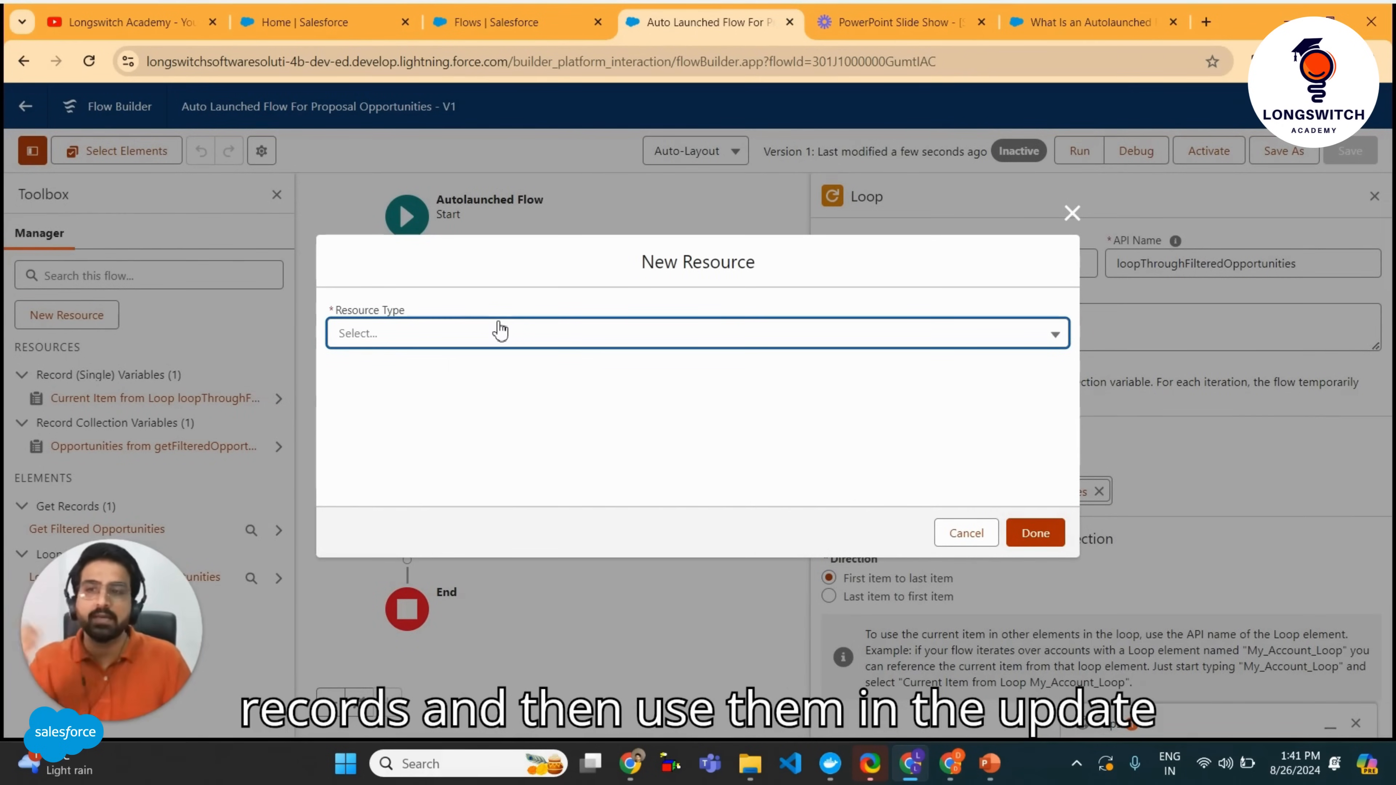
pyautogui.click(502, 334)
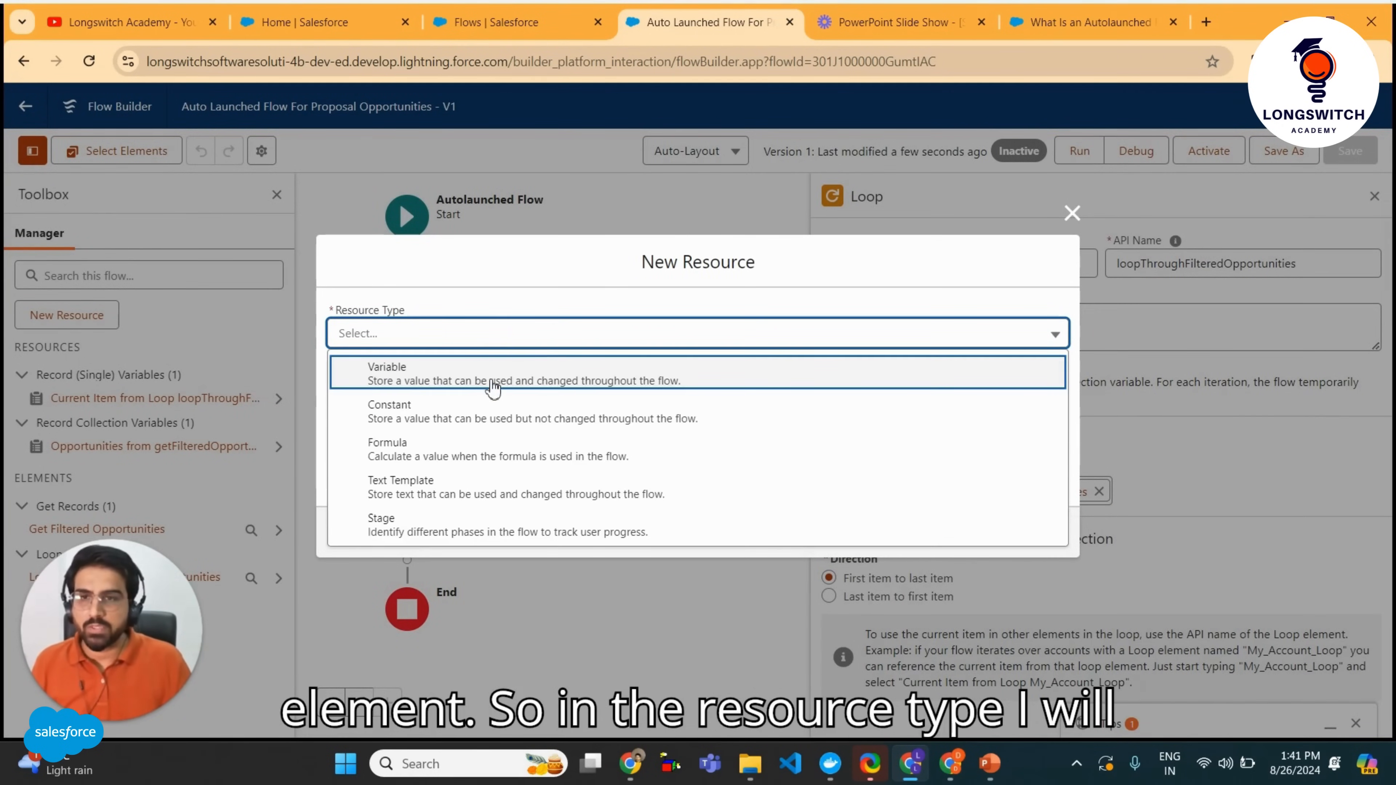
pyautogui.click(486, 381)
# Give the new variable the API name varUpdatedOpportunities.
pyautogui.click(364, 379)
pyautogui.write('var')
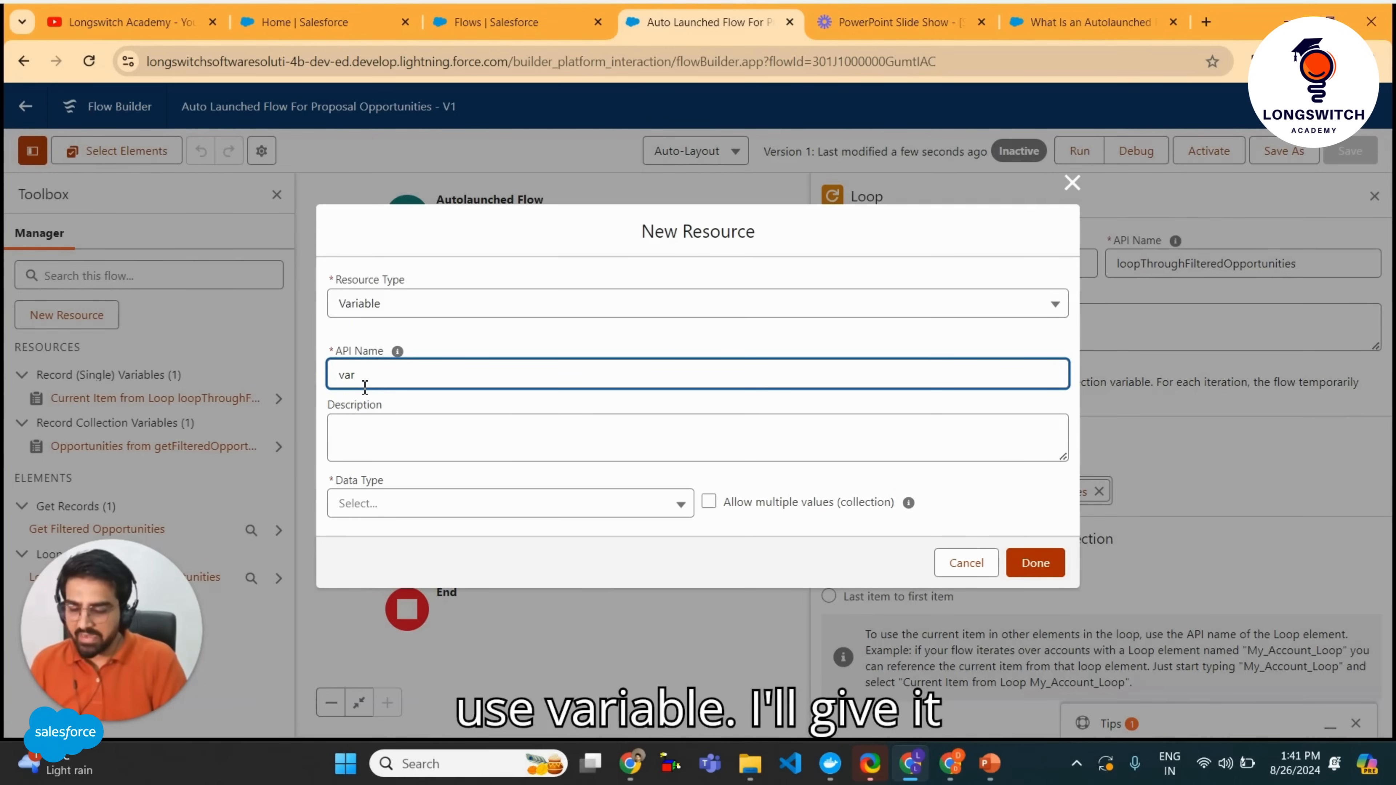
pyautogui.write('Udated')
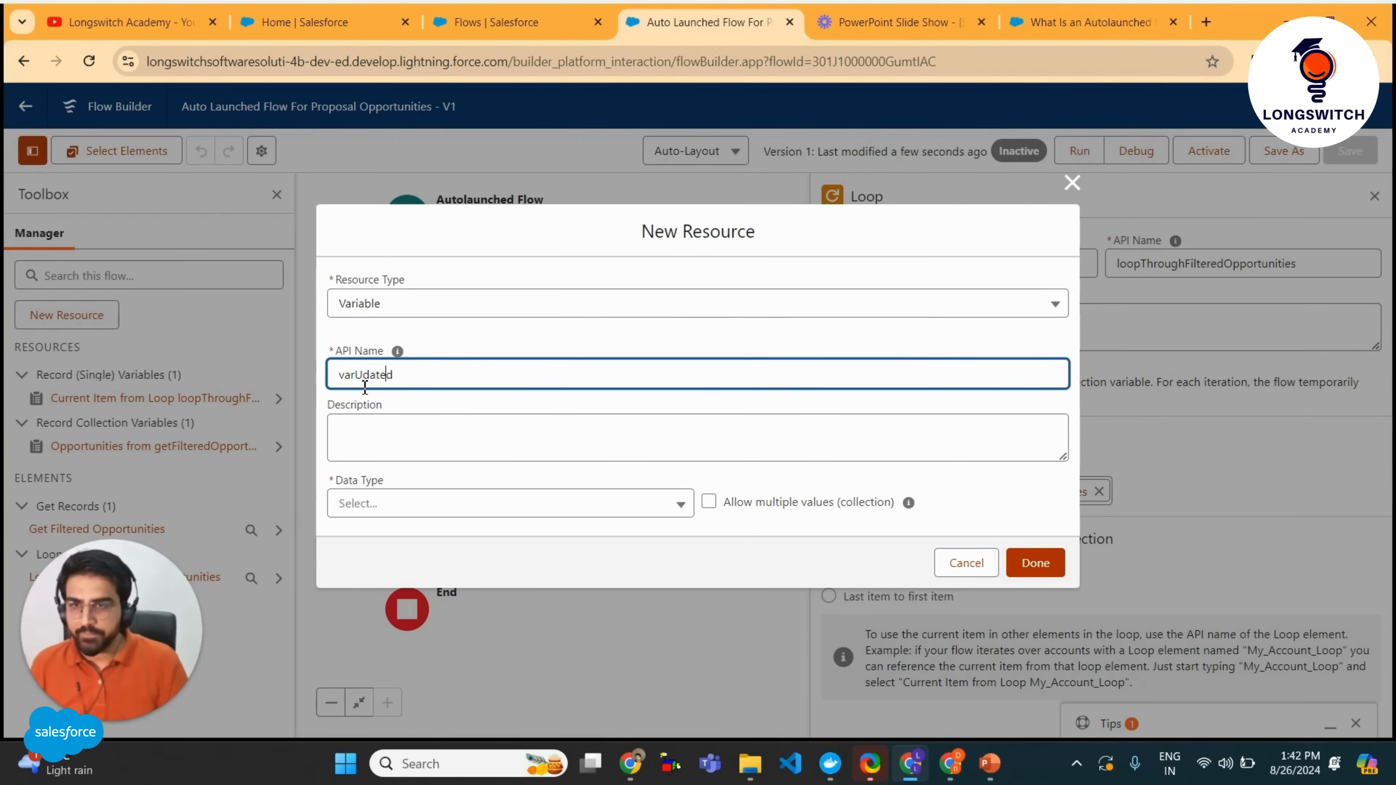
pyautogui.click(365, 387)
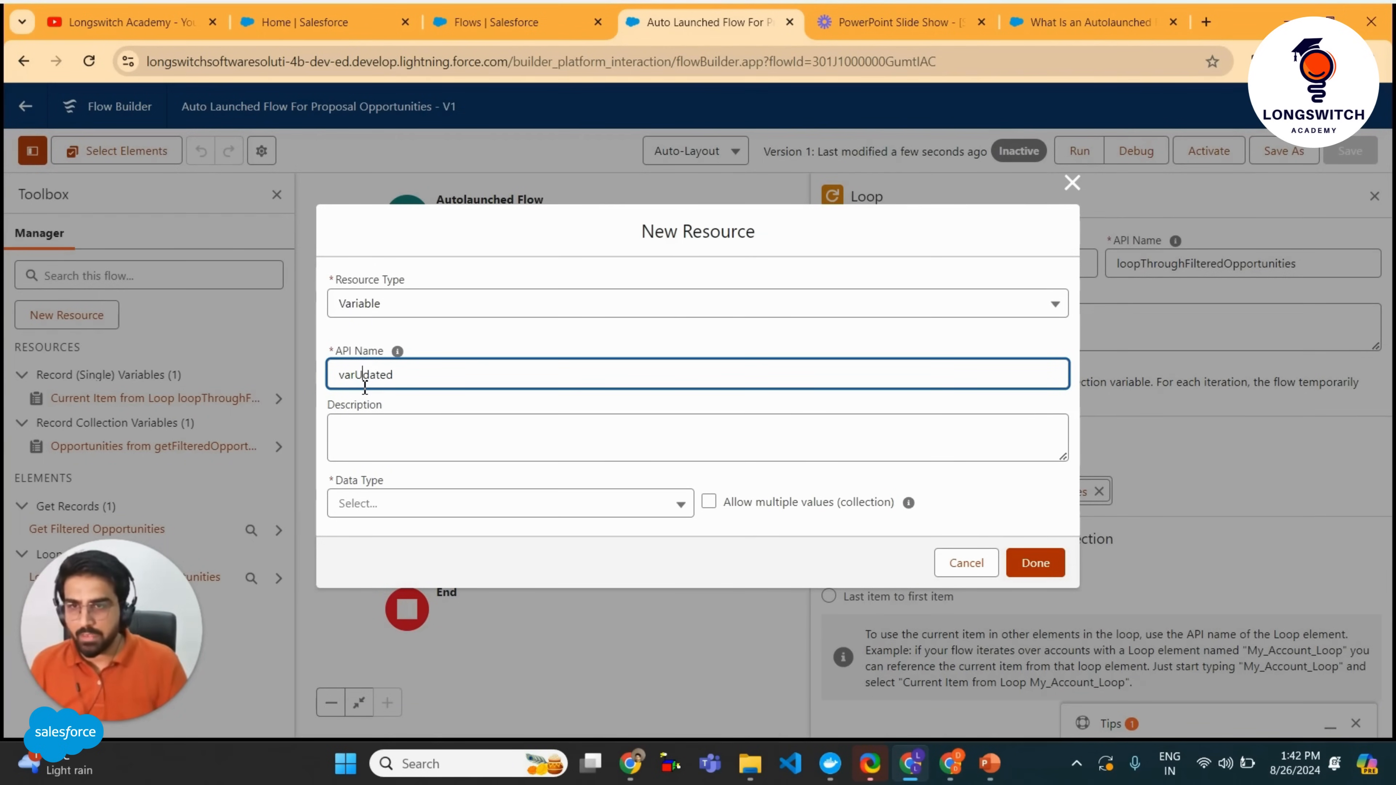
pyautogui.write('p')
pyautogui.press('End')
pyautogui.write('Opps')
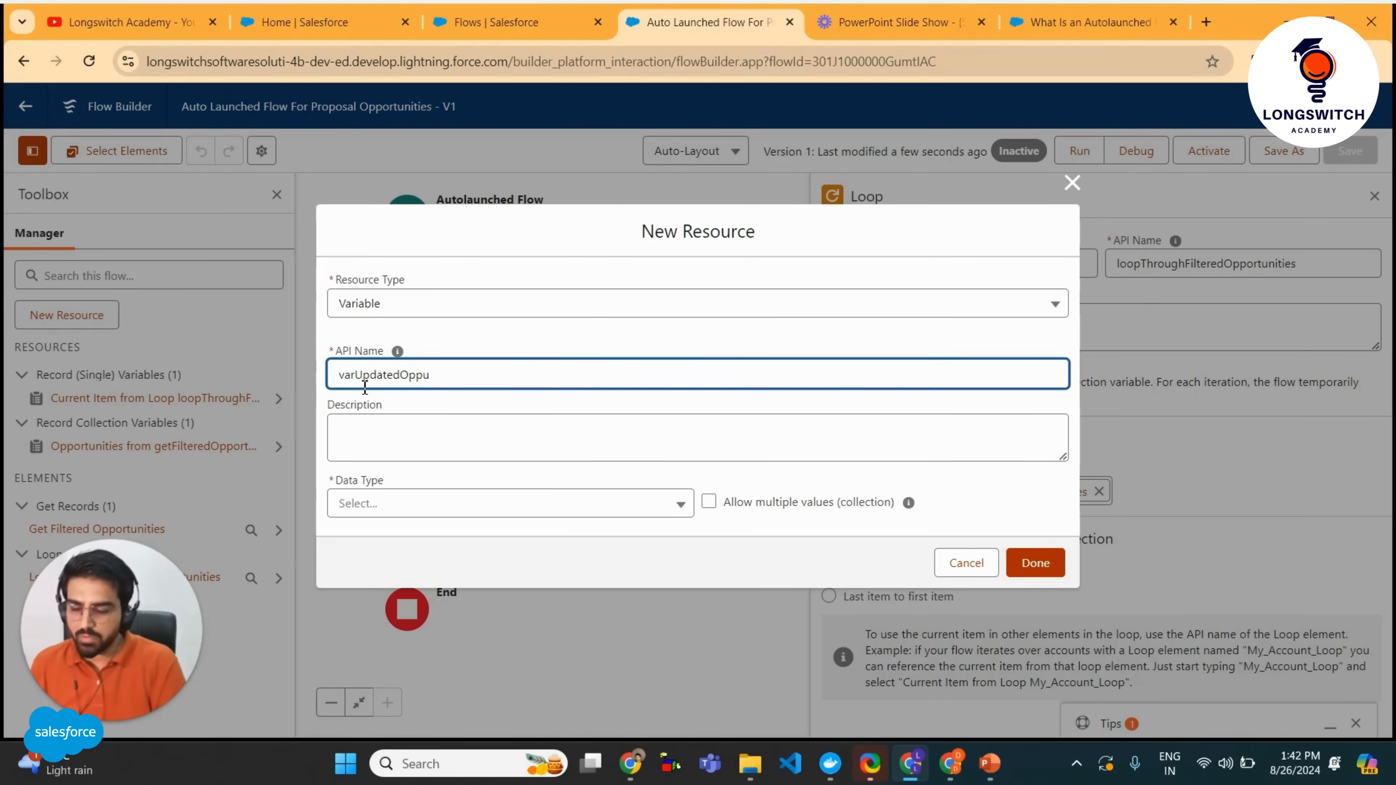
pyautogui.press('BackSpace')
pyautogui.write('ortunities')
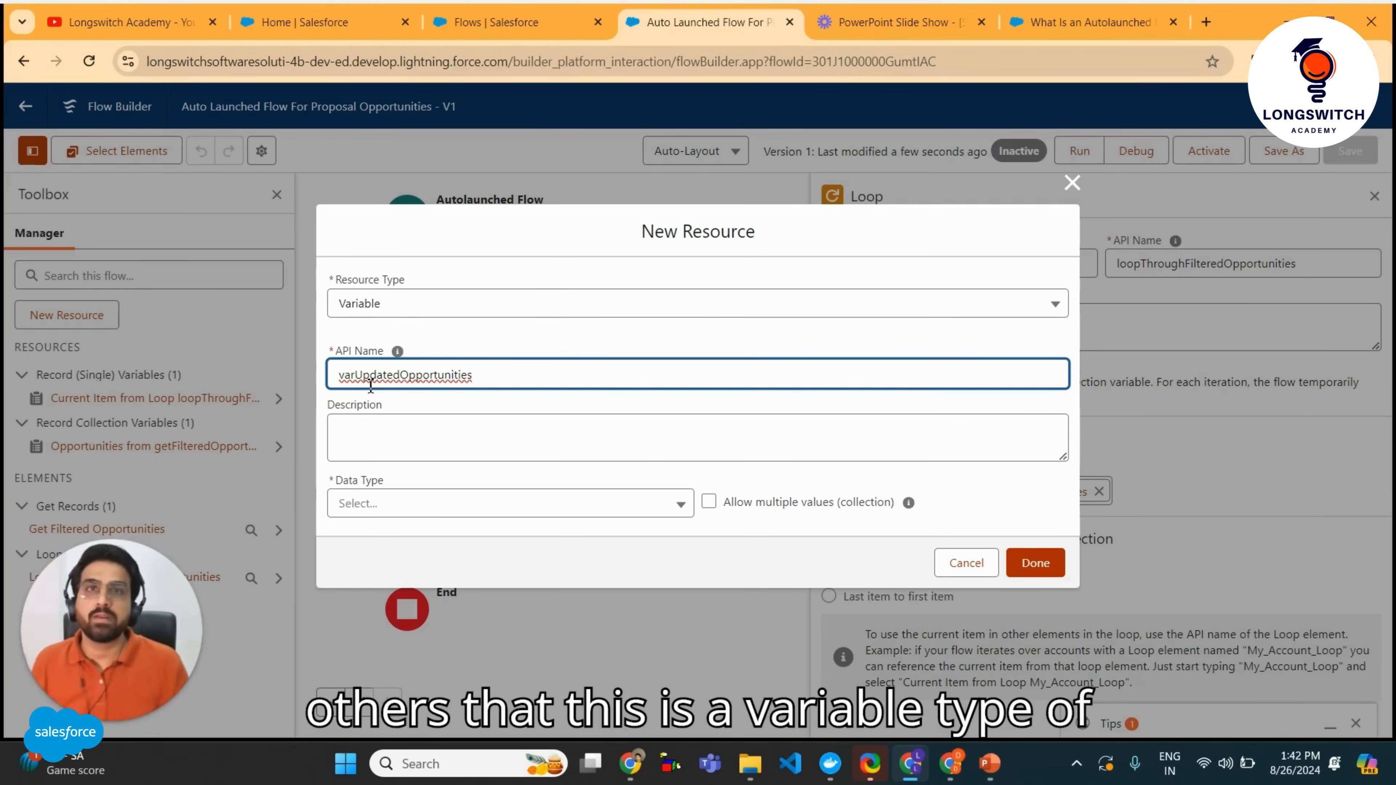
# Set the variable's data type to Record, allow multiple values, choose Opportunity as its object and finish the resource.
pyautogui.click(439, 505)
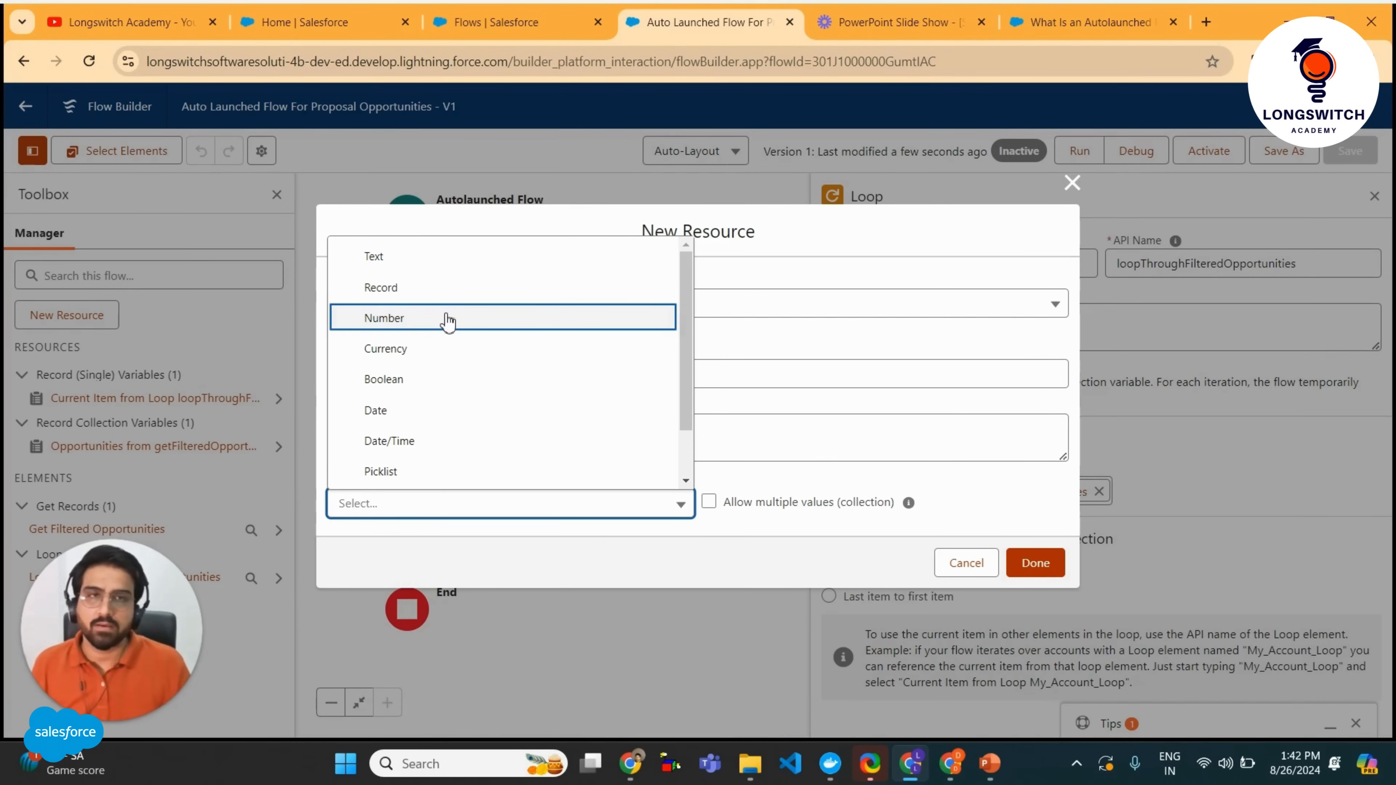
pyautogui.click(414, 292)
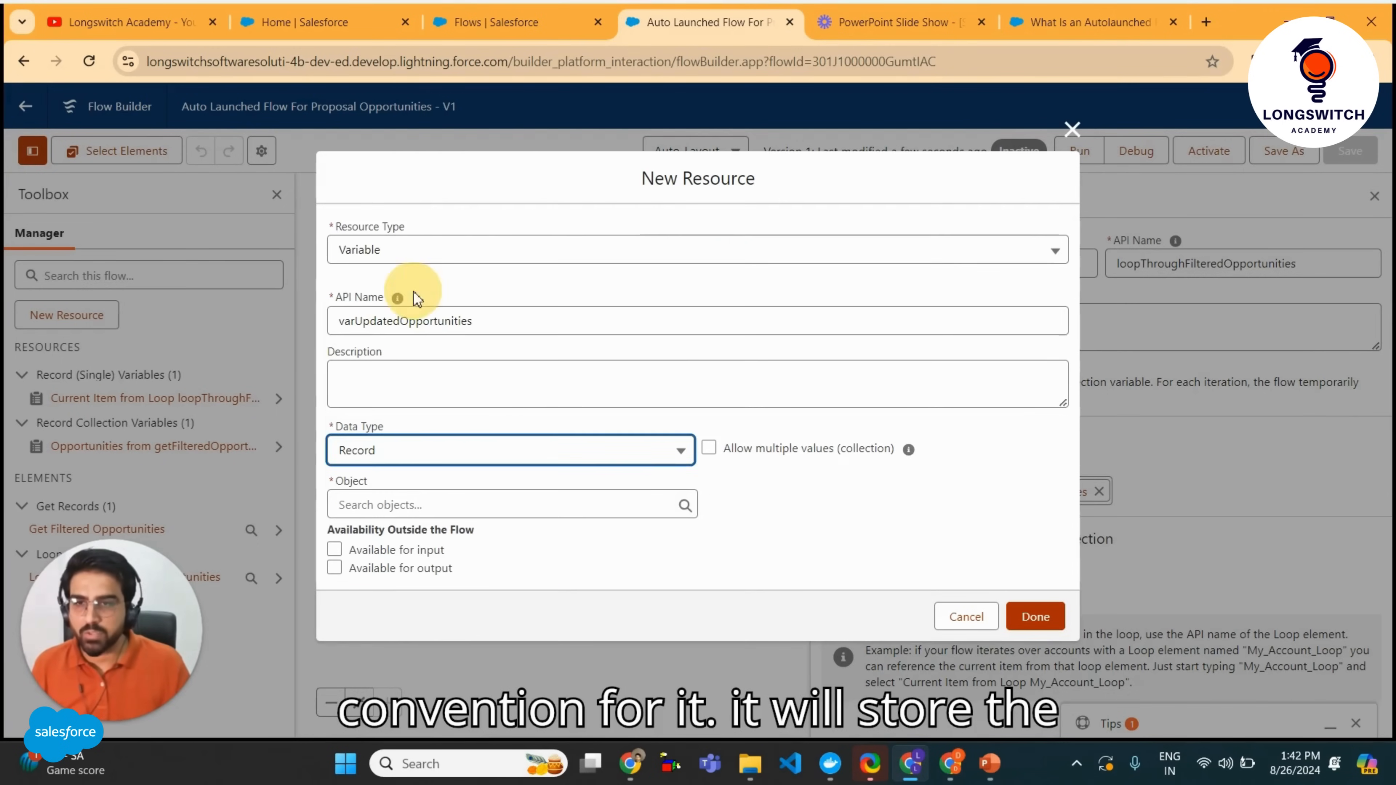
pyautogui.click(708, 447)
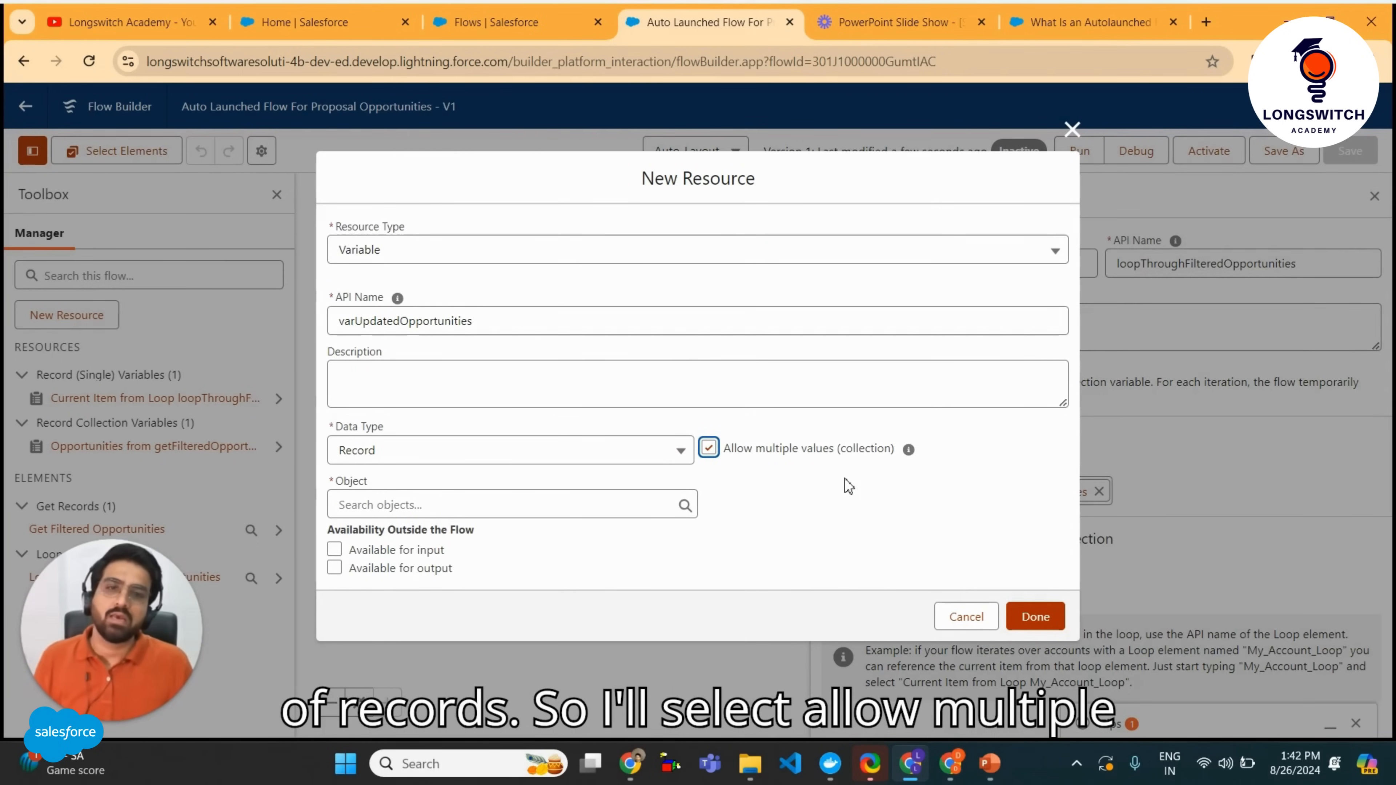
pyautogui.click(486, 505)
pyautogui.write('Opp')
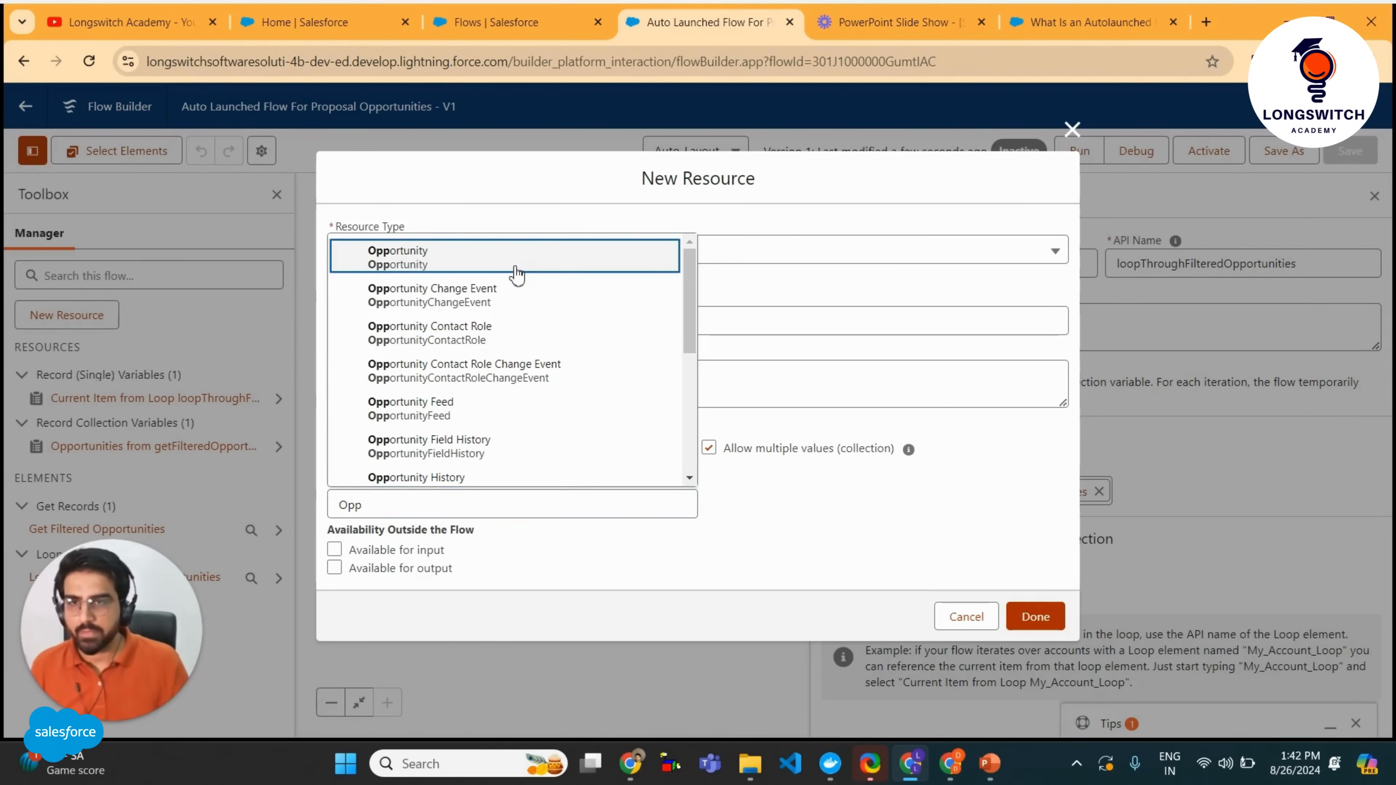
pyautogui.click(516, 275)
pyautogui.click(1051, 637)
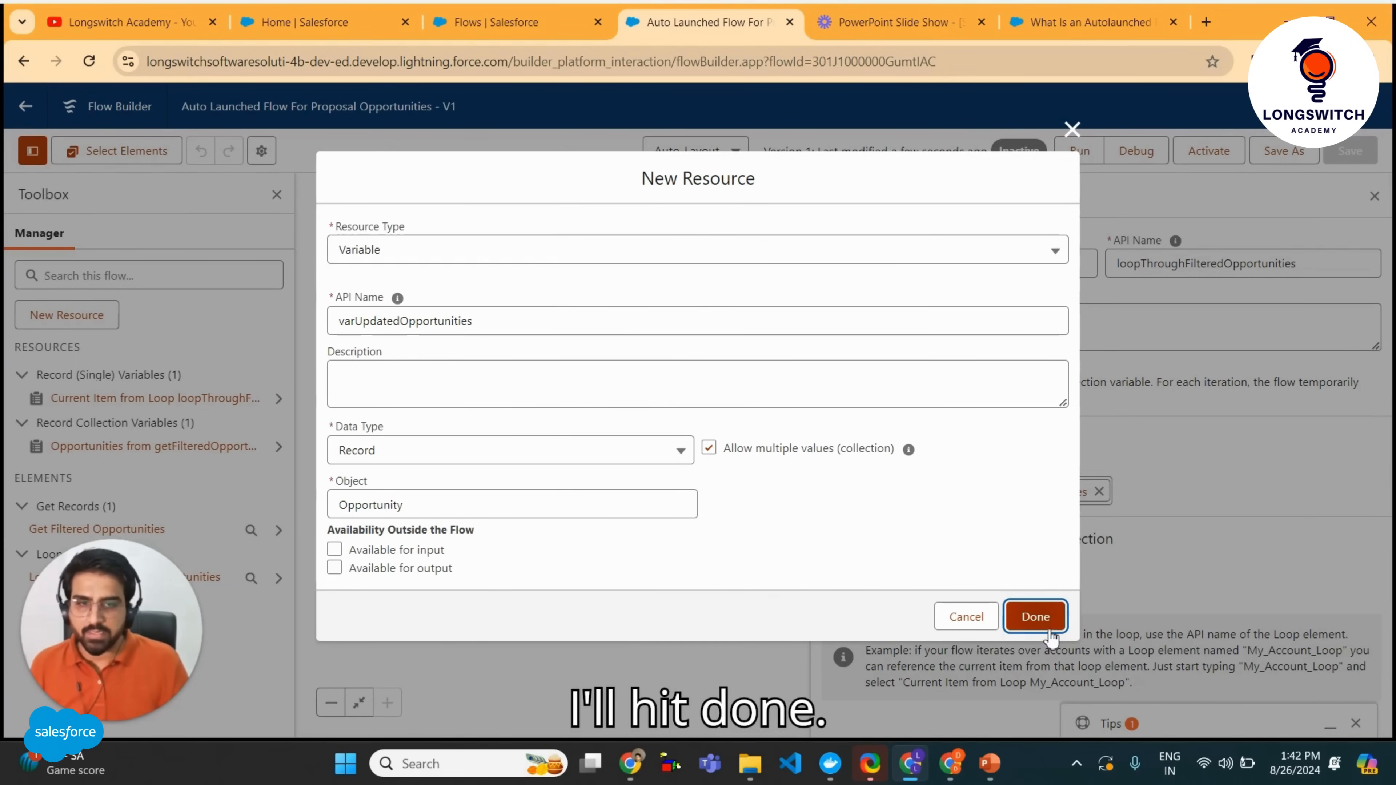
pyautogui.click(1050, 635)
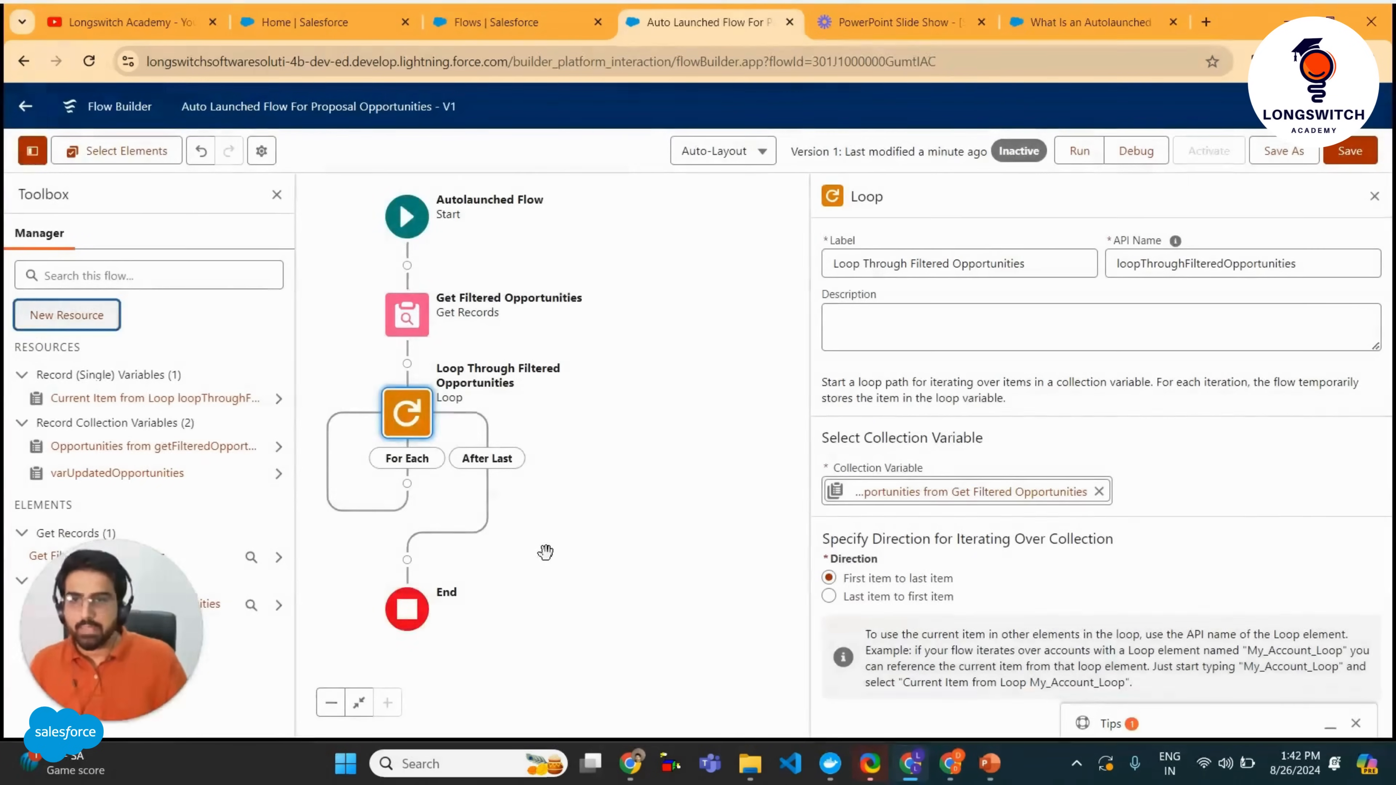
# Save the flow with the new collection variable.
pyautogui.moveTo(545, 551); pyautogui.dragTo(654, 468)
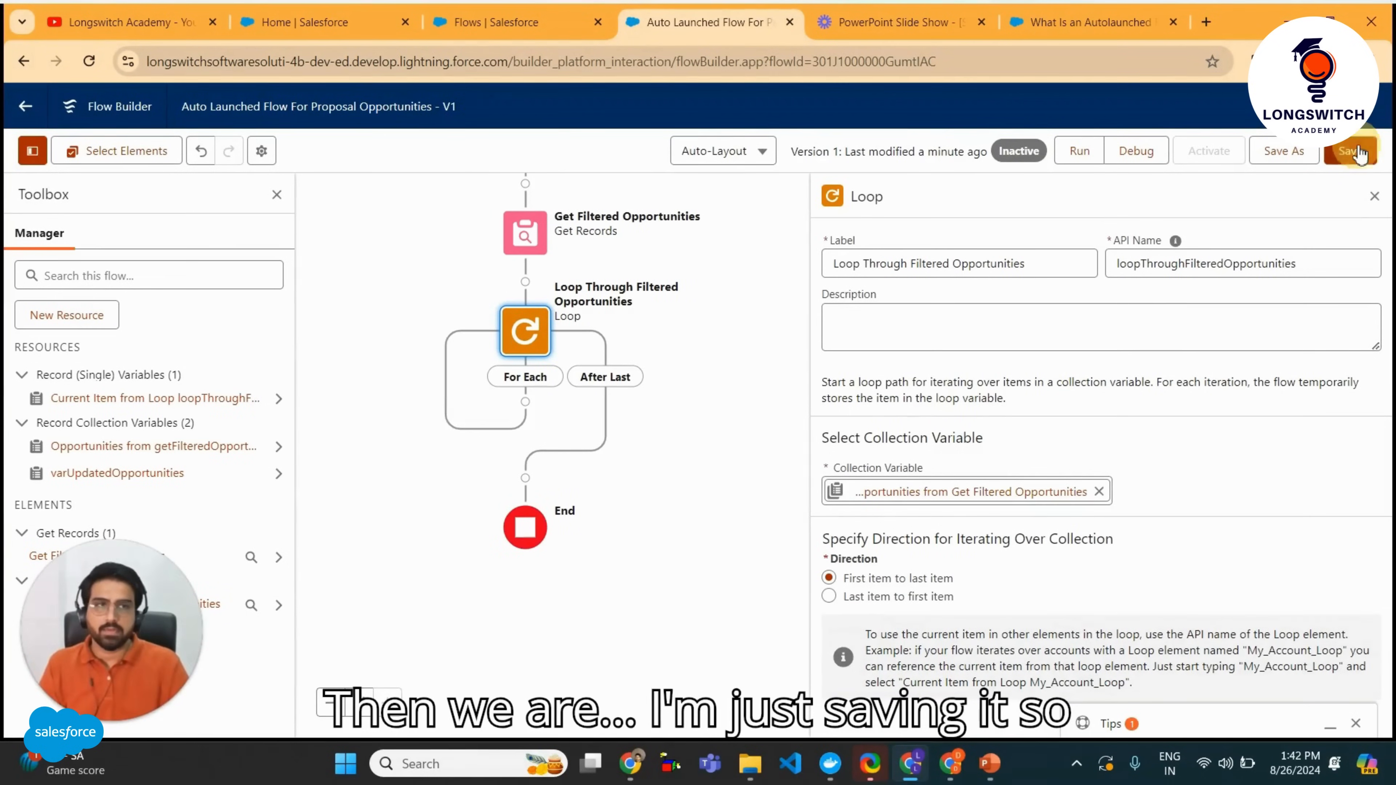
pyautogui.click(1348, 150)
pyautogui.moveTo(735, 396); pyautogui.dragTo(720, 477)
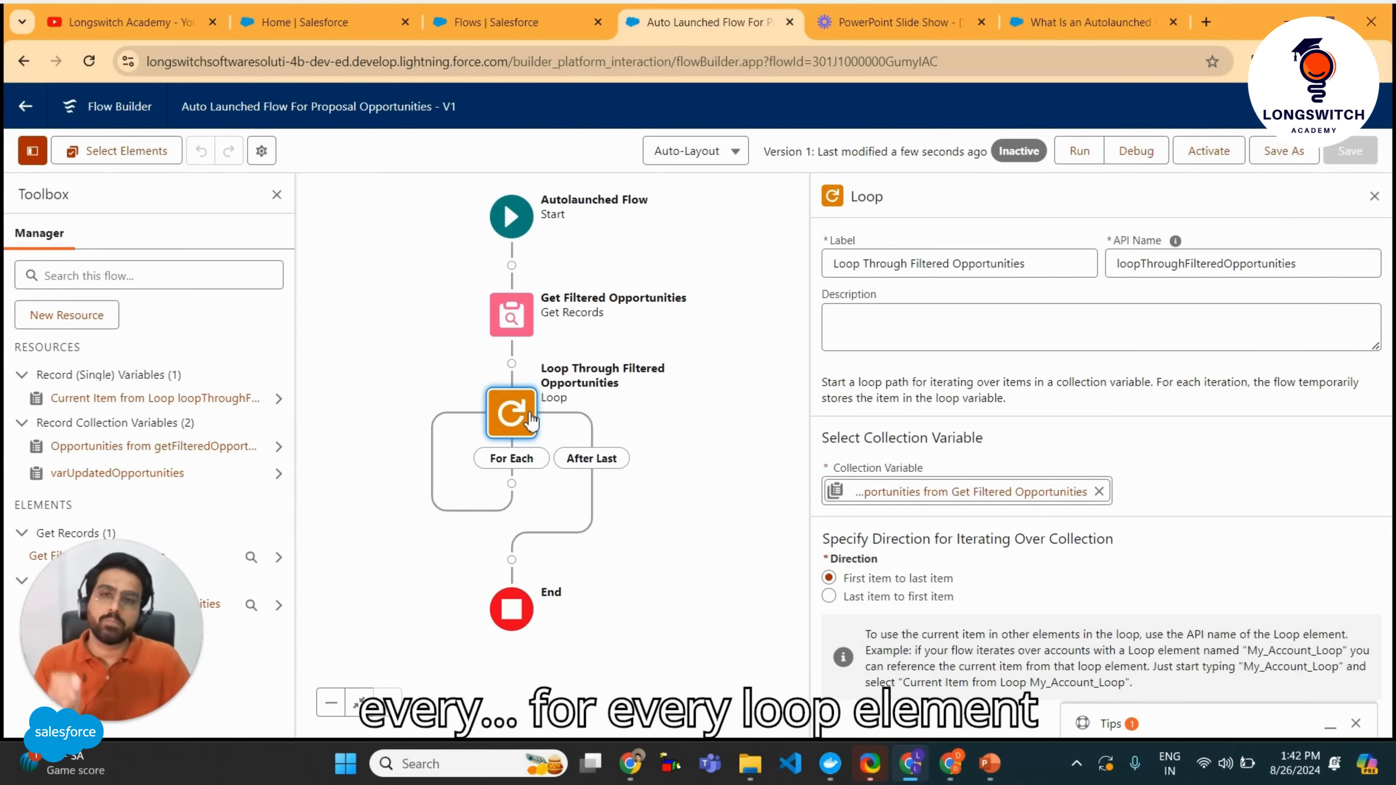
# Add an Assignment element to the loop's For Each path, labelled Assign Probability To Each Loop Item.
pyautogui.click(512, 484)
pyautogui.write('ass')
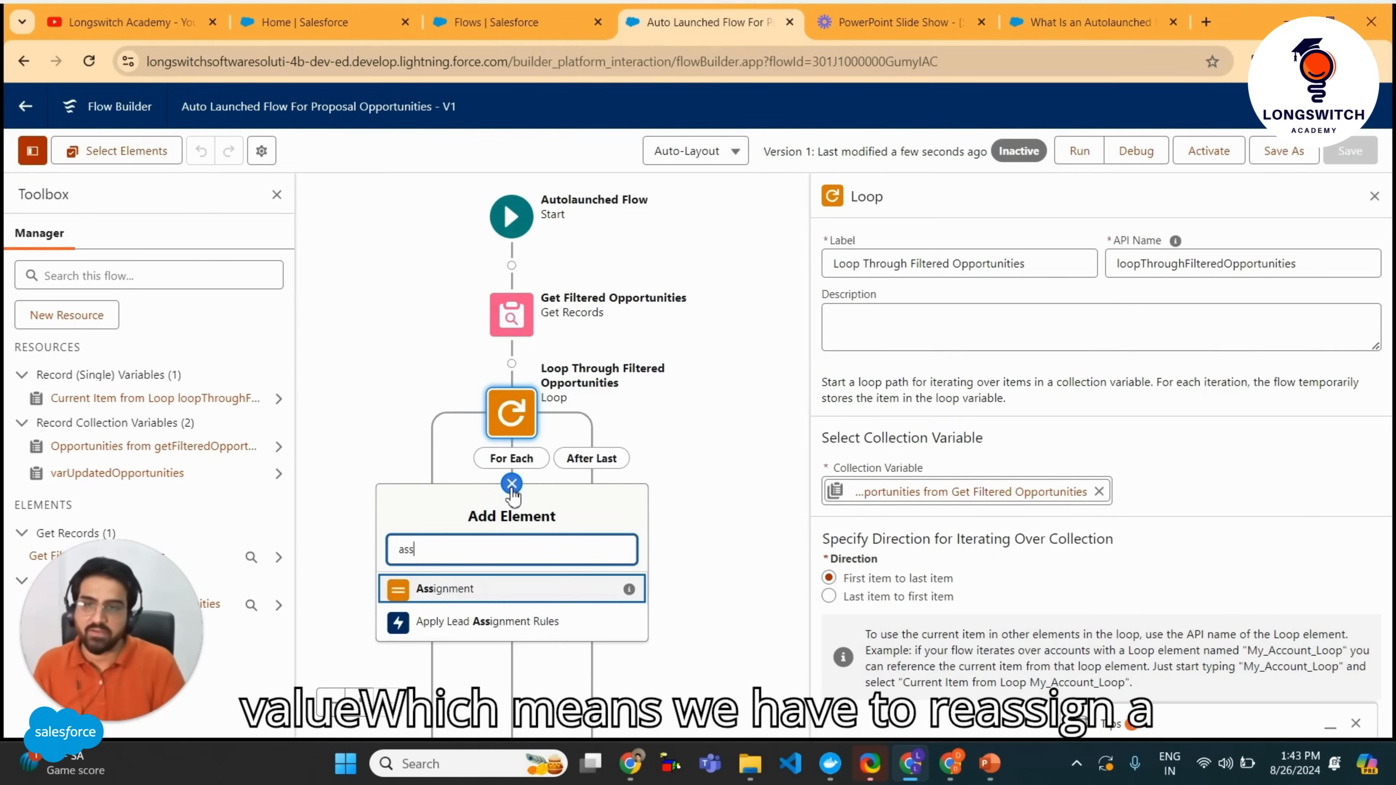
pyautogui.click(476, 596)
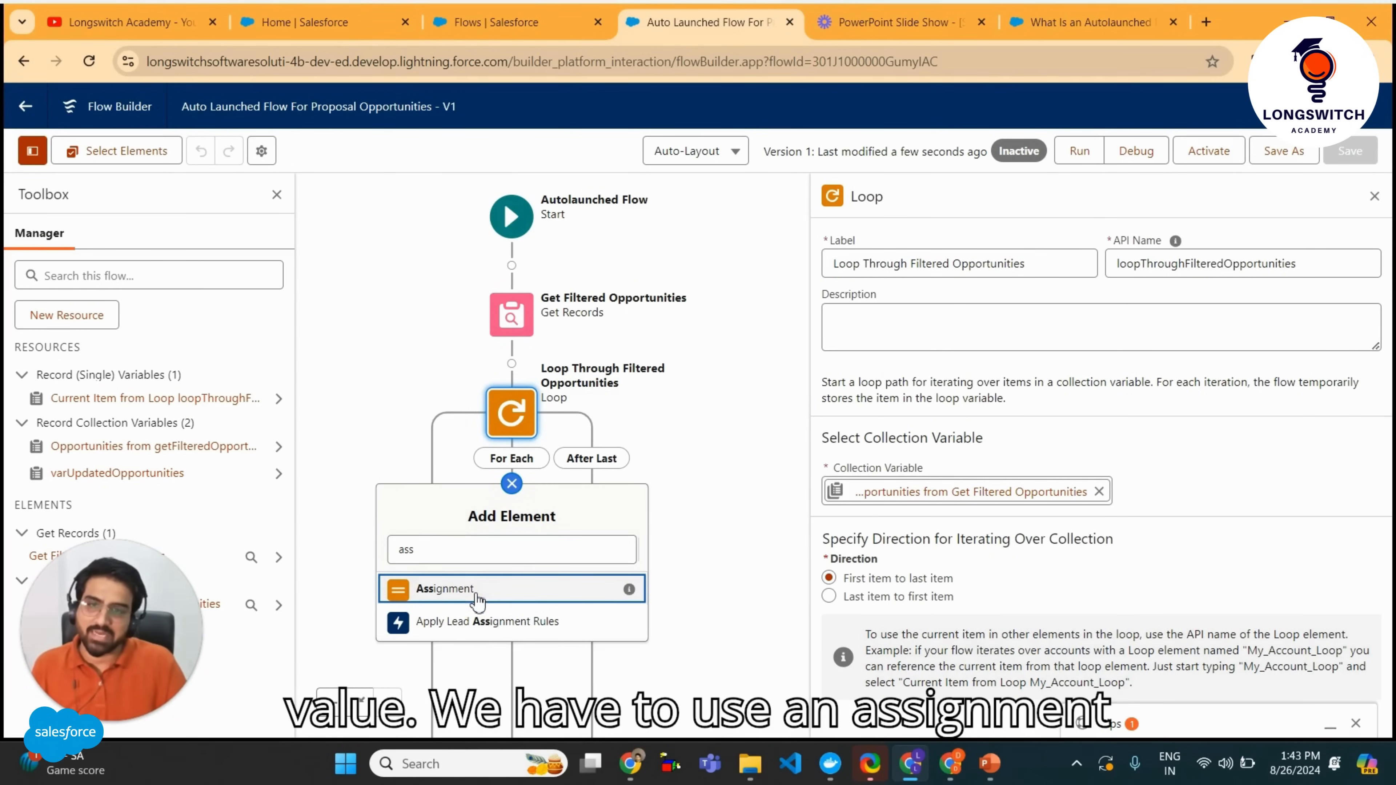
pyautogui.write('Assign ')
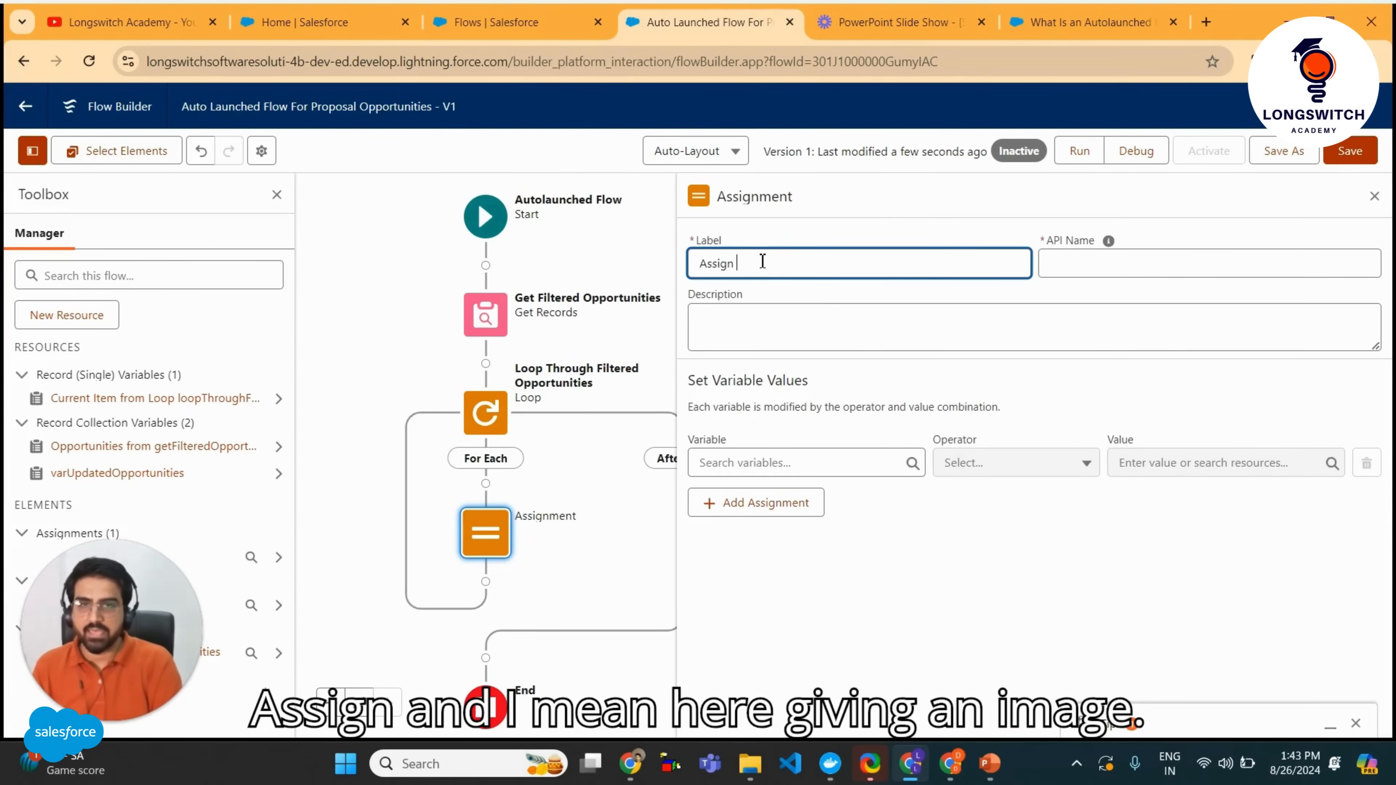
pyautogui.write('Probability')
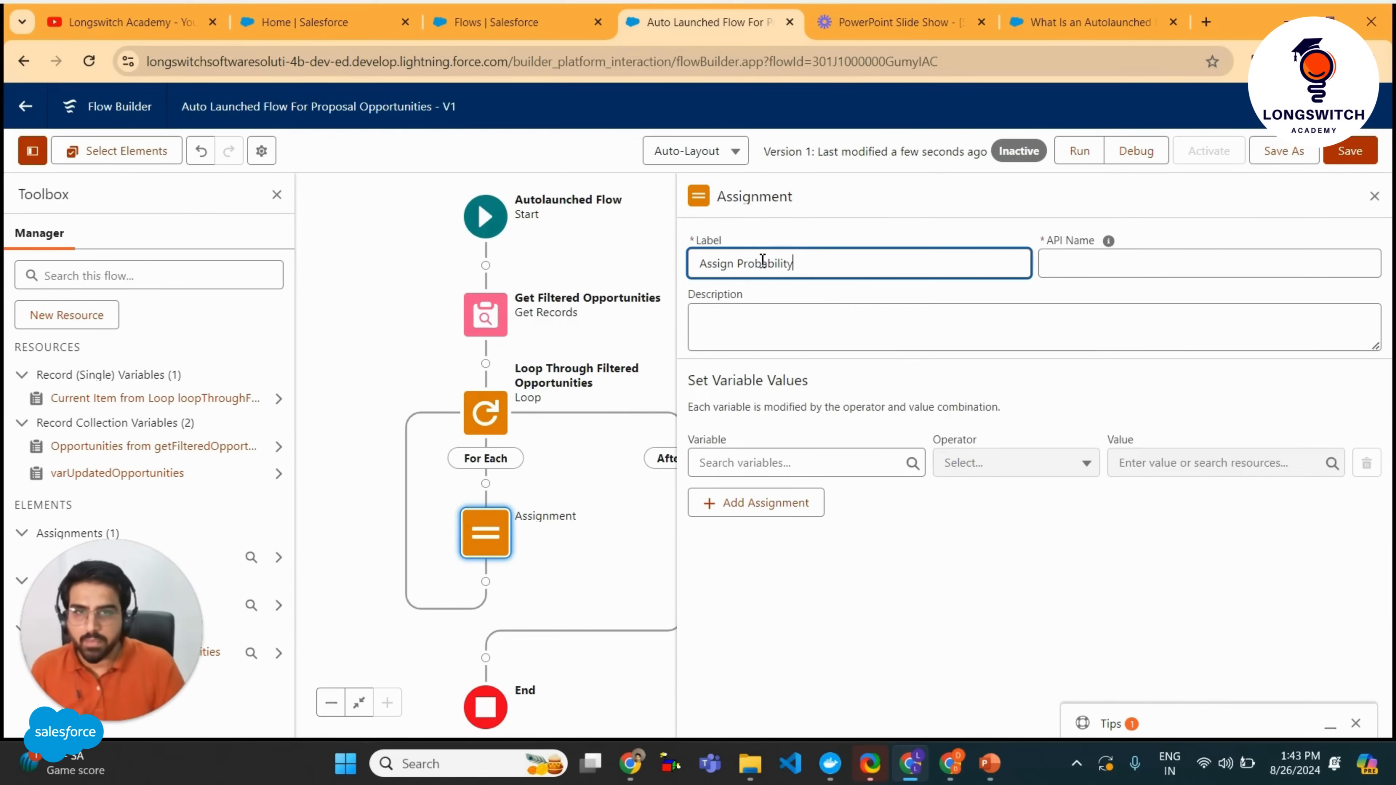
pyautogui.press('Left')
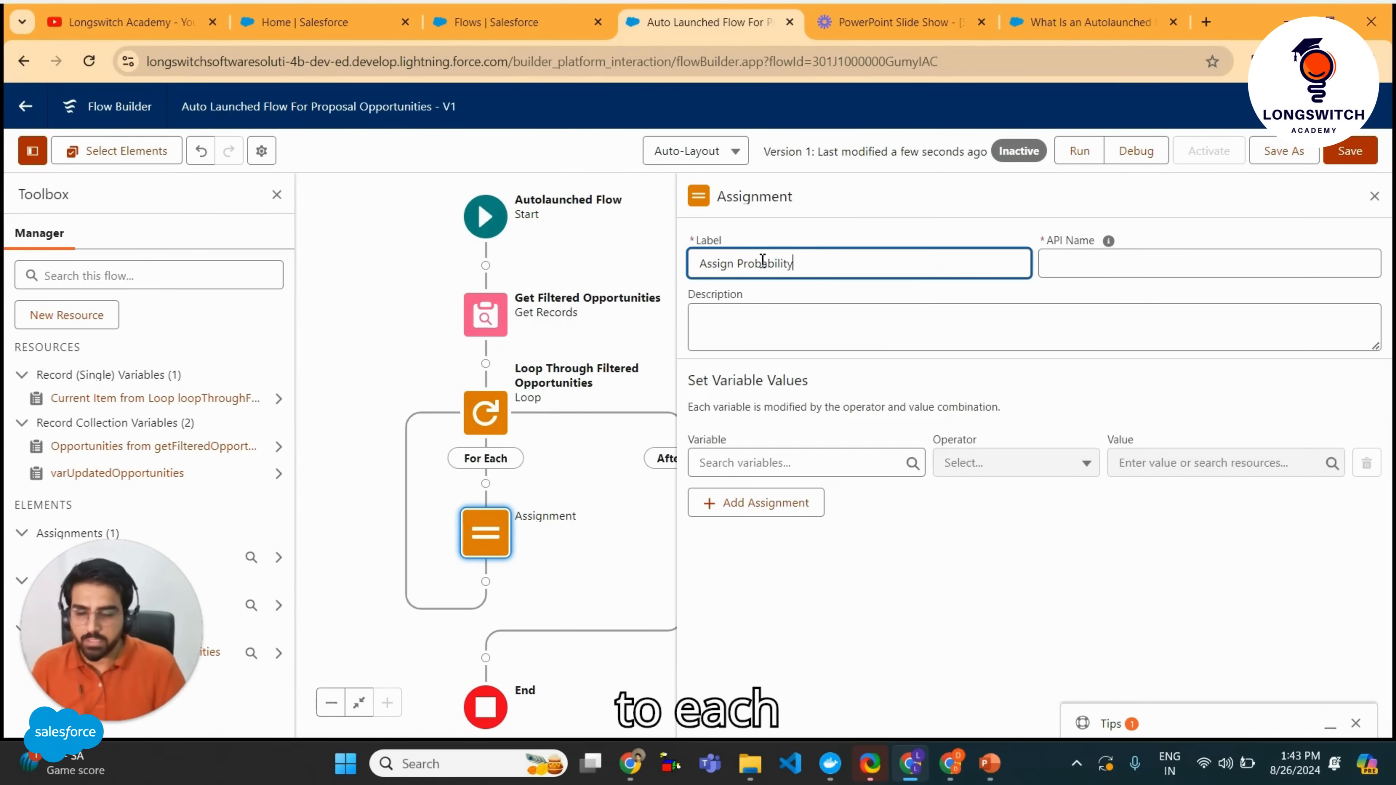
pyautogui.write('To Ea')
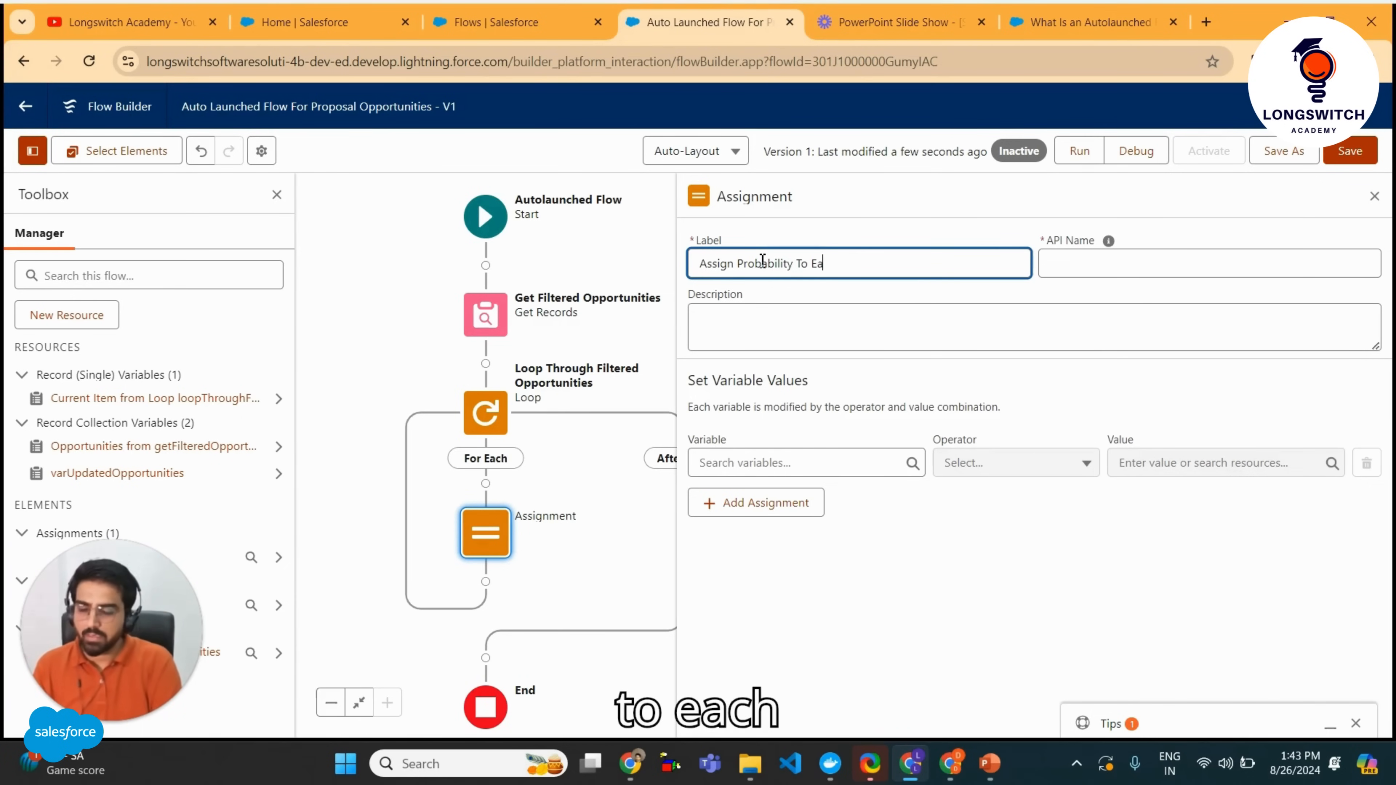
pyautogui.write('ch Loop Item')
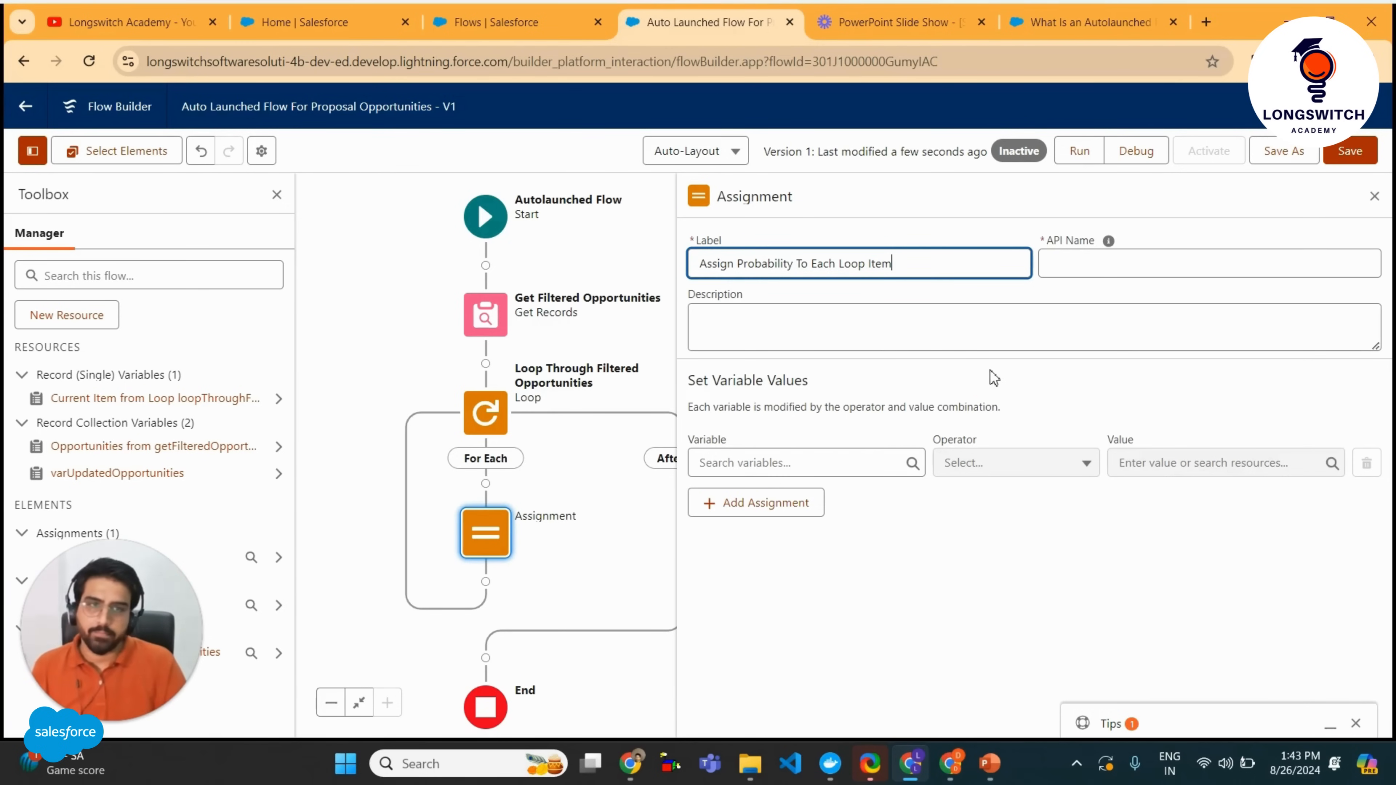
pyautogui.click(948, 413)
# Choose the Probability field of the loop's current item as the assignment's variable.
pyautogui.click(829, 452)
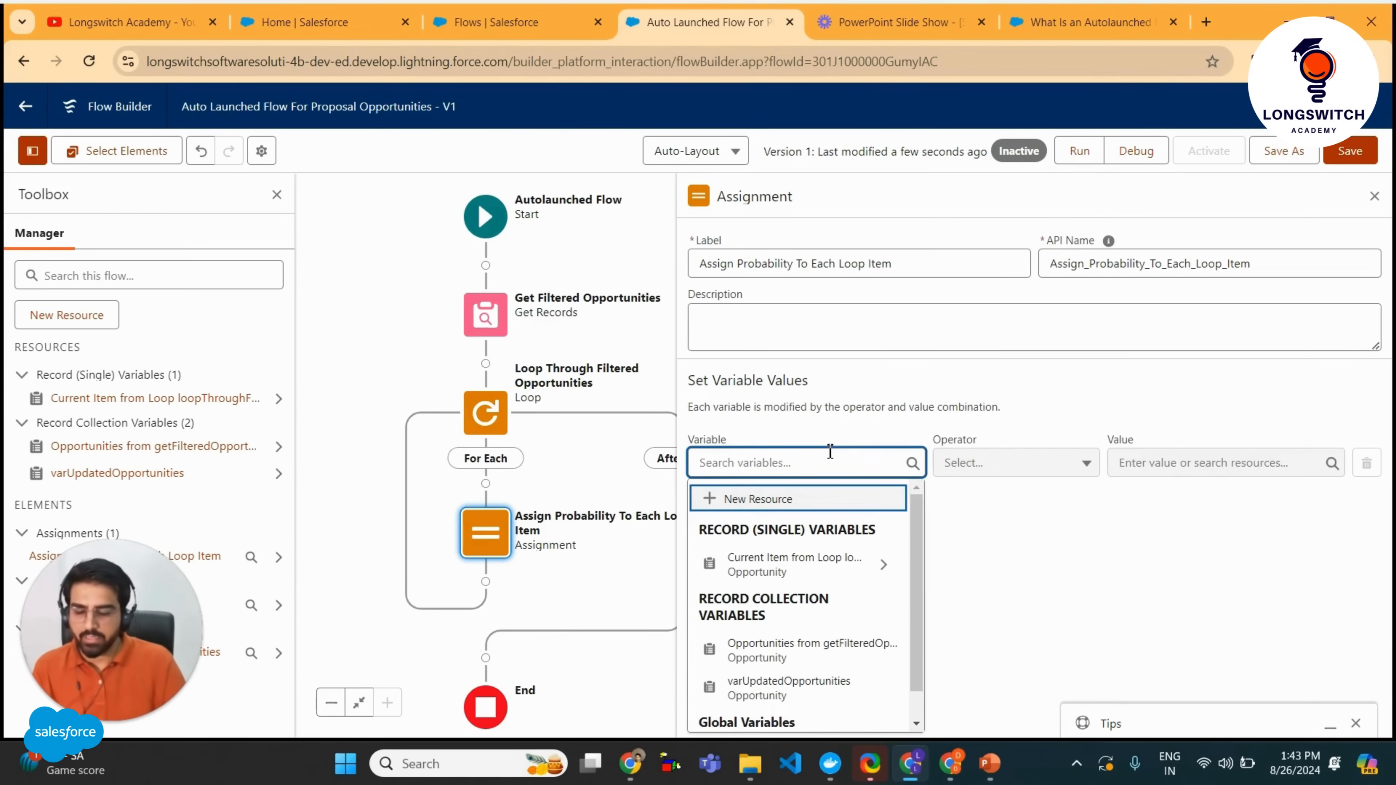
pyautogui.click(838, 566)
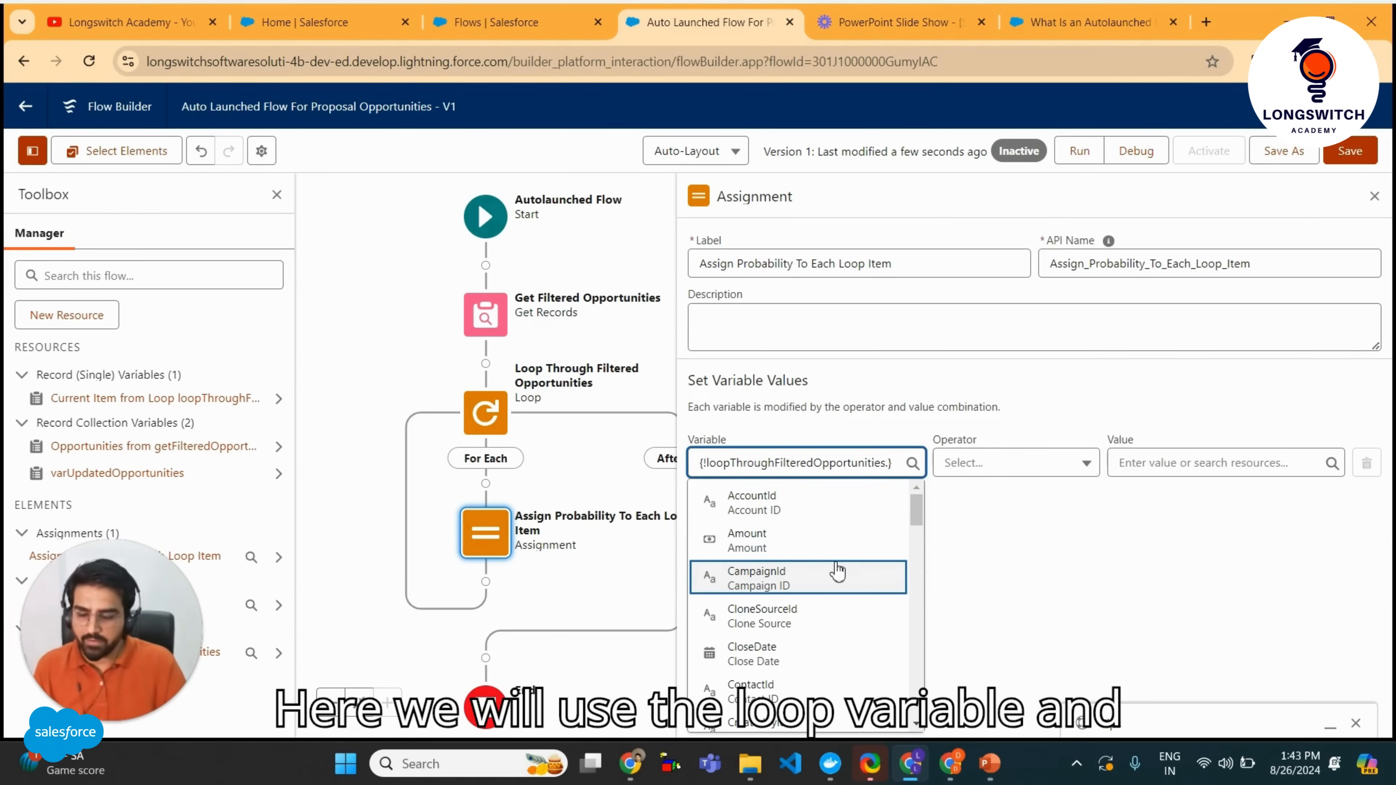
pyautogui.write('pro')
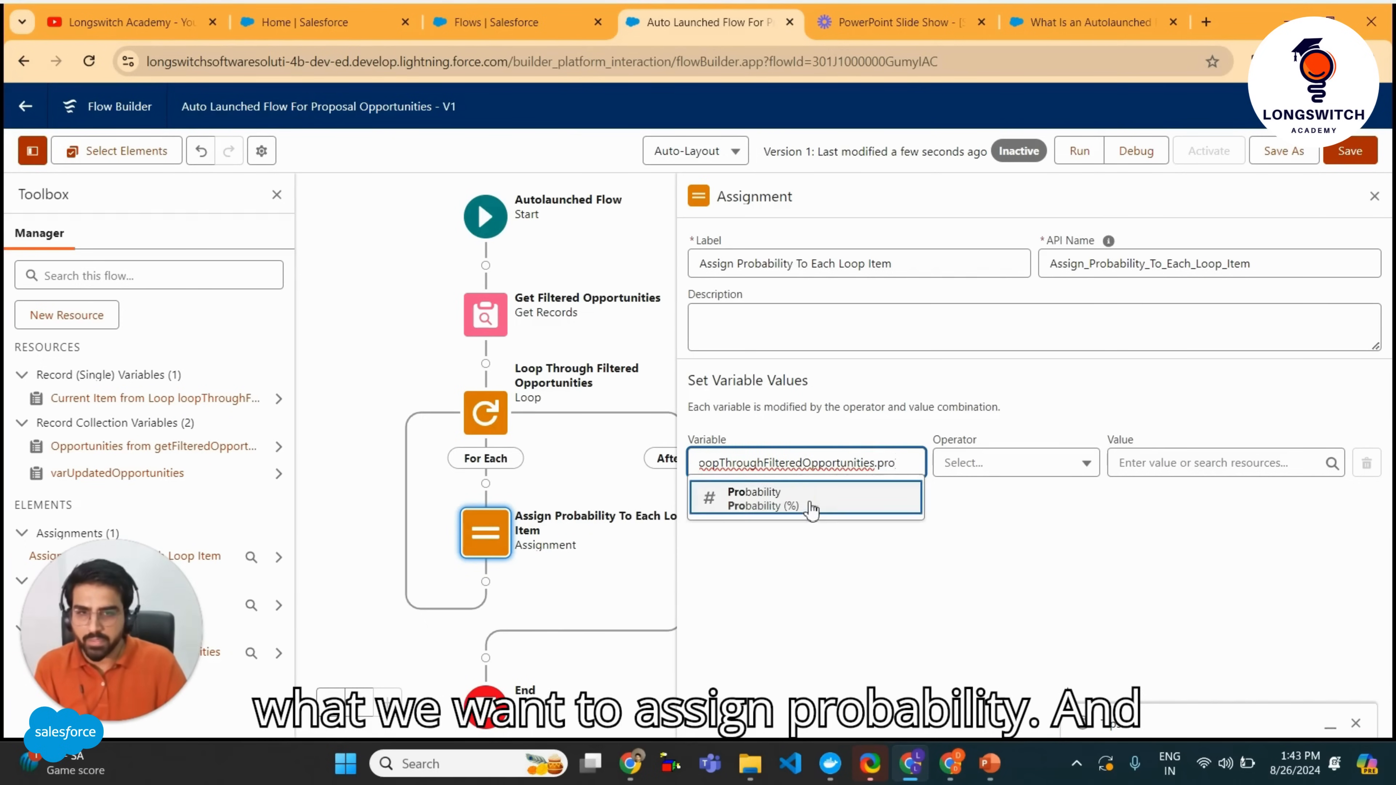
pyautogui.click(810, 507)
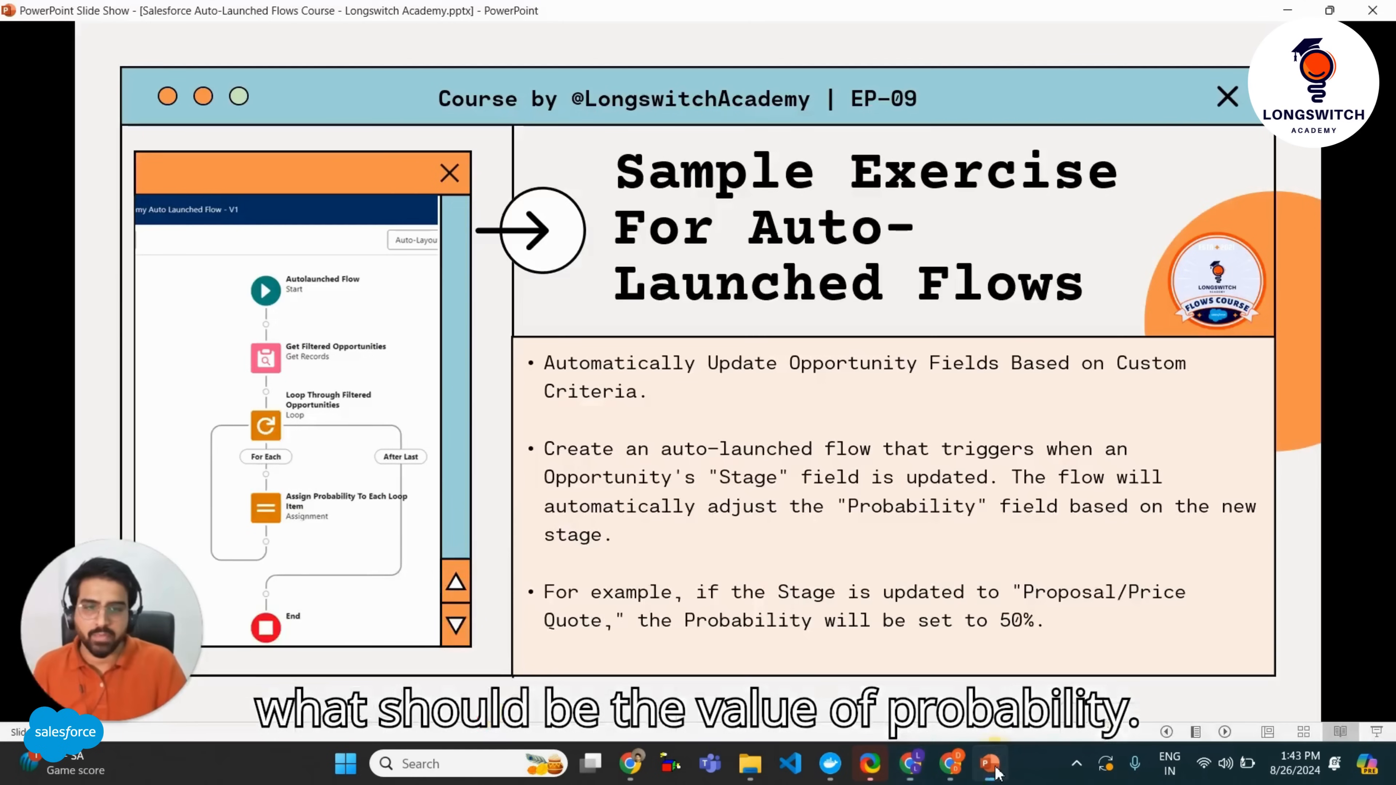
# Check the required probability on the PowerPoint exercise slide, set the assignment's value to 50 and save the flow.
pyautogui.click(995, 770)
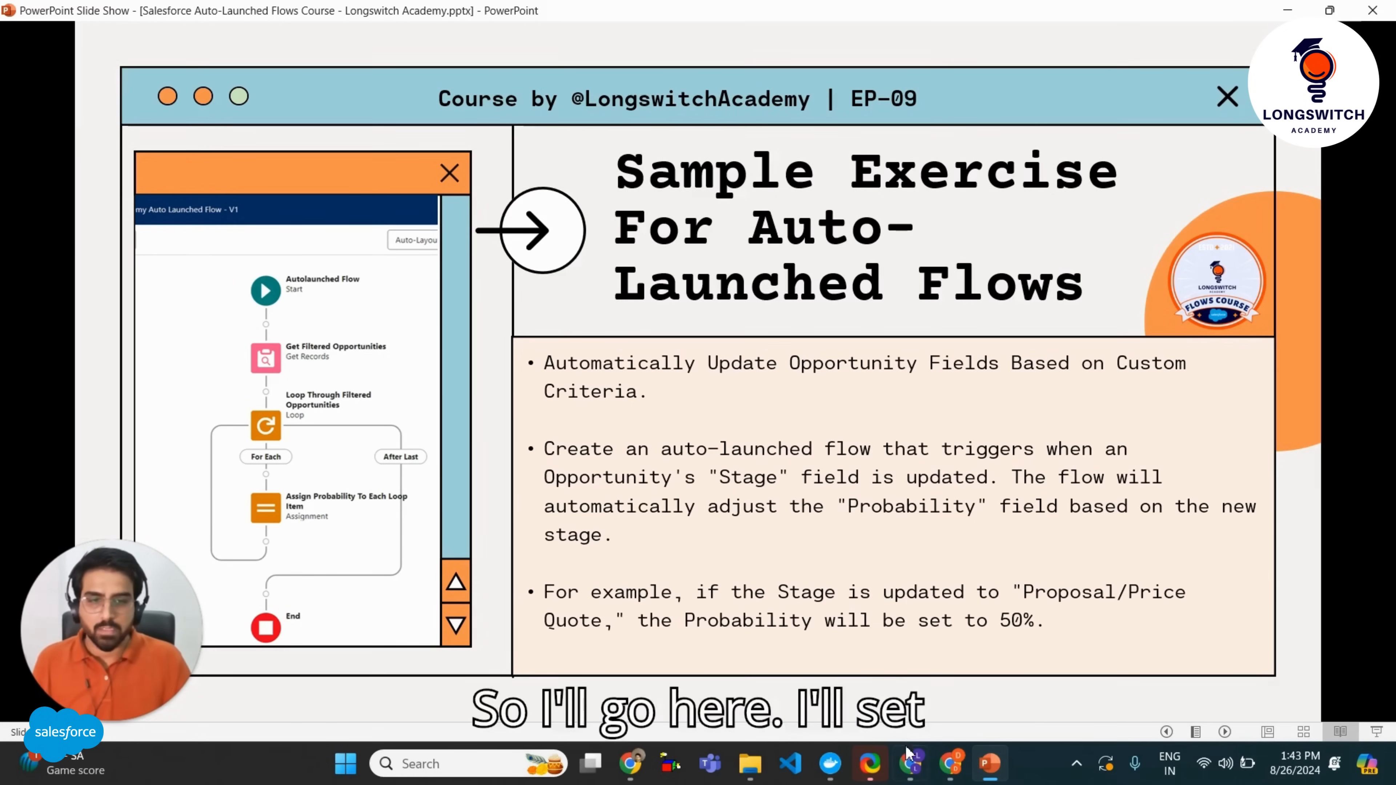
pyautogui.click(910, 763)
pyautogui.click(1159, 464)
pyautogui.write('50')
pyautogui.click(1078, 525)
pyautogui.click(1340, 151)
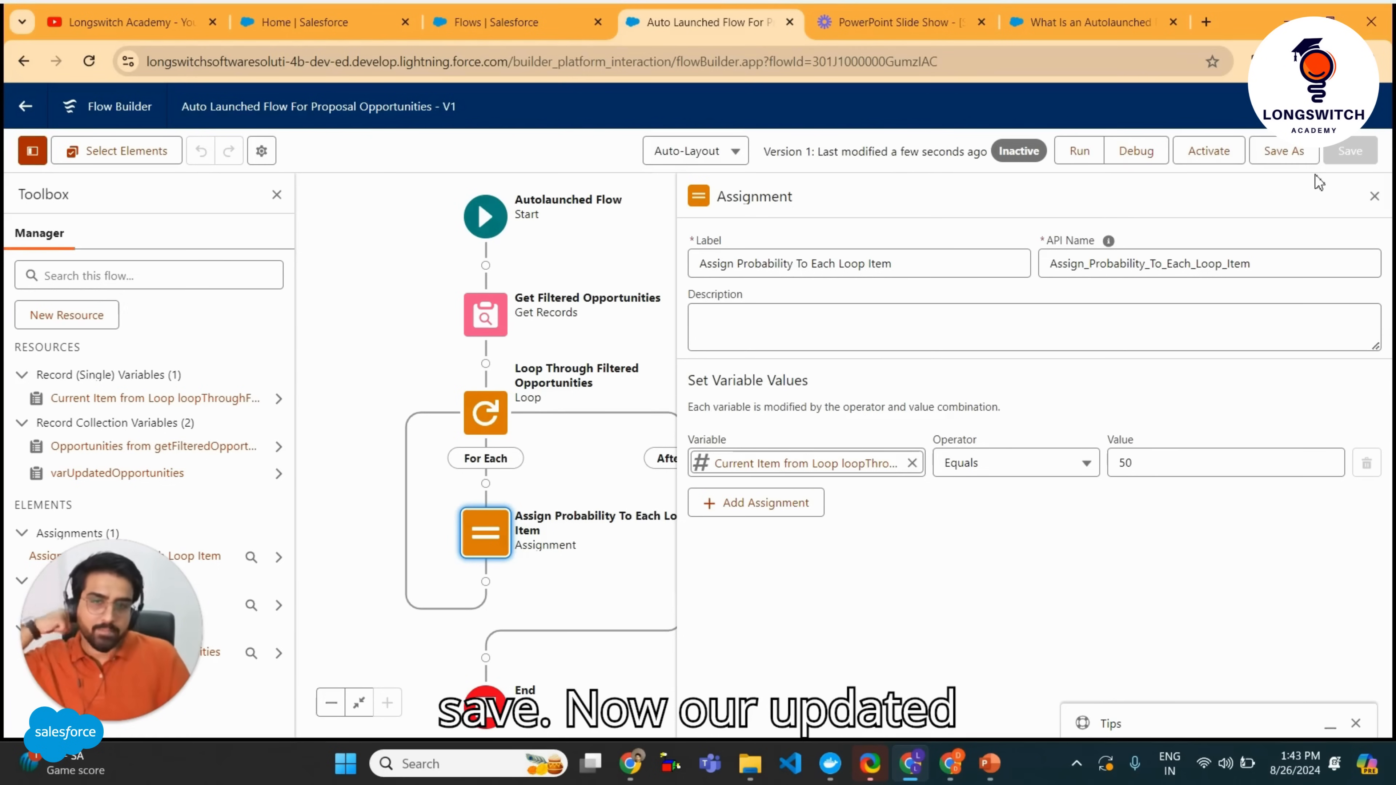
# Add a second Assignment element in the loop's For Each path, directly after Assign Probability To Each Loop Item.
pyautogui.click(1374, 196)
pyautogui.moveTo(551, 598); pyautogui.dragTo(570, 537)
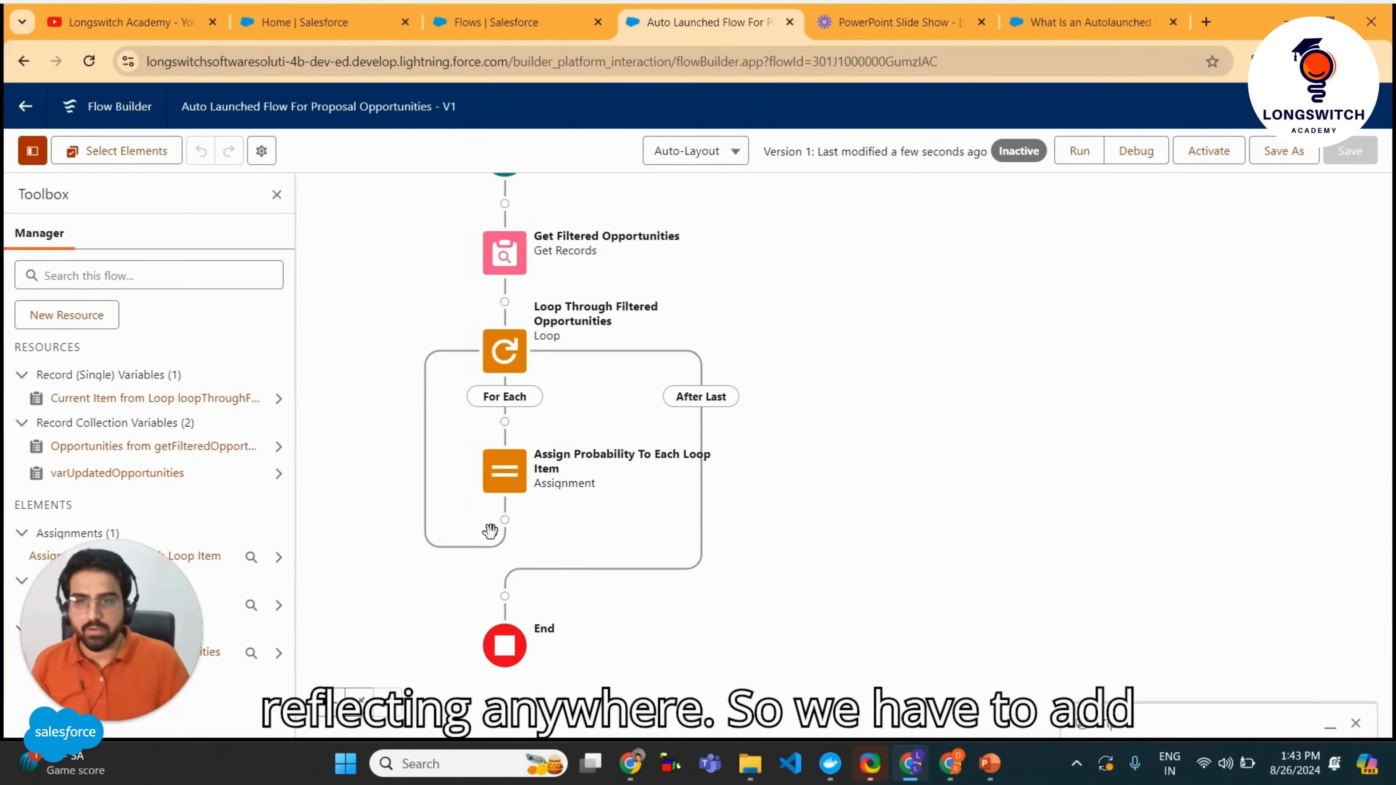
pyautogui.click(505, 521)
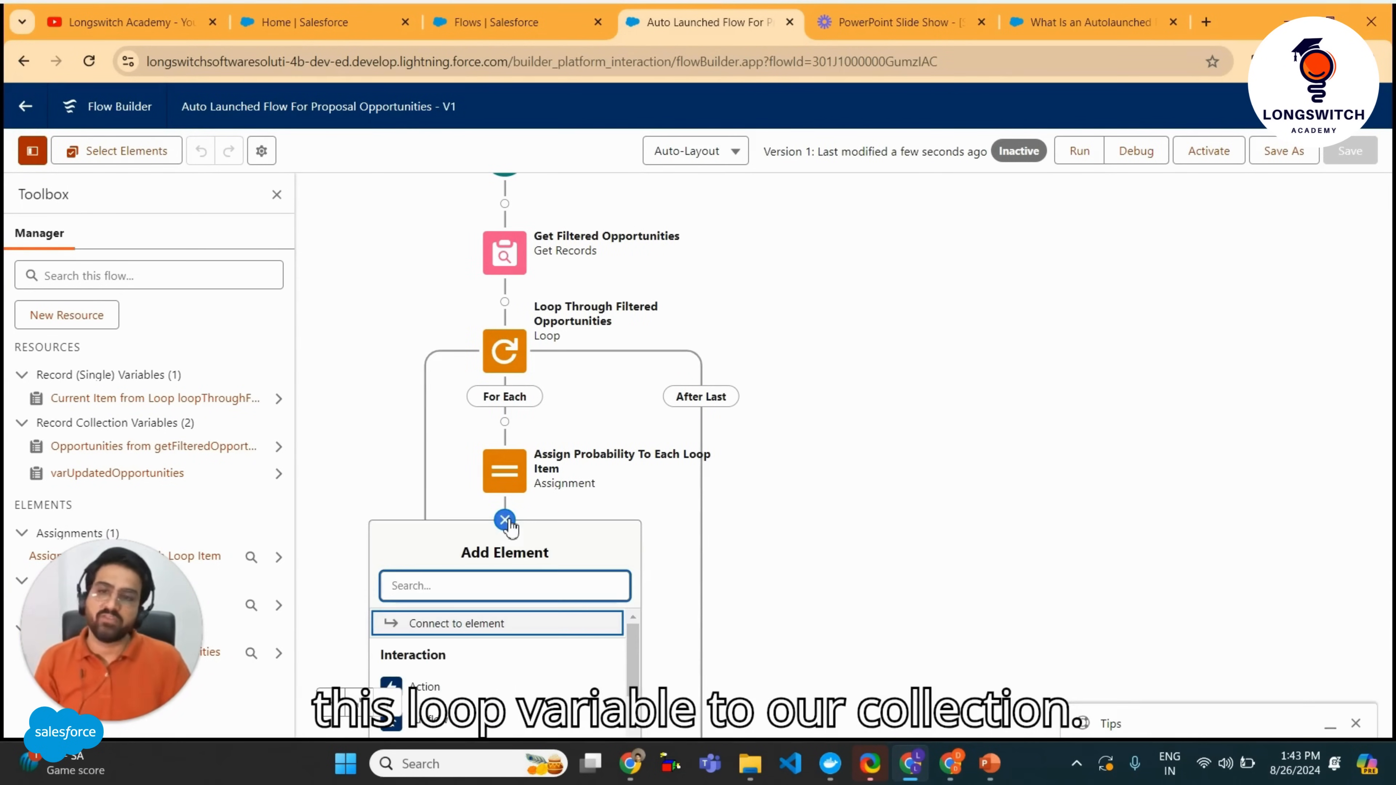
pyautogui.write('Ass')
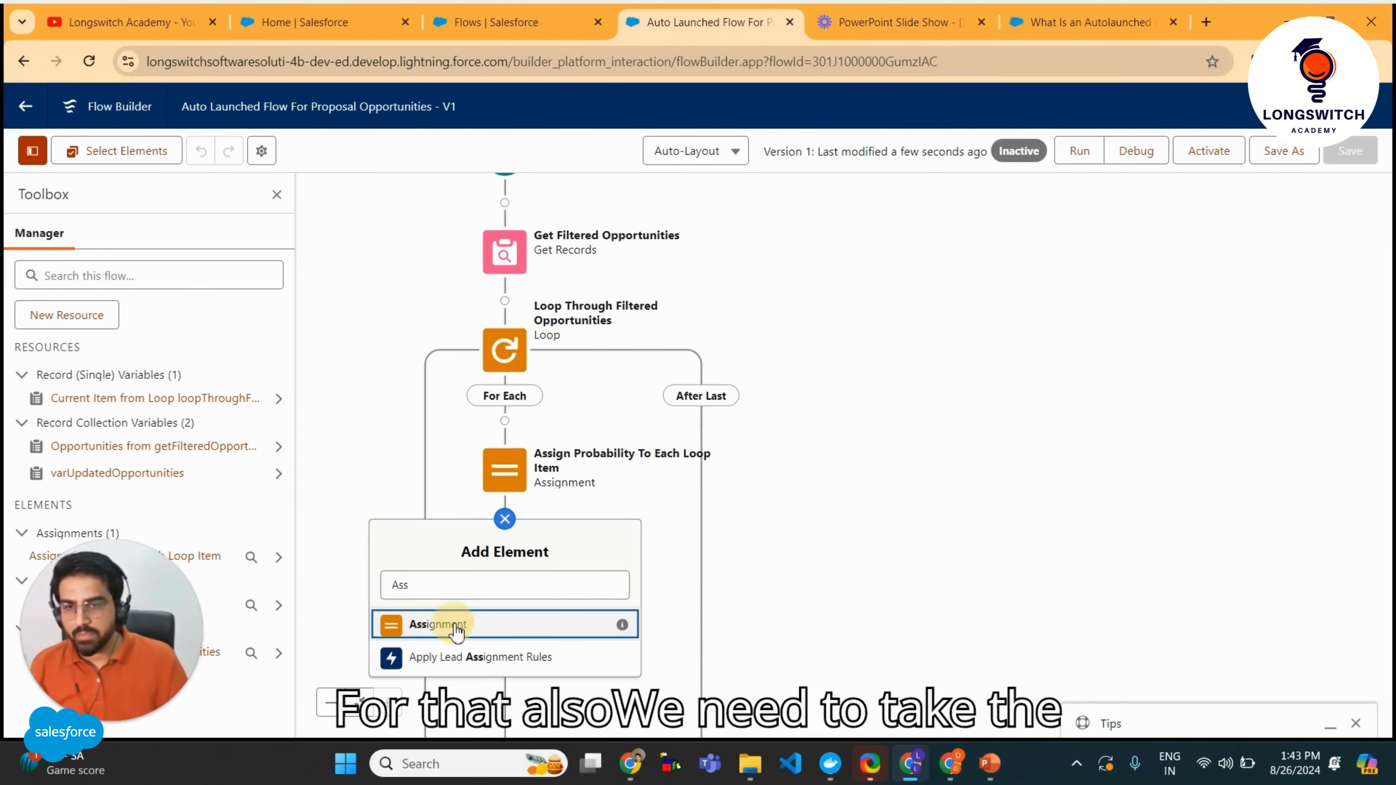
pyautogui.click(457, 626)
# Label the new assignment Add The Loop Item To Custom Collection.
pyautogui.write('Assign')
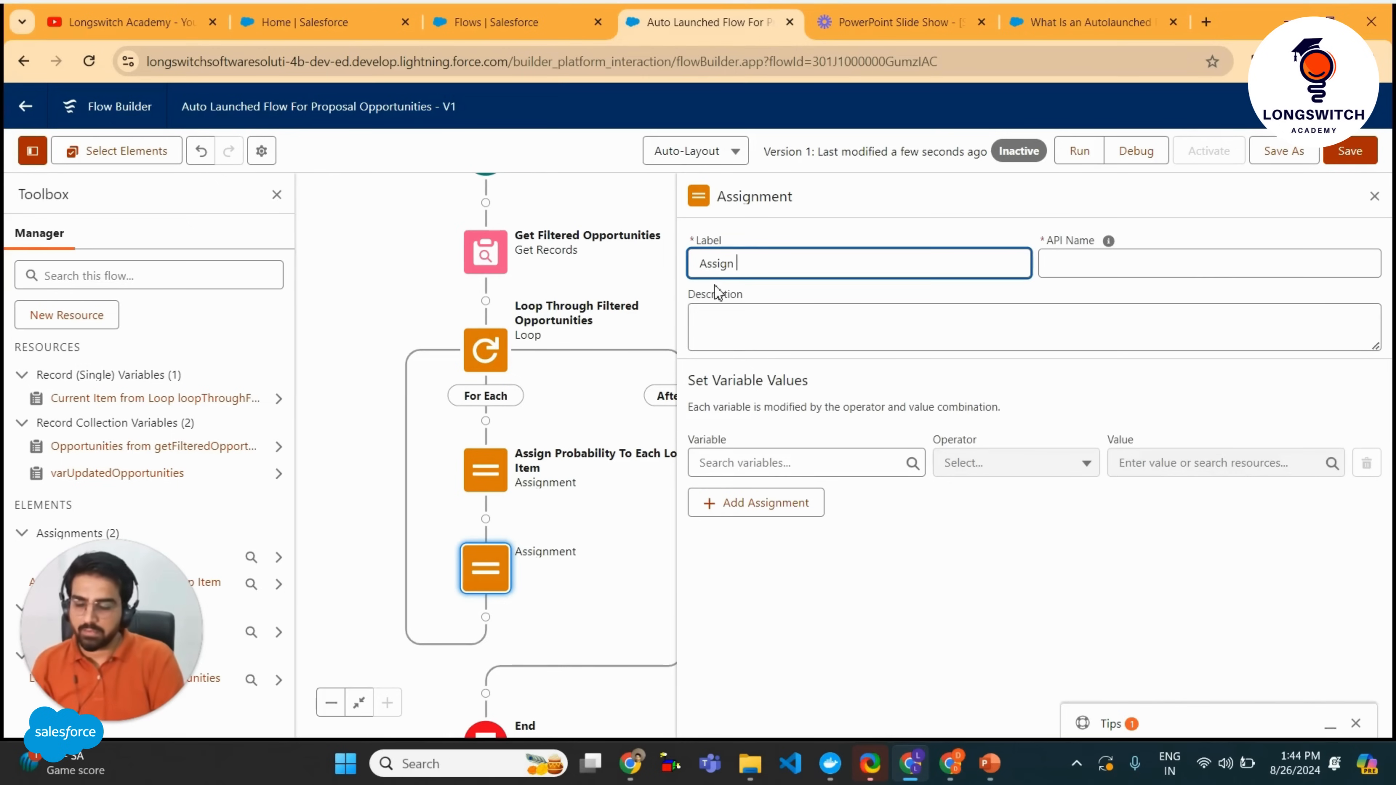
pyautogui.write(' The Loop Item')
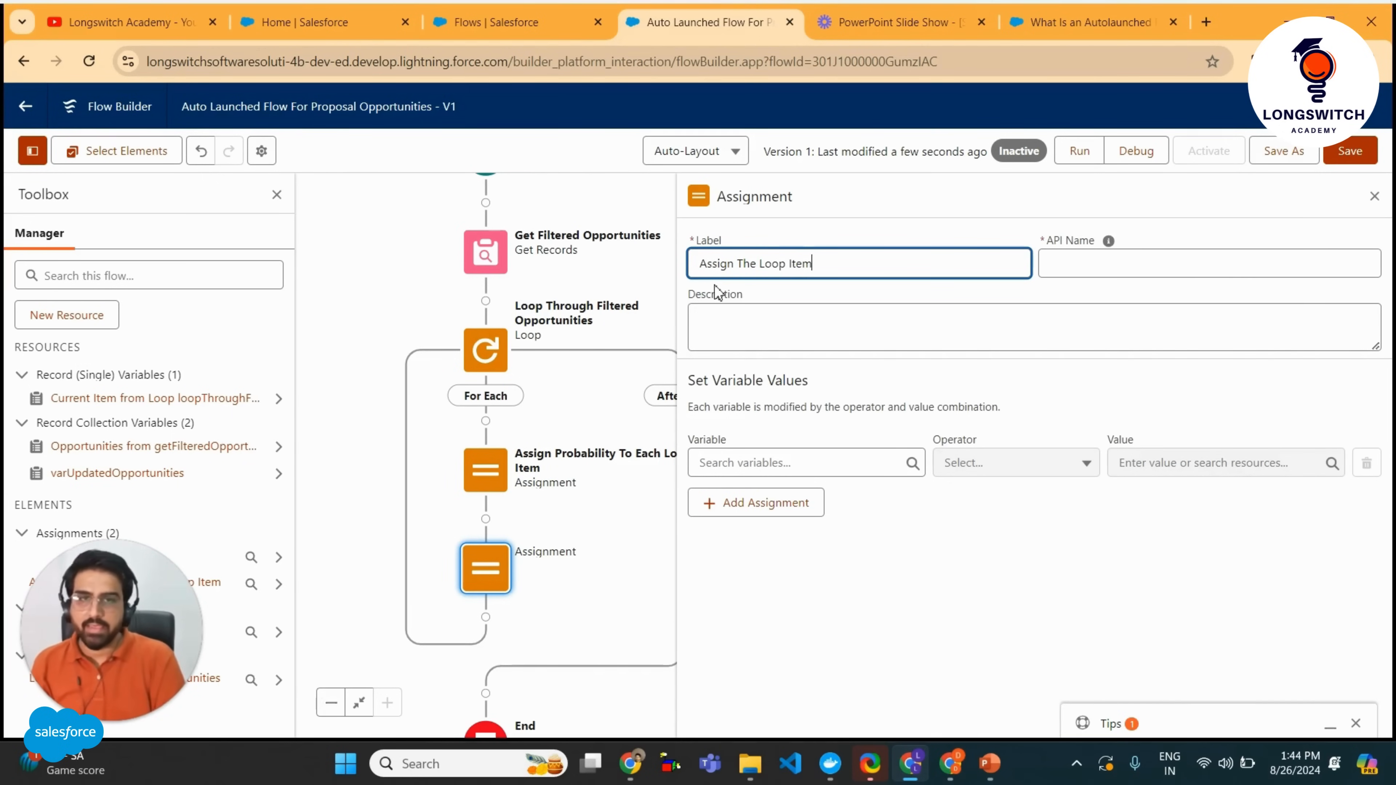
pyautogui.press('Home')
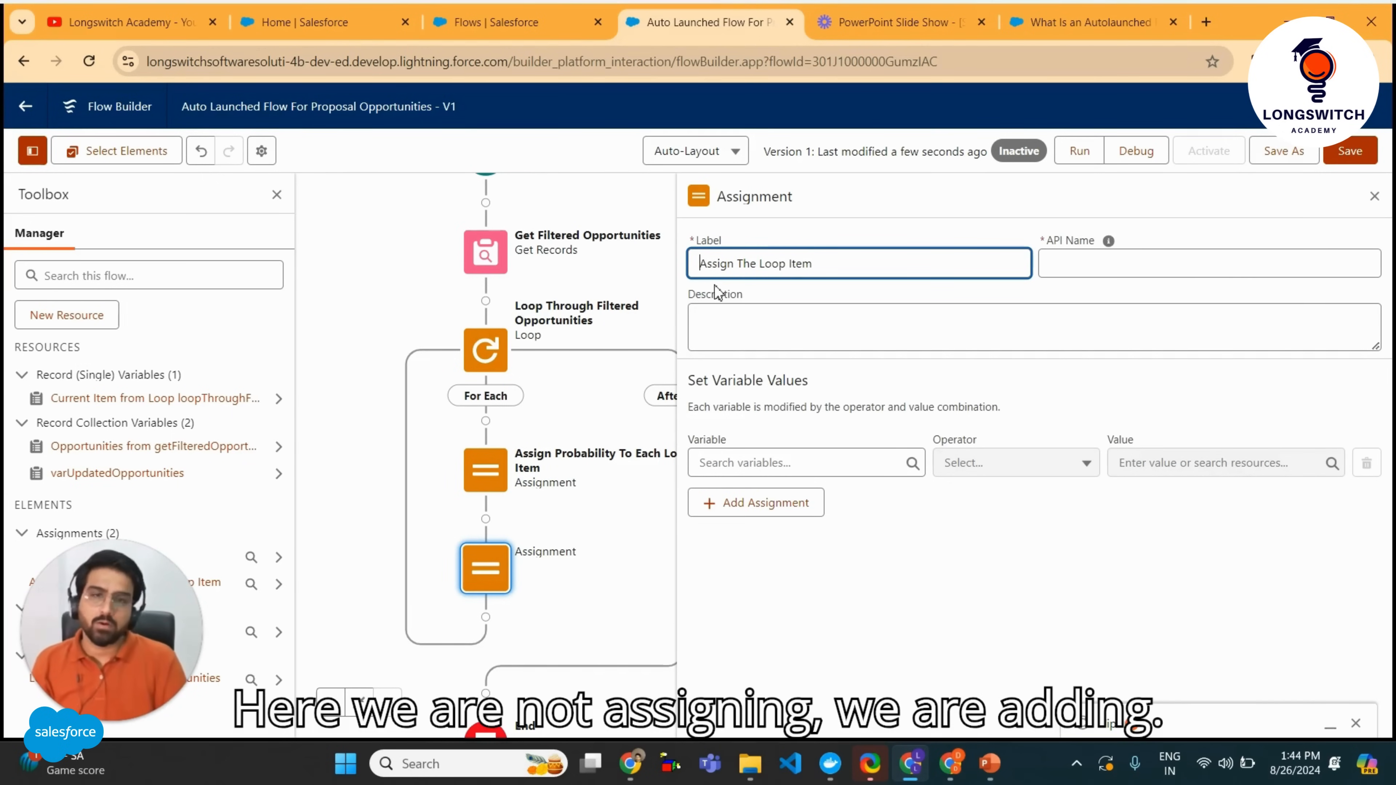
pyautogui.hotkey('shift', 'Right')
pyautogui.hotkey('shift', 'Right')
pyautogui.hotkey('shift', 'Right')
pyautogui.hotkey('shift', 'Right')
pyautogui.hotkey('shift', 'Right')
pyautogui.hotkey('shift', 'Right')
pyautogui.write('Add')
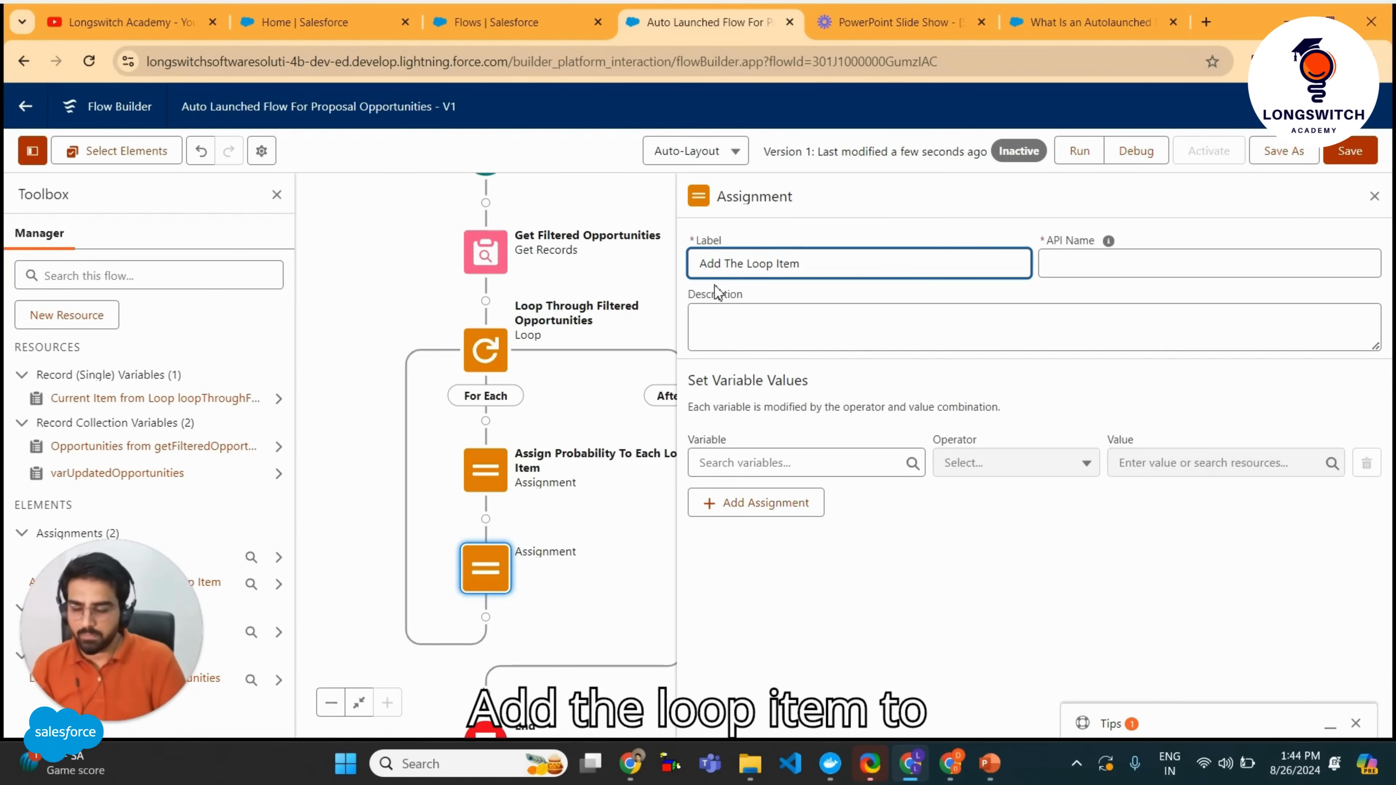
pyautogui.write(' The Loop Item To Cus')
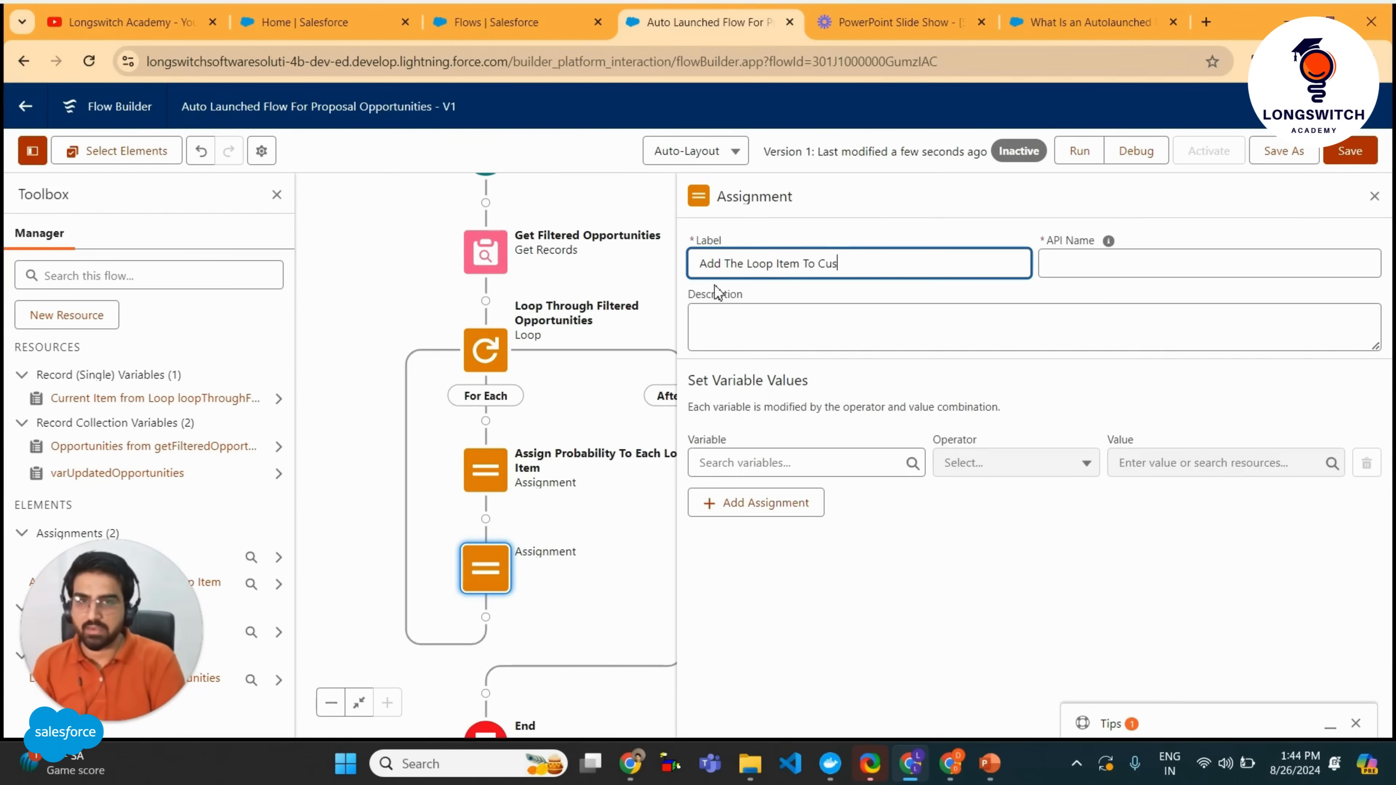
pyautogui.write('tom Collection')
pyautogui.click(886, 607)
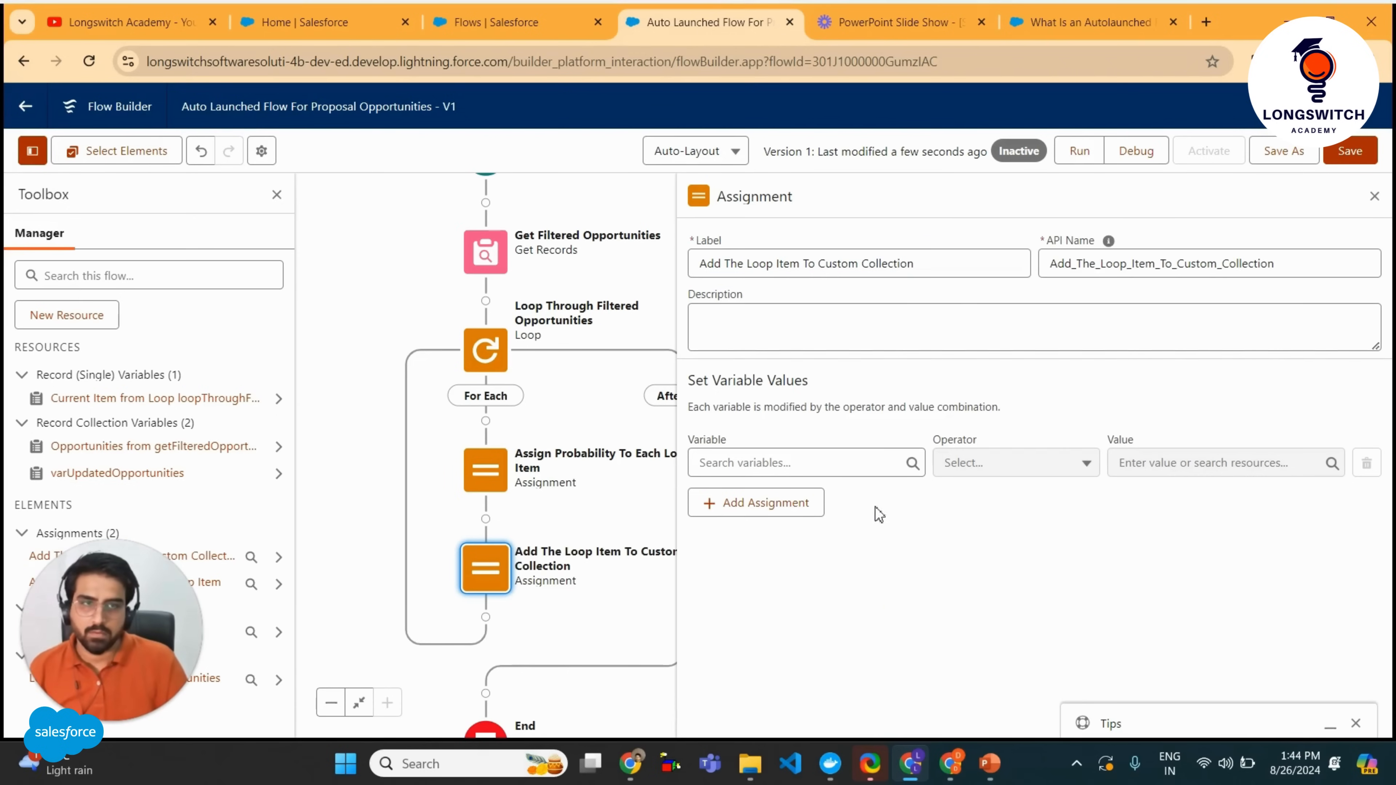
# Change the new assignment's API name to addTheLoopItemToCustomCollection, without underscores and with a lowercase first letter.
pyautogui.click(1079, 273)
pyautogui.press('BackSpace')
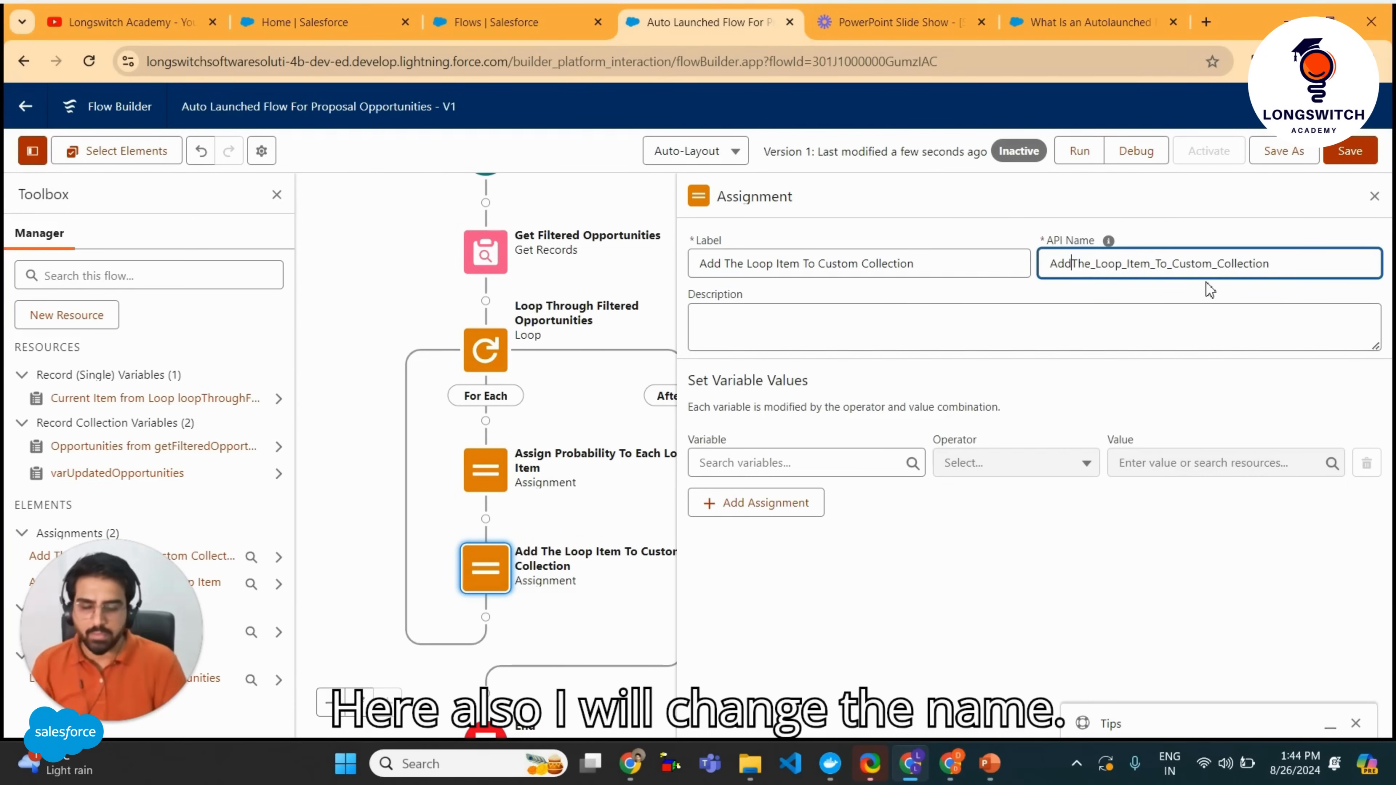
pyautogui.press('Delete')
pyautogui.write('a')
pyautogui.press('Right')
pyautogui.press('Right')
pyautogui.press('Right')
pyautogui.press('Right')
pyautogui.press('Right')
pyautogui.press('BackSpace')
pyautogui.press('Right')
pyautogui.press('Right')
pyautogui.press('BackSpace')
pyautogui.press('Right')
pyautogui.press('Right')
pyautogui.press('Right')
pyautogui.press('Right')
pyautogui.press('Delete')
pyautogui.press('Delete')
pyautogui.press('Right')
pyautogui.press('Right')
pyautogui.press('Right')
pyautogui.press('Right')
pyautogui.press('Right')
pyautogui.press('BackSpace')
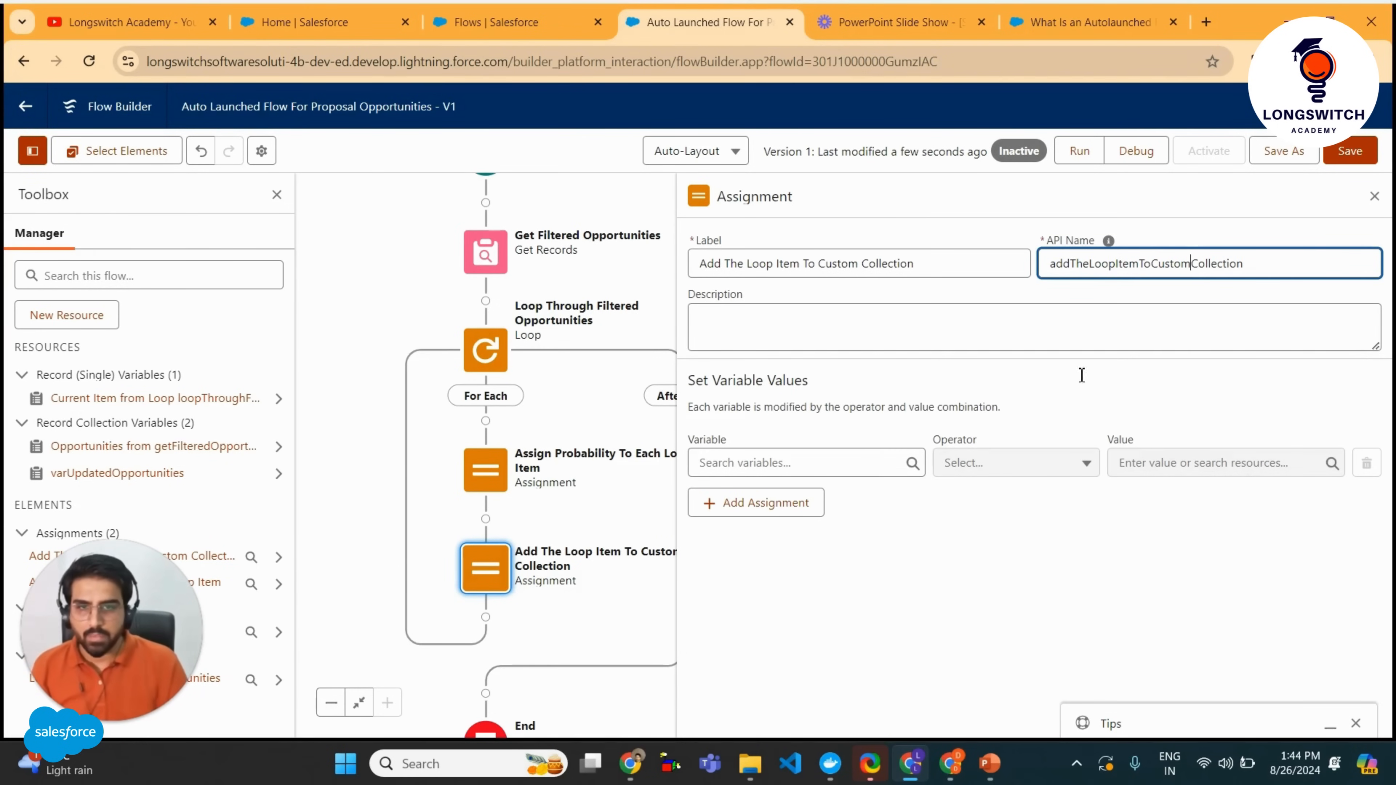
# Set the assignment to Add the loop's current item to varUpdatedOpportunities, save the flow and close the assignment's settings.
pyautogui.click(881, 461)
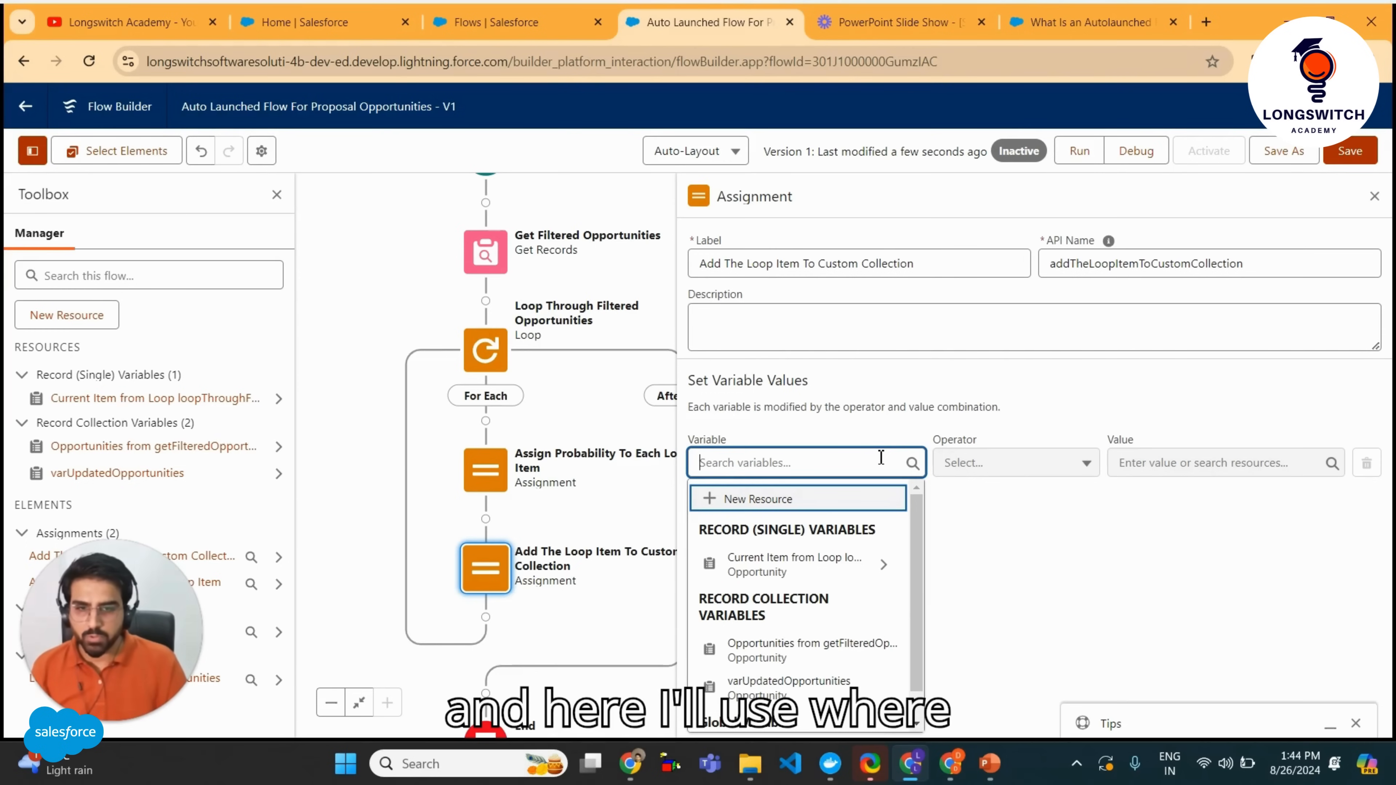
pyautogui.click(791, 687)
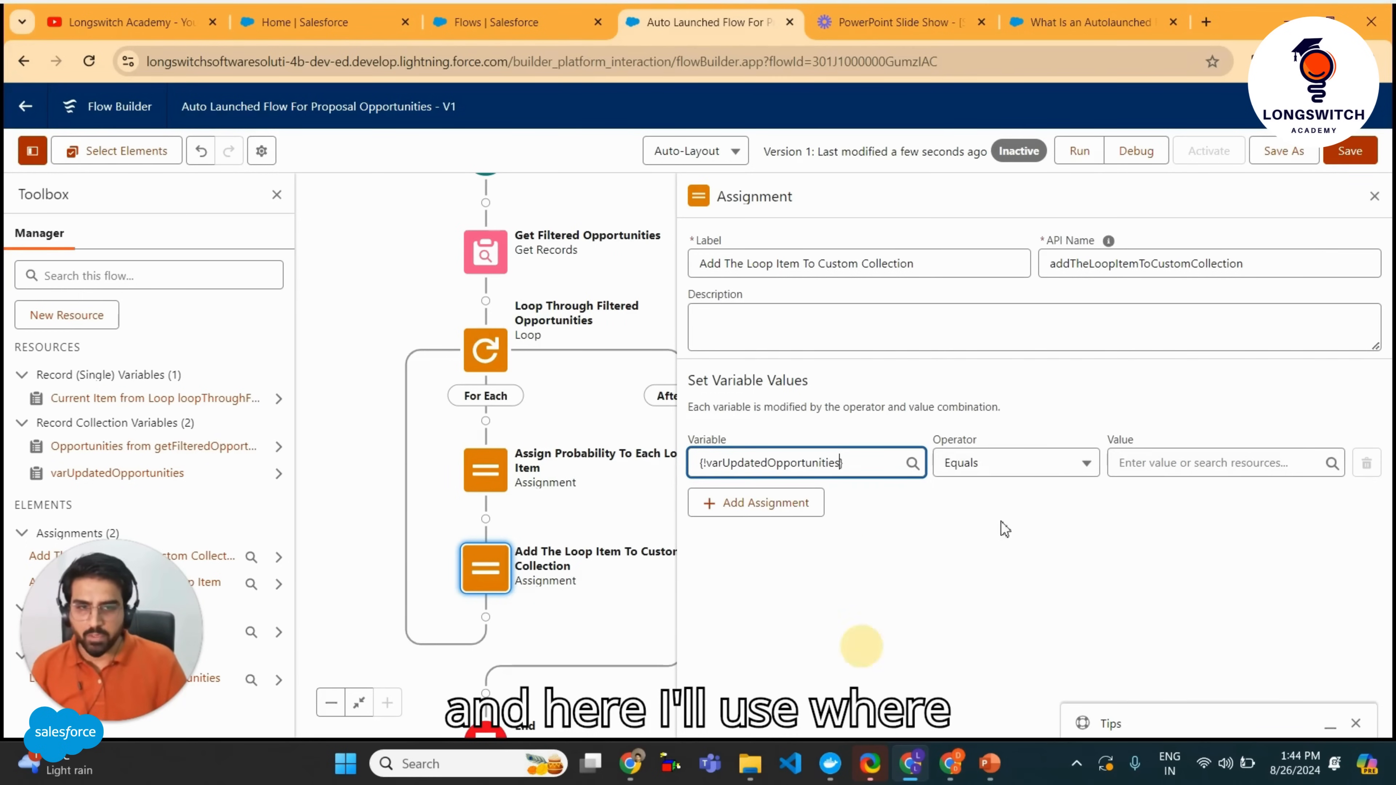
pyautogui.click(1044, 462)
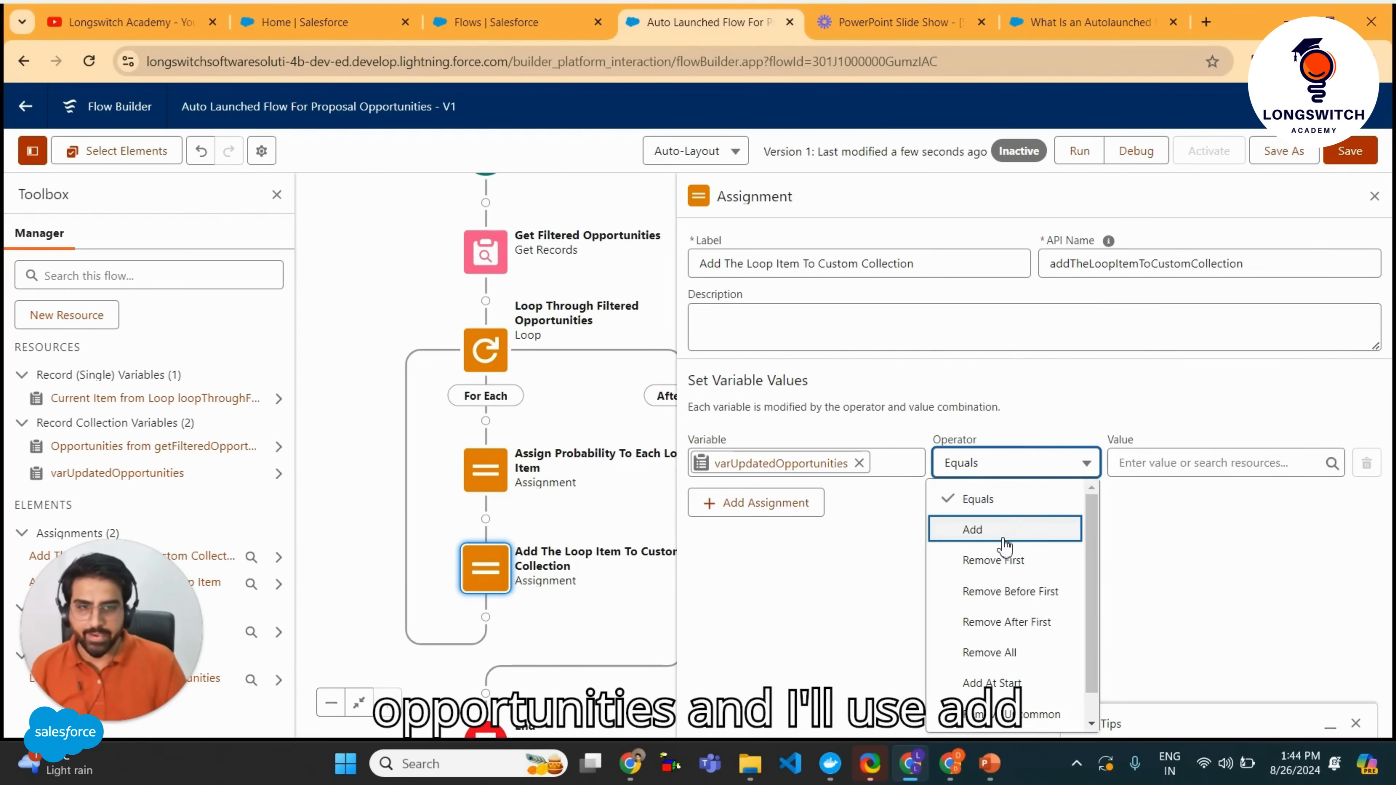
pyautogui.click(1202, 462)
pyautogui.click(1209, 551)
pyautogui.click(972, 547)
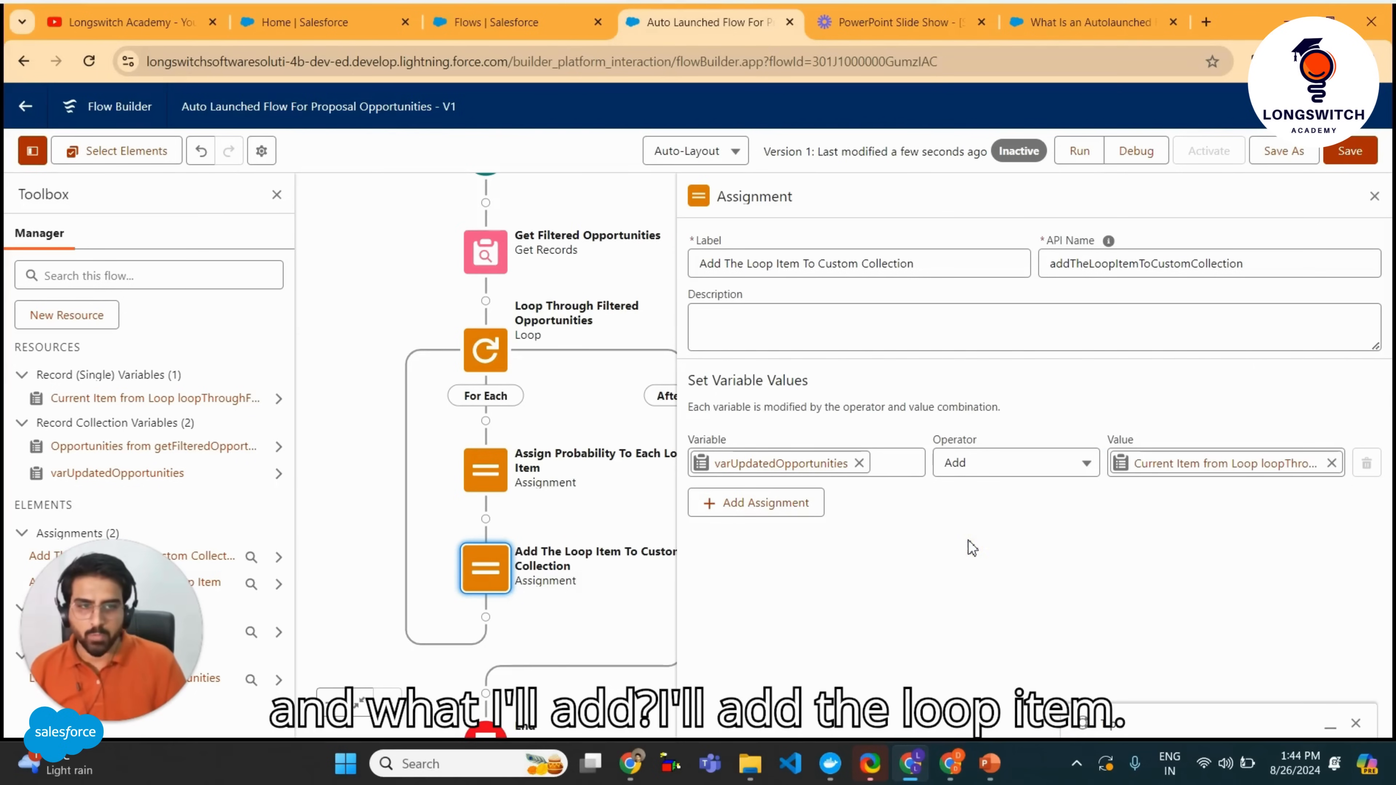
pyautogui.click(1349, 154)
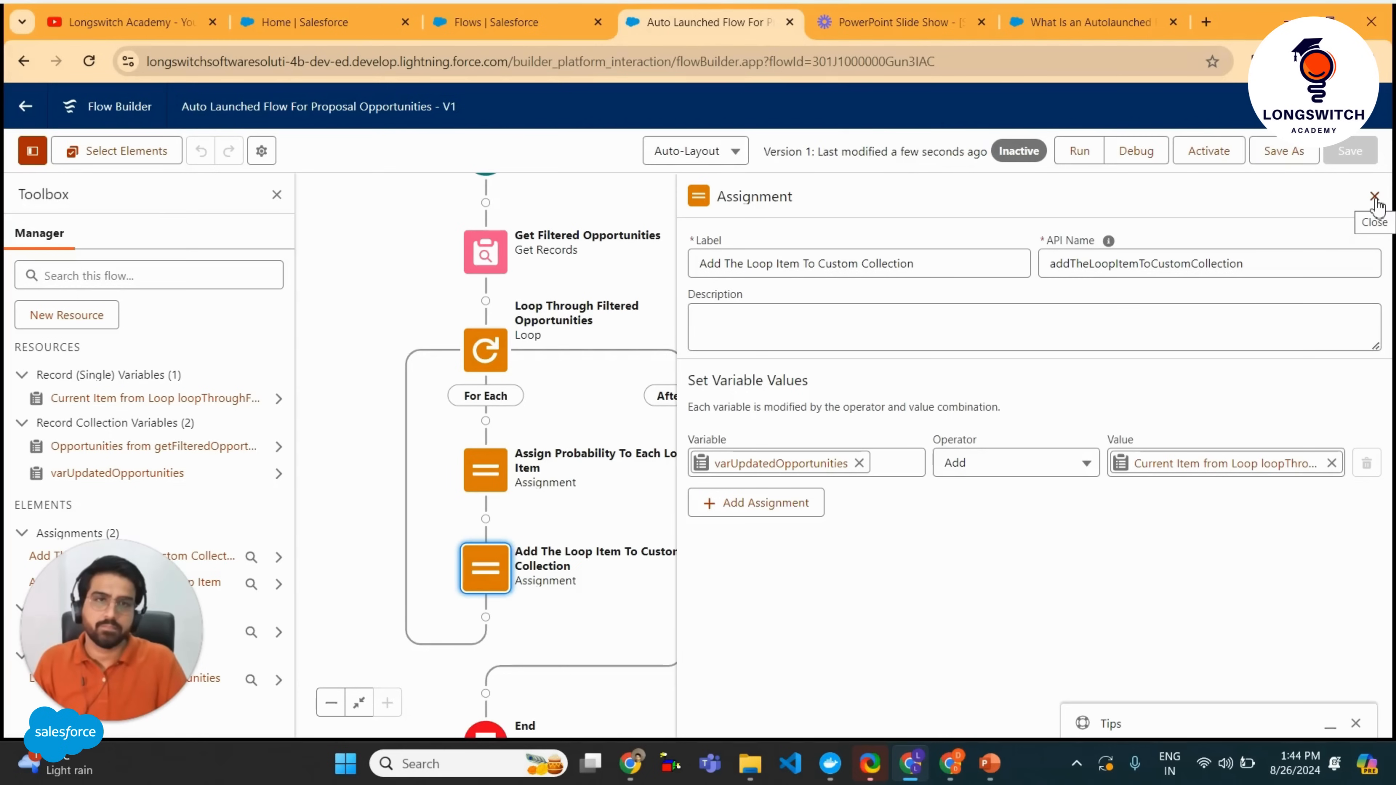
pyautogui.click(1374, 198)
# Add an Update Records element on the After Last path, between the loop and the End.
pyautogui.moveTo(795, 474); pyautogui.dragTo(843, 275)
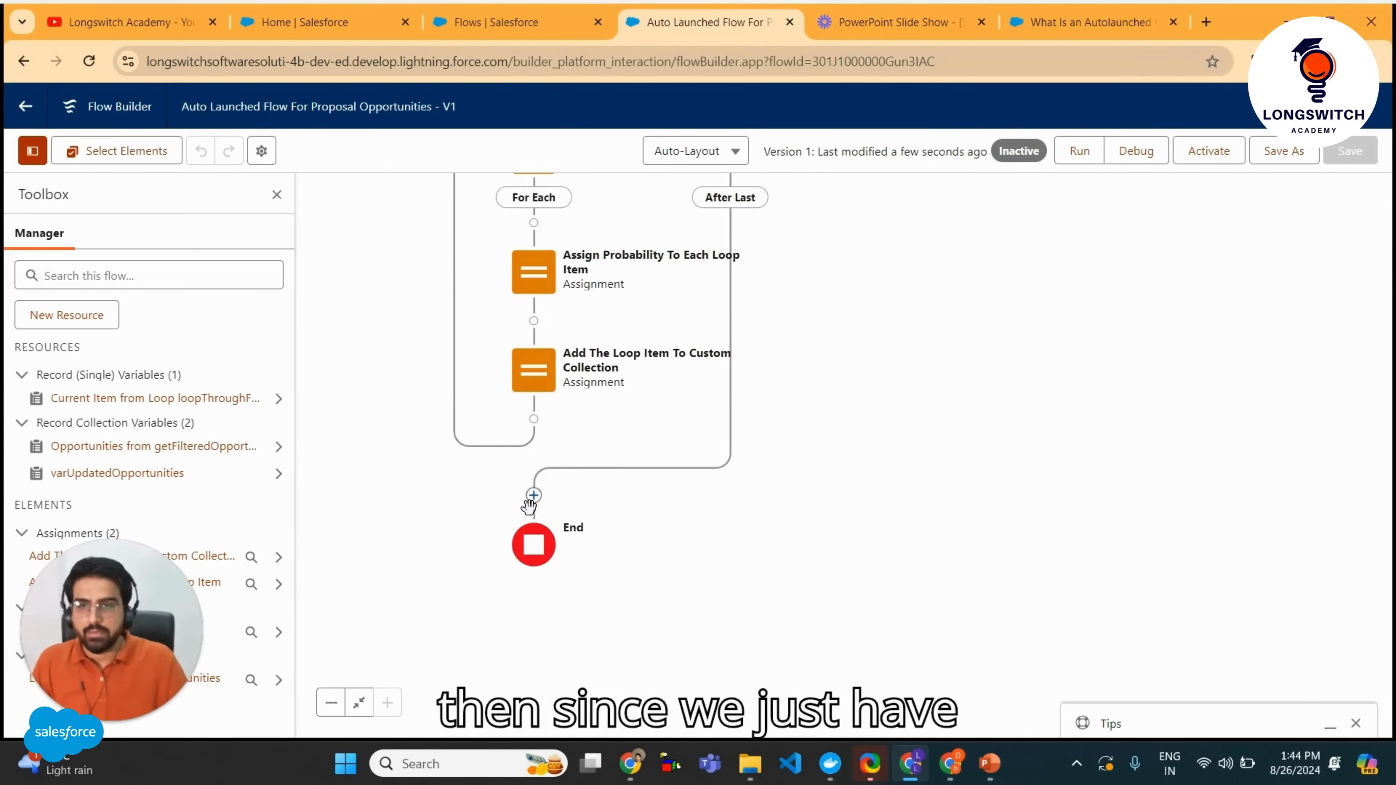
pyautogui.click(533, 496)
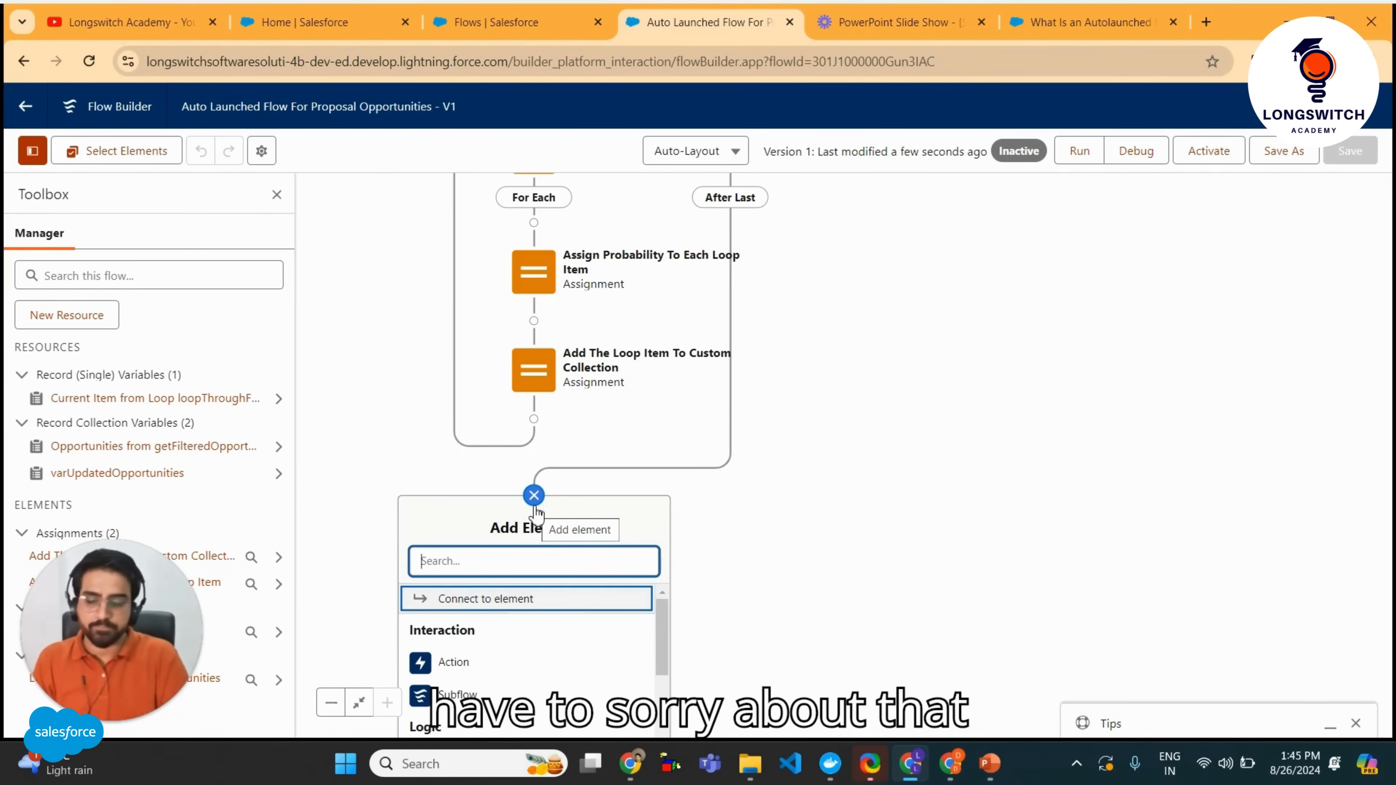
pyautogui.write('up')
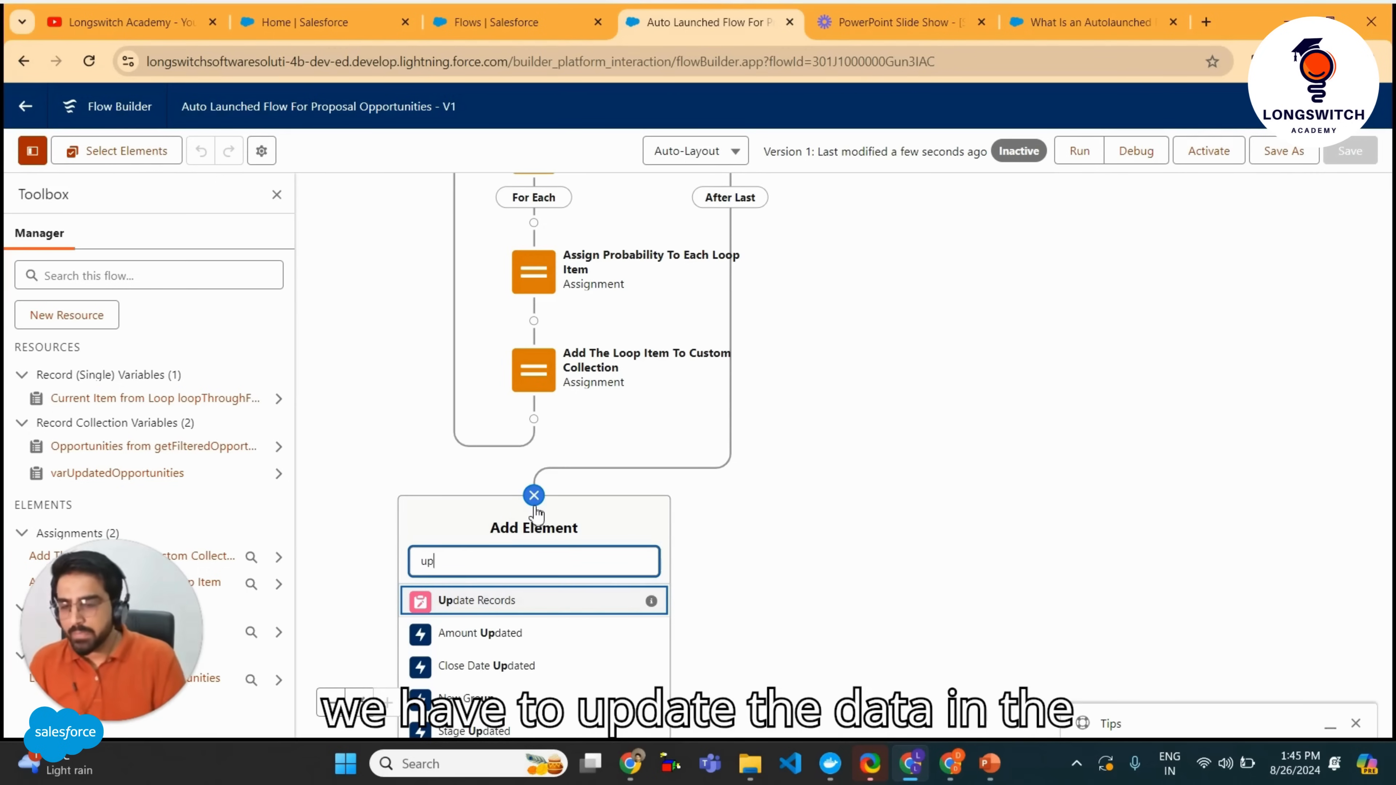
pyautogui.click(495, 603)
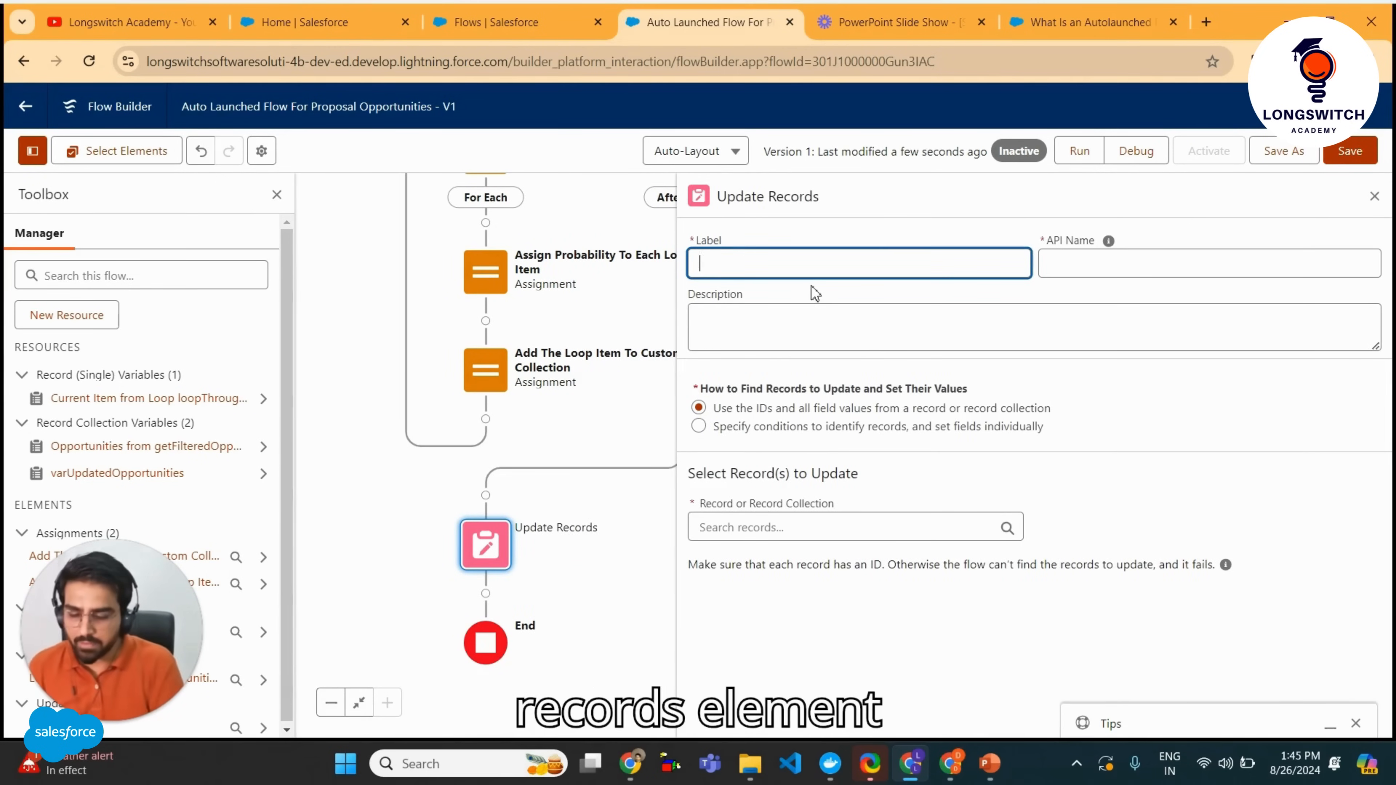
# Label the Update Records element Update Opportunities In Database.
pyautogui.write('Update T')
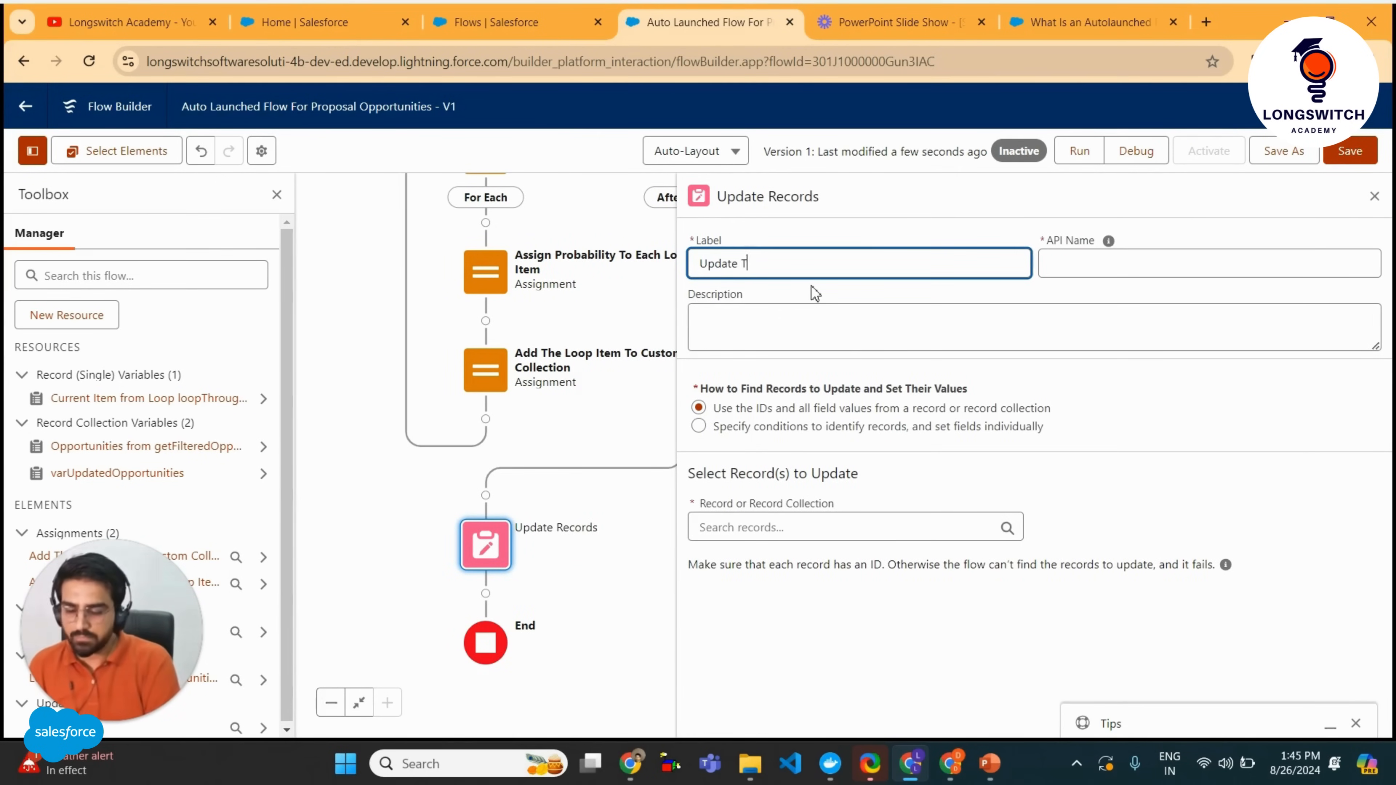
pyautogui.press('BackSpace')
pyautogui.press('BackSpace')
pyautogui.press('BackSpace')
pyautogui.write('Opportuni')
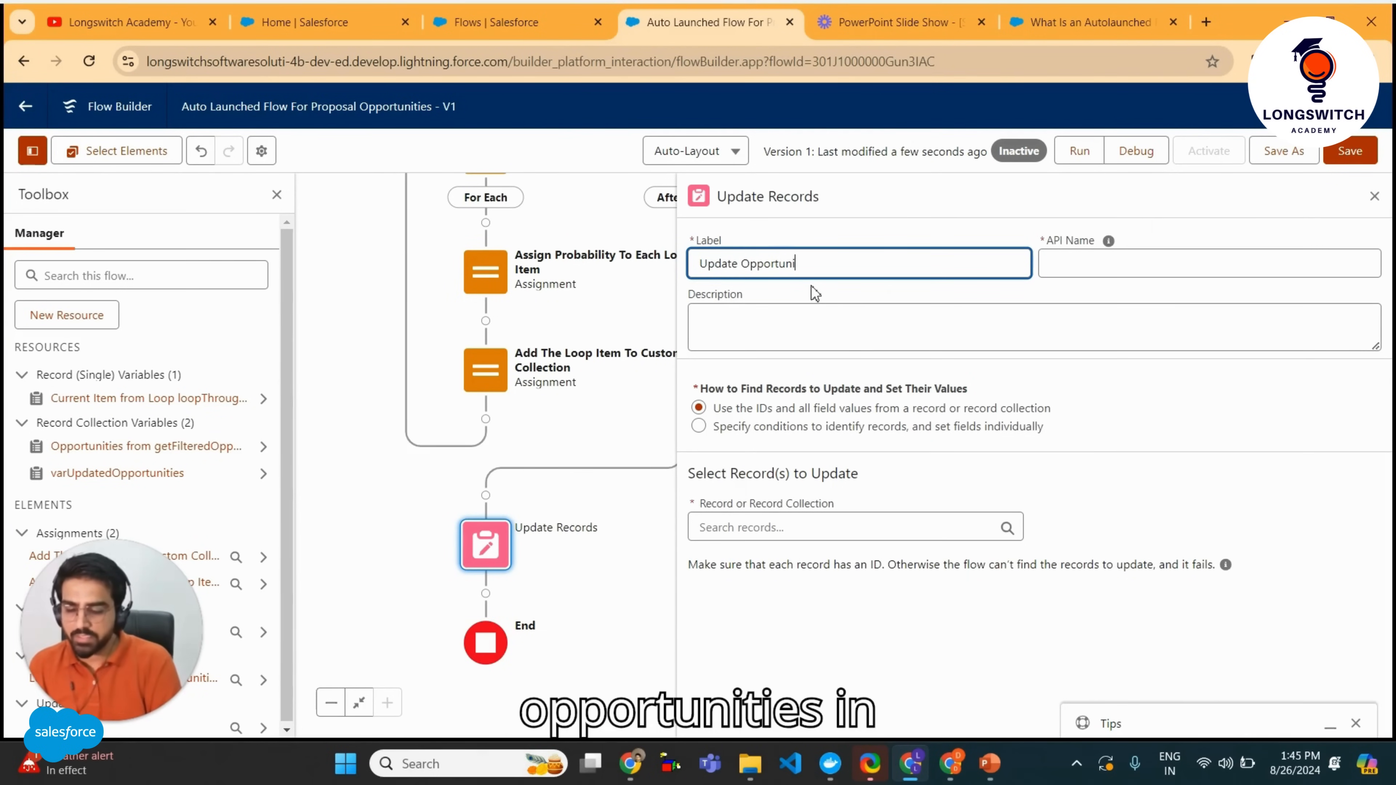
pyautogui.write('ties In Database')
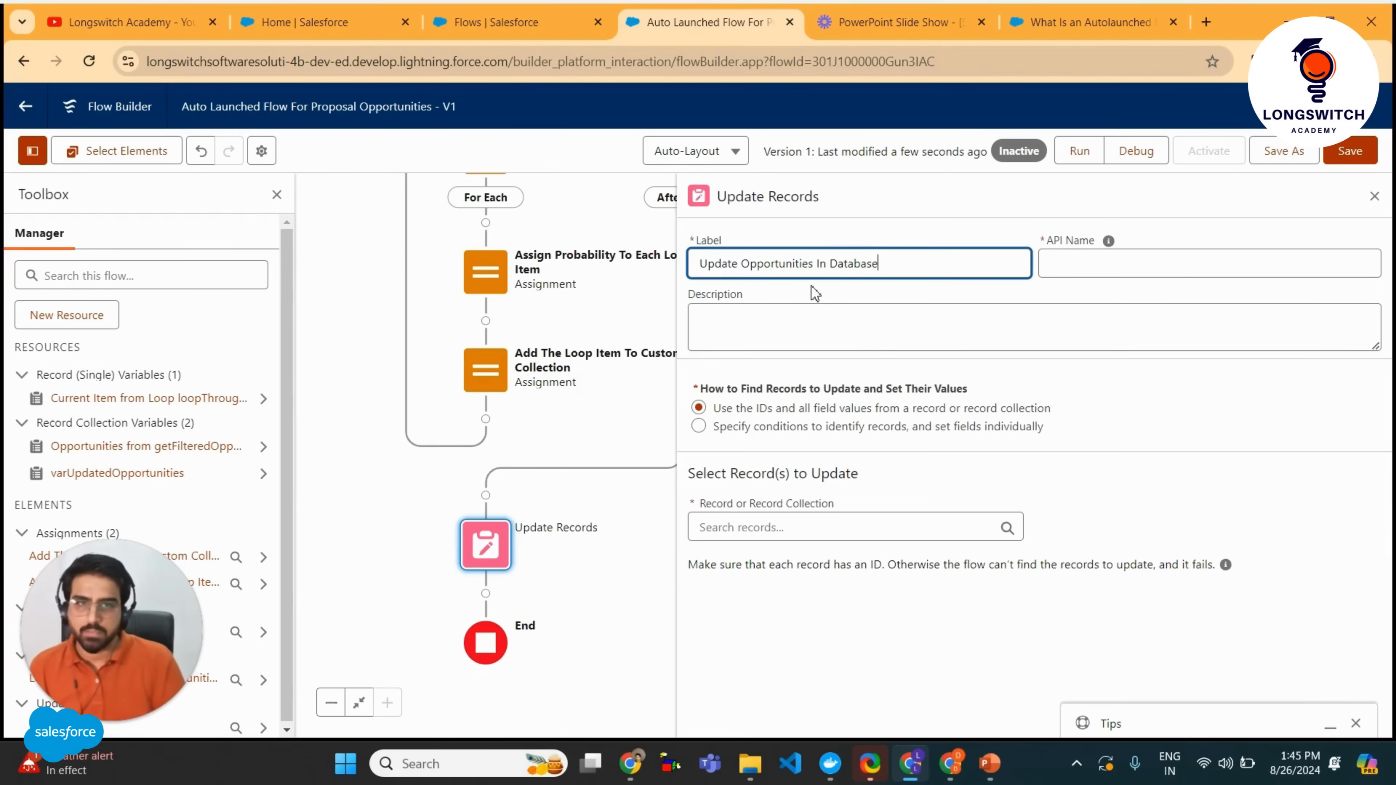
# Change the Update Records element's API name to updateOpportunitiesInDatabase.
pyautogui.click(1102, 268)
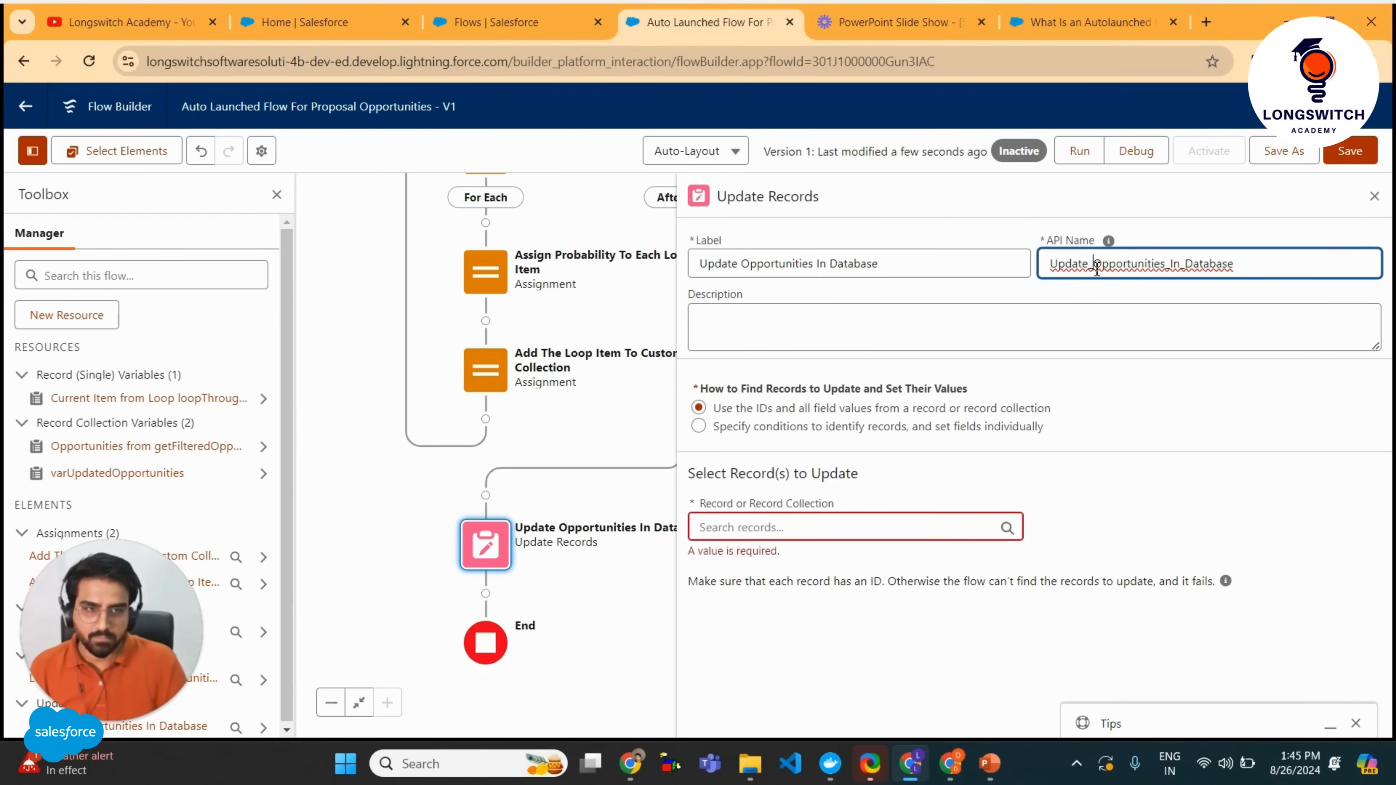
pyautogui.press('BackSpace')
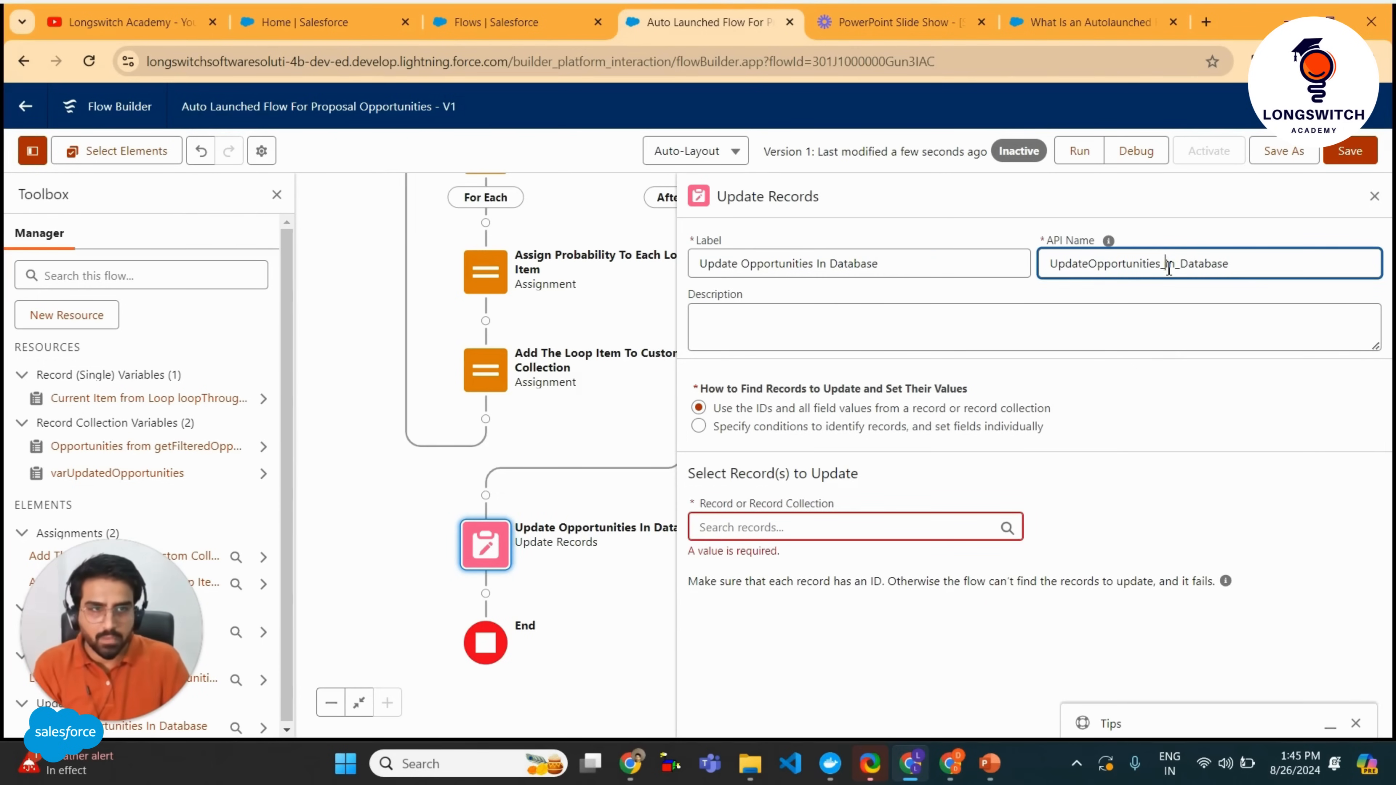
pyautogui.click(1168, 268)
pyautogui.press('BackSpace')
pyautogui.press('Delete')
pyautogui.click(1058, 266)
pyautogui.press('BackSpace')
pyautogui.write('u')
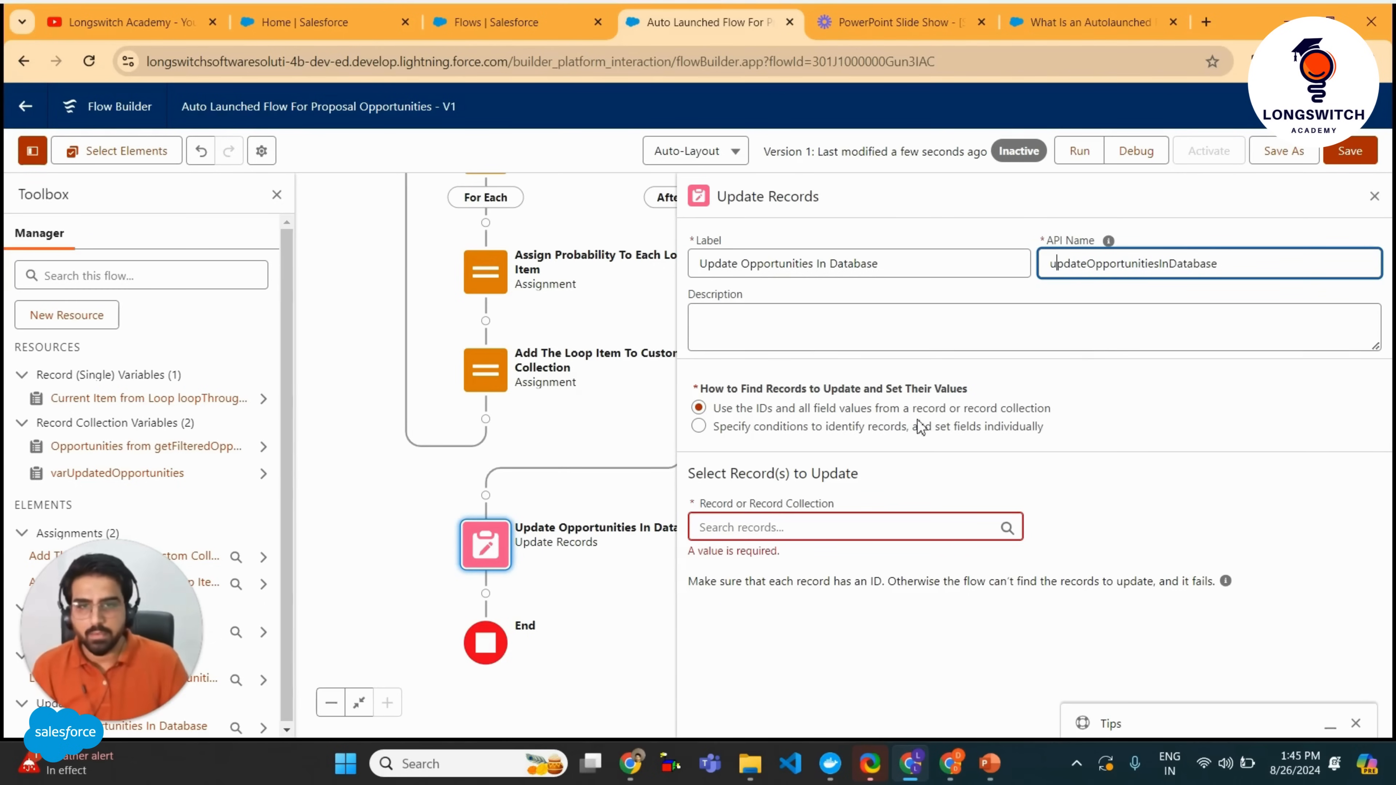
# Choose varUpdatedOpportunities as the record collection to update, save the flow and close the element's settings.
pyautogui.click(813, 529)
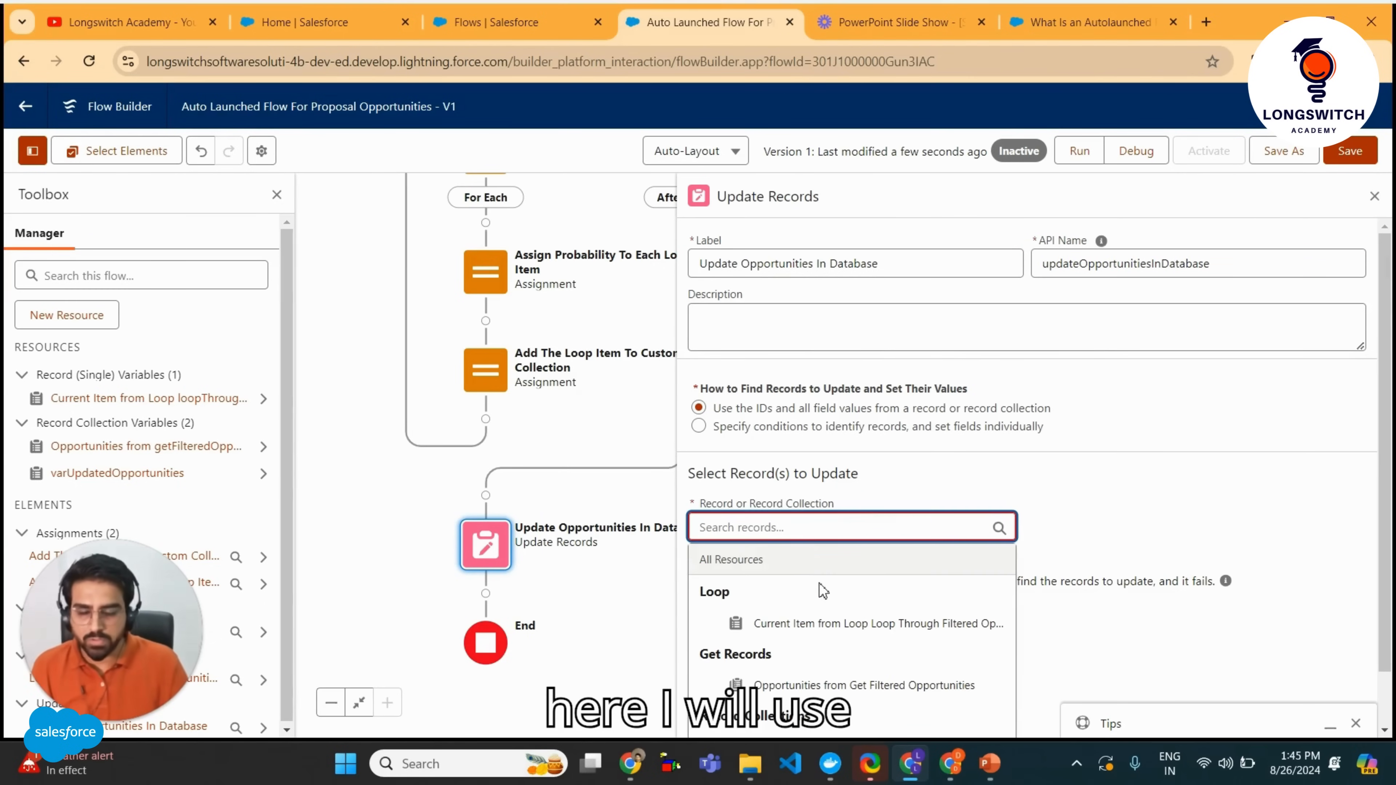
pyautogui.write('var')
pyautogui.click(849, 623)
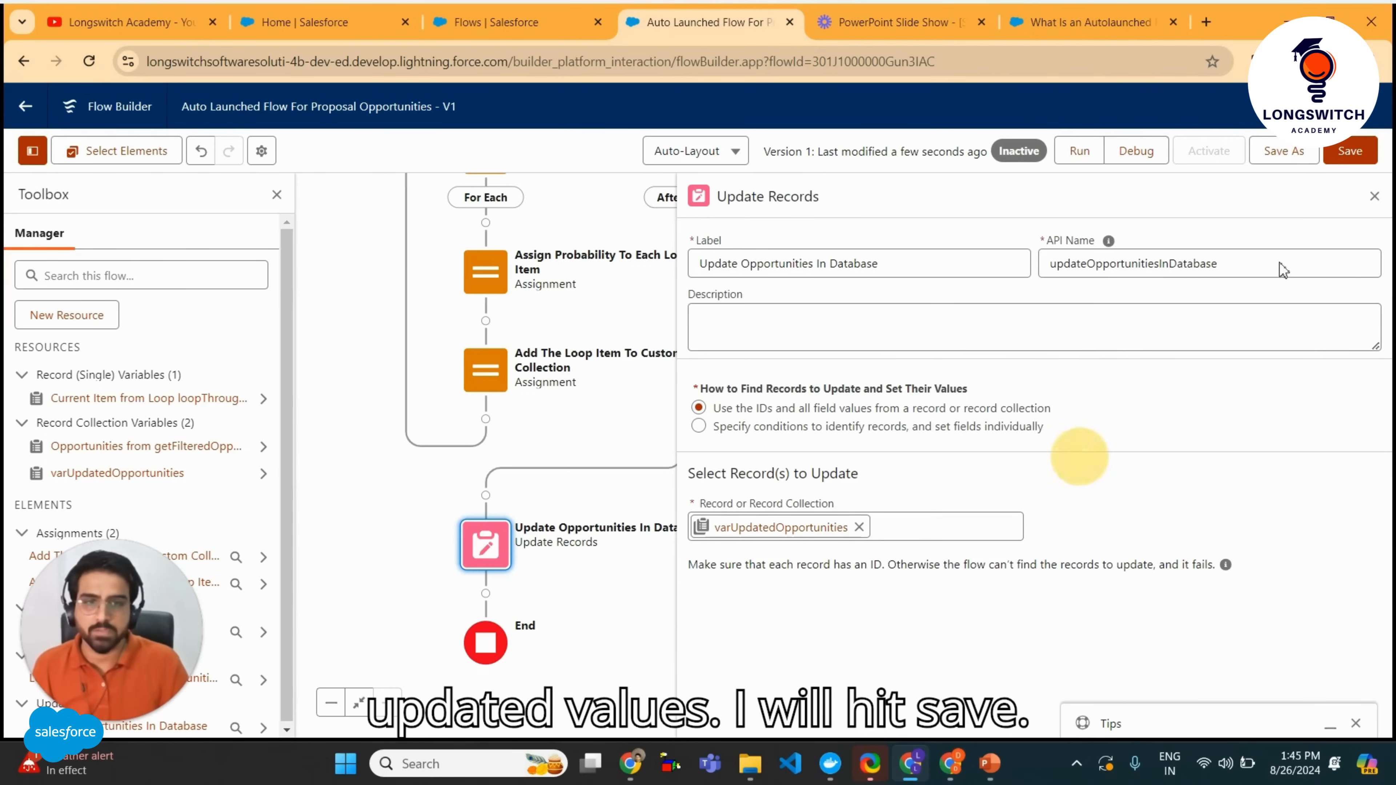
pyautogui.click(1352, 146)
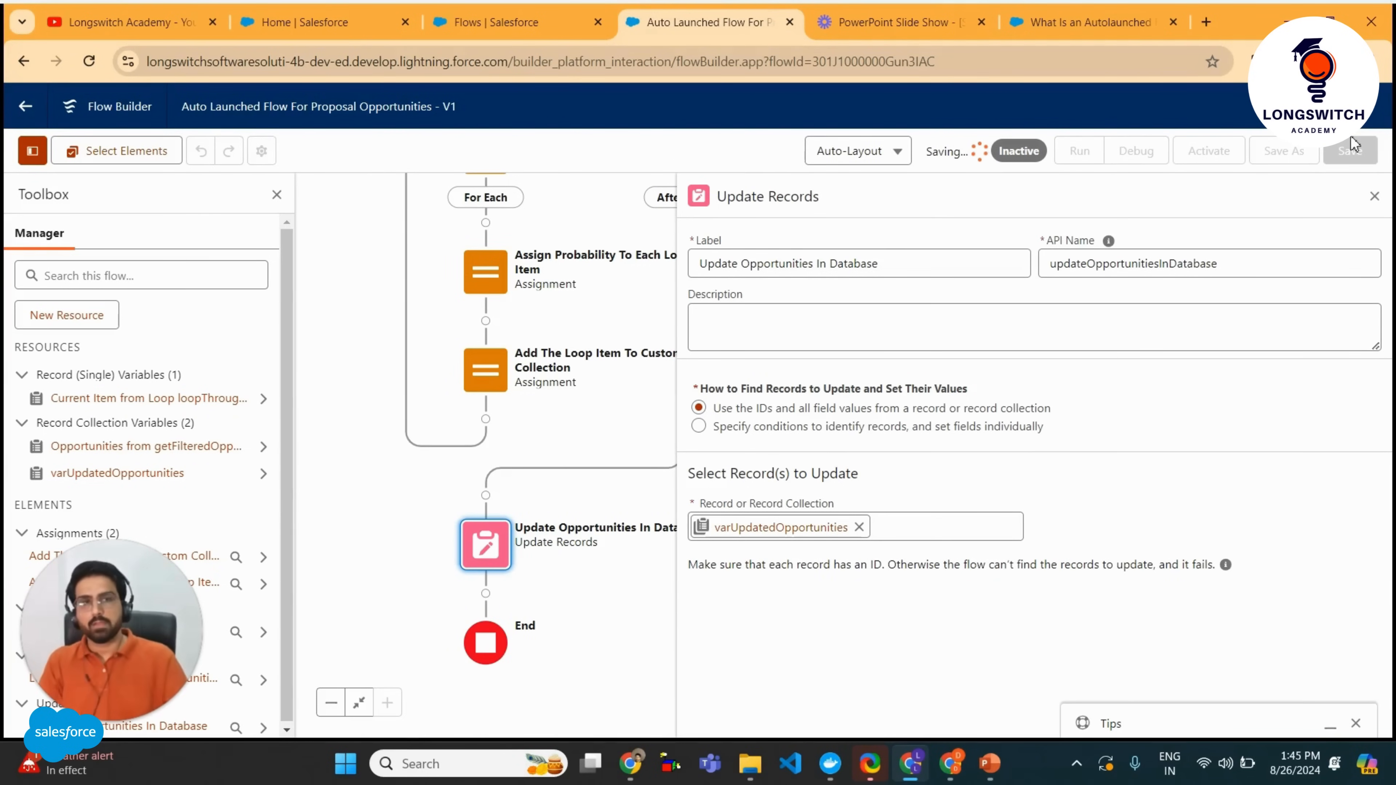
pyautogui.click(1373, 198)
# Add a fault path to the Update Opportunities In Database element.
pyautogui.moveTo(762, 494); pyautogui.dragTo(823, 420)
pyautogui.click(542, 473)
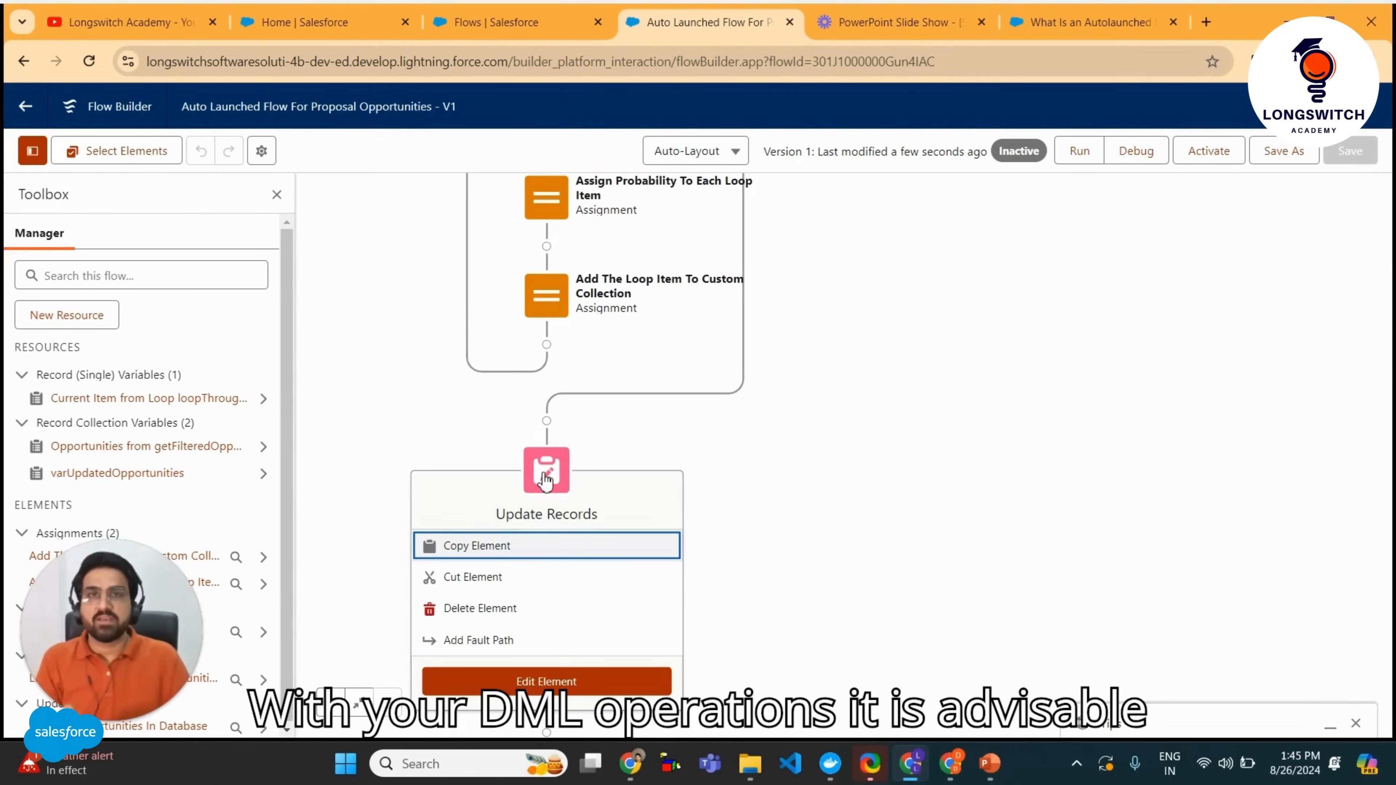
pyautogui.click(486, 641)
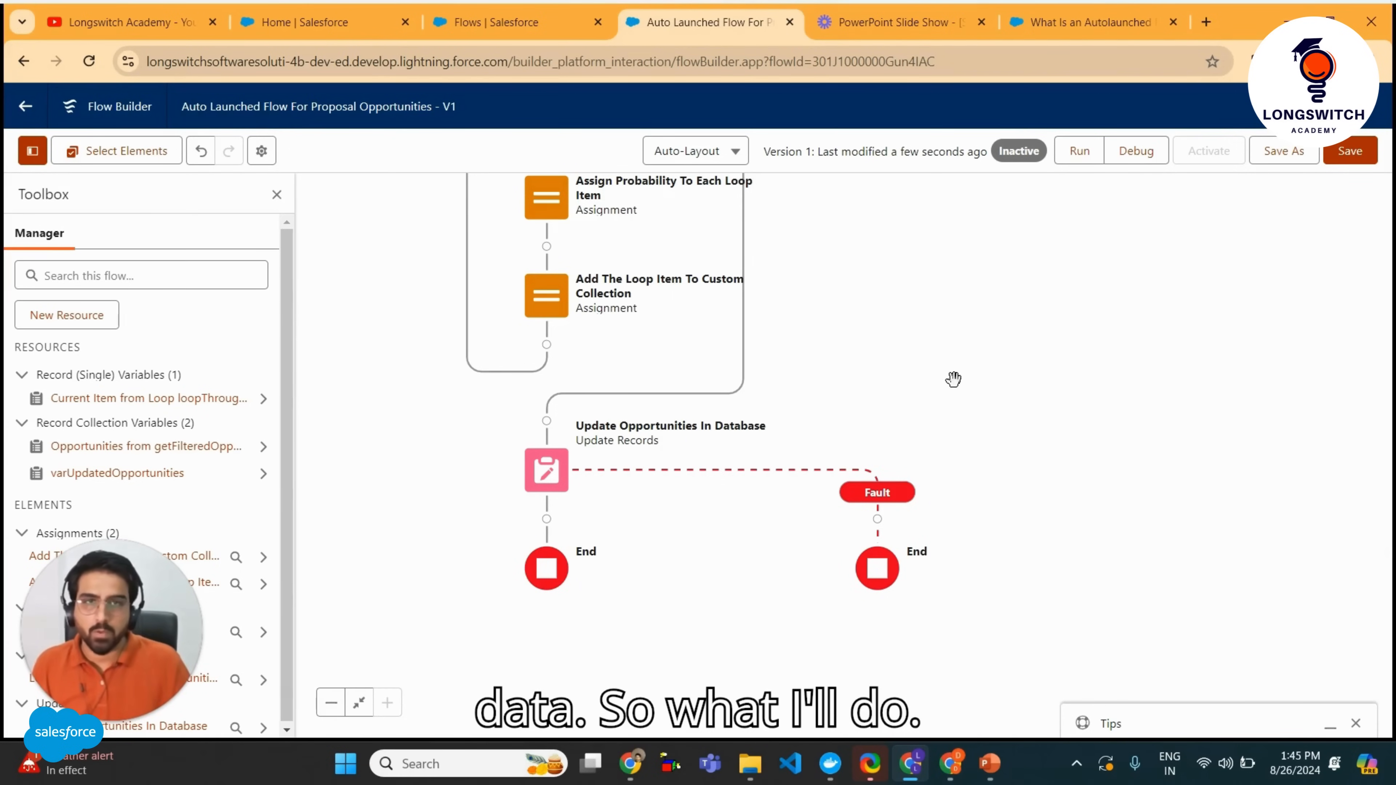
# Add a Send Email action to the fault path of the Update Opportunities In Database element.
pyautogui.moveTo(953, 379); pyautogui.dragTo(957, 337)
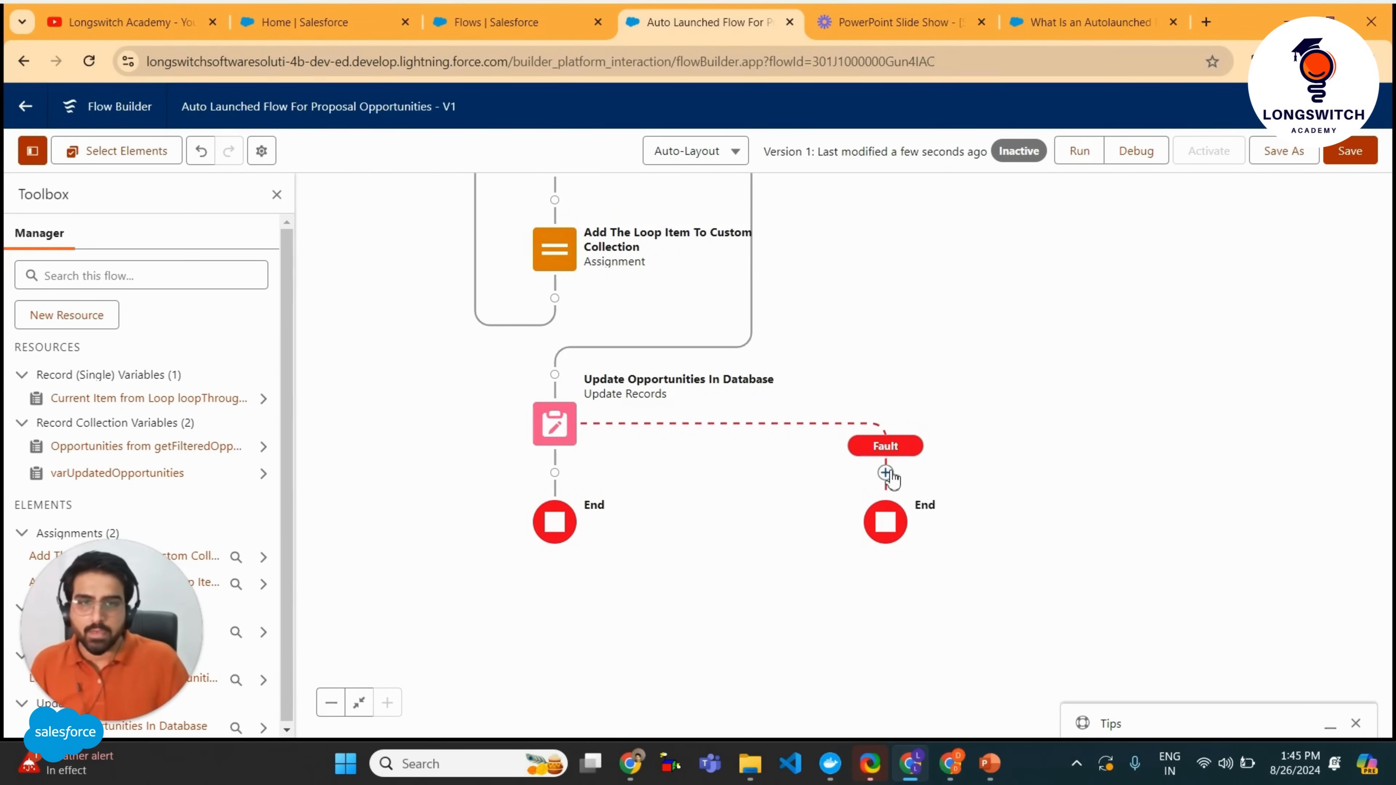
pyautogui.click(886, 473)
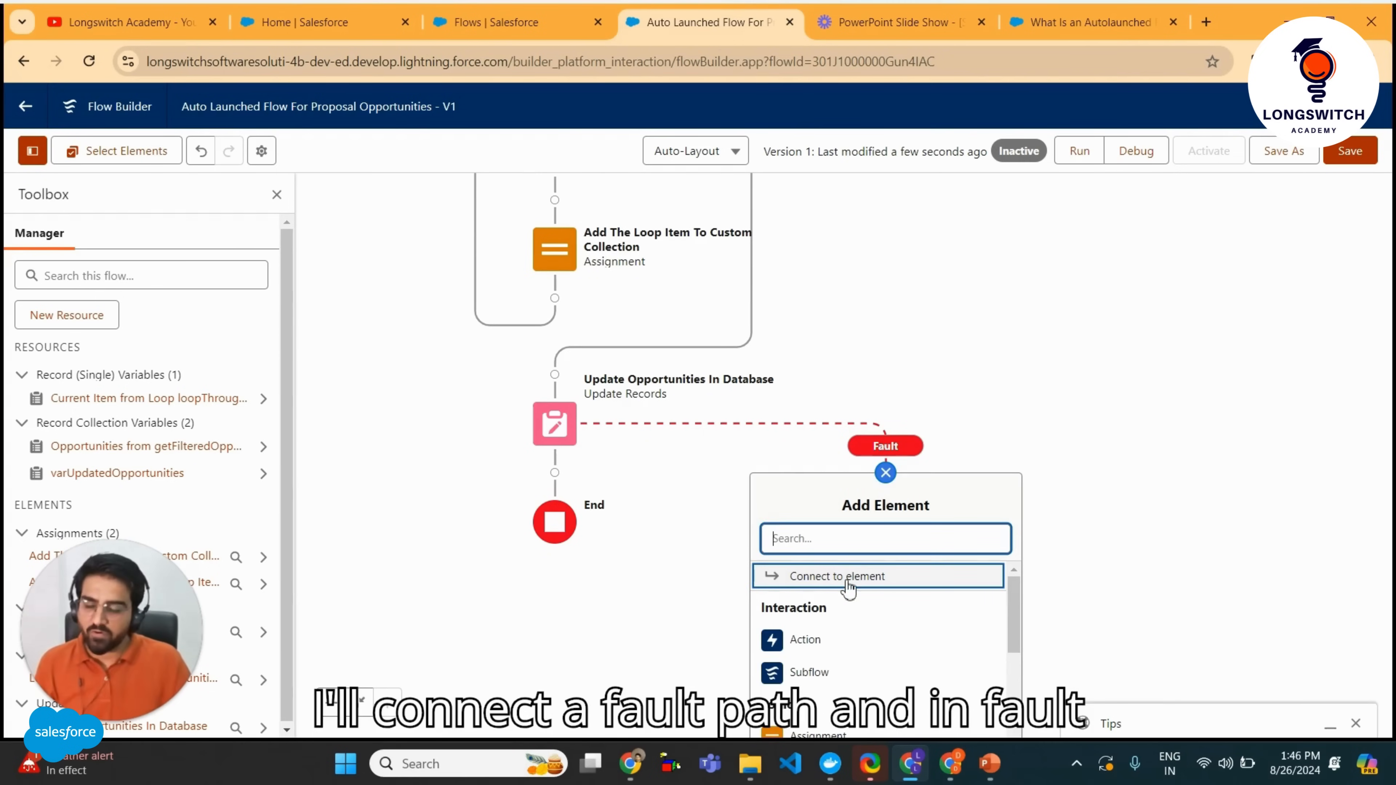
pyautogui.click(804, 640)
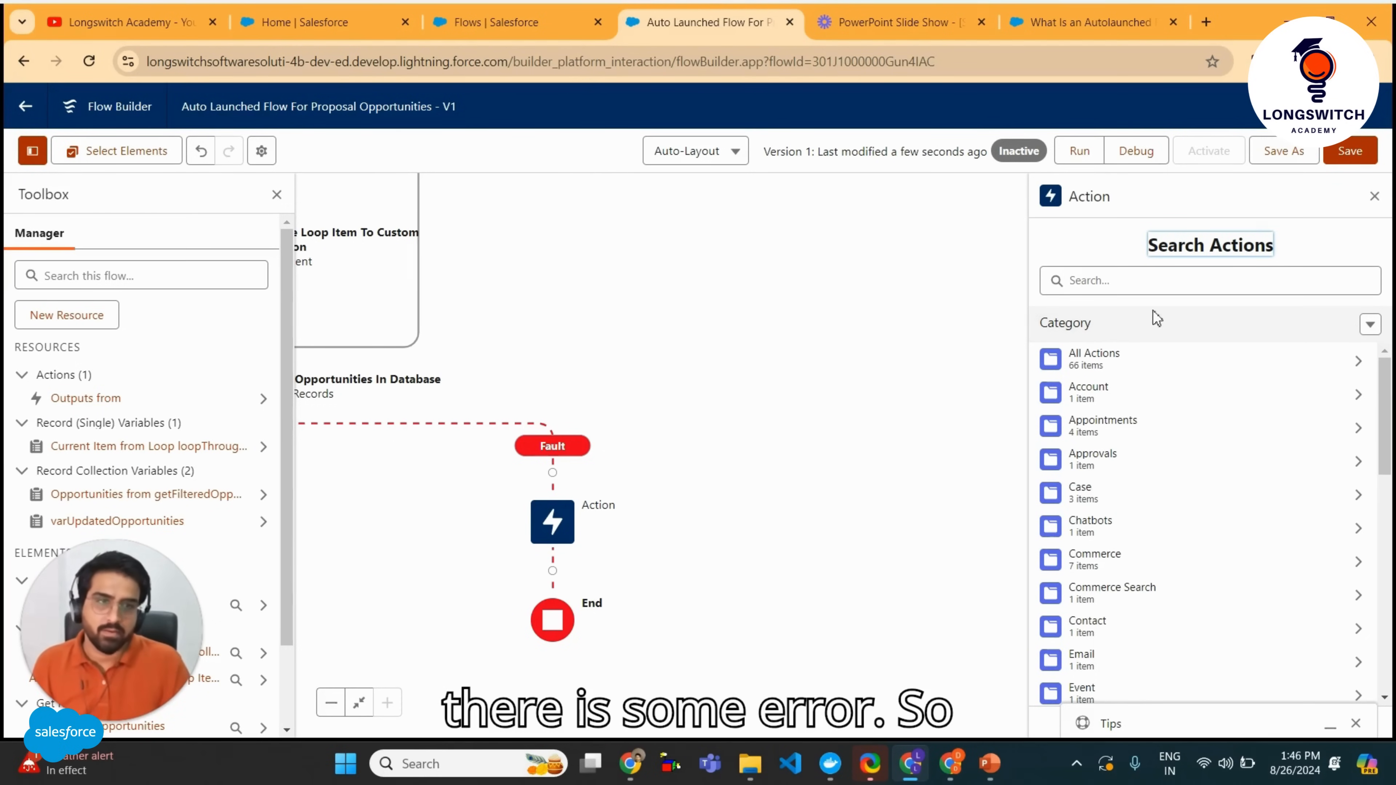
pyautogui.click(1117, 286)
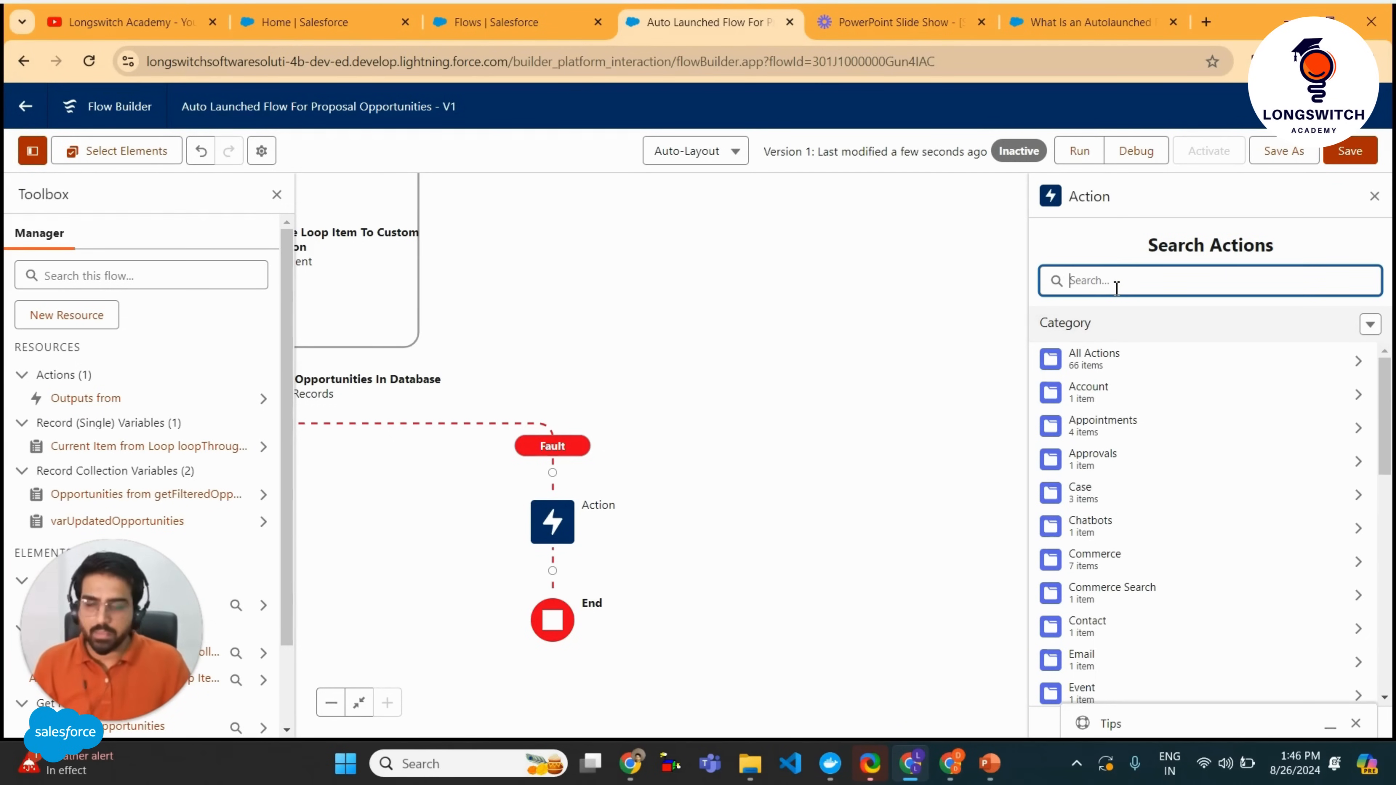
pyautogui.write('send')
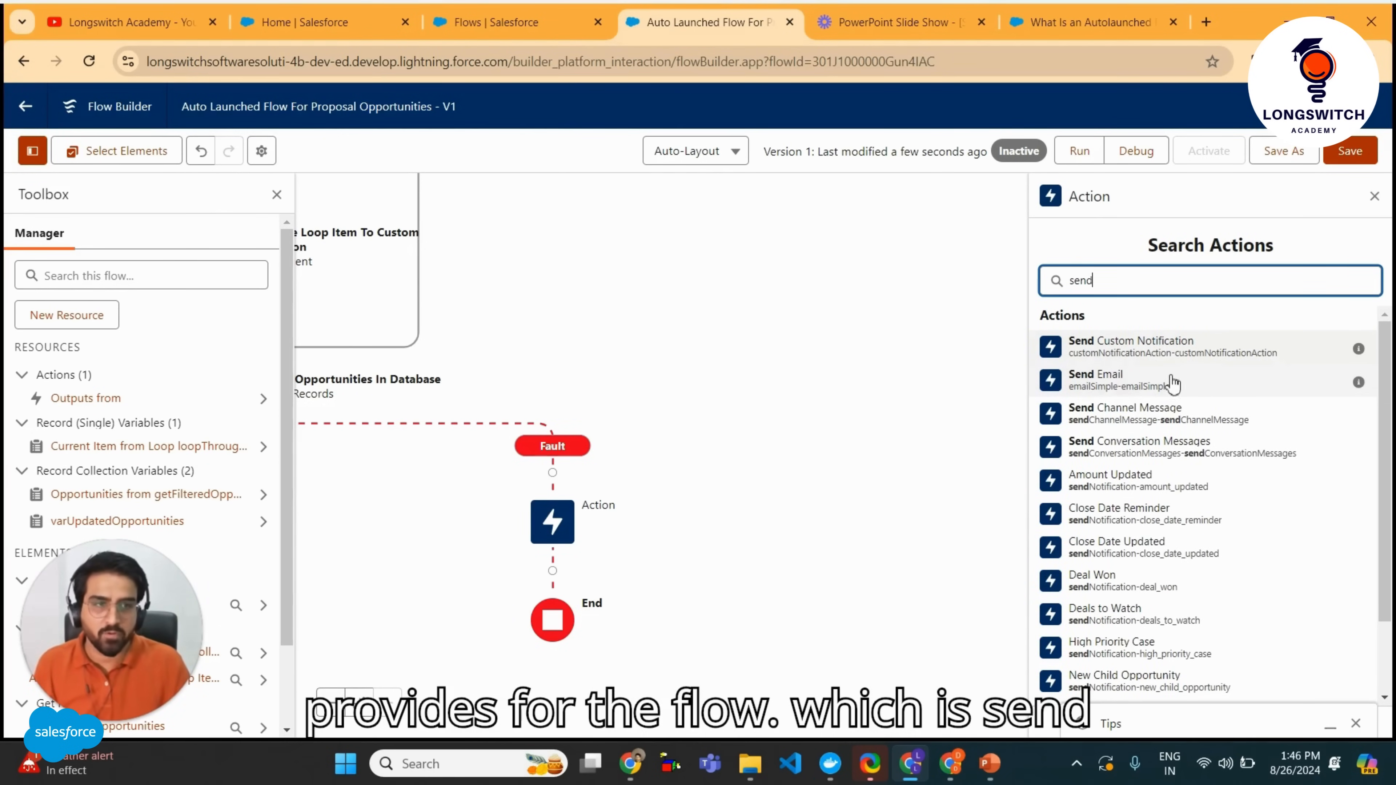
pyautogui.click(1136, 382)
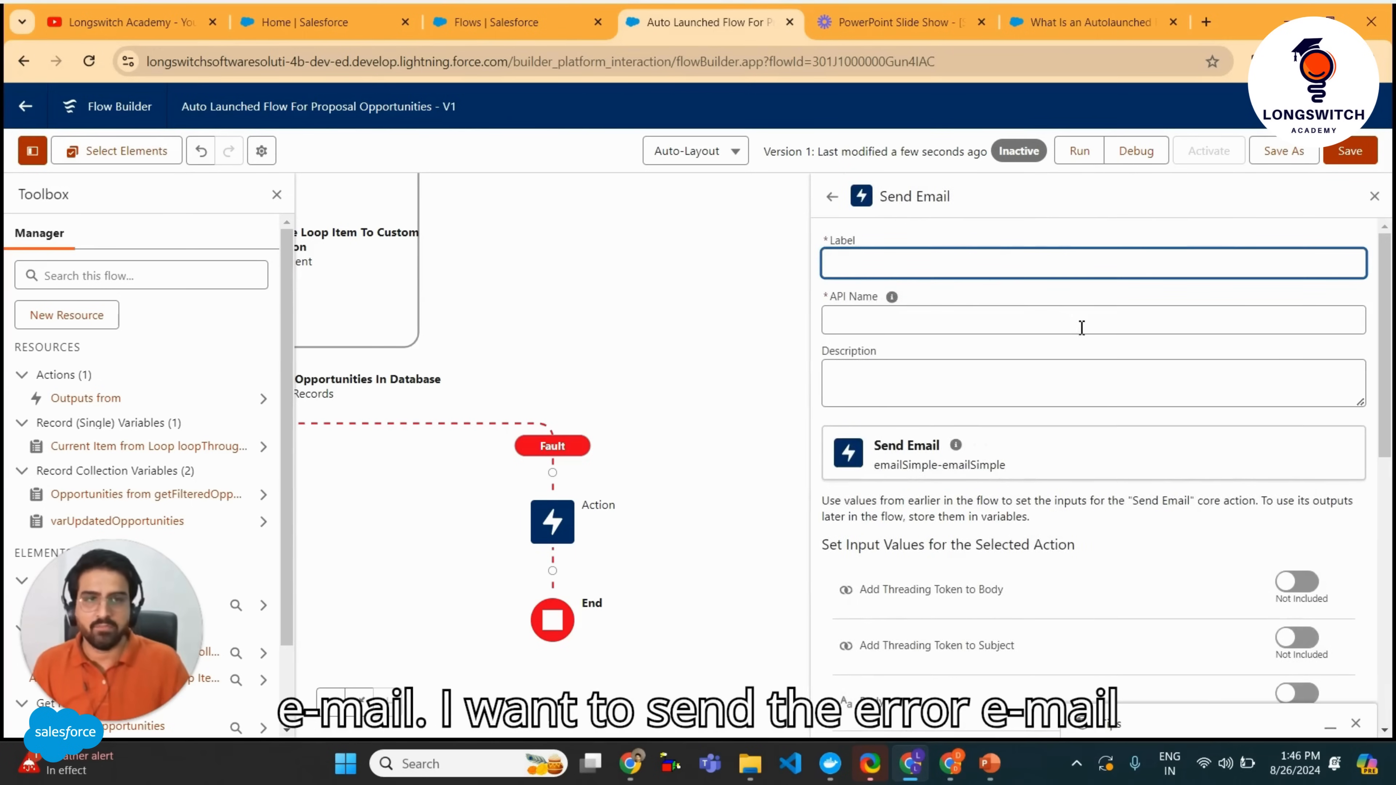
# Label the Send Email action Send Error Email.
pyautogui.write('Send Err')
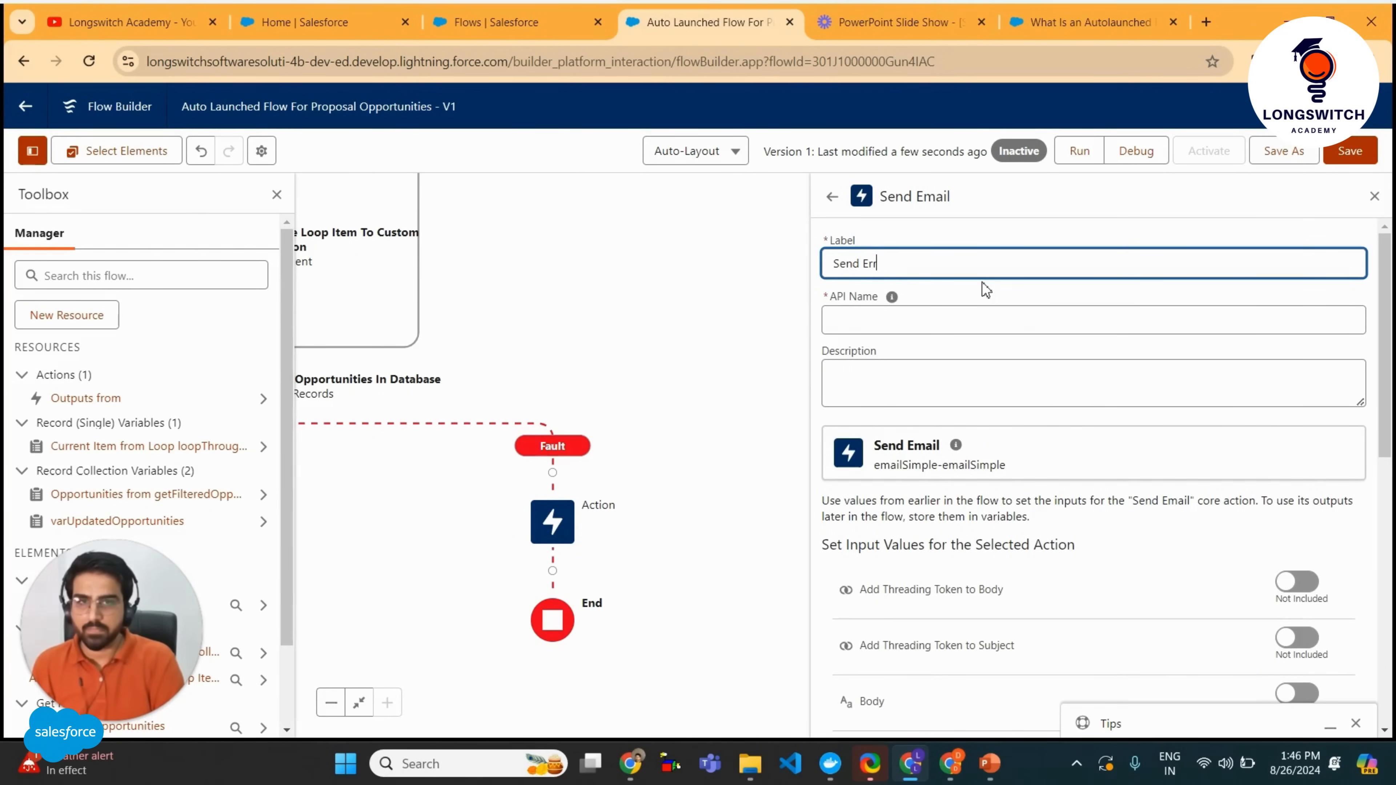
pyautogui.write('or Email')
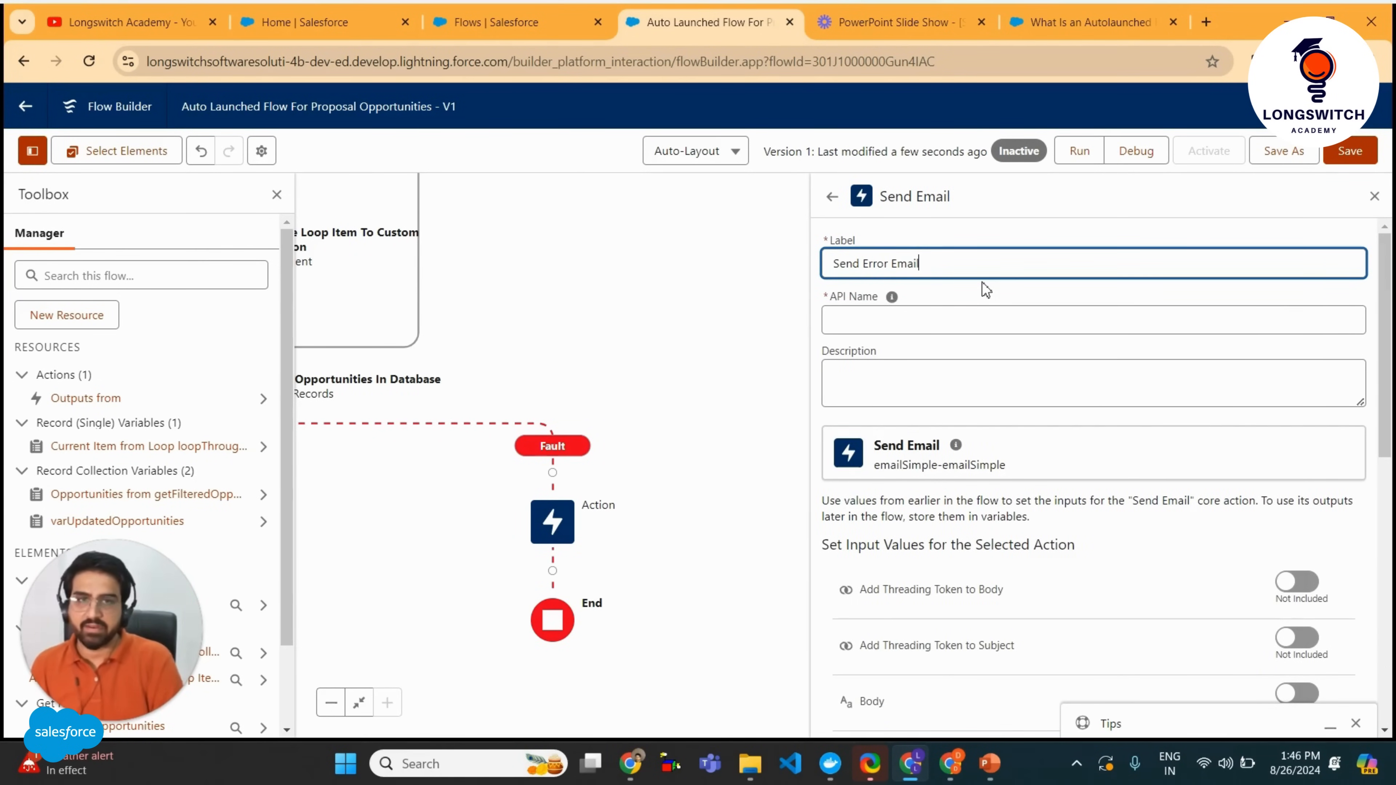
pyautogui.click(982, 283)
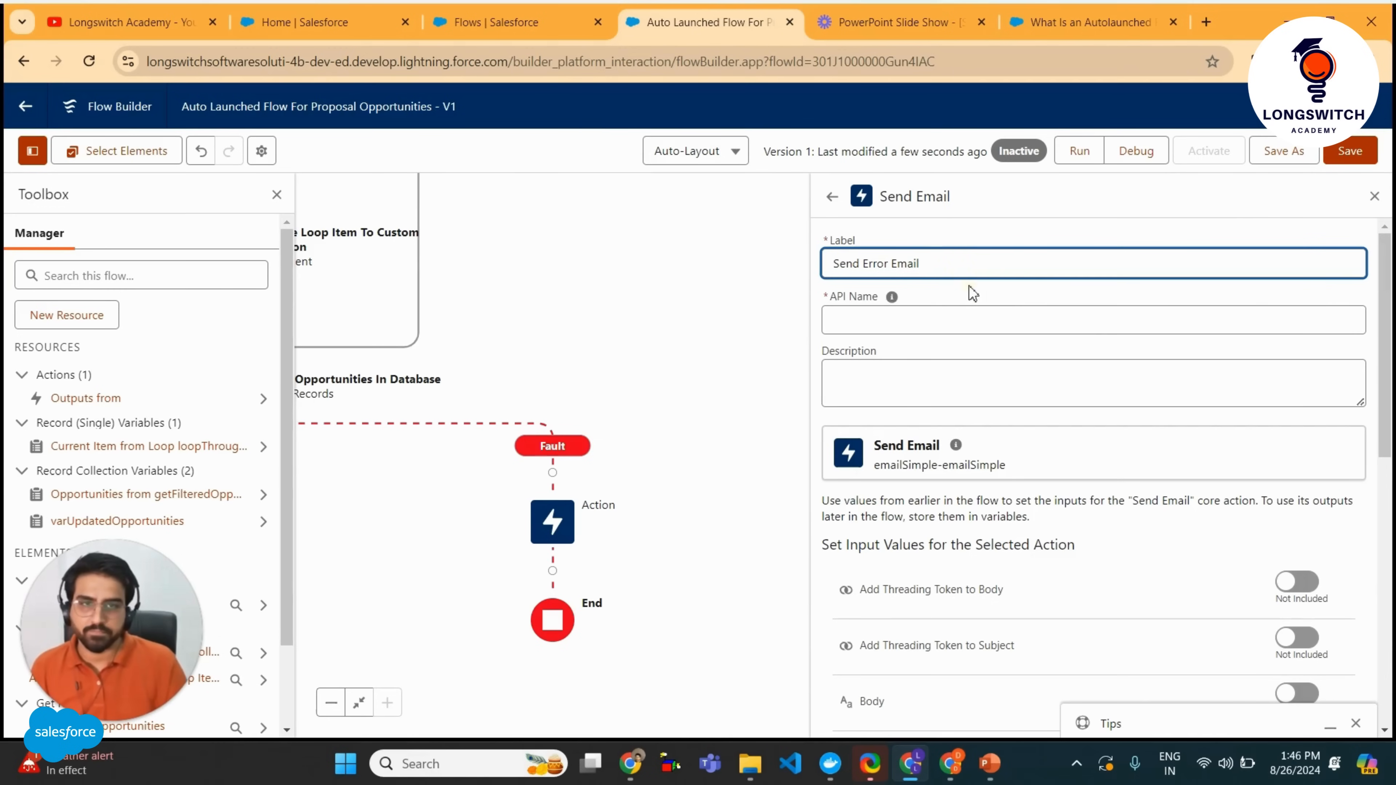
# Change the Send Email action's API name to sendErrorEmail.
pyautogui.click(870, 320)
pyautogui.press('BackSpace')
pyautogui.press('Right')
pyautogui.press('Right')
pyautogui.press('Right')
pyautogui.press('Right')
pyautogui.press('Right')
pyautogui.press('Delete')
pyautogui.press('Home')
pyautogui.hotkey('shift', 'Right')
pyautogui.press('BackSpace')
pyautogui.write('S')
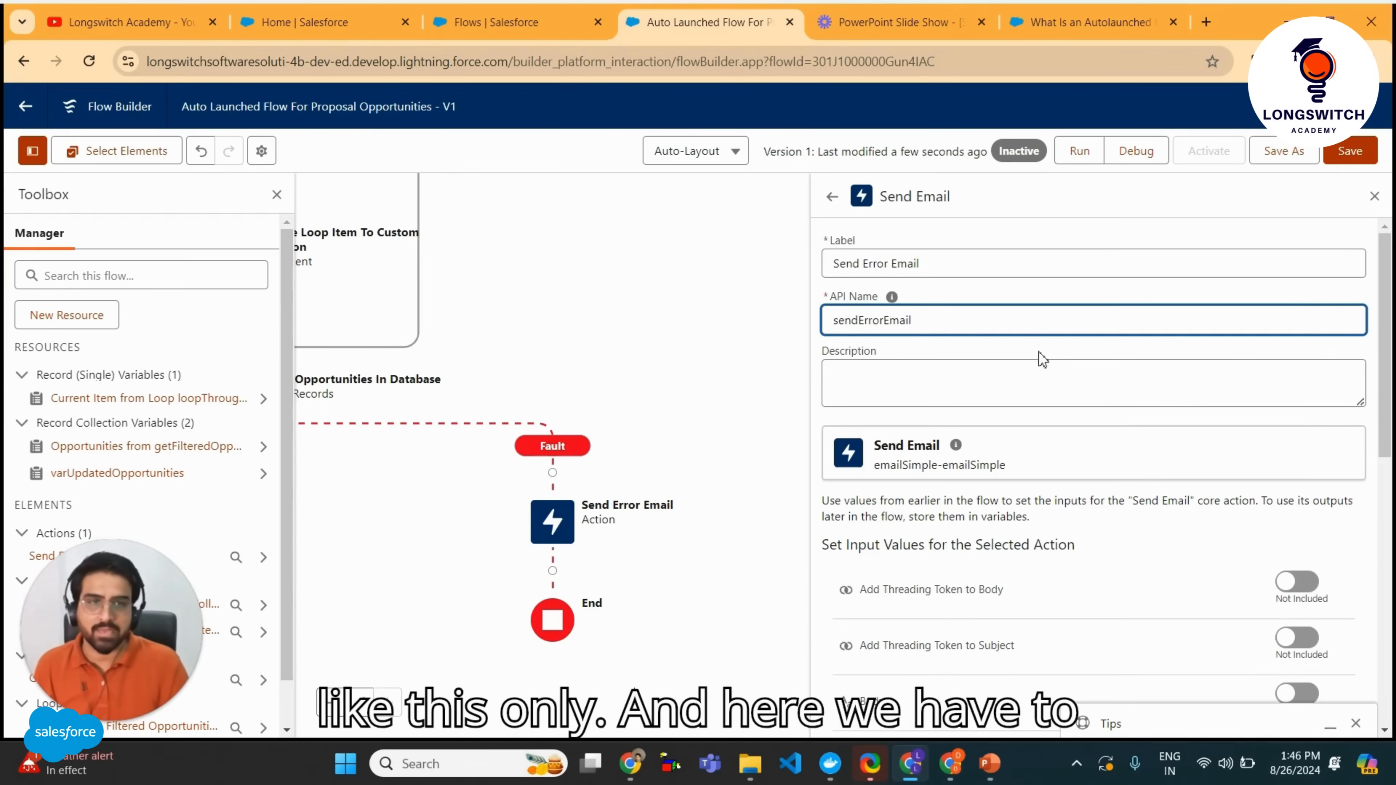
# Include the Recipient ID input value in the Send Email action and open its resource search.
pyautogui.scroll(-3, 1072, 429)
pyautogui.scroll(-5, 1118, 511)
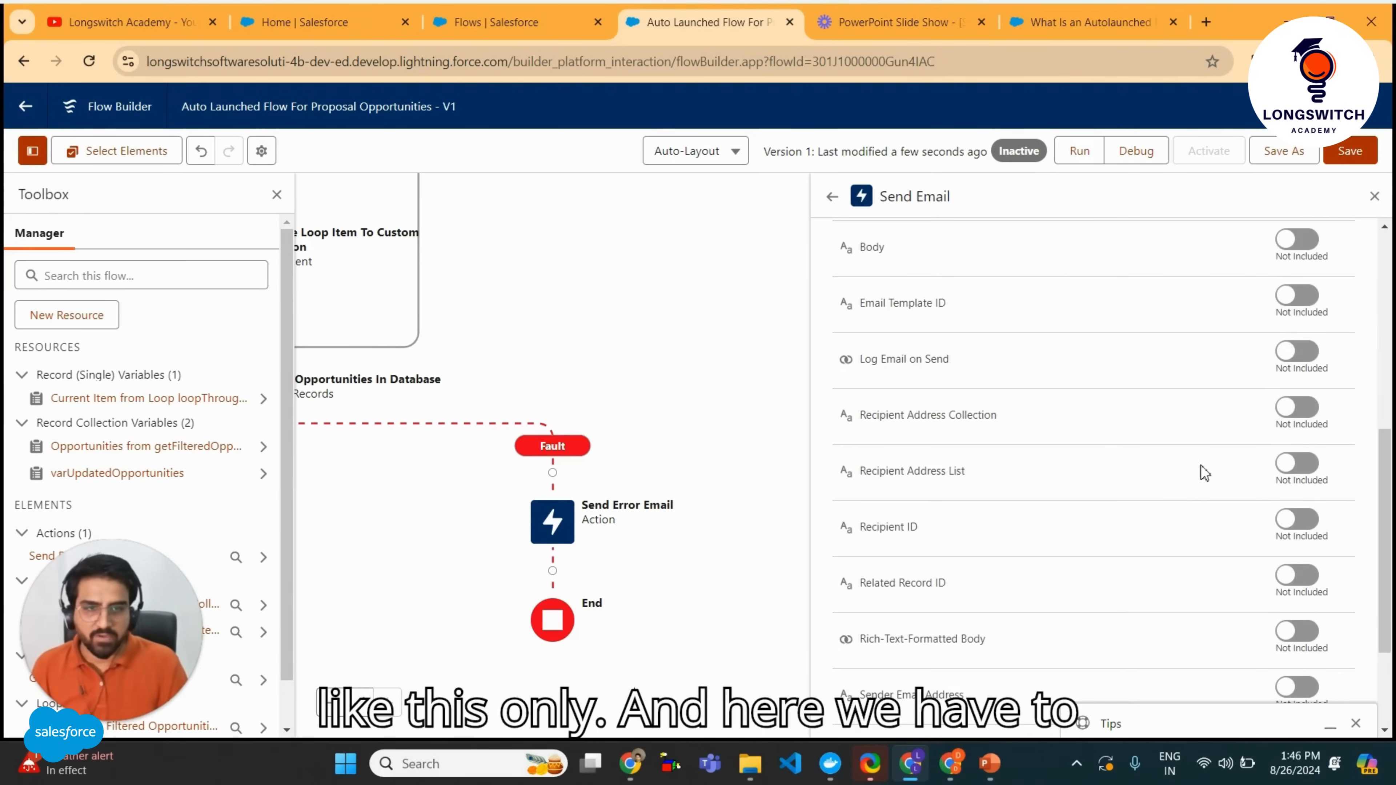
pyautogui.click(1299, 519)
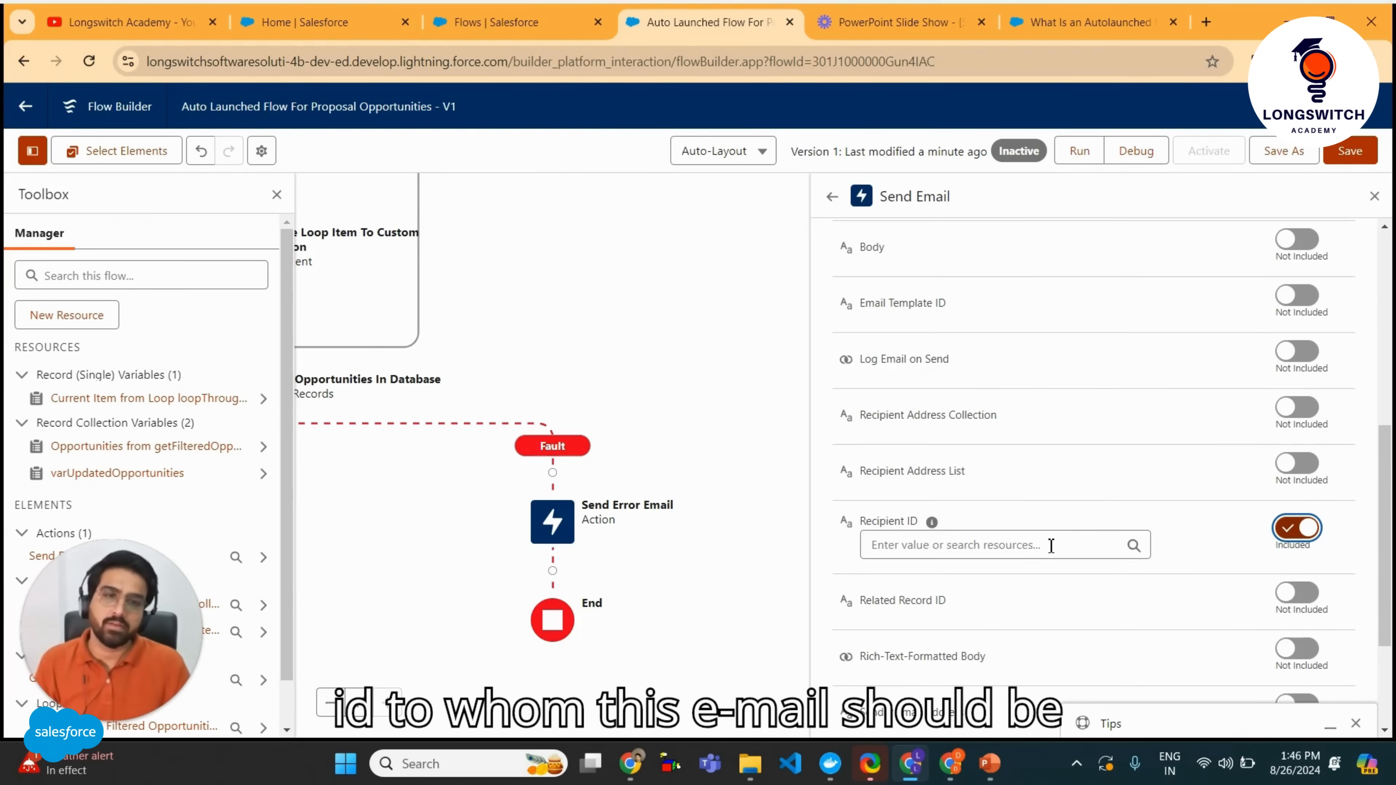
pyautogui.click(1051, 546)
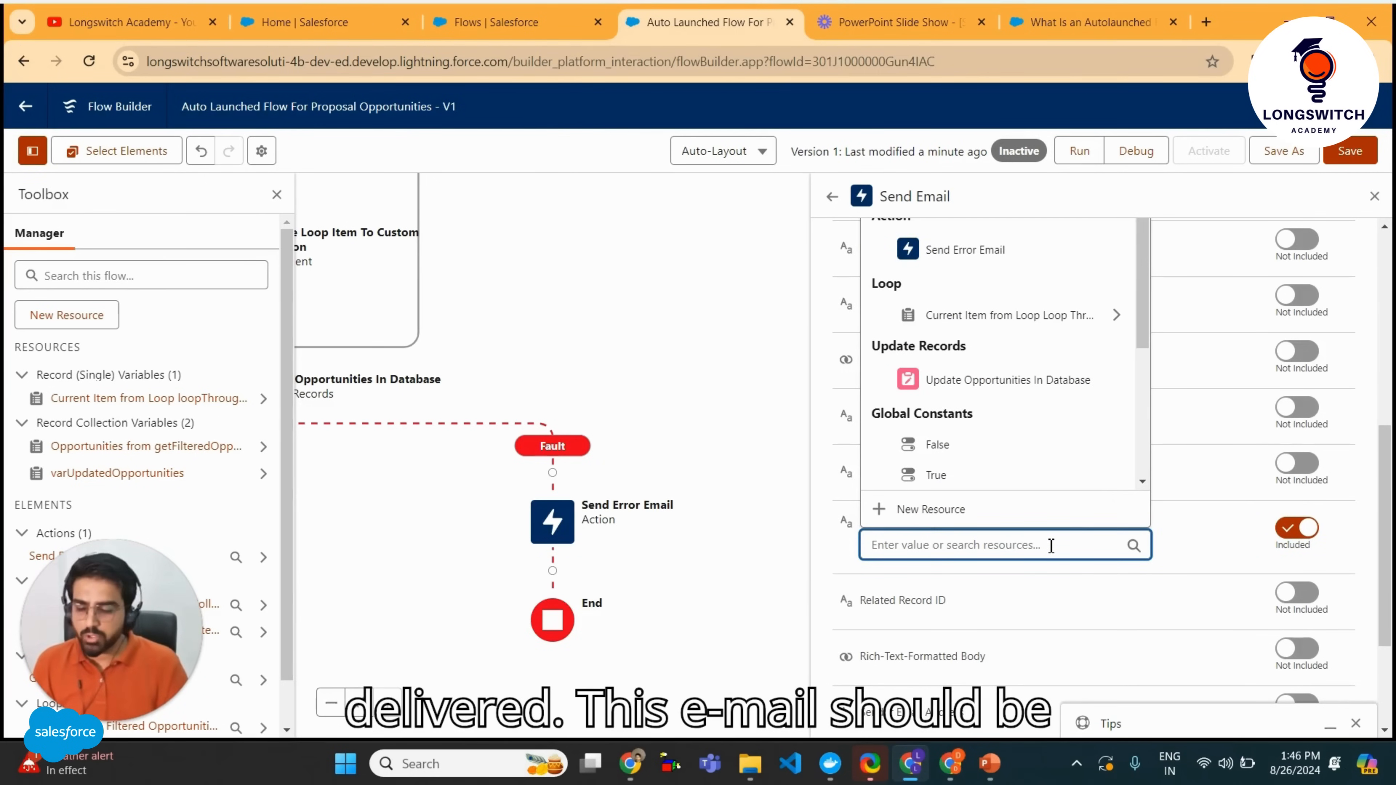
pyautogui.write('flow')
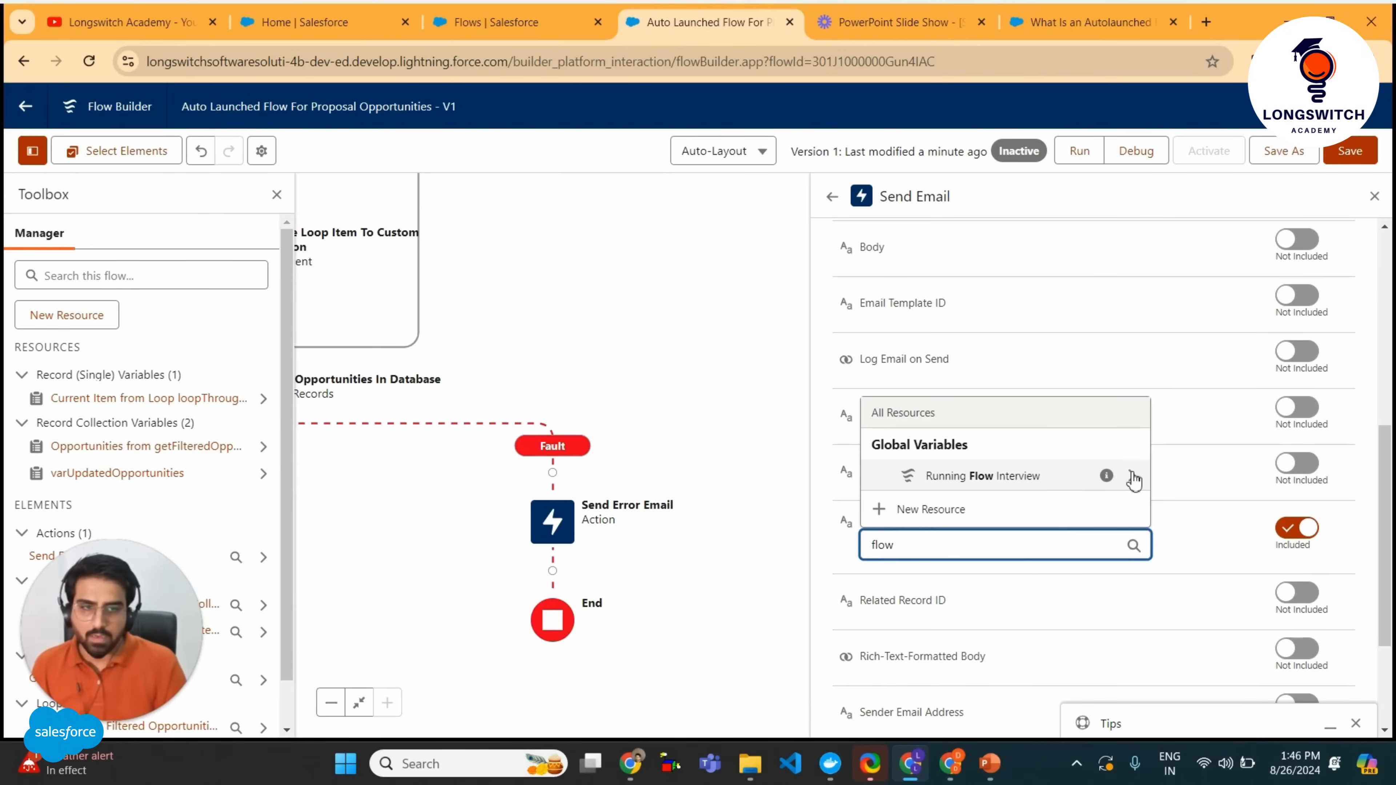
pyautogui.hotkey('ctrl', 'a')
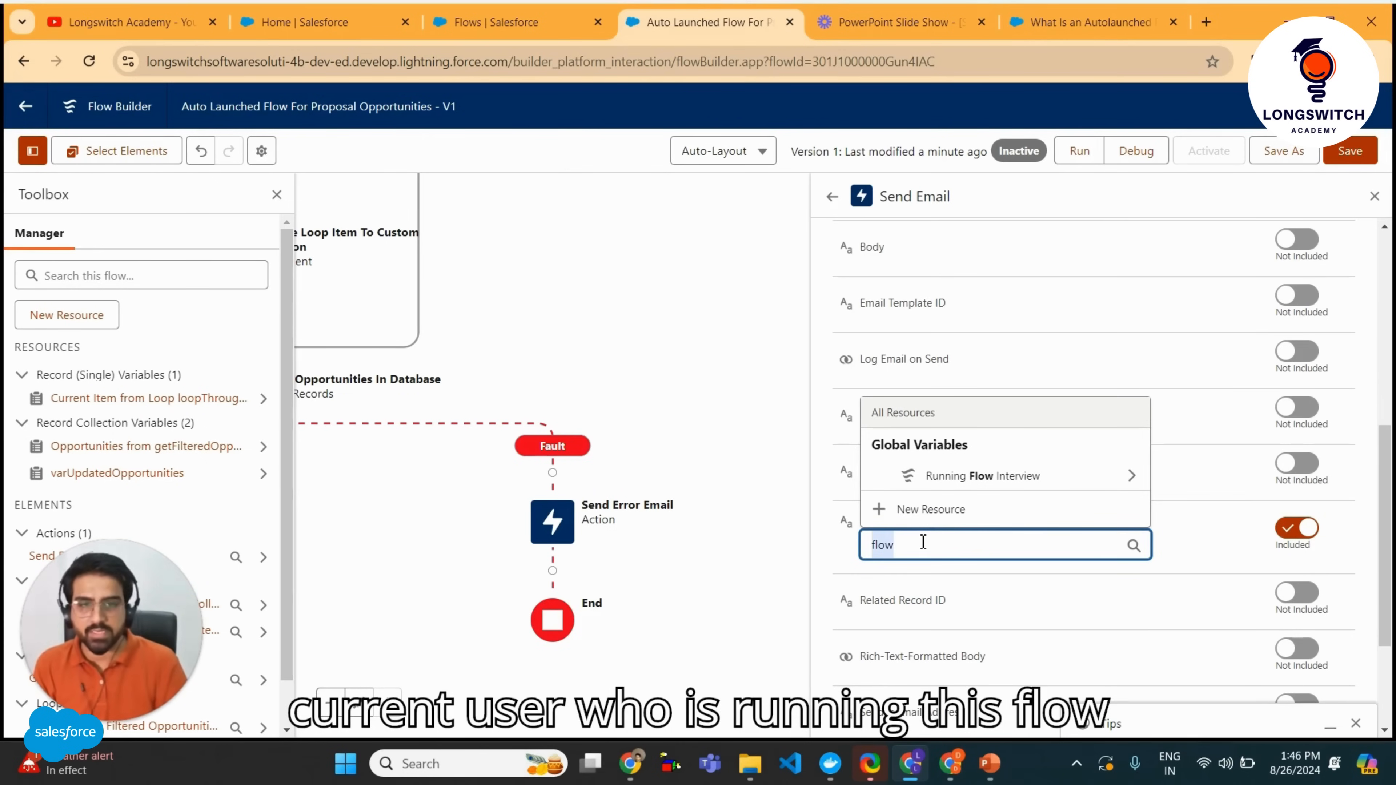
pyautogui.write('curre')
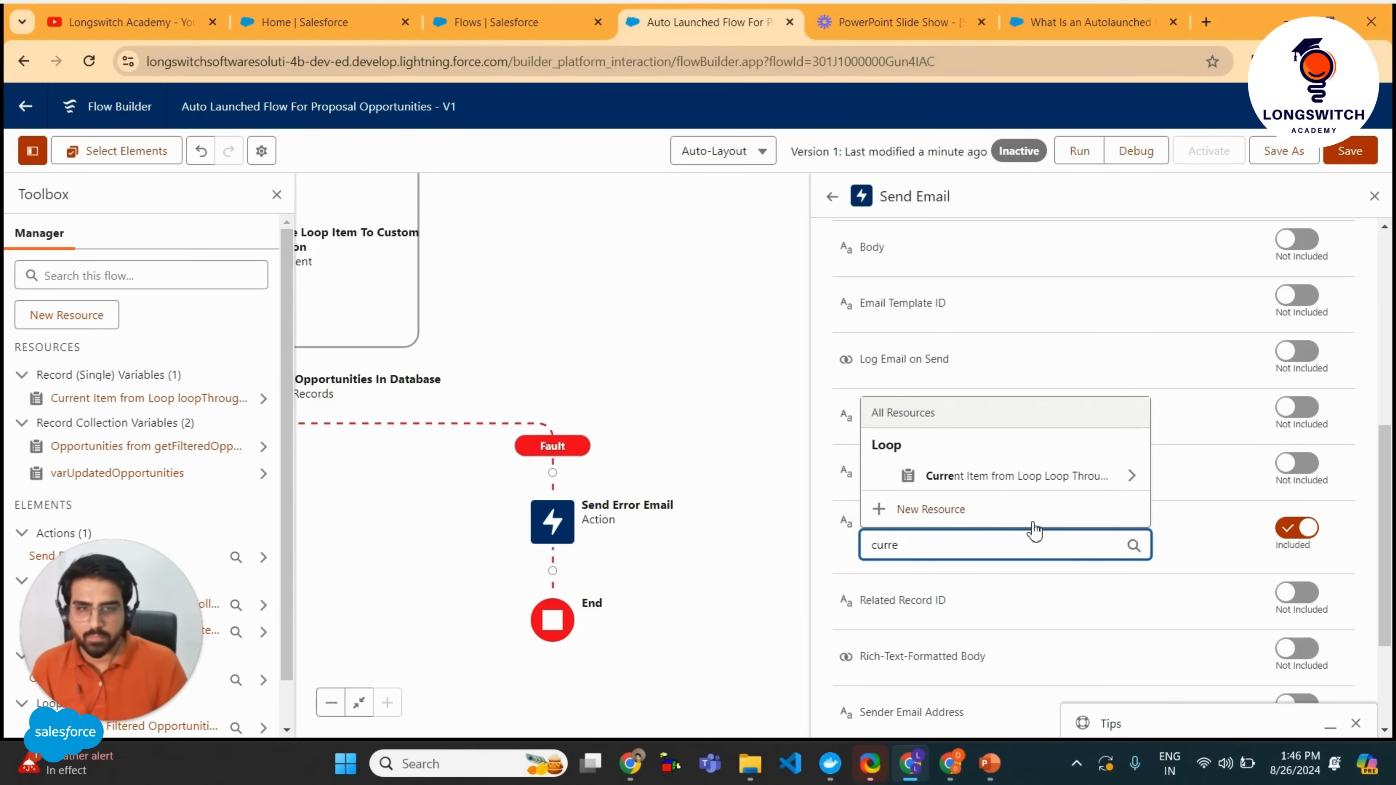
pyautogui.press('BackSpace')
pyautogui.press('BackSpace')
pyautogui.press('BackSpace')
pyautogui.press('BackSpace')
pyautogui.press('BackSpace')
# Find the Running User global variable and set the Recipient ID to its Id field.
pyautogui.write('user')
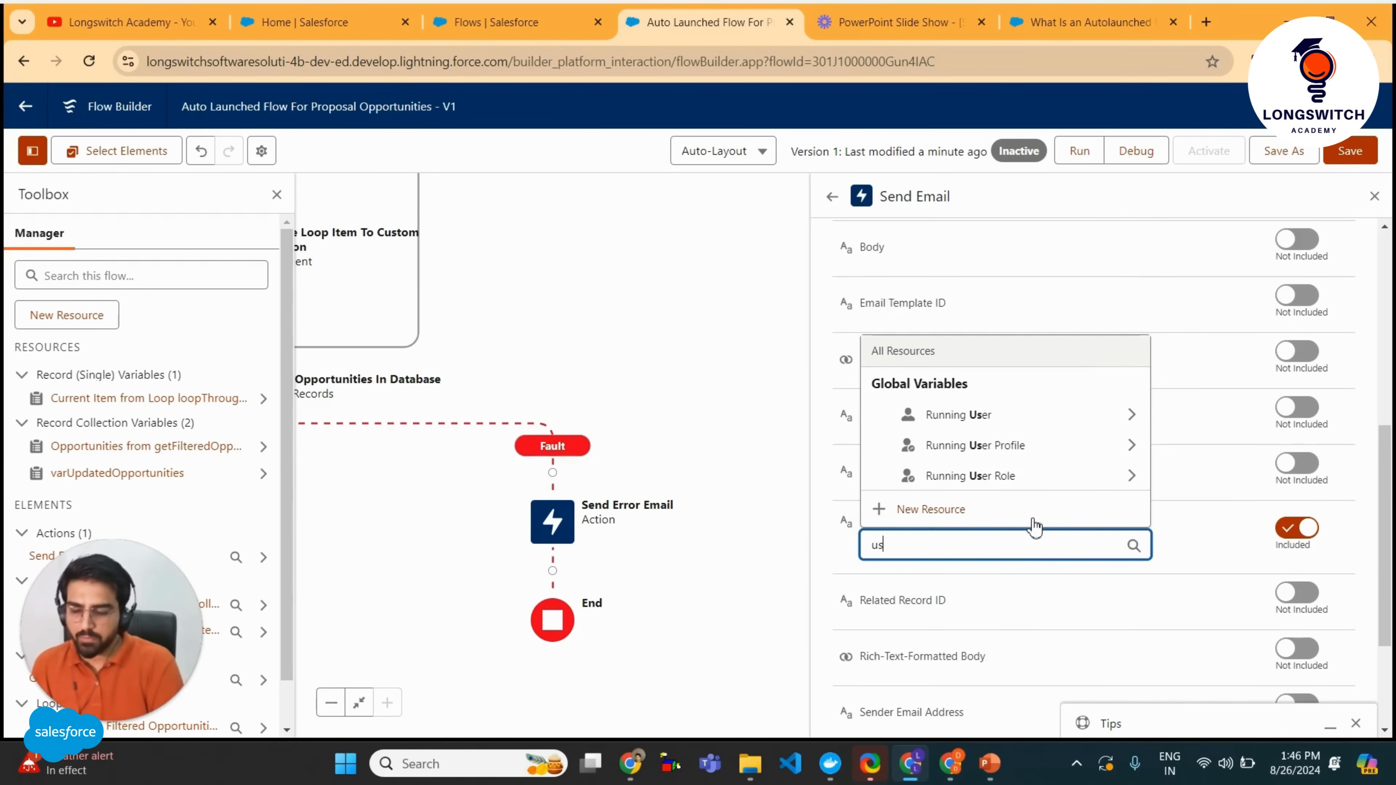
pyautogui.click(1132, 416)
pyautogui.scroll(-5, 963, 440)
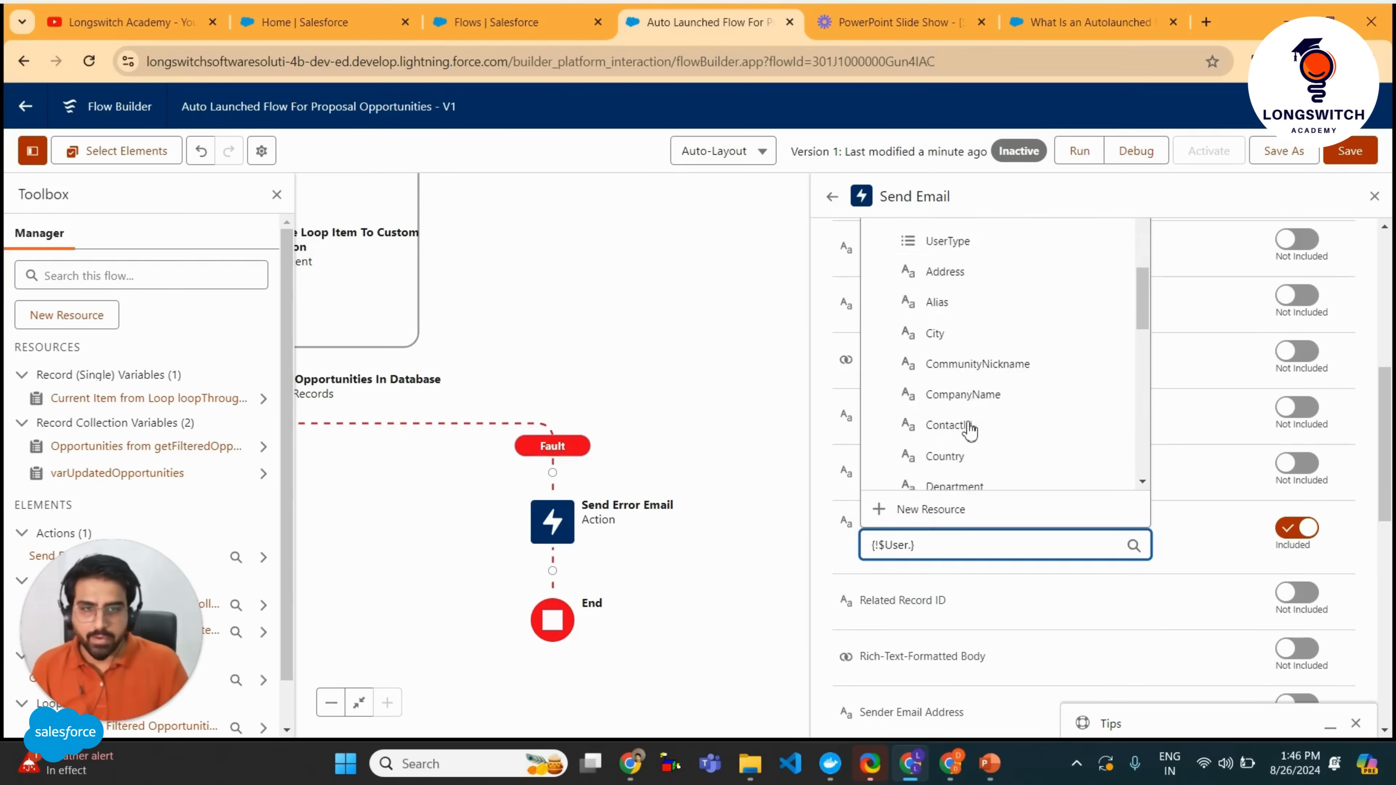
pyautogui.scroll(-3, 963, 440)
pyautogui.click(963, 440)
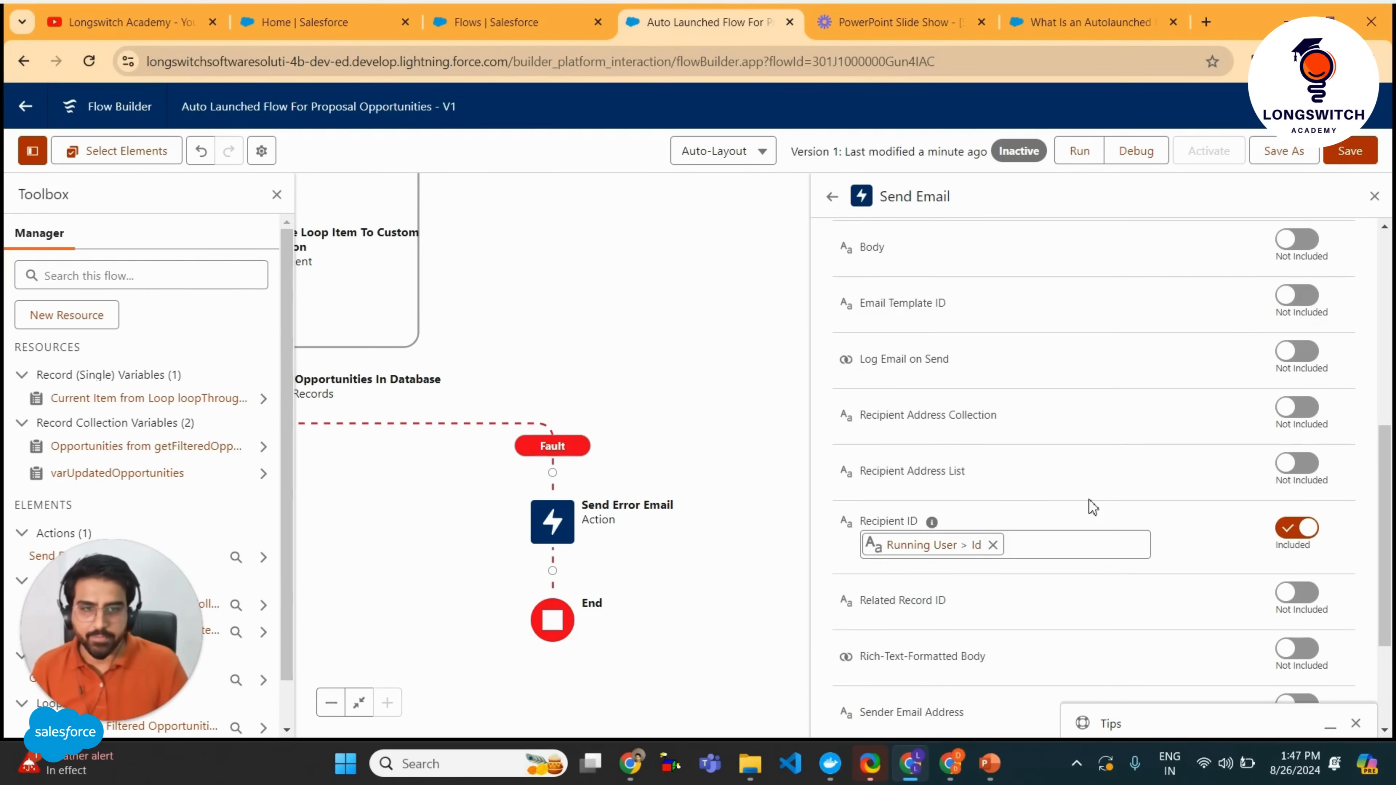
# Include the Subject input value and start a new variable resource for it with the API name varErrorEmailSubject.
pyautogui.scroll(-3, 934, 577)
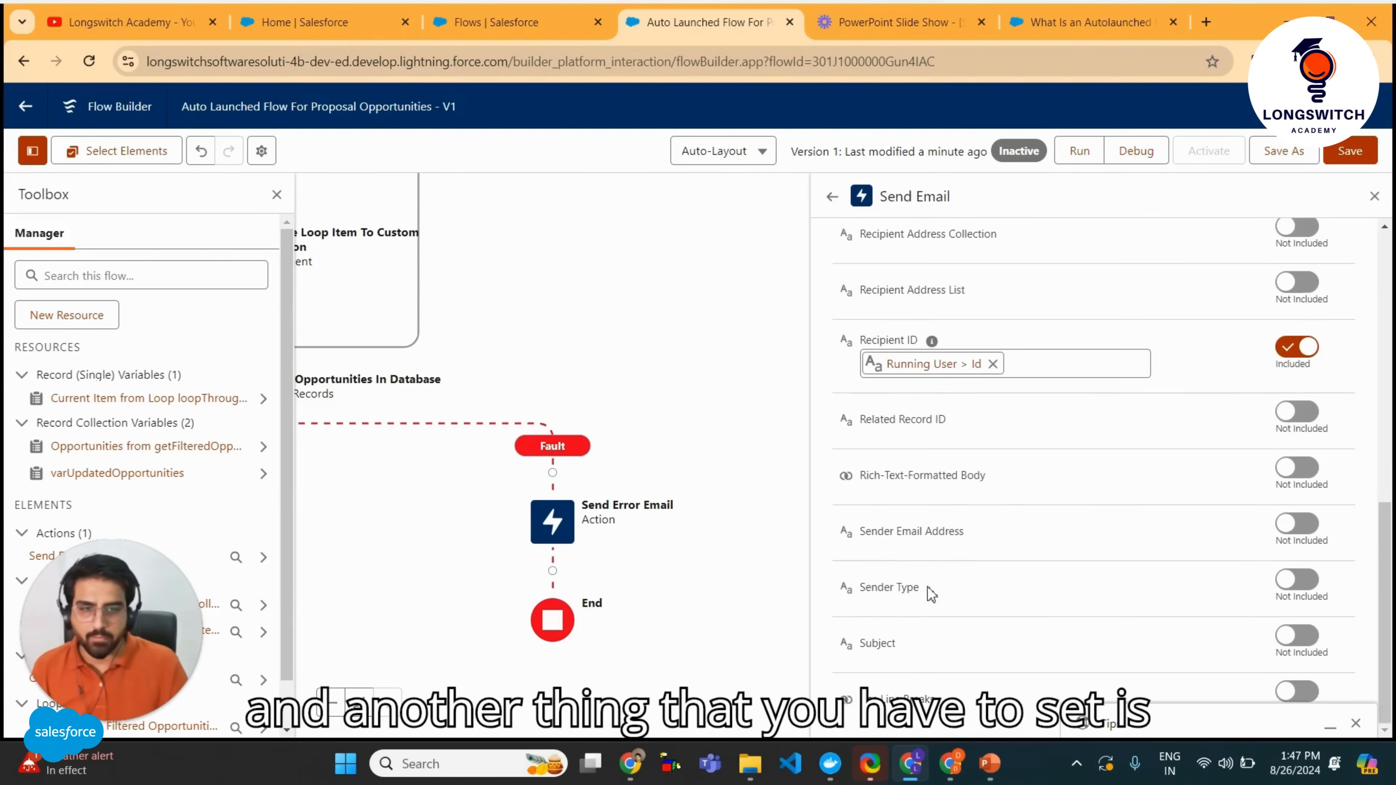
pyautogui.click(1297, 635)
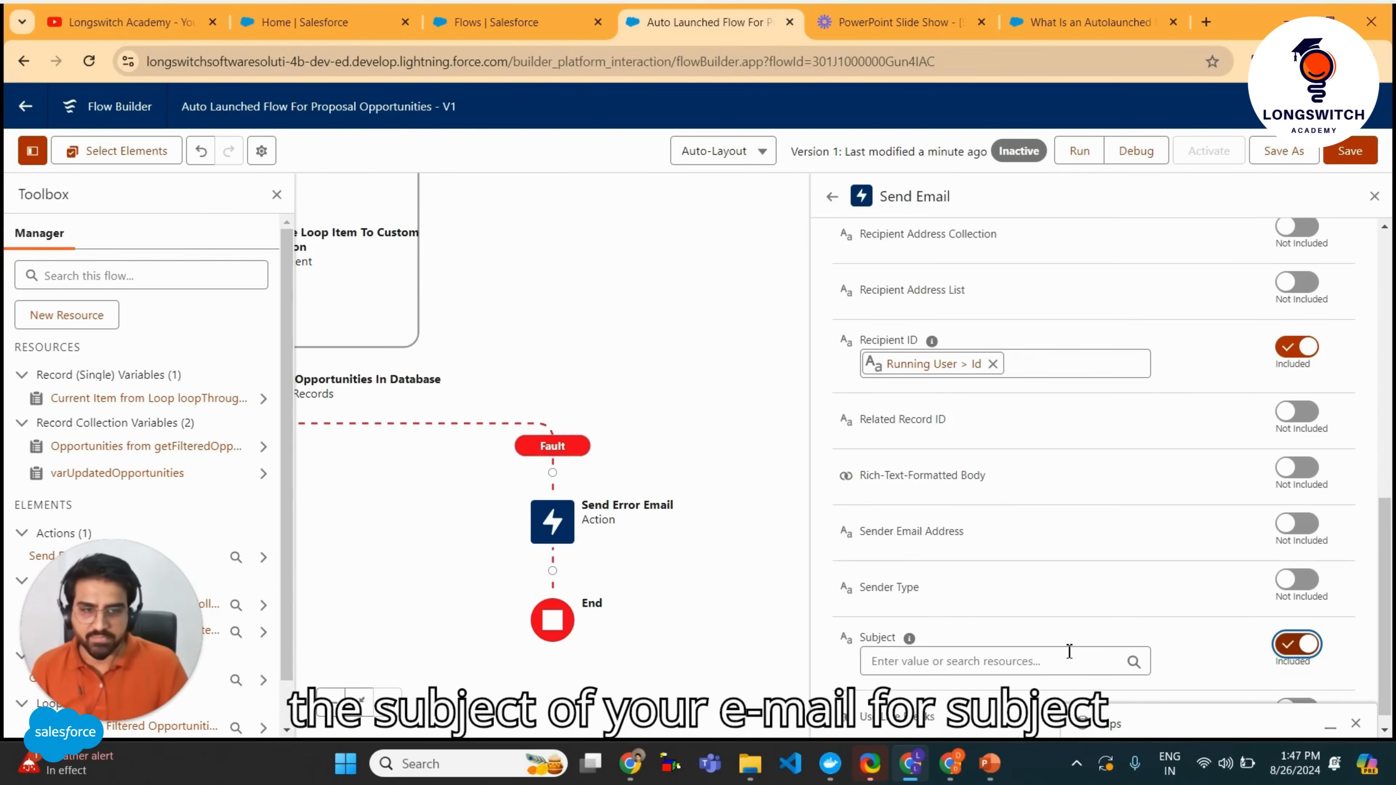
pyautogui.click(959, 644)
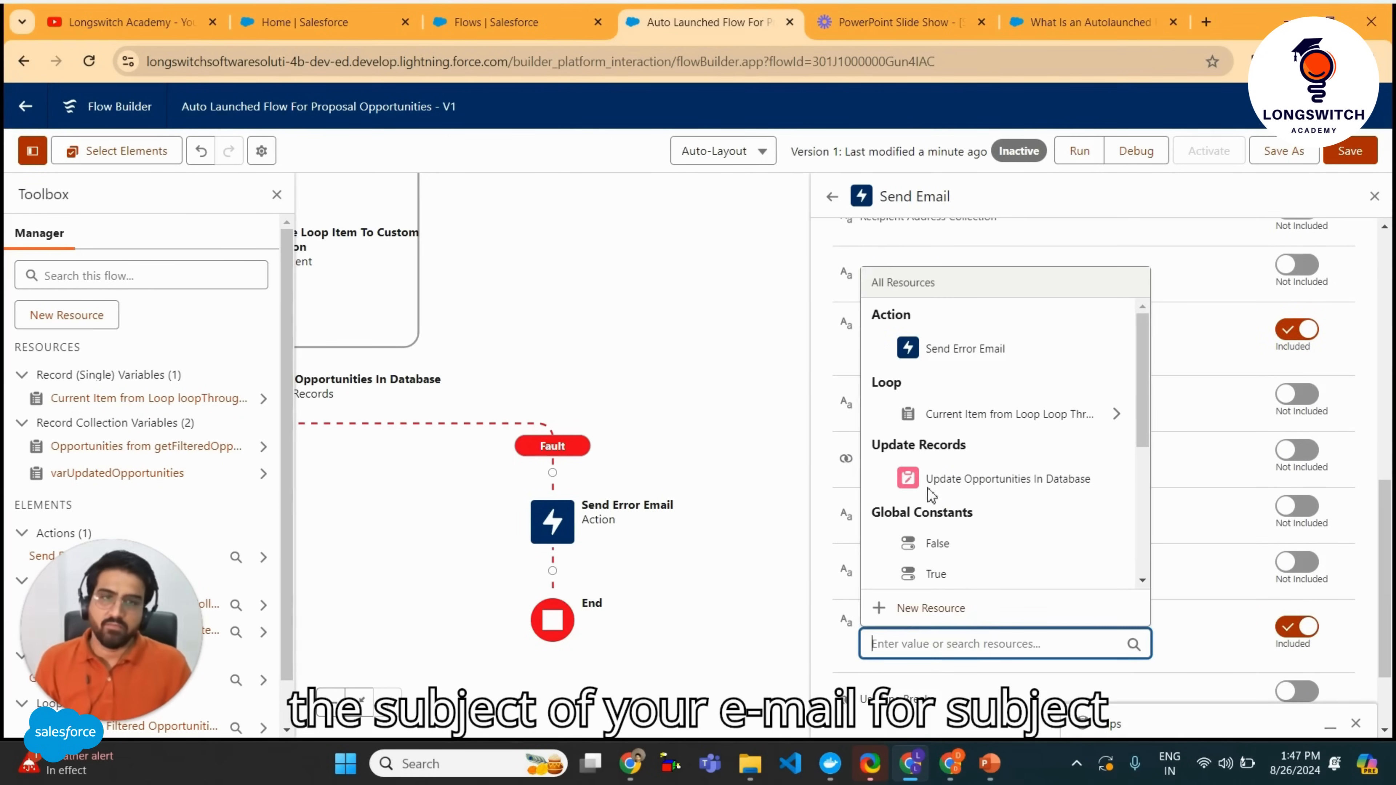
pyautogui.click(937, 607)
pyautogui.click(419, 333)
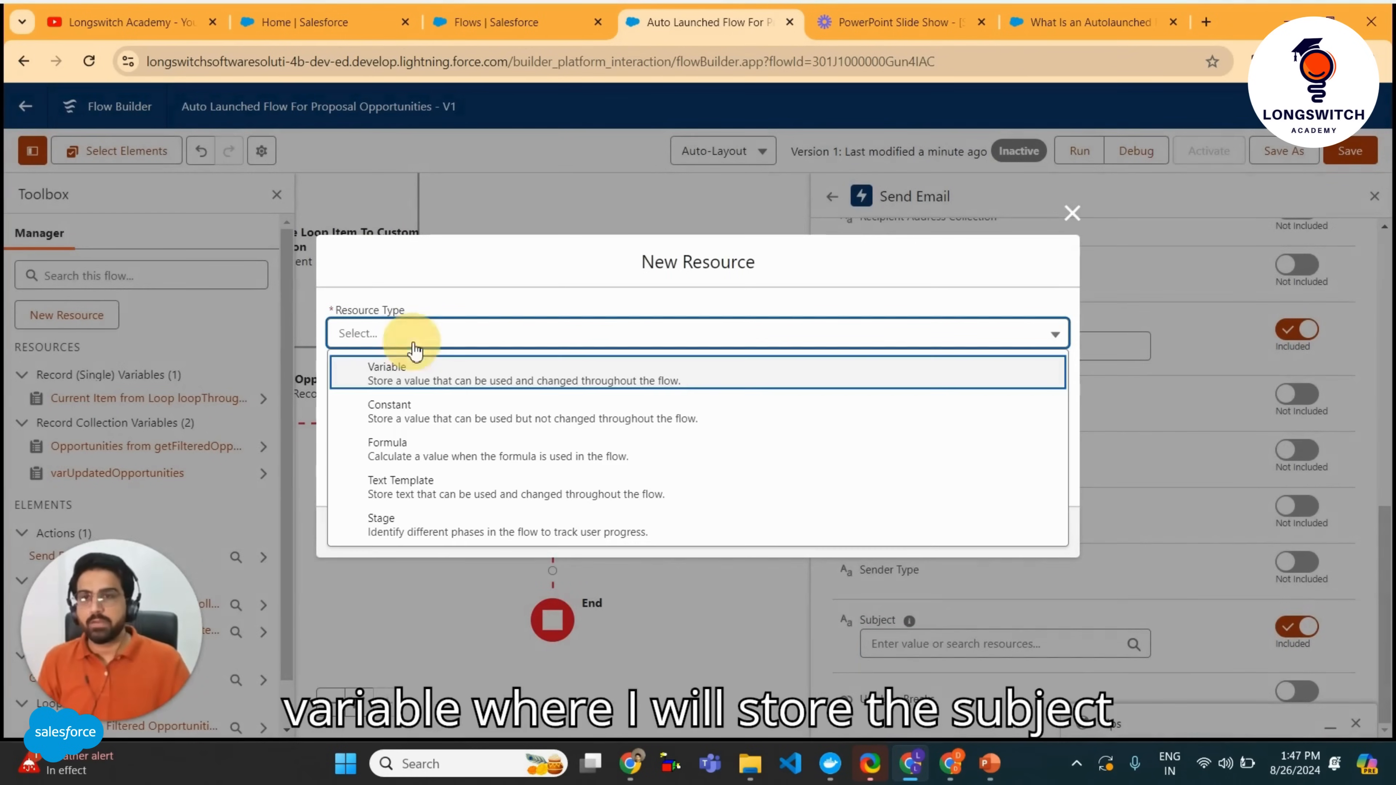
pyautogui.click(458, 368)
pyautogui.click(427, 373)
pyautogui.write('var')
pyautogui.write('E')
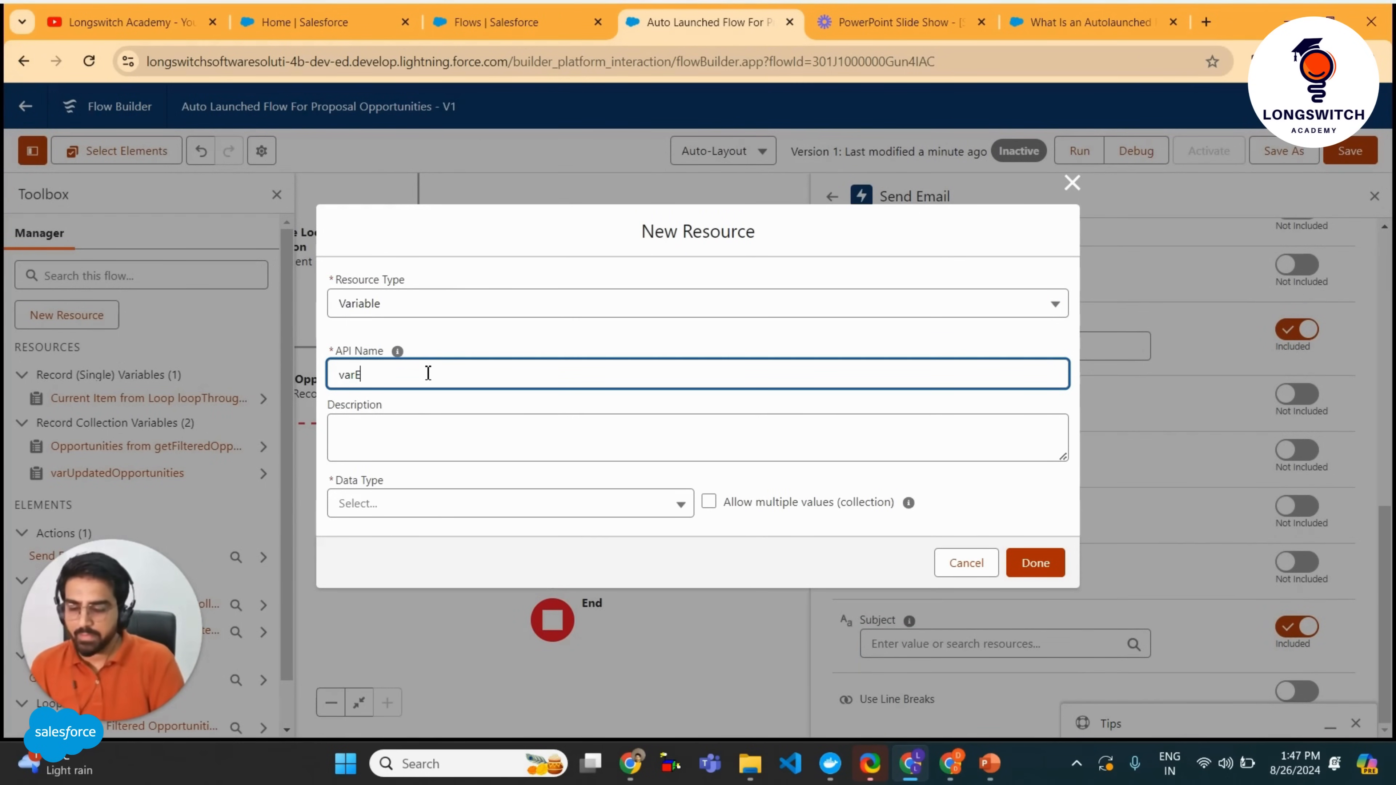
pyautogui.write('rrorEmail')
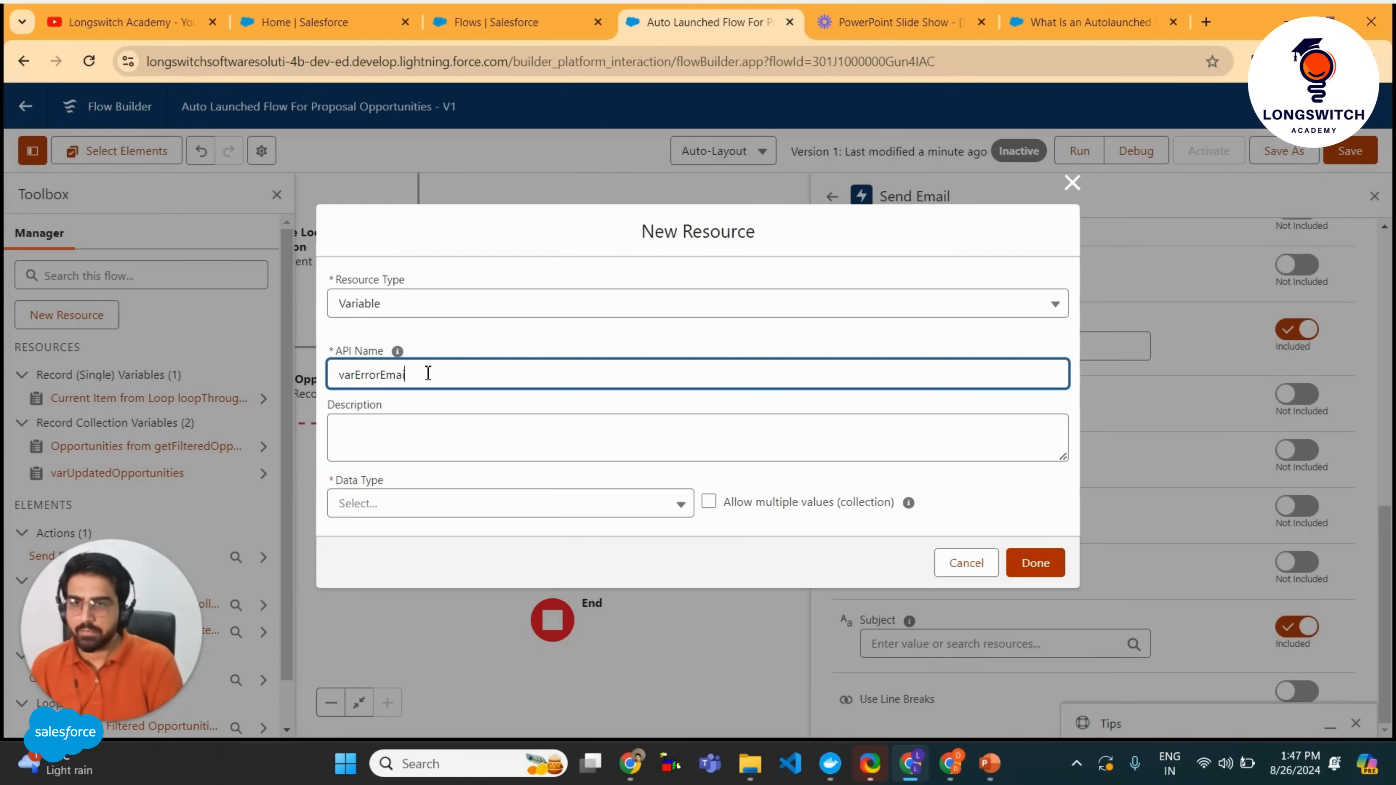
pyautogui.write('Subject')
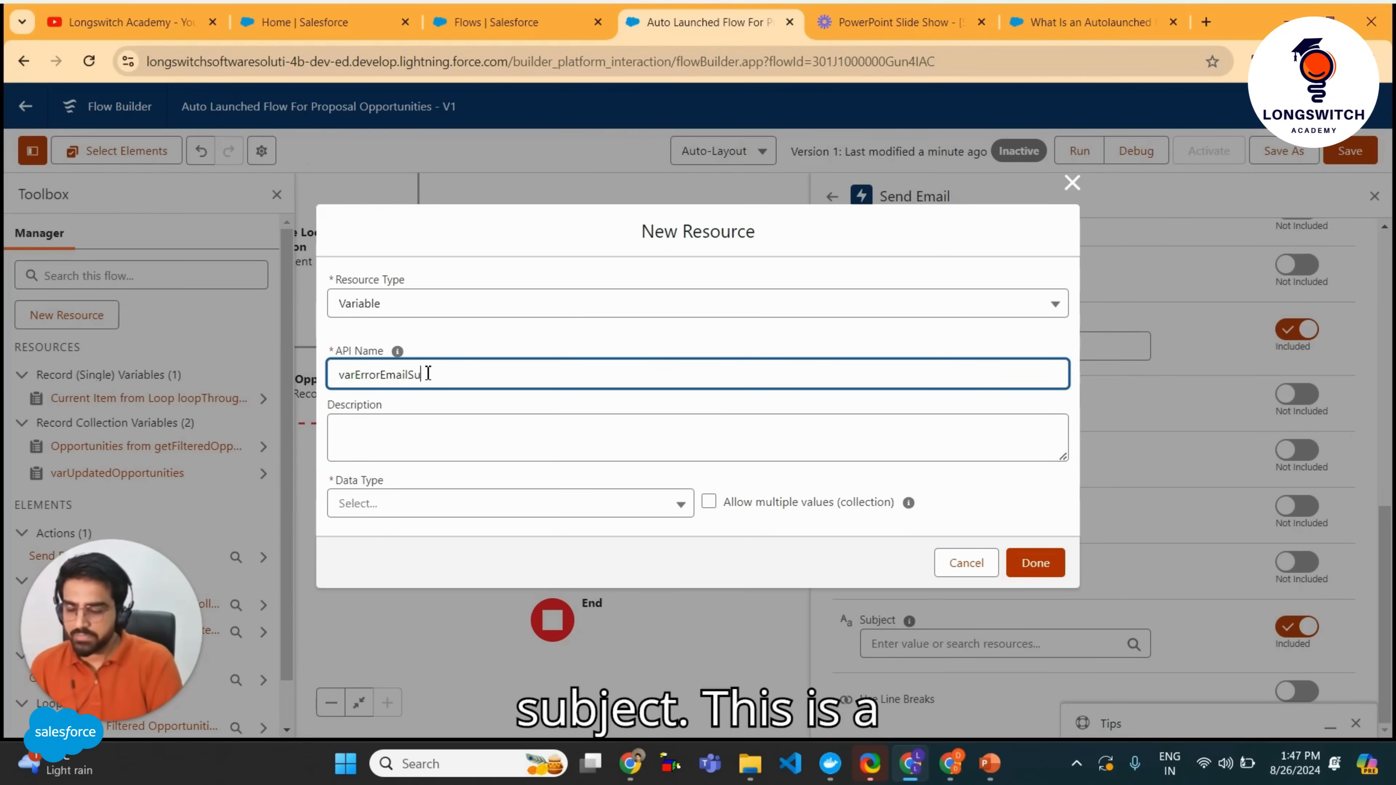
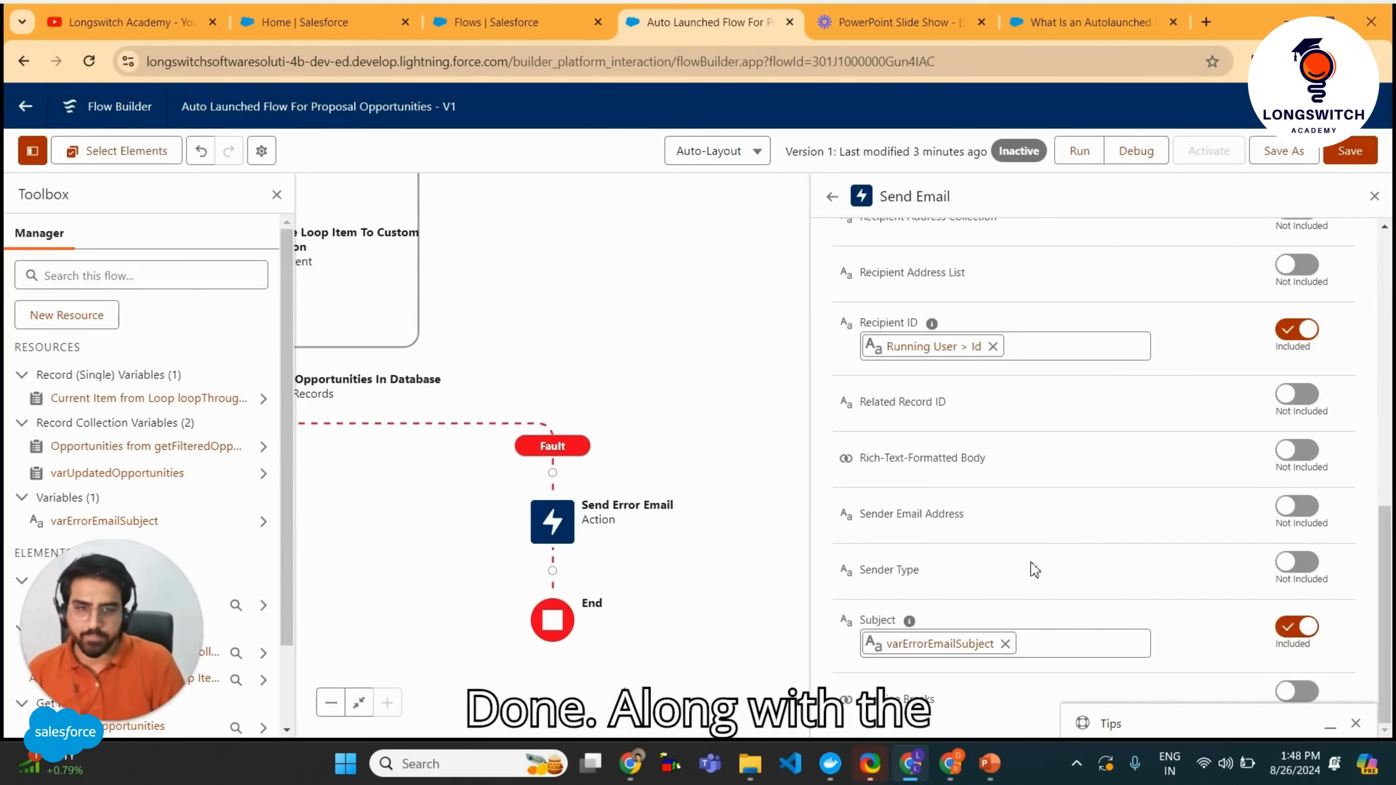
# Include the Body input value, set it to Running Flow Interview > FaultMessage, and save the flow.
pyautogui.scroll(6, 1031, 564)
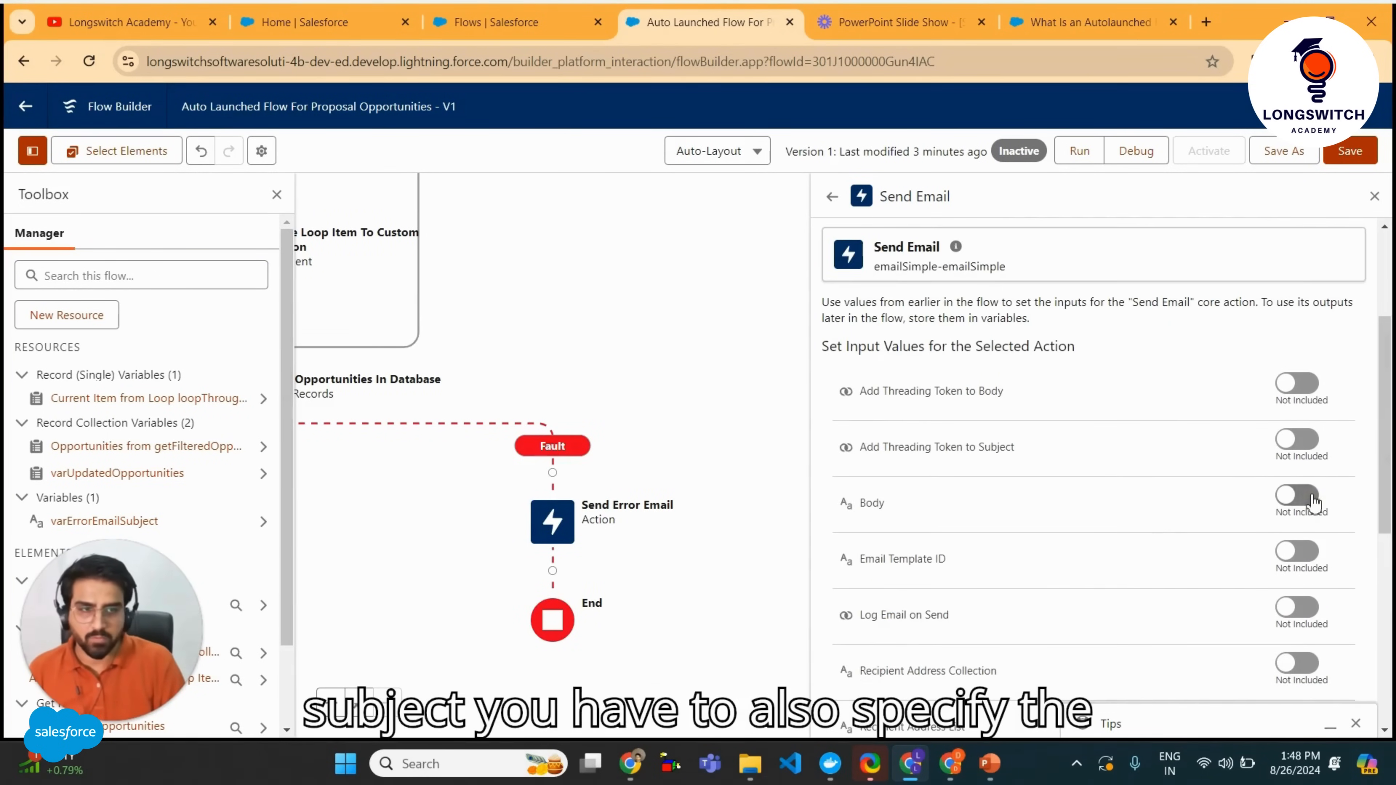
pyautogui.click(1299, 497)
pyautogui.click(1014, 520)
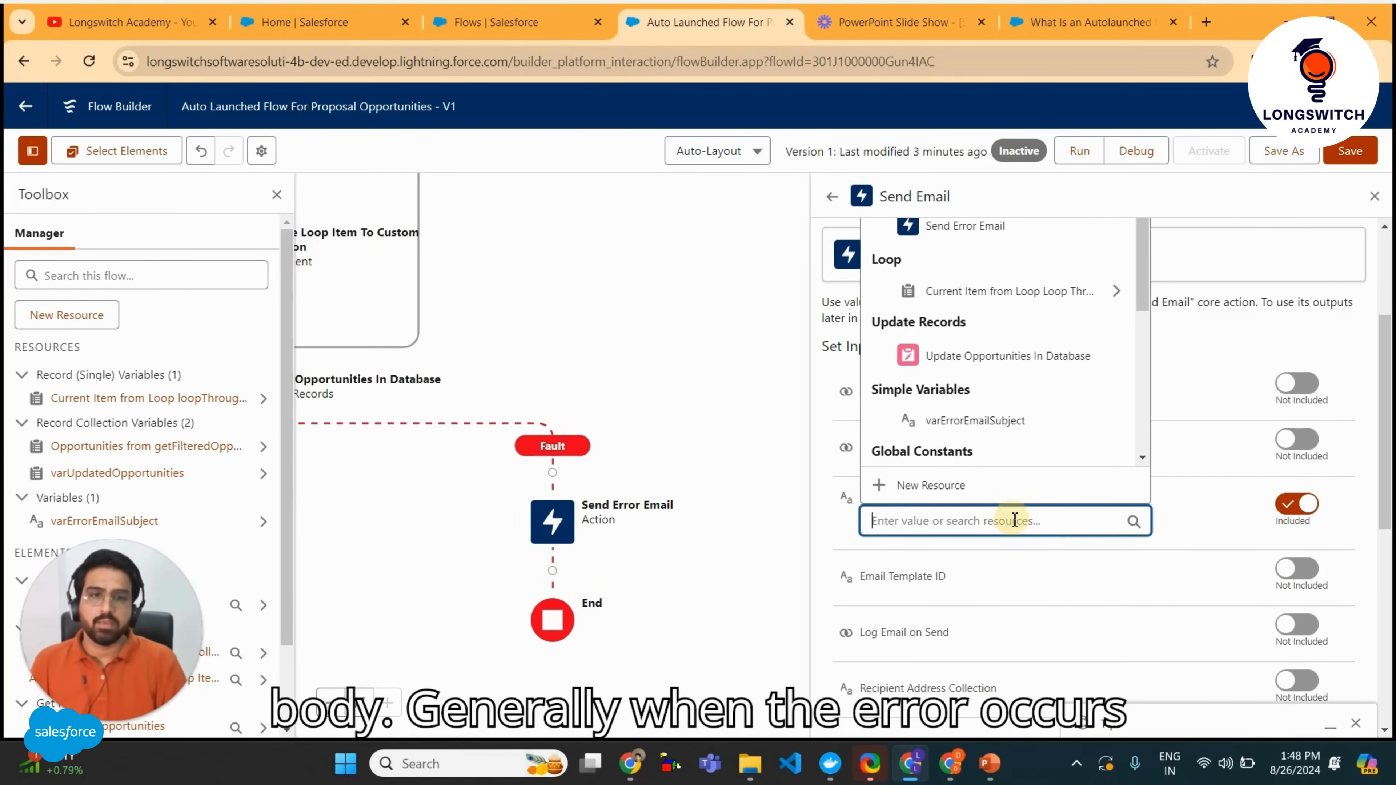
pyautogui.write('flow')
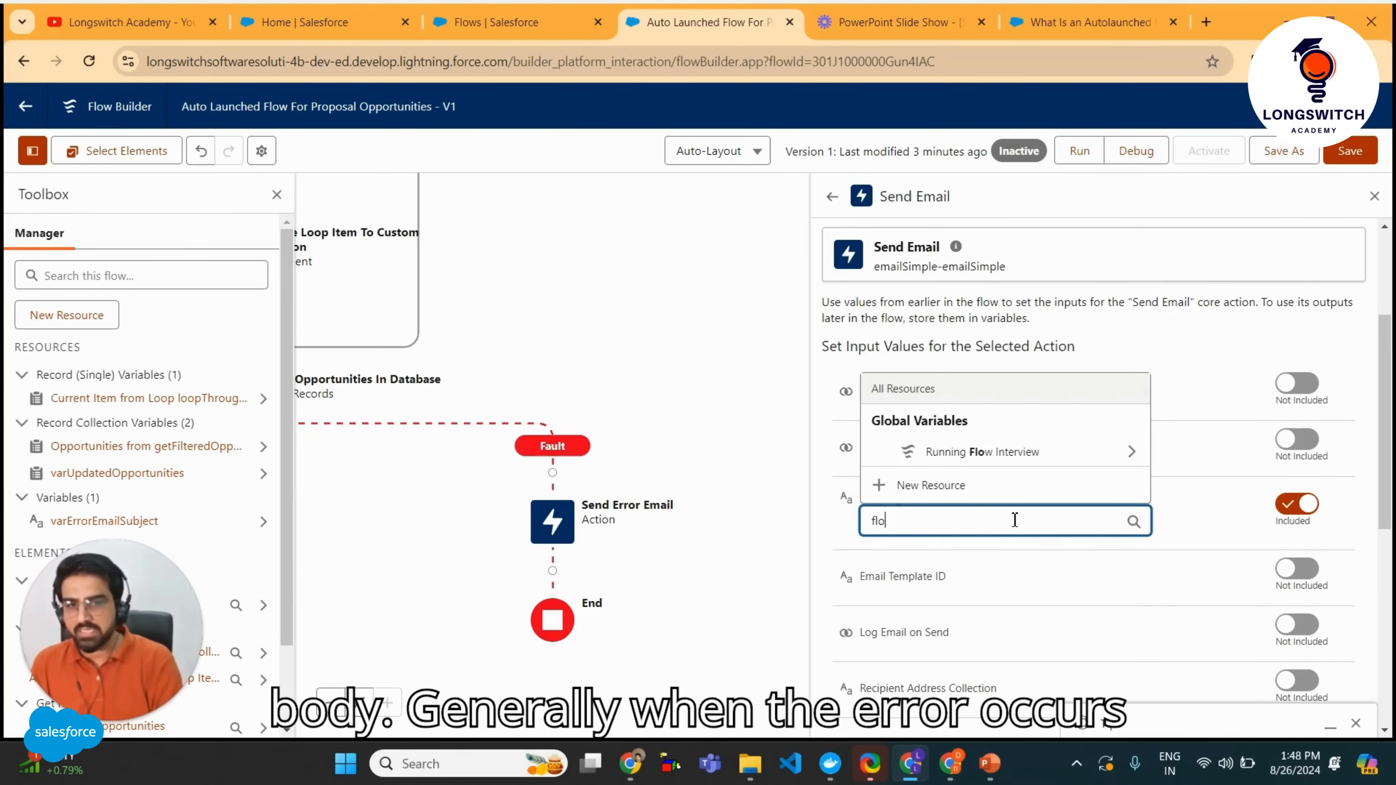
pyautogui.click(1132, 452)
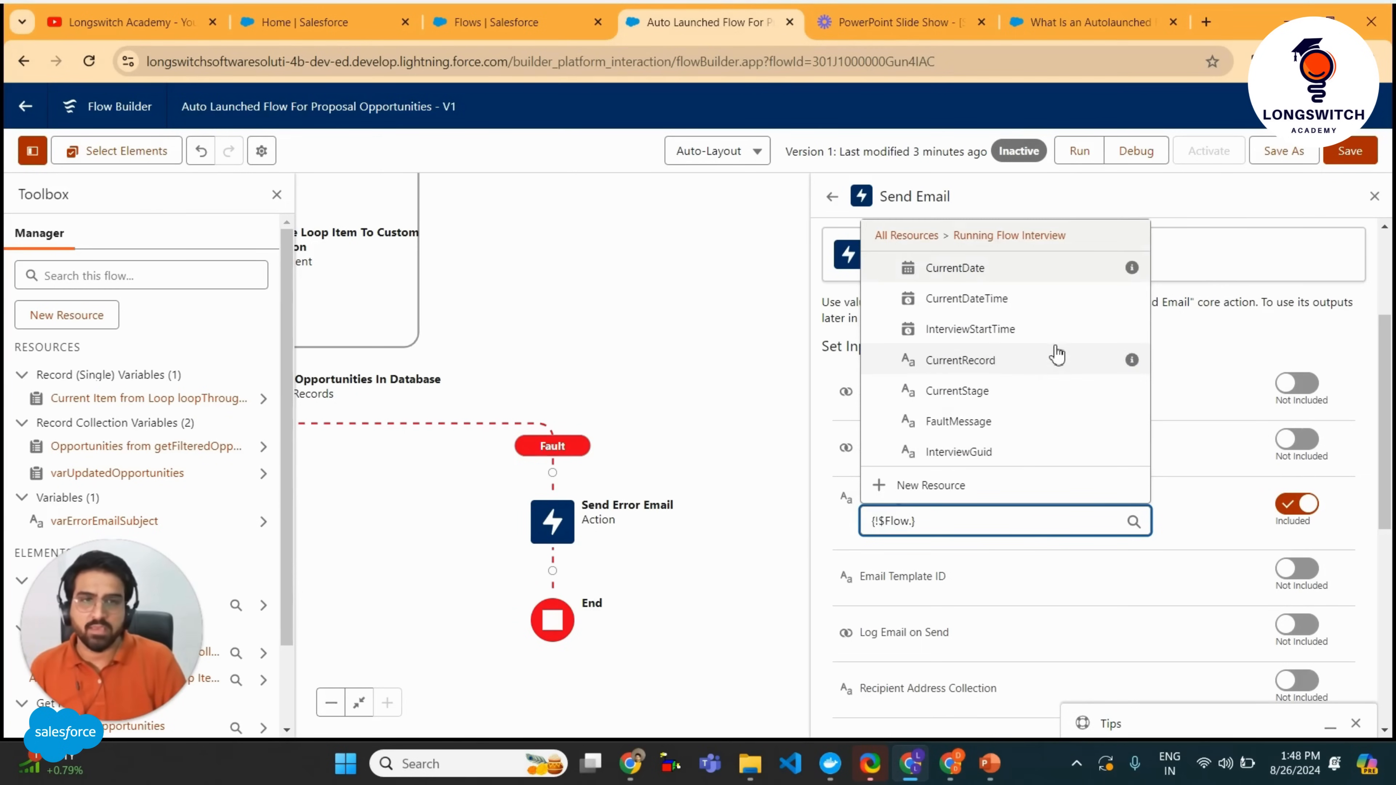
pyautogui.scroll(-2, 1017, 385)
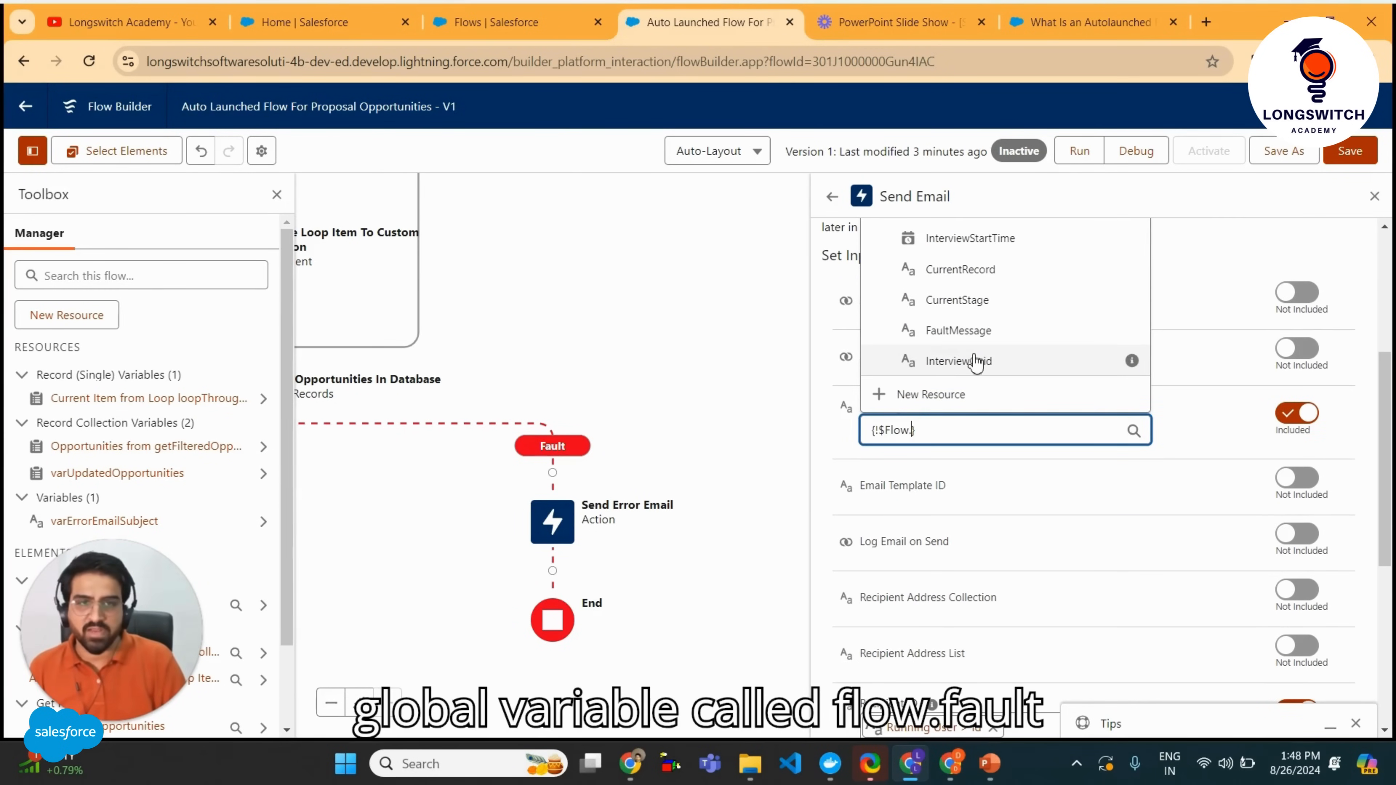
pyautogui.click(958, 331)
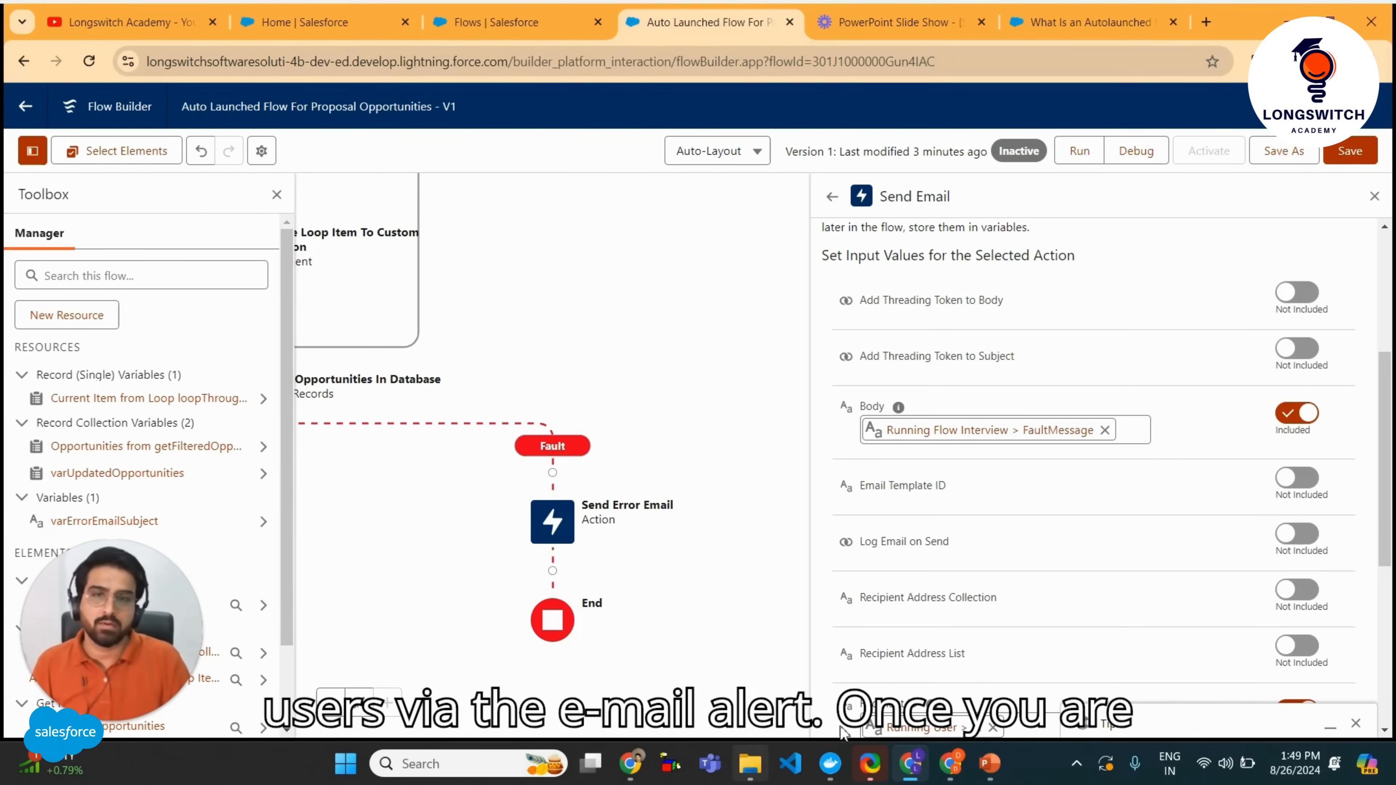
pyautogui.click(1349, 159)
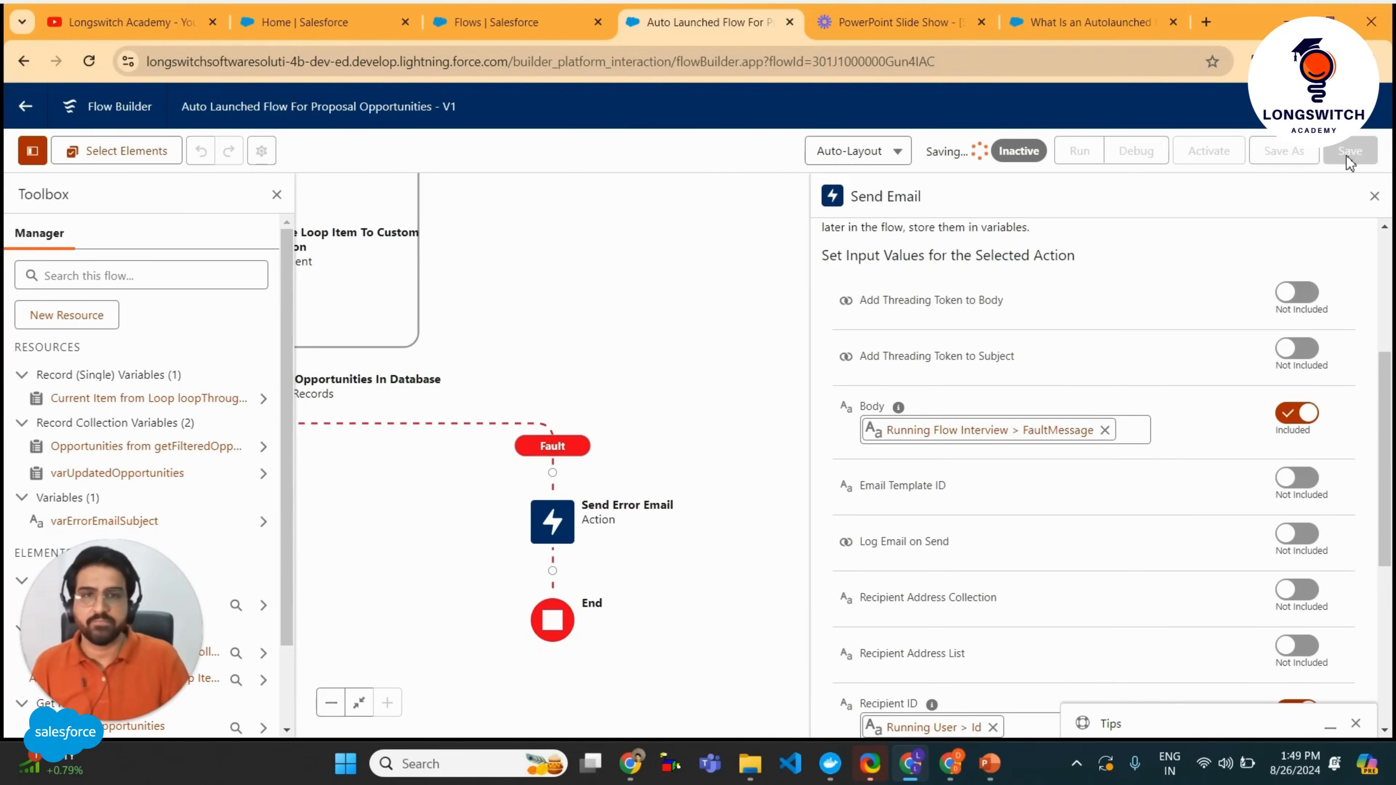
pyautogui.click(1374, 196)
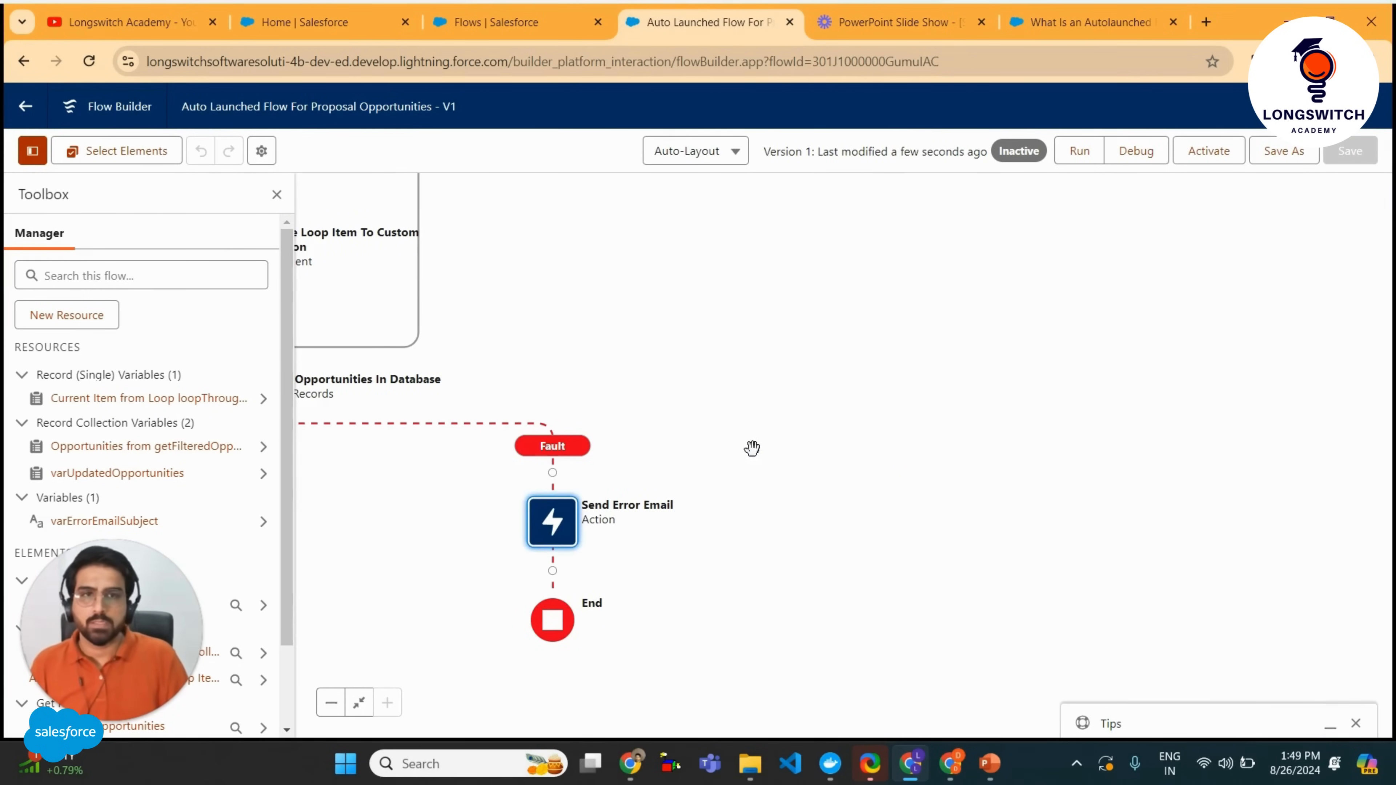
# Debug the flow with the default options and check the Get Filtered Opportunities result against the exercise slide in PowerPoint.
pyautogui.moveTo(714, 451); pyautogui.dragTo(955, 727)
pyautogui.moveTo(855, 413); pyautogui.dragTo(865, 520)
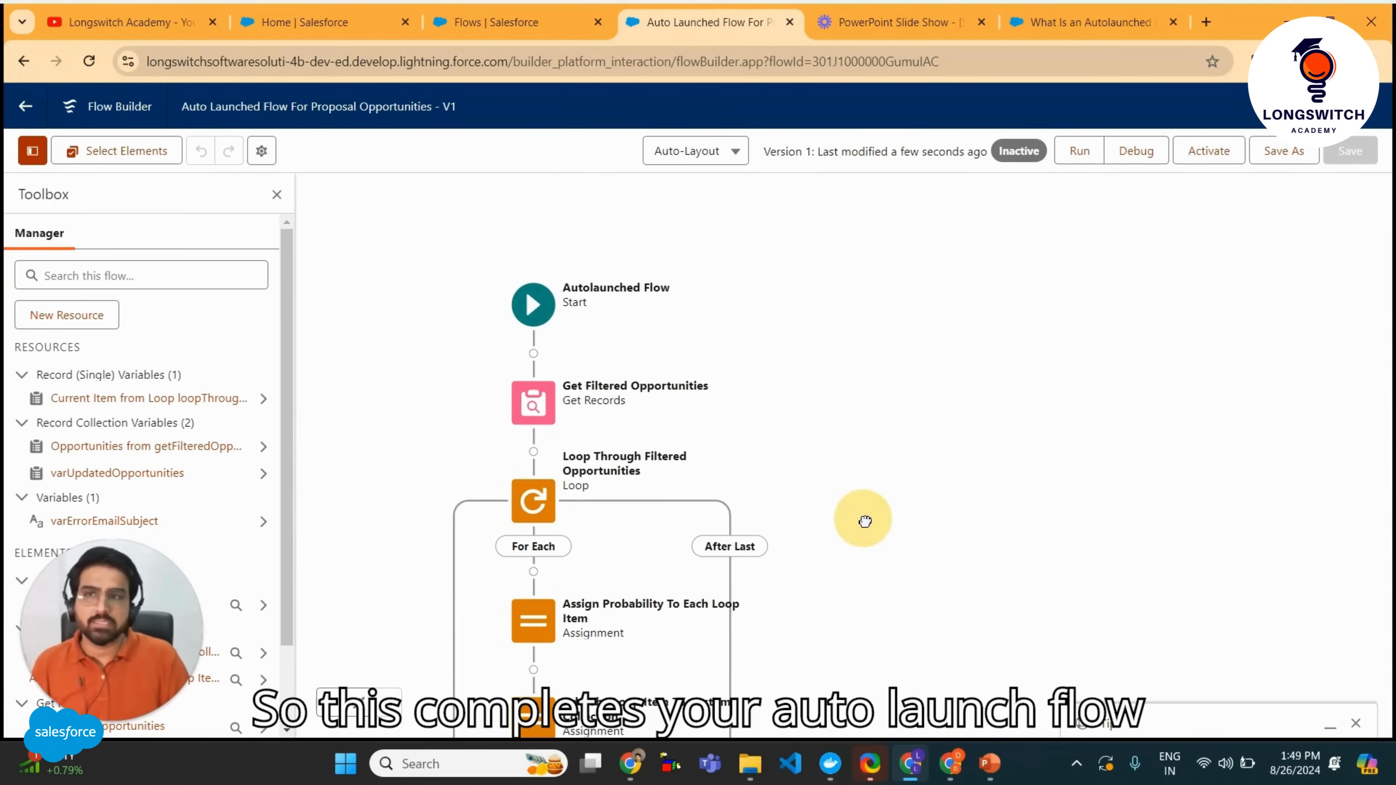
pyautogui.click(1137, 158)
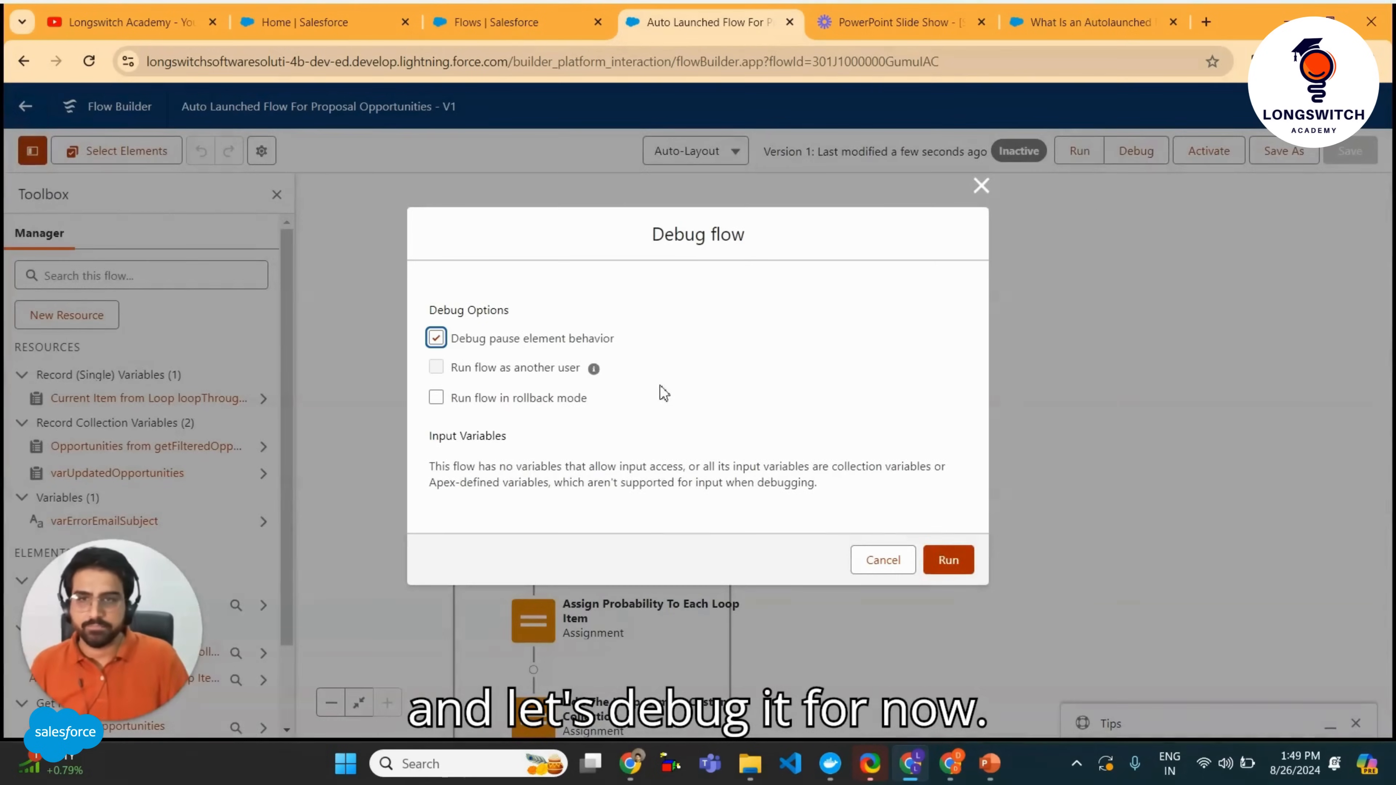
pyautogui.click(945, 566)
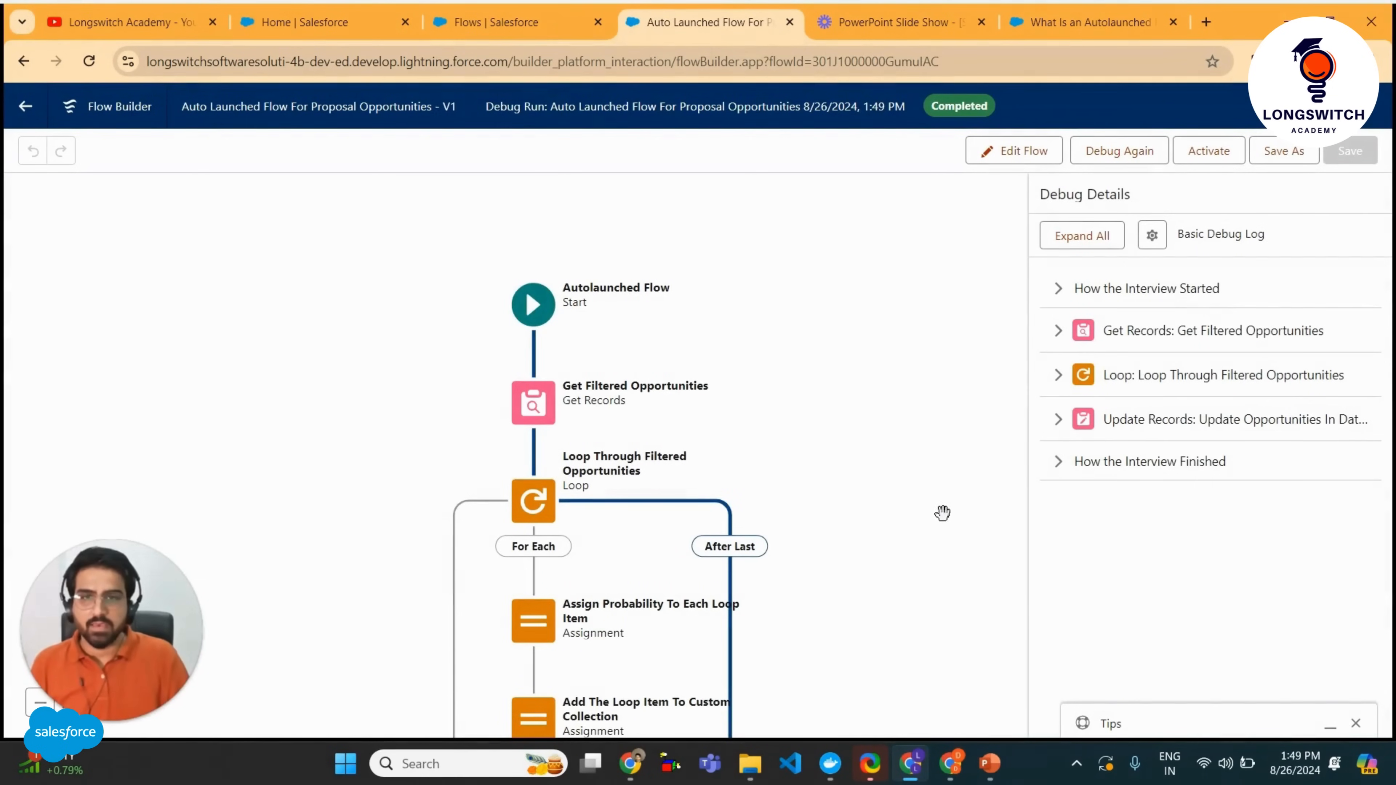
pyautogui.click(1056, 332)
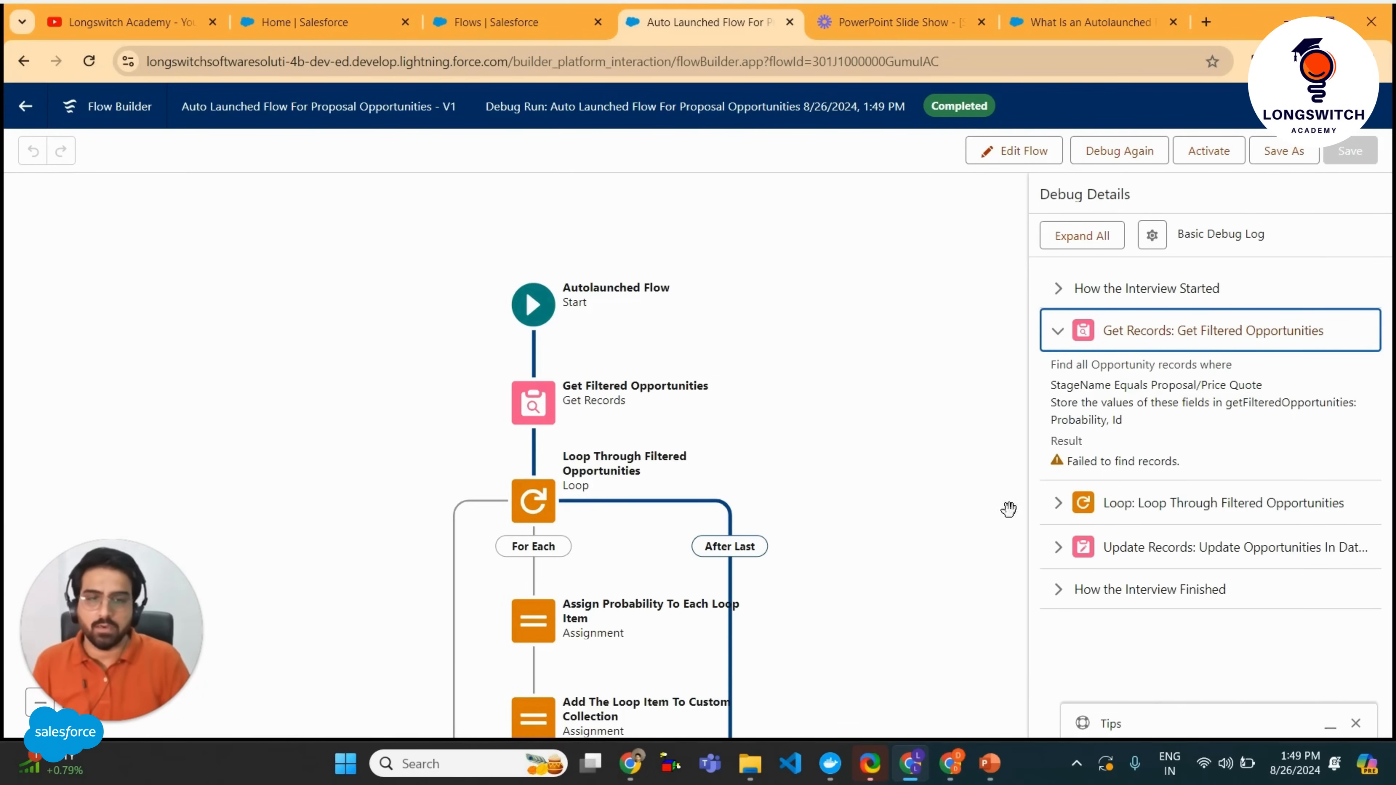
pyautogui.click(998, 773)
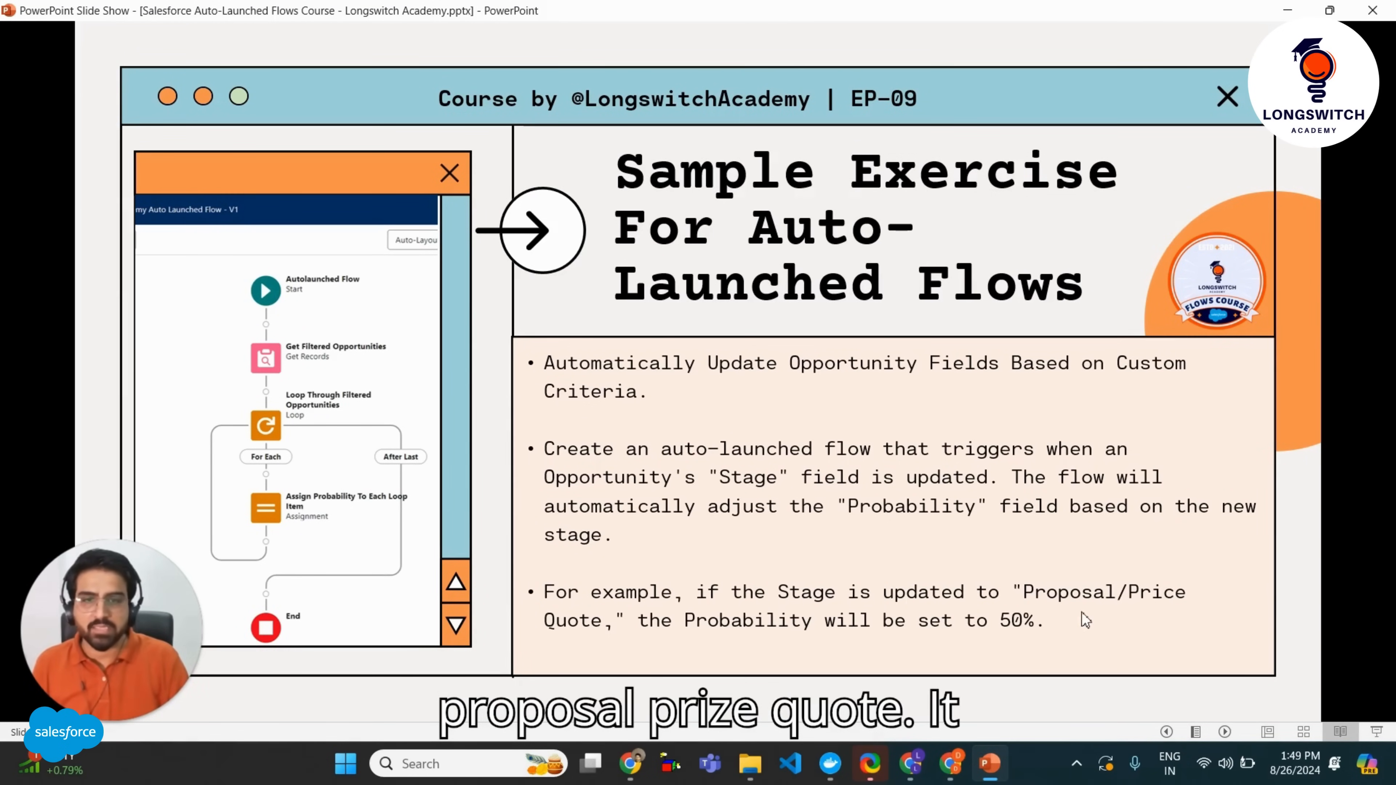
pyautogui.click(992, 766)
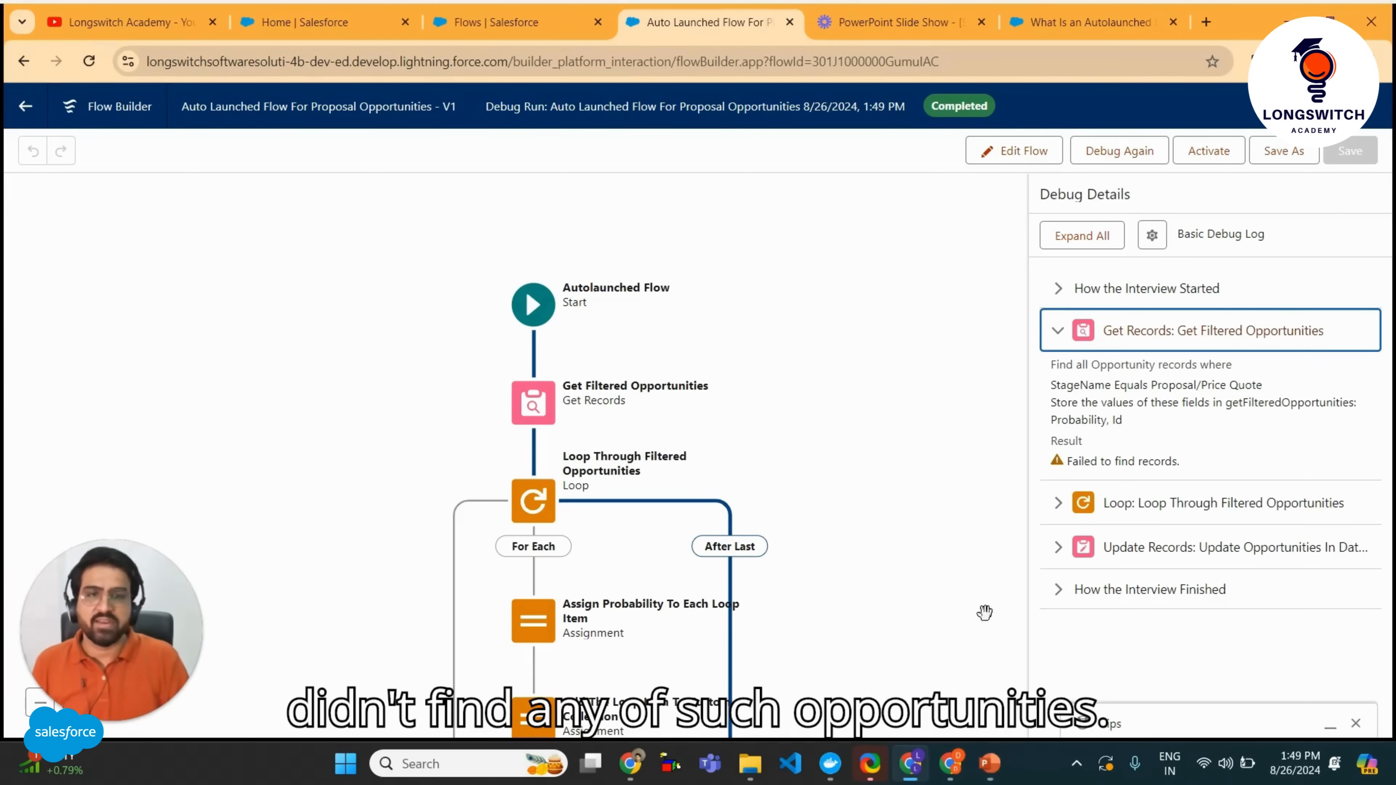
# Go to Opportunities in the Salesforce org and open the Longswitch Academy 10K Or More record.
pyautogui.click(309, 22)
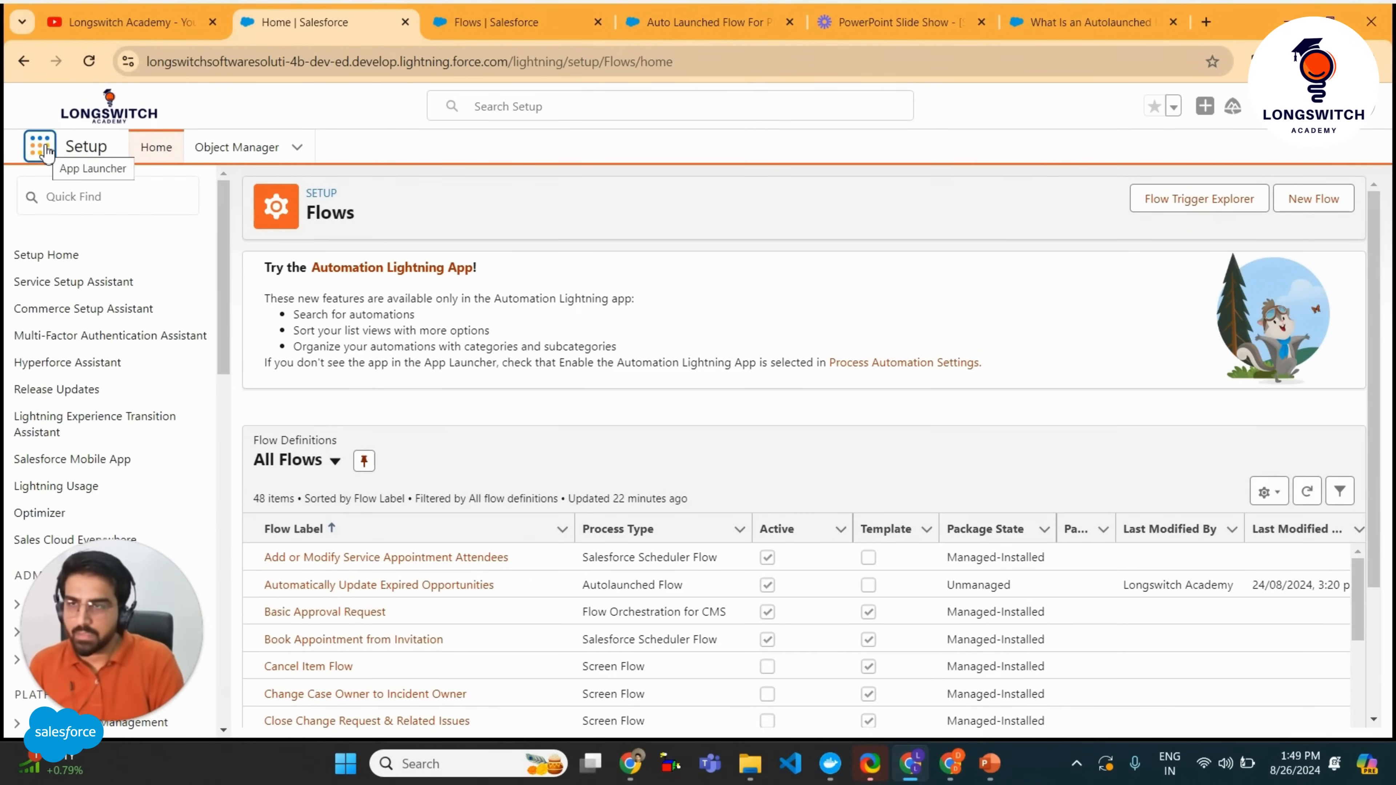
pyautogui.click(39, 146)
pyautogui.write('oppor')
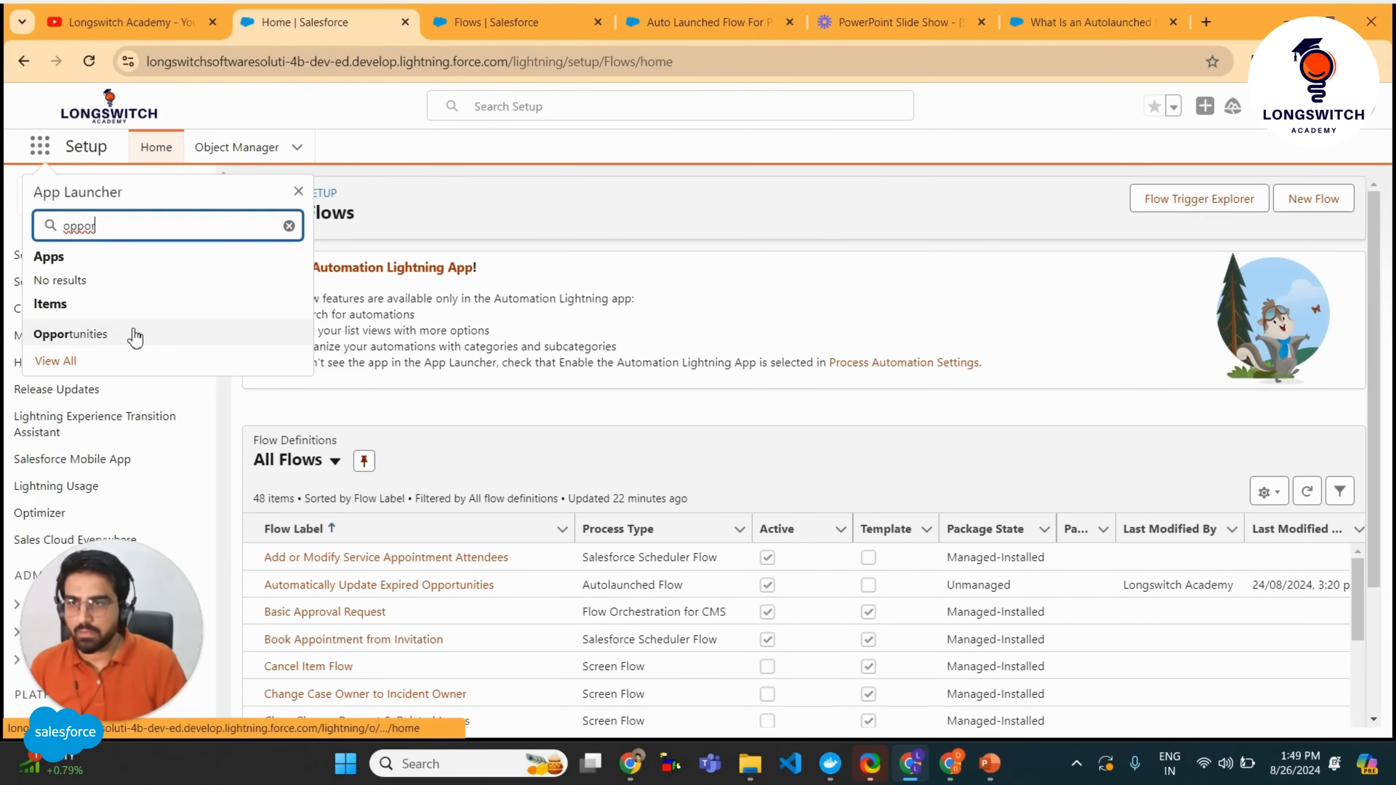
pyautogui.click(125, 336)
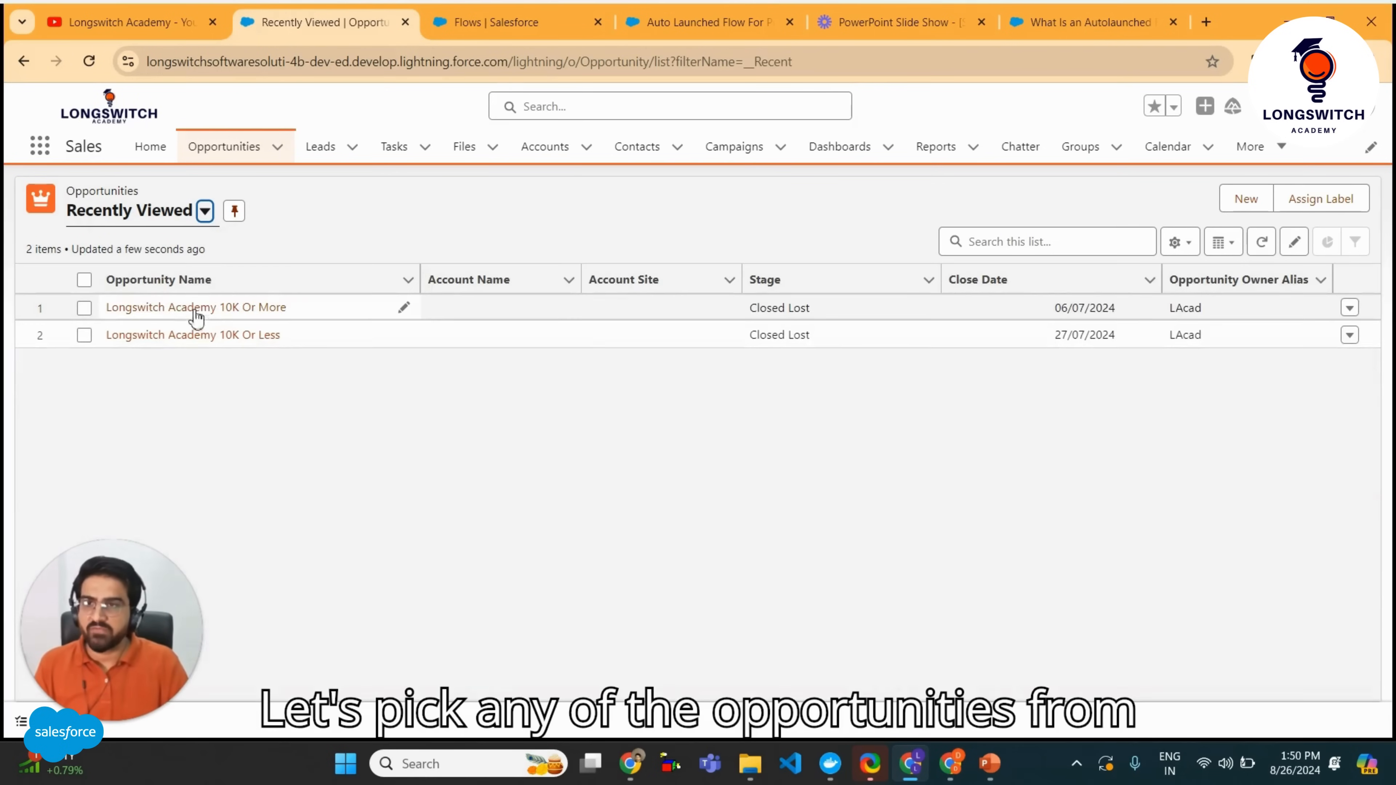
pyautogui.click(174, 309)
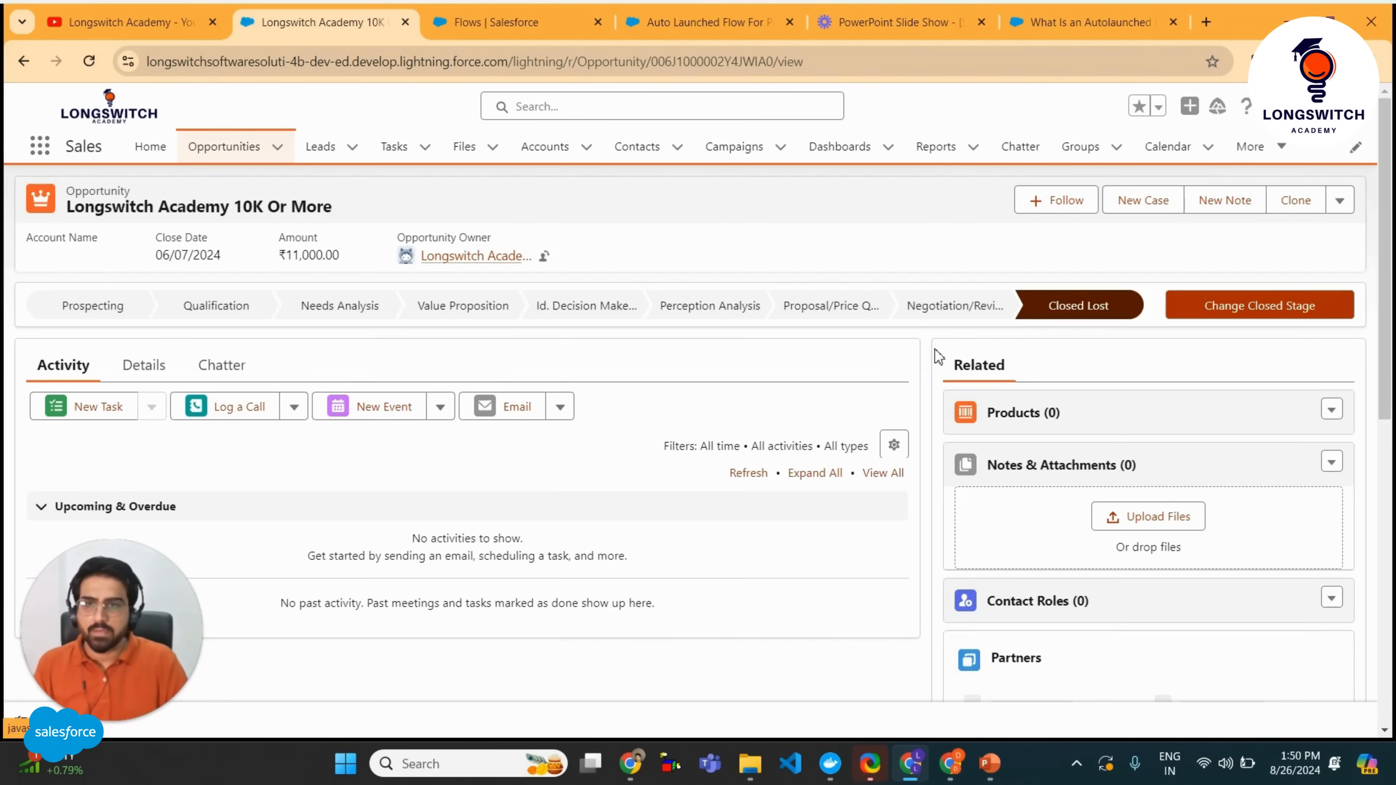
pyautogui.scroll(-3, 874, 451)
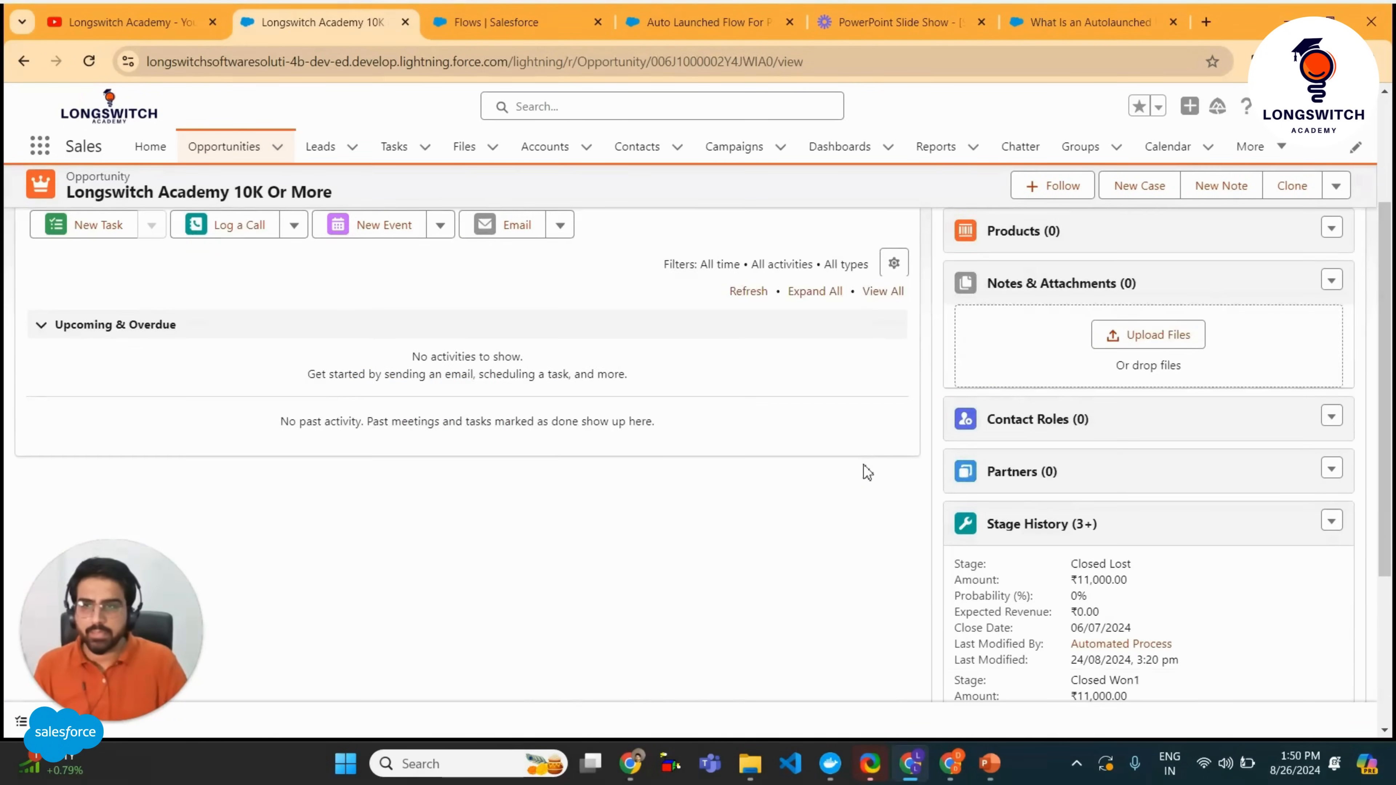
pyautogui.scroll(3, 867, 471)
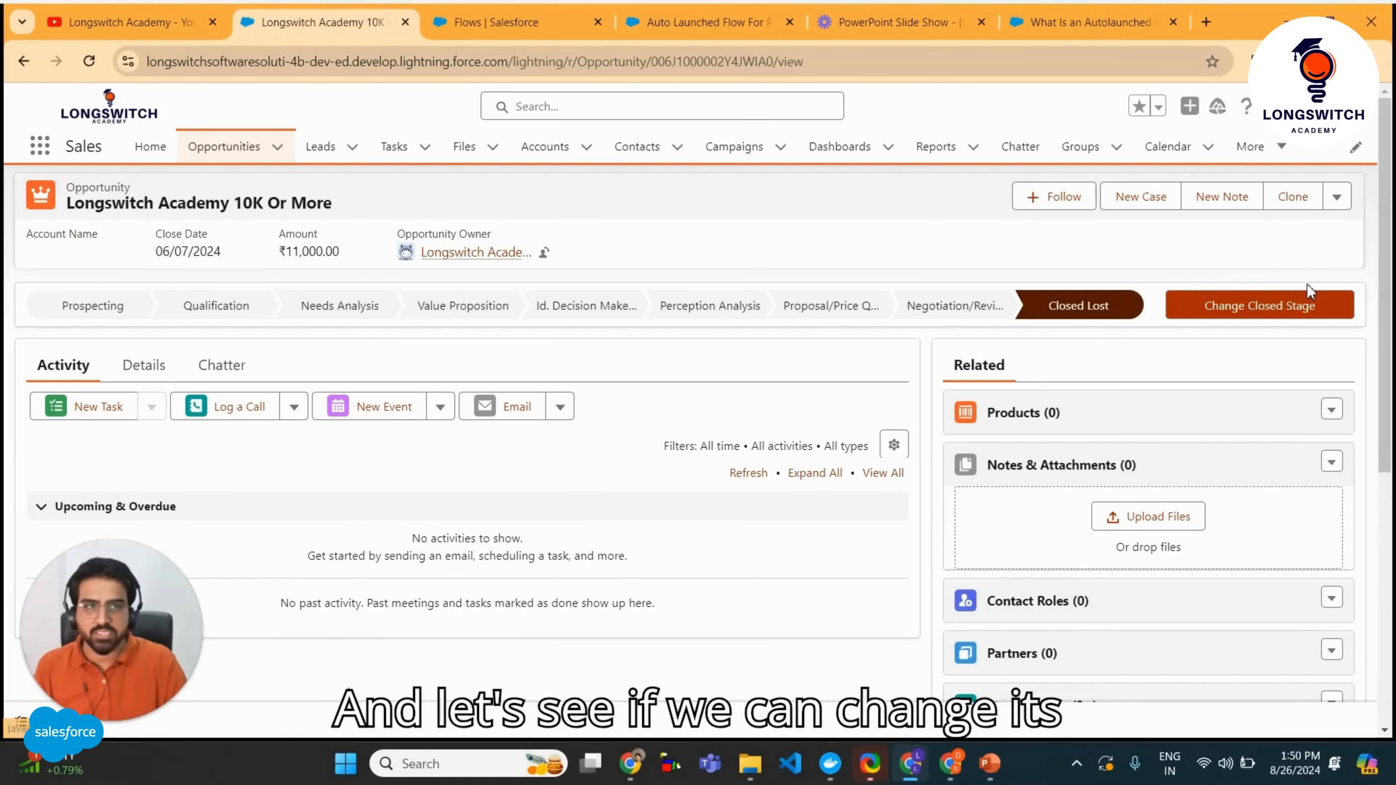
# Edit the opportunity, set its Stage to Proposal/Price Quote and save the record.
pyautogui.click(1336, 196)
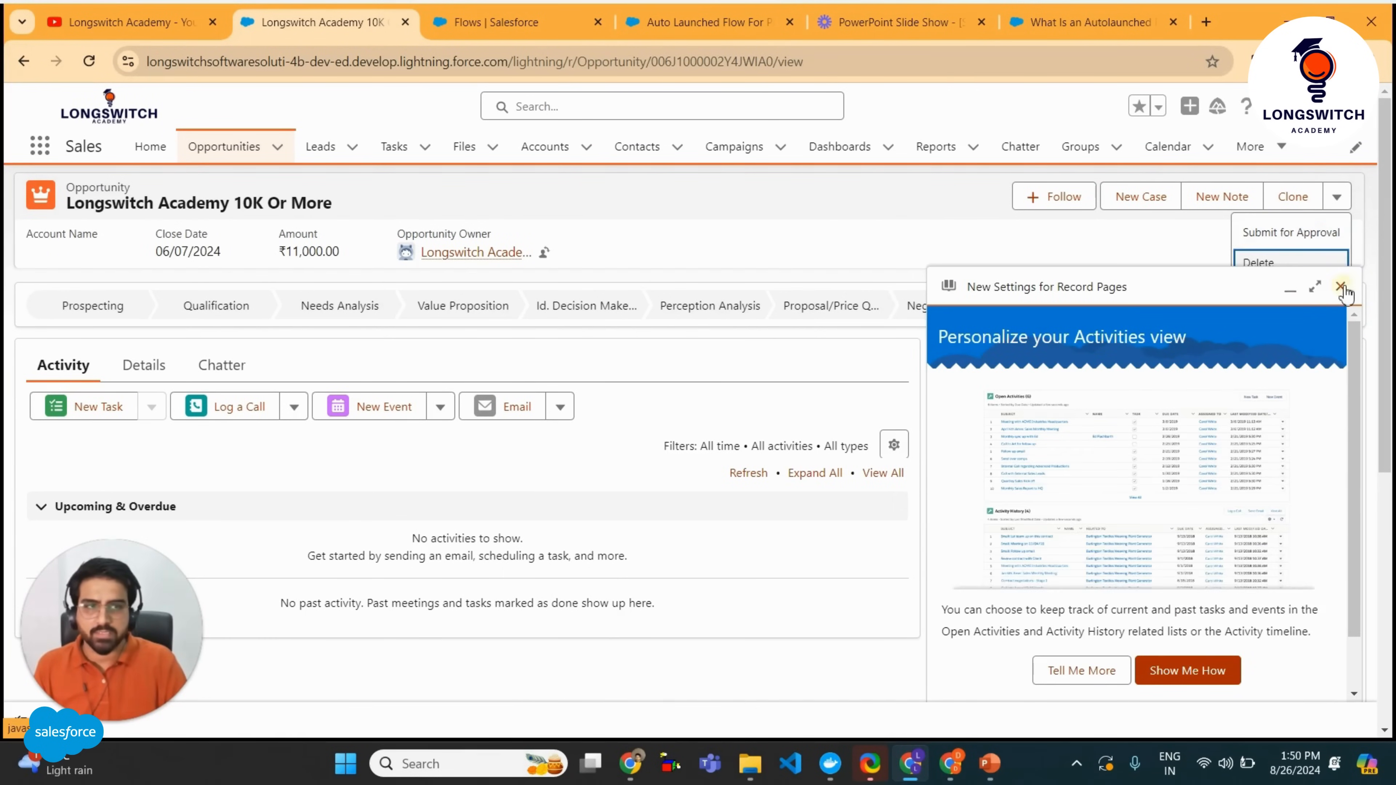
pyautogui.click(1341, 287)
pyautogui.click(1338, 199)
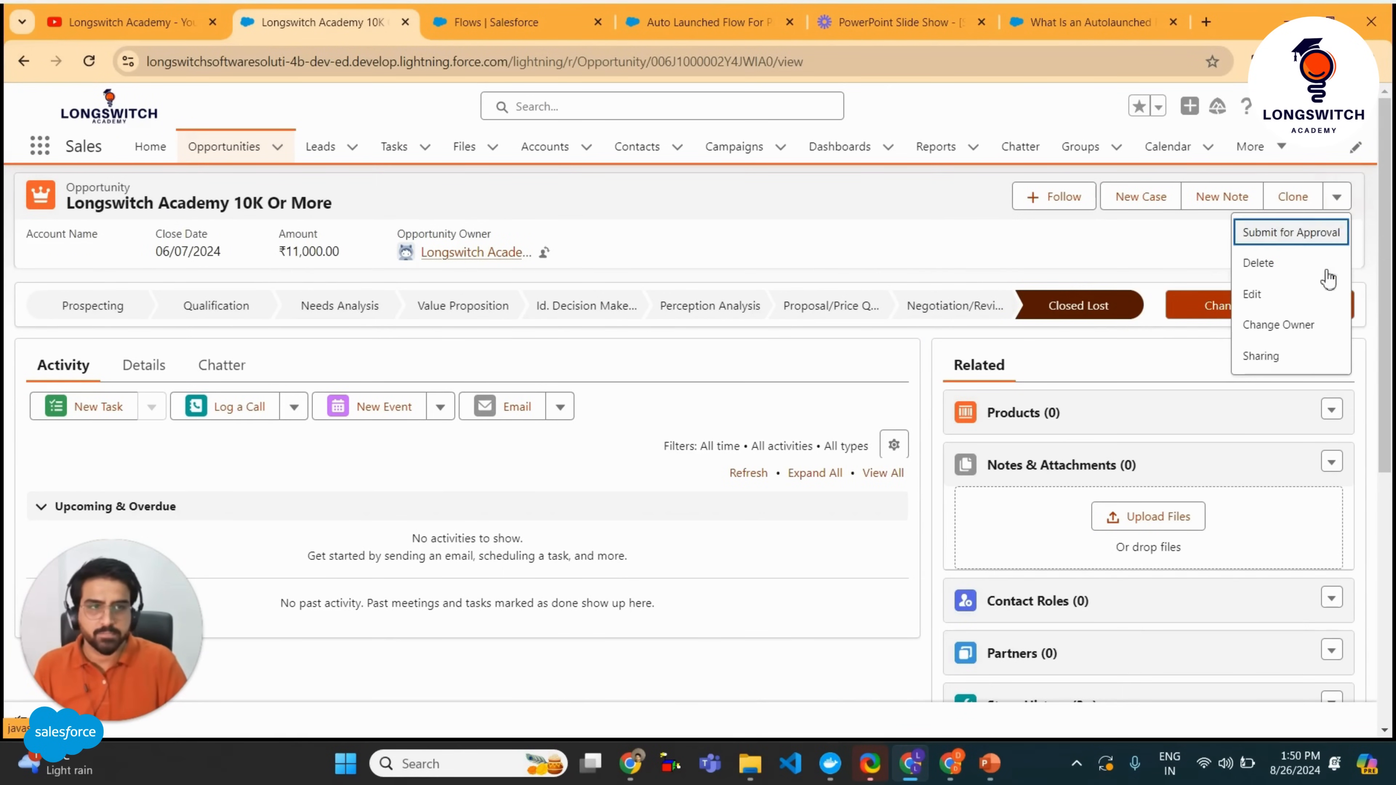
pyautogui.click(1283, 297)
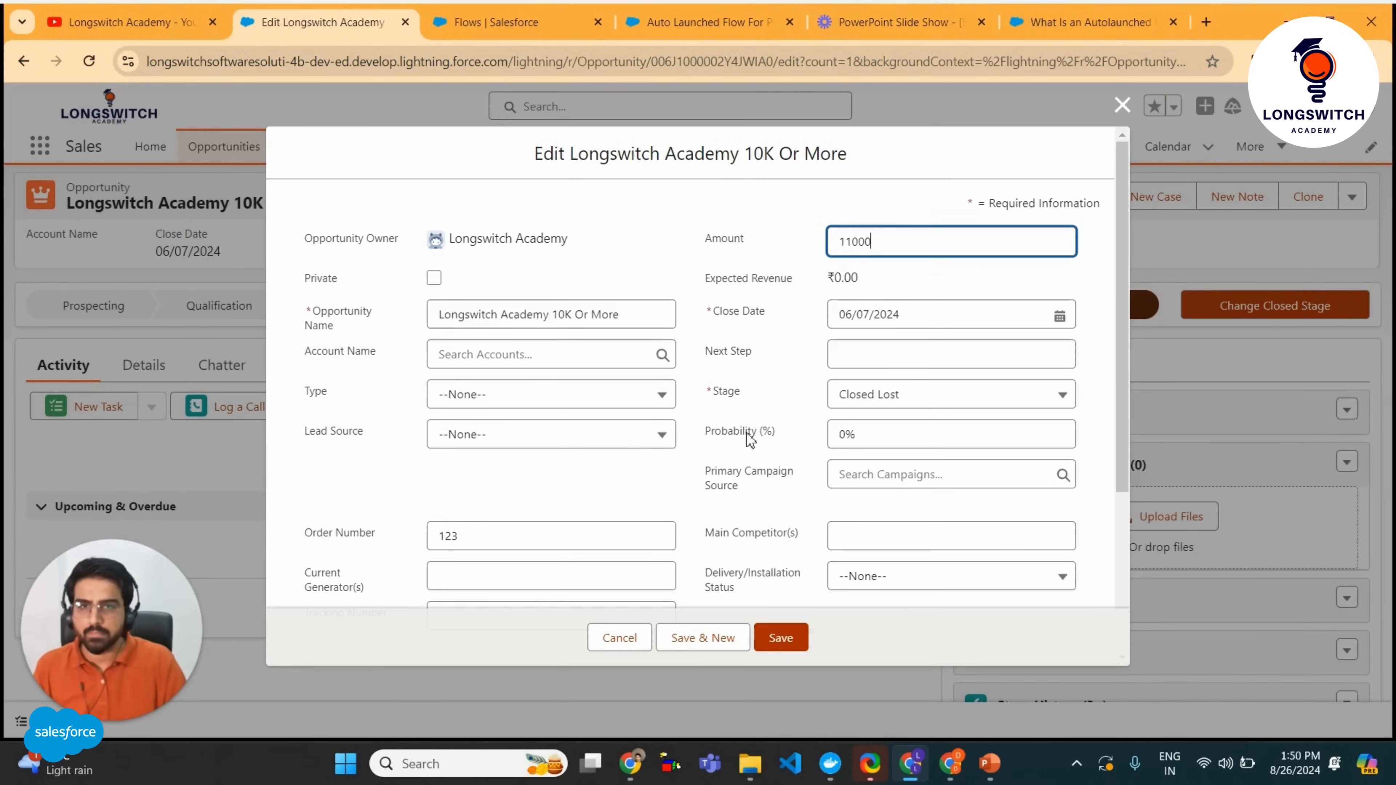
pyautogui.click(954, 391)
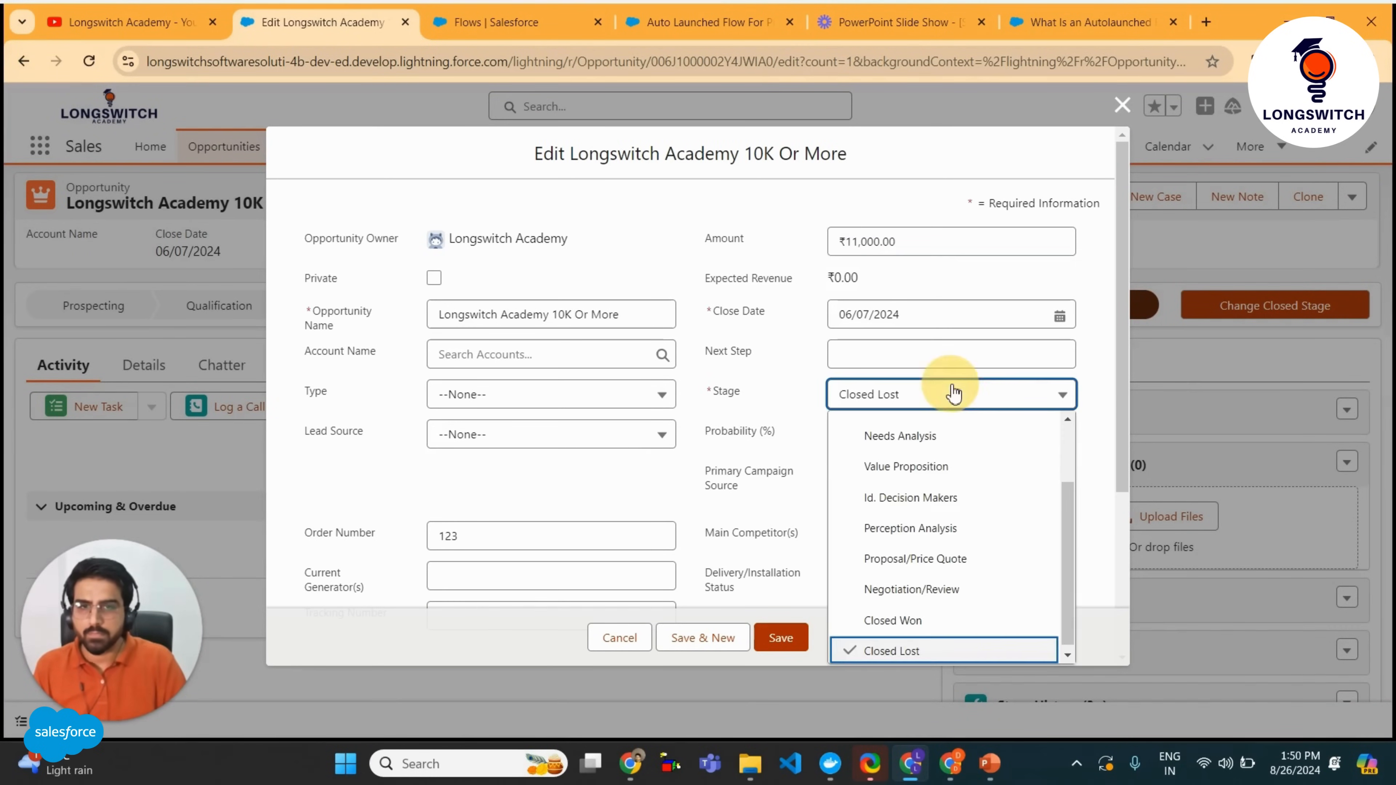
pyautogui.click(956, 561)
pyautogui.click(787, 636)
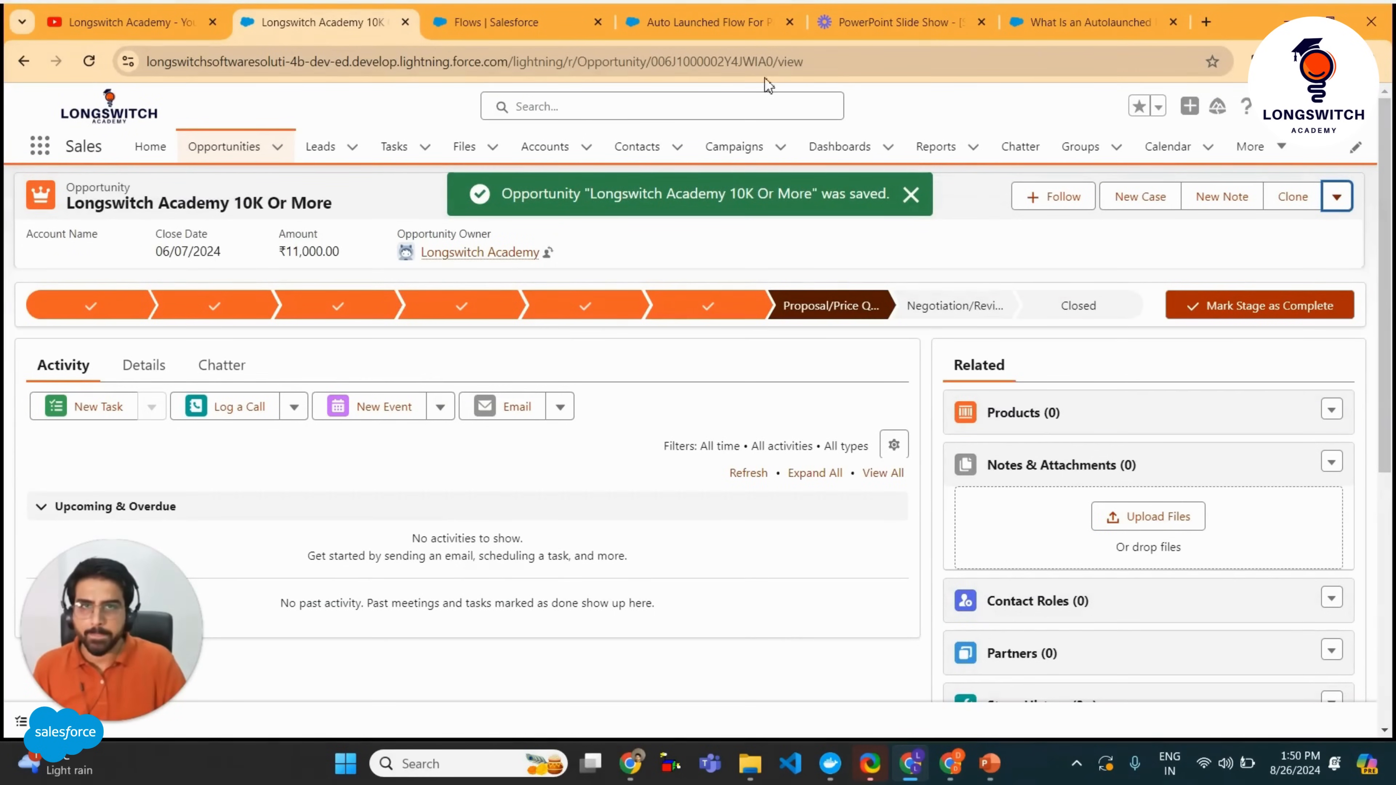
# Return to the flow, debug it again with the default options and check the Get Filtered Opportunities result.
pyautogui.click(704, 31)
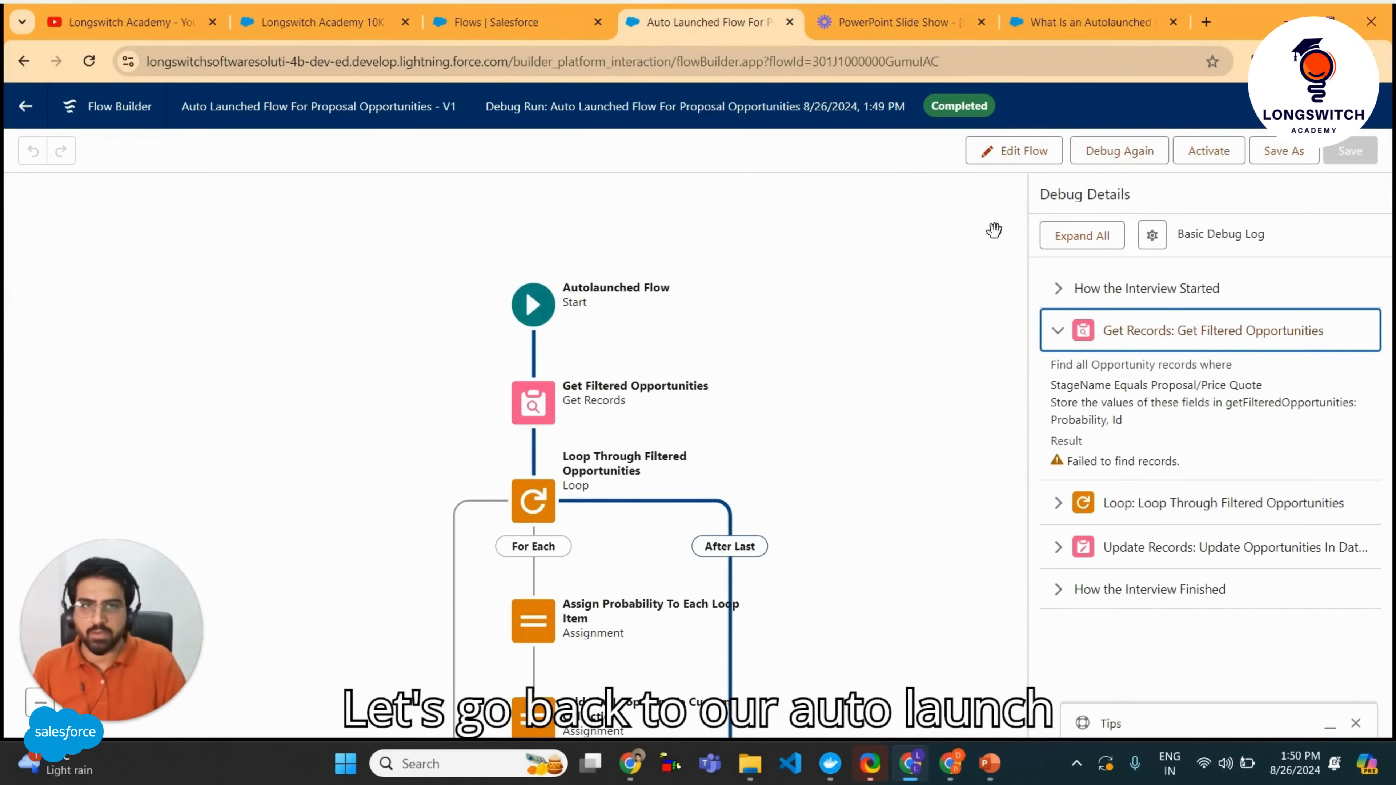
pyautogui.click(1116, 154)
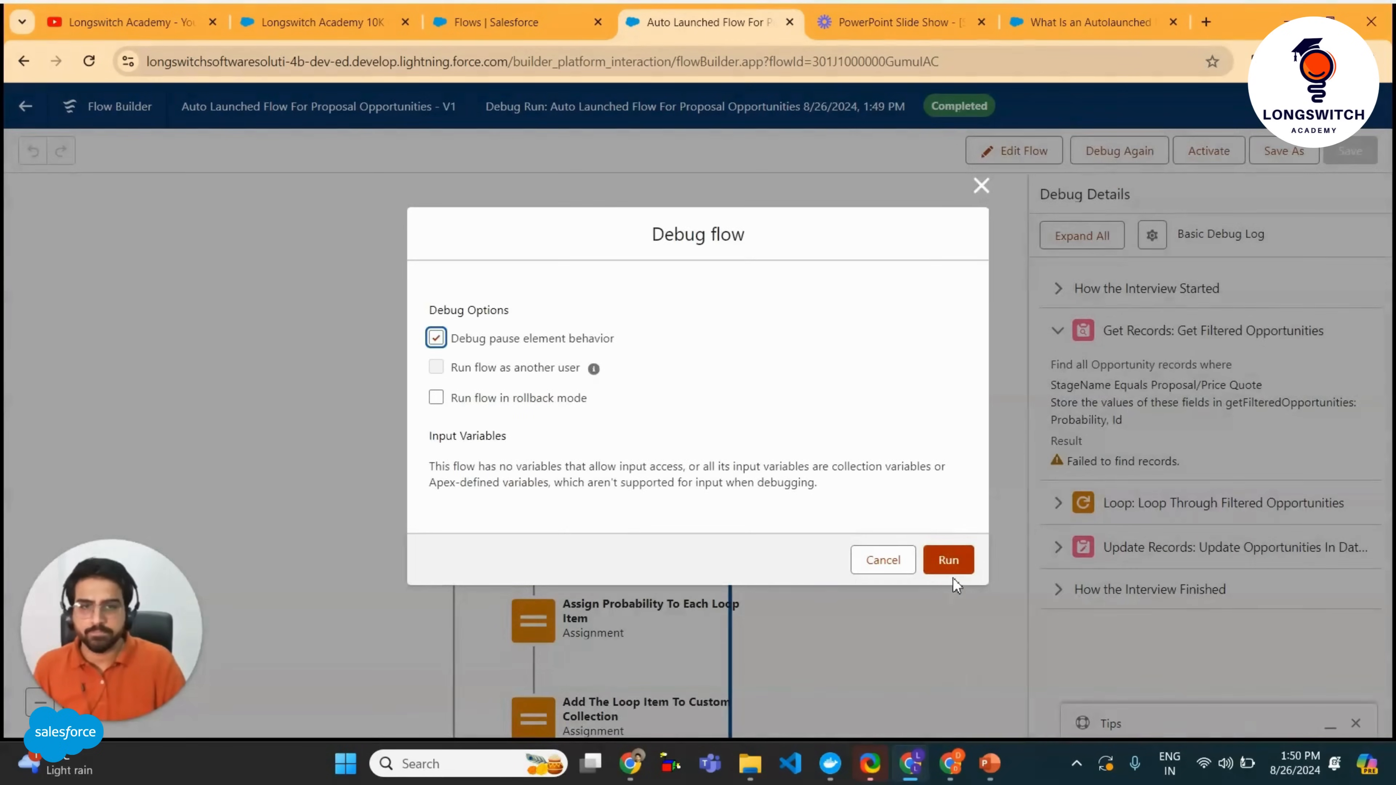
pyautogui.click(951, 566)
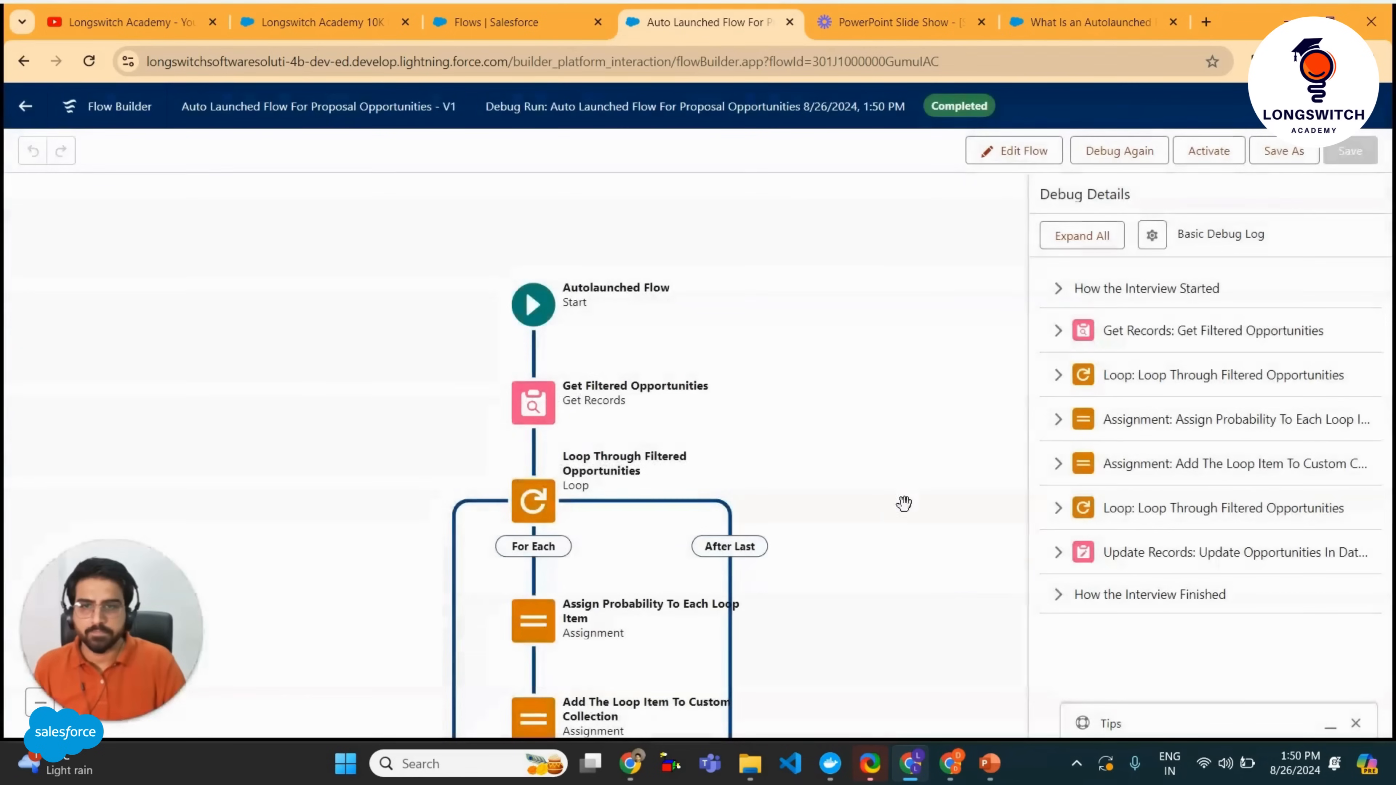
pyautogui.moveTo(950, 434); pyautogui.dragTo(959, 361)
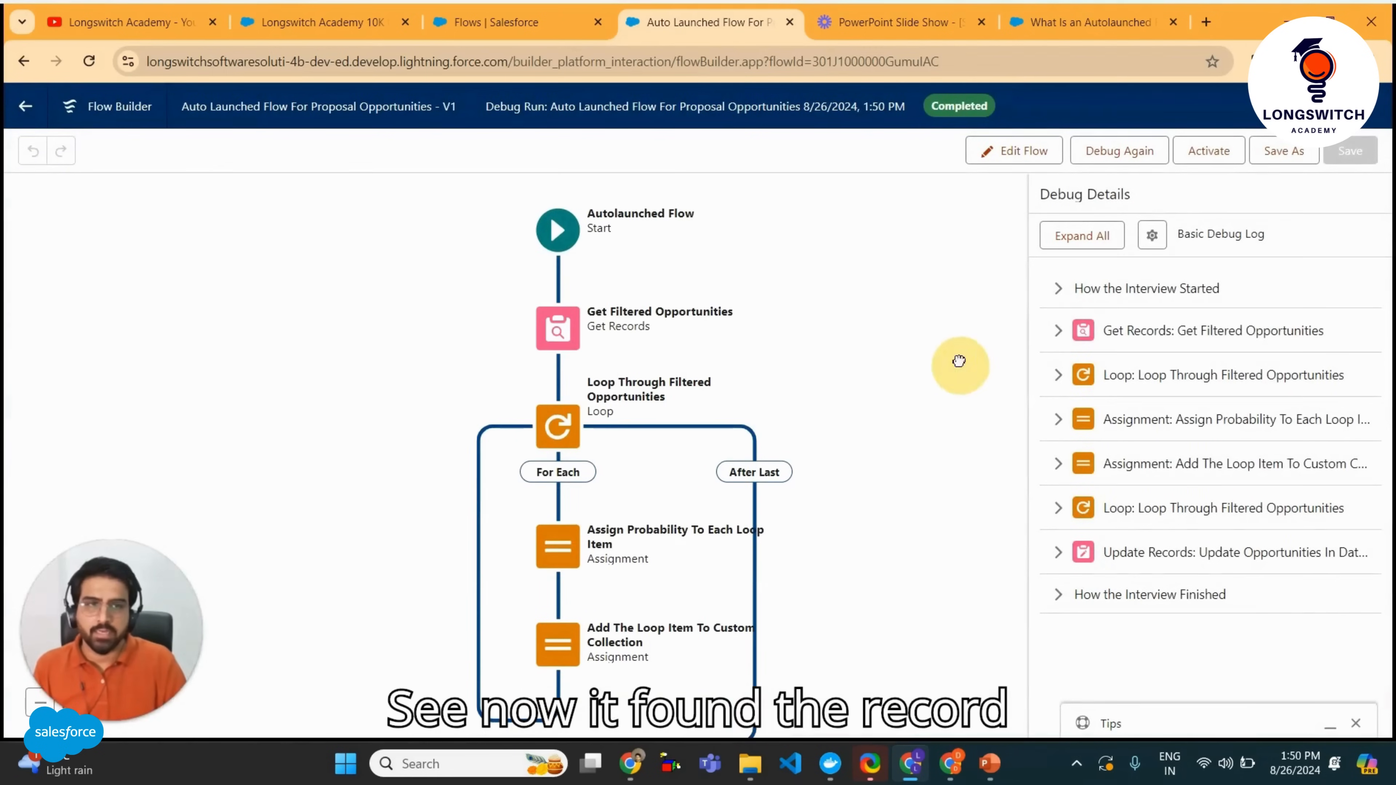
pyautogui.click(1058, 333)
pyautogui.moveTo(1049, 460); pyautogui.dragTo(1181, 460)
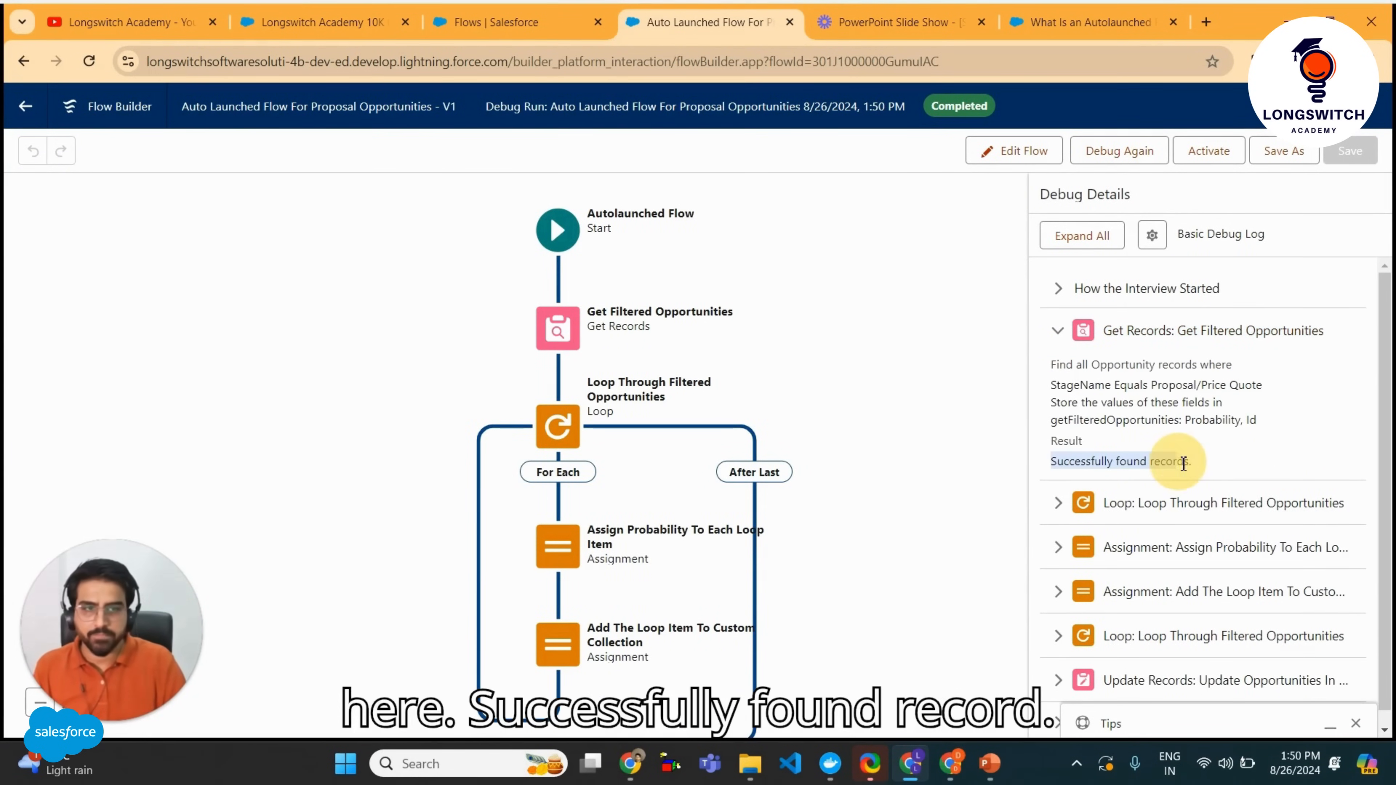
# Examine the debug details of the loop, both assignments and the Update Opportunities In Database element.
pyautogui.scroll(-1, 1231, 443)
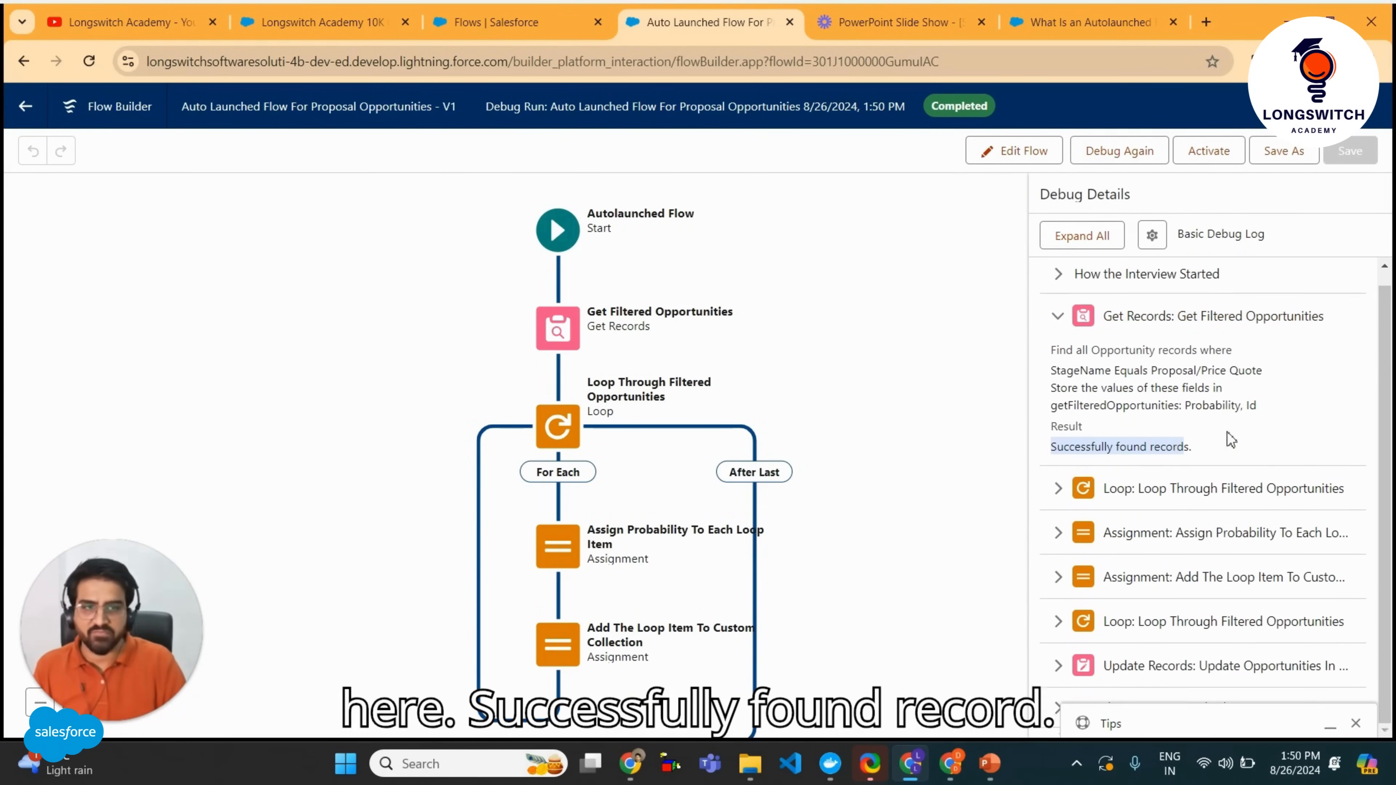
pyautogui.click(1057, 488)
pyautogui.scroll(-1, 1056, 544)
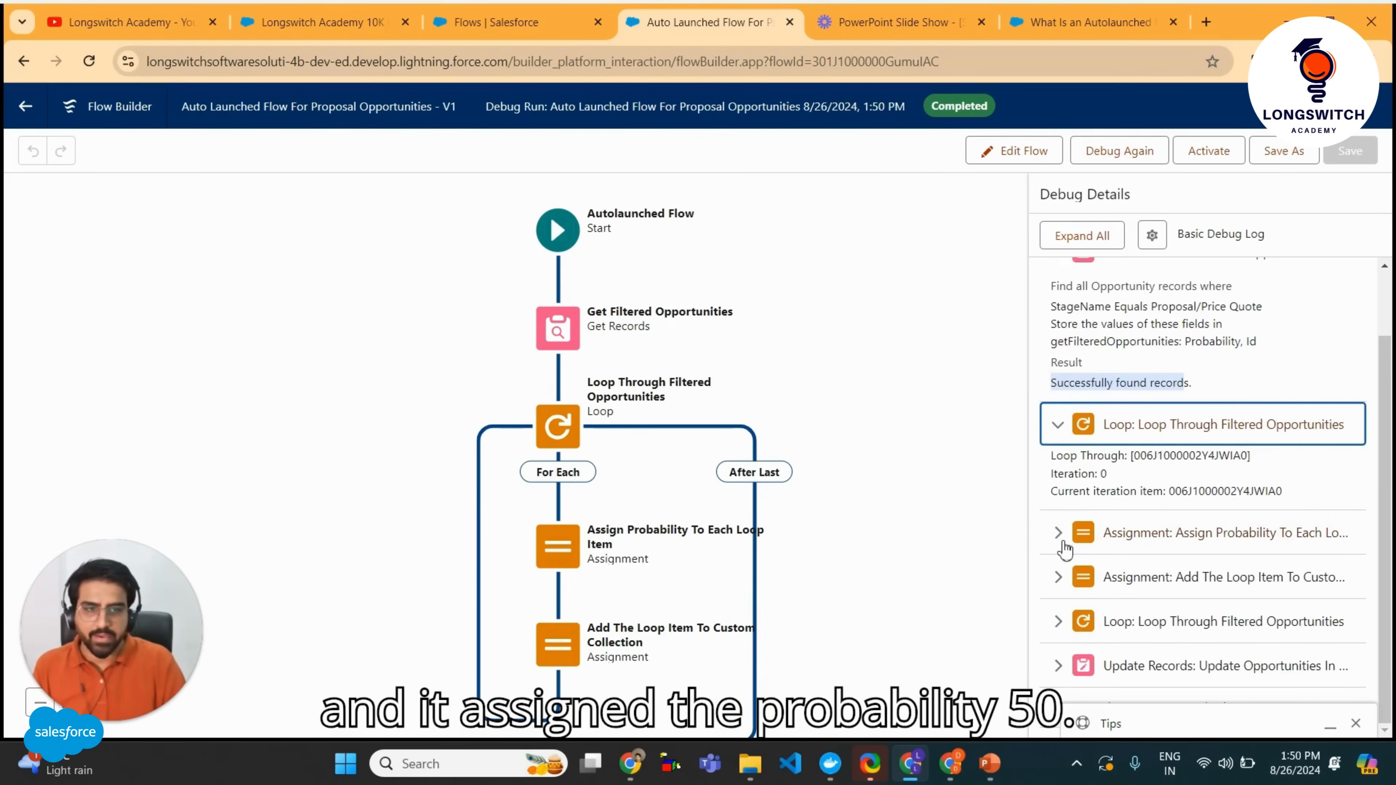
pyautogui.click(1056, 543)
pyautogui.scroll(-1, 1176, 556)
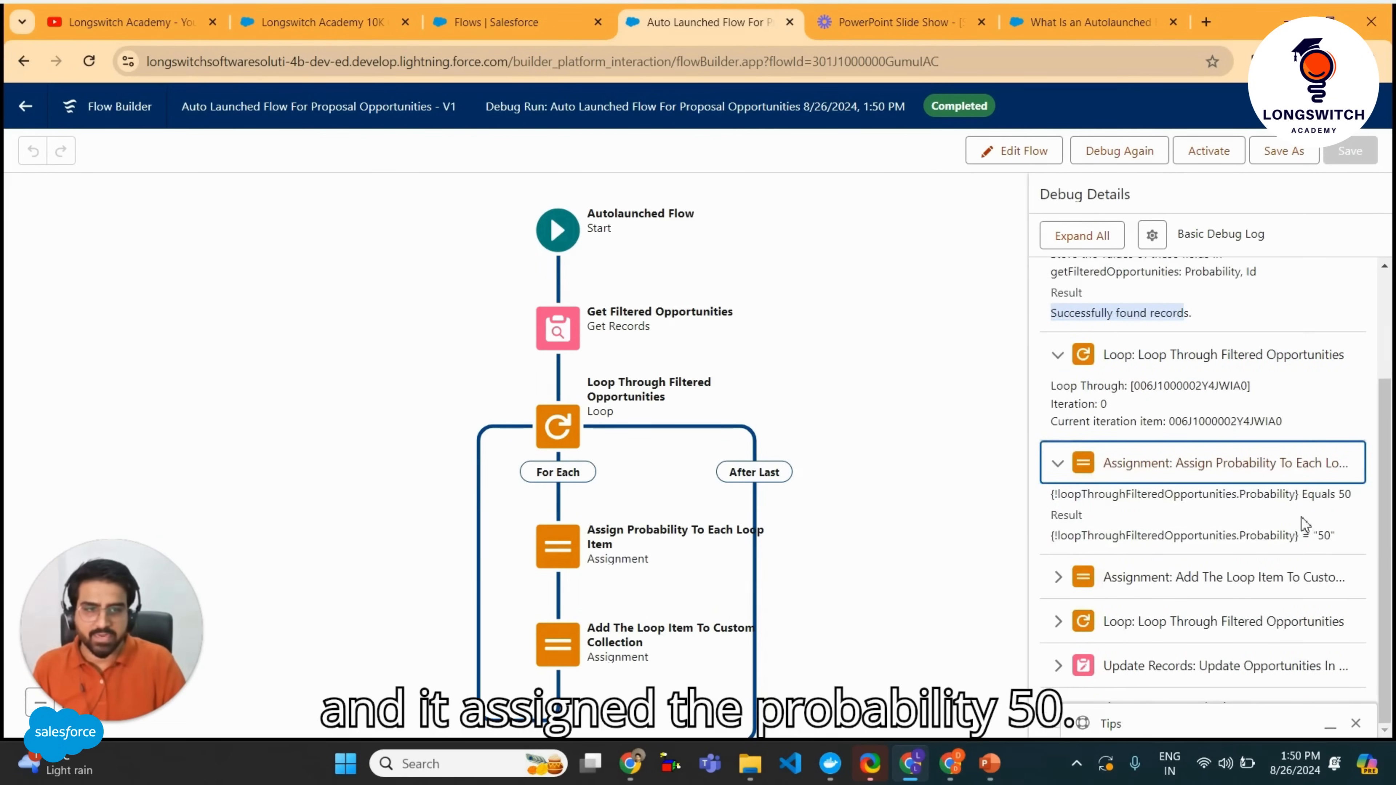
pyautogui.click(1070, 577)
pyautogui.scroll(-2, 1269, 558)
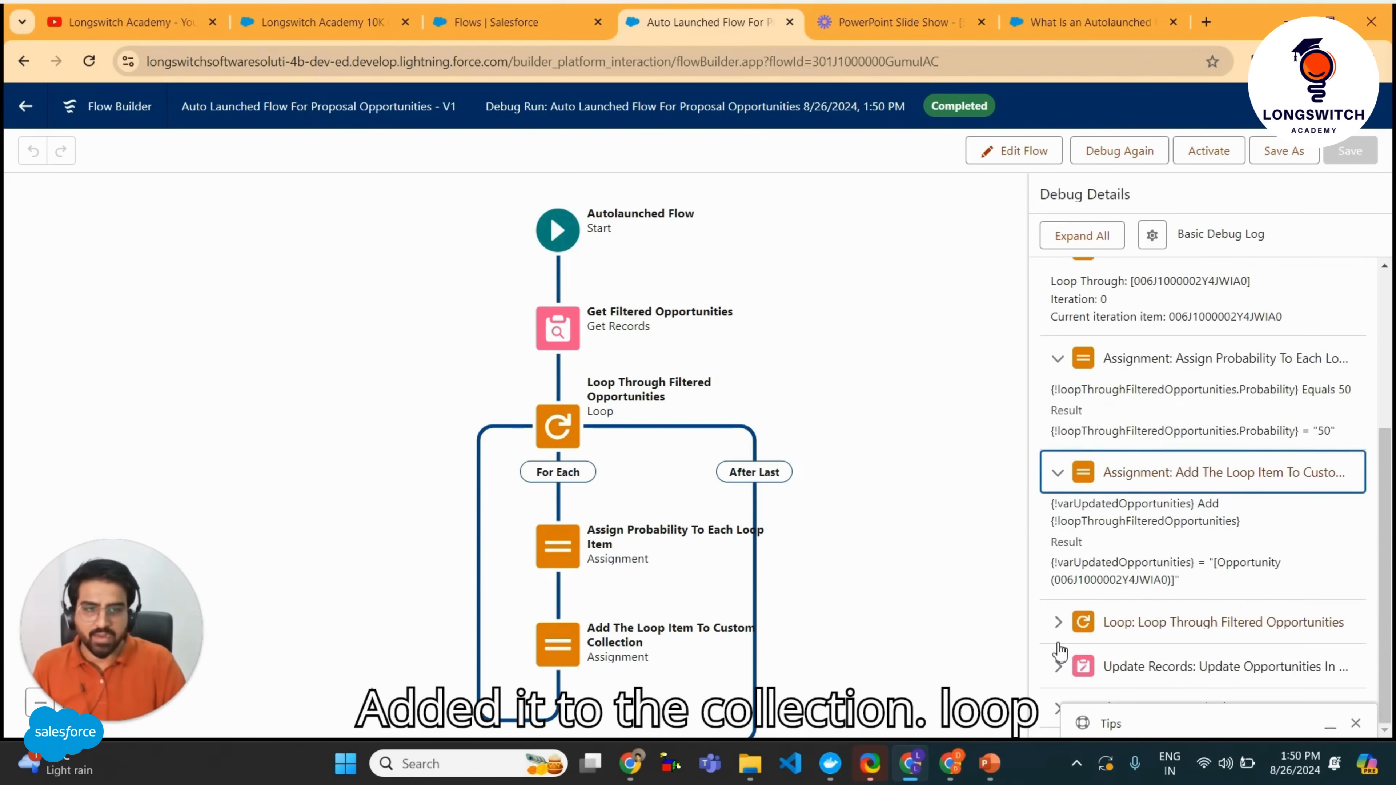
pyautogui.click(1057, 622)
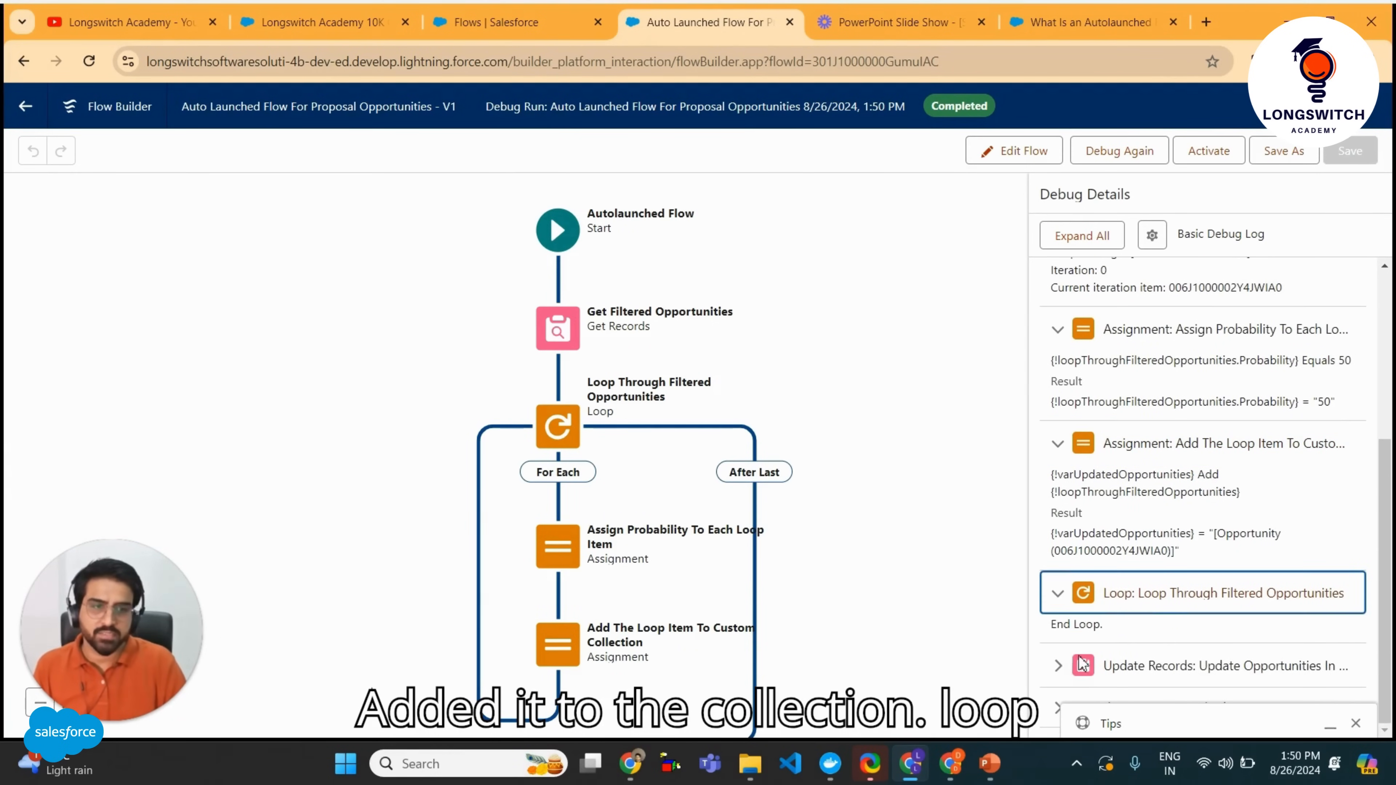
pyautogui.click(1061, 665)
pyautogui.scroll(-3, 1250, 569)
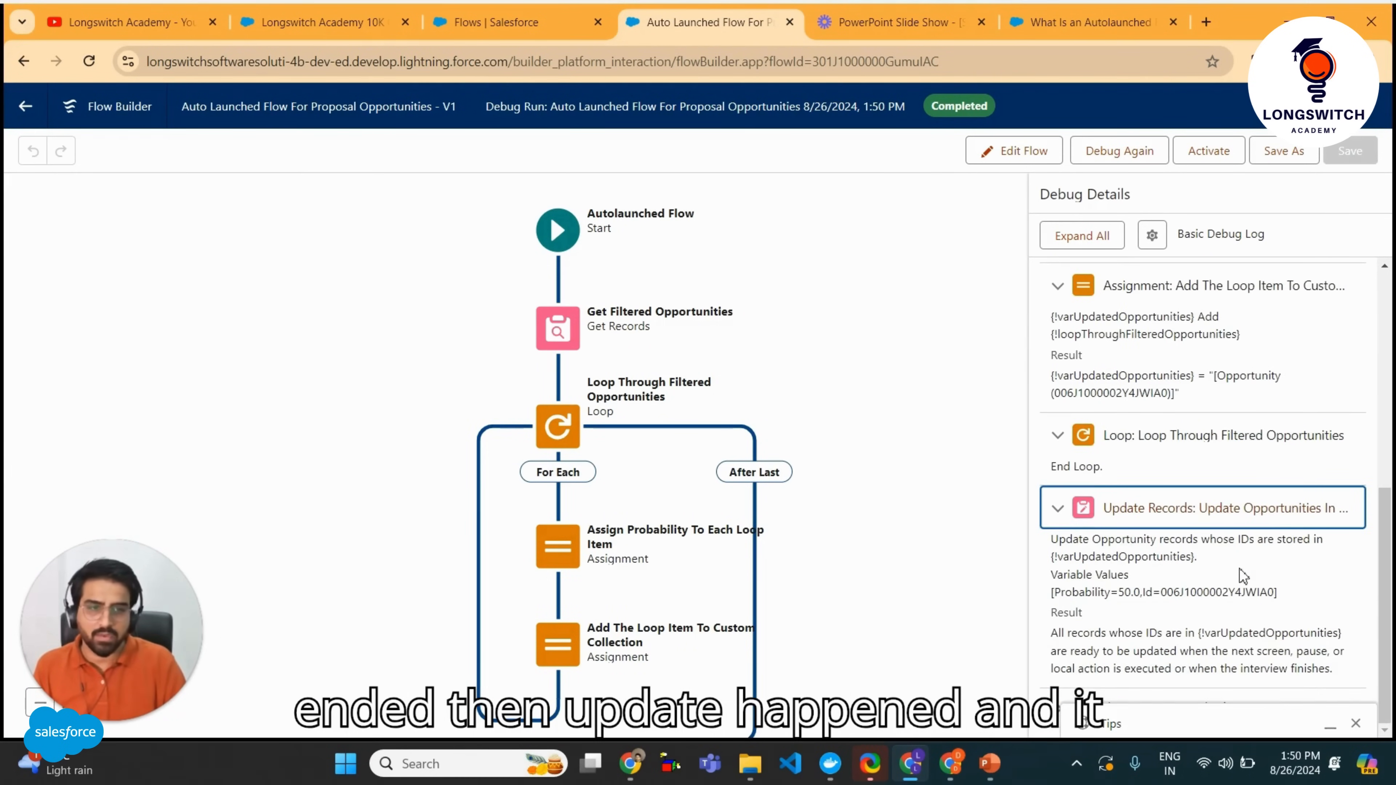
pyautogui.moveTo(1063, 595); pyautogui.dragTo(1272, 582)
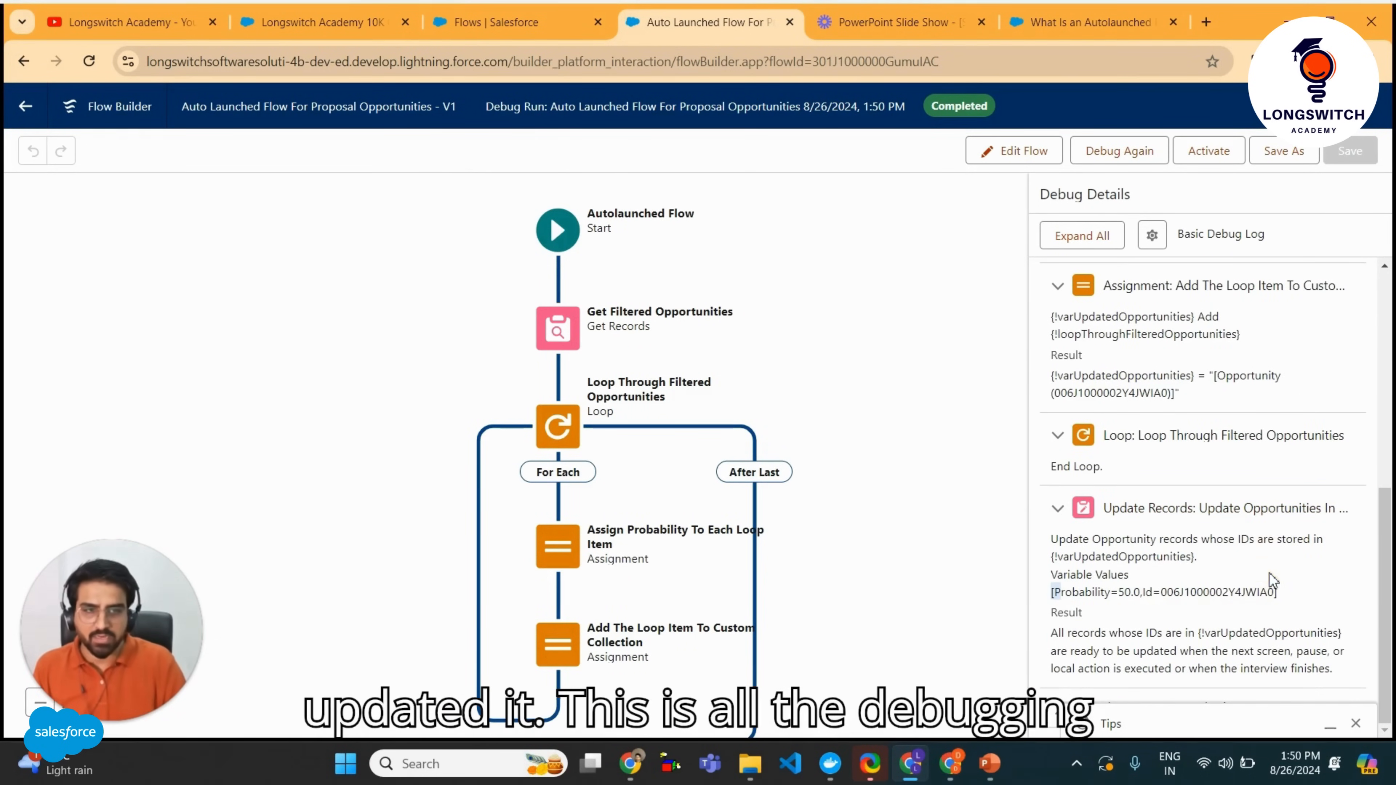
pyautogui.scroll(7, 1270, 546)
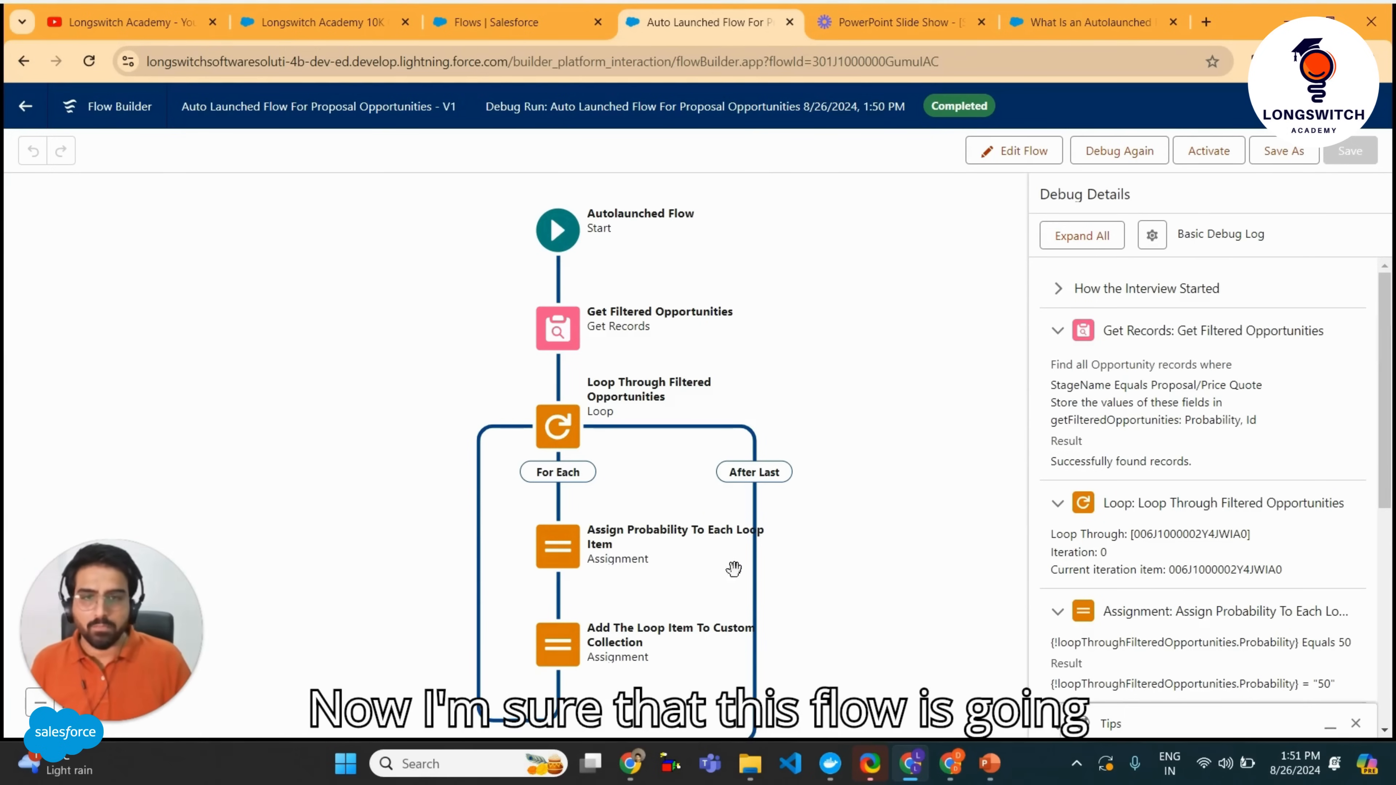
pyautogui.moveTo(1392, 379); pyautogui.dragTo(1393, 575)
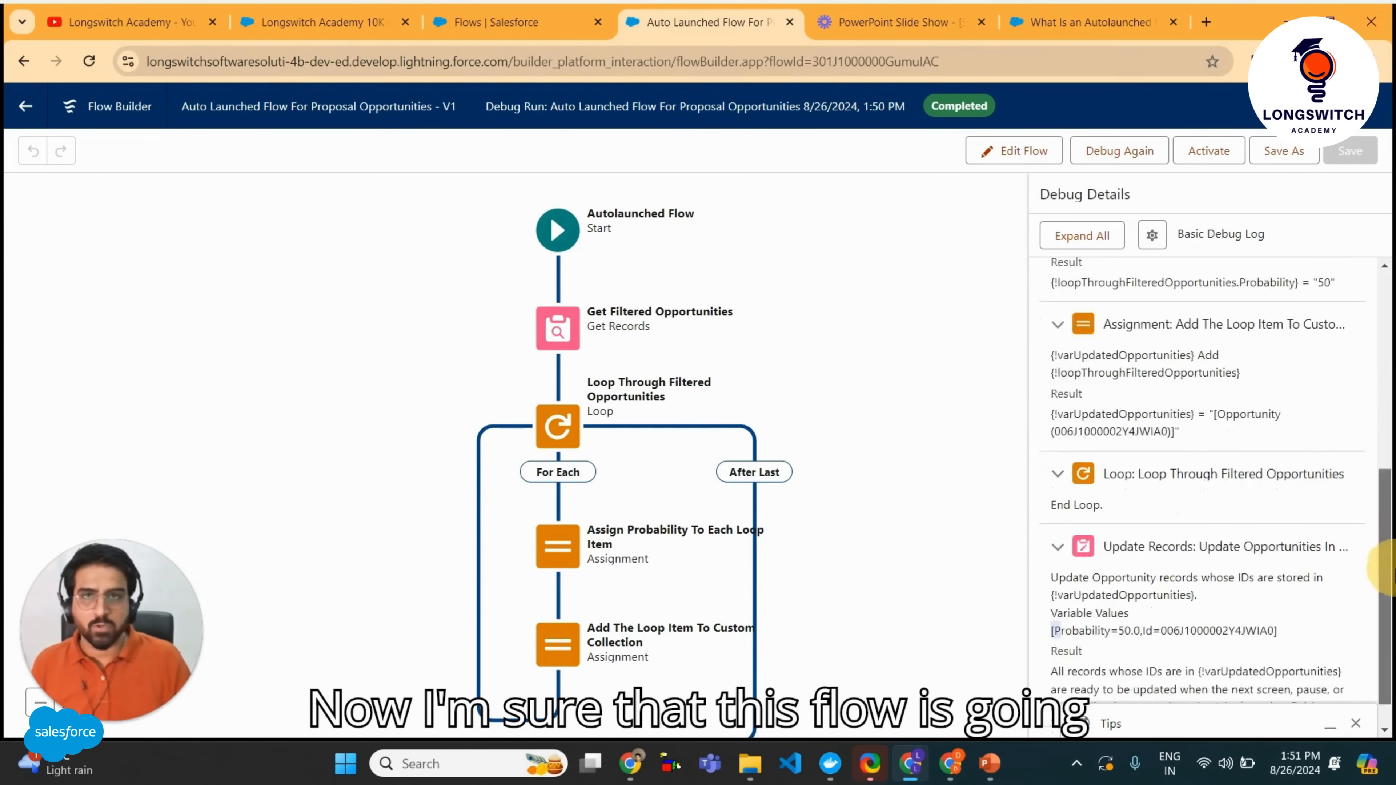
# Activate the Auto Launched Flow For Proposal Opportunities flow and return to the Flows list in Setup.
pyautogui.click(1203, 152)
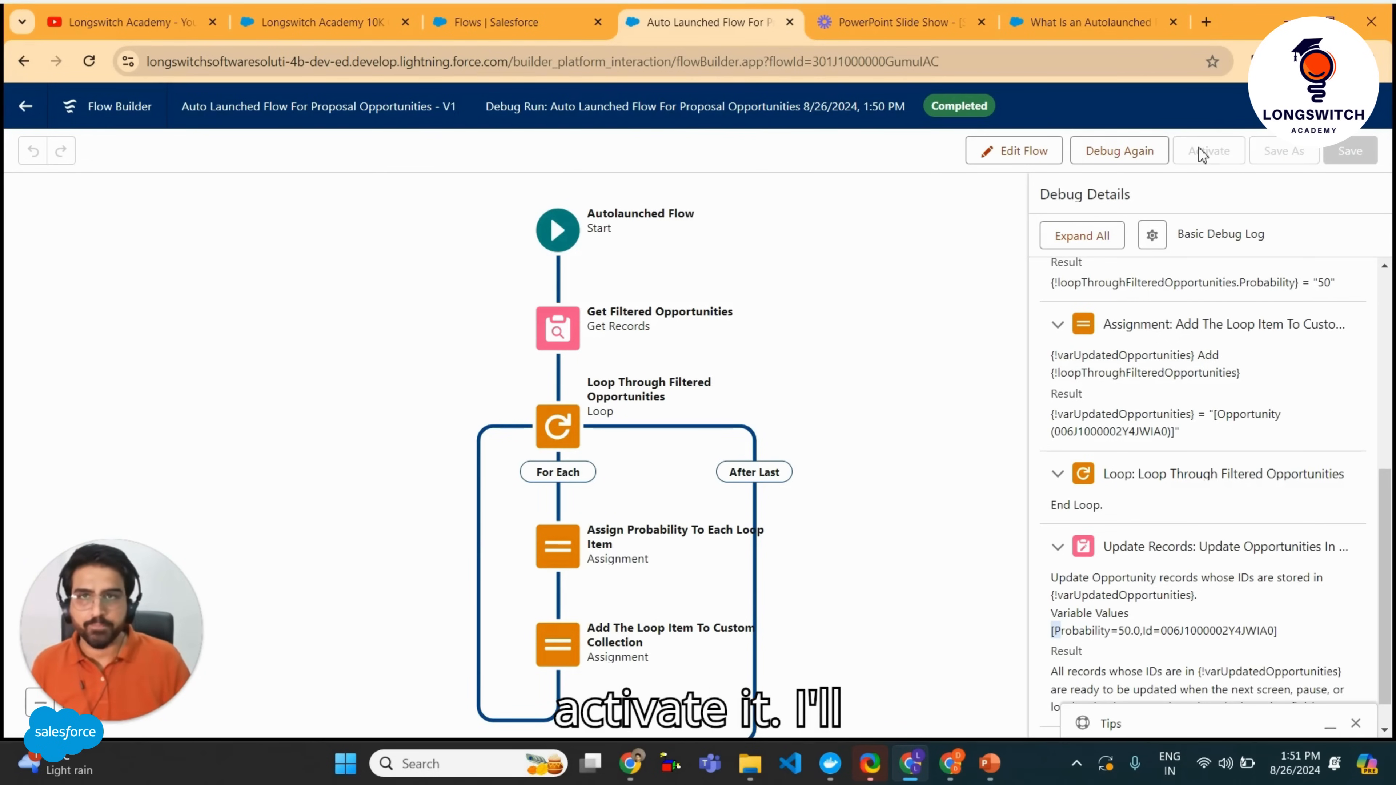
pyautogui.click(501, 33)
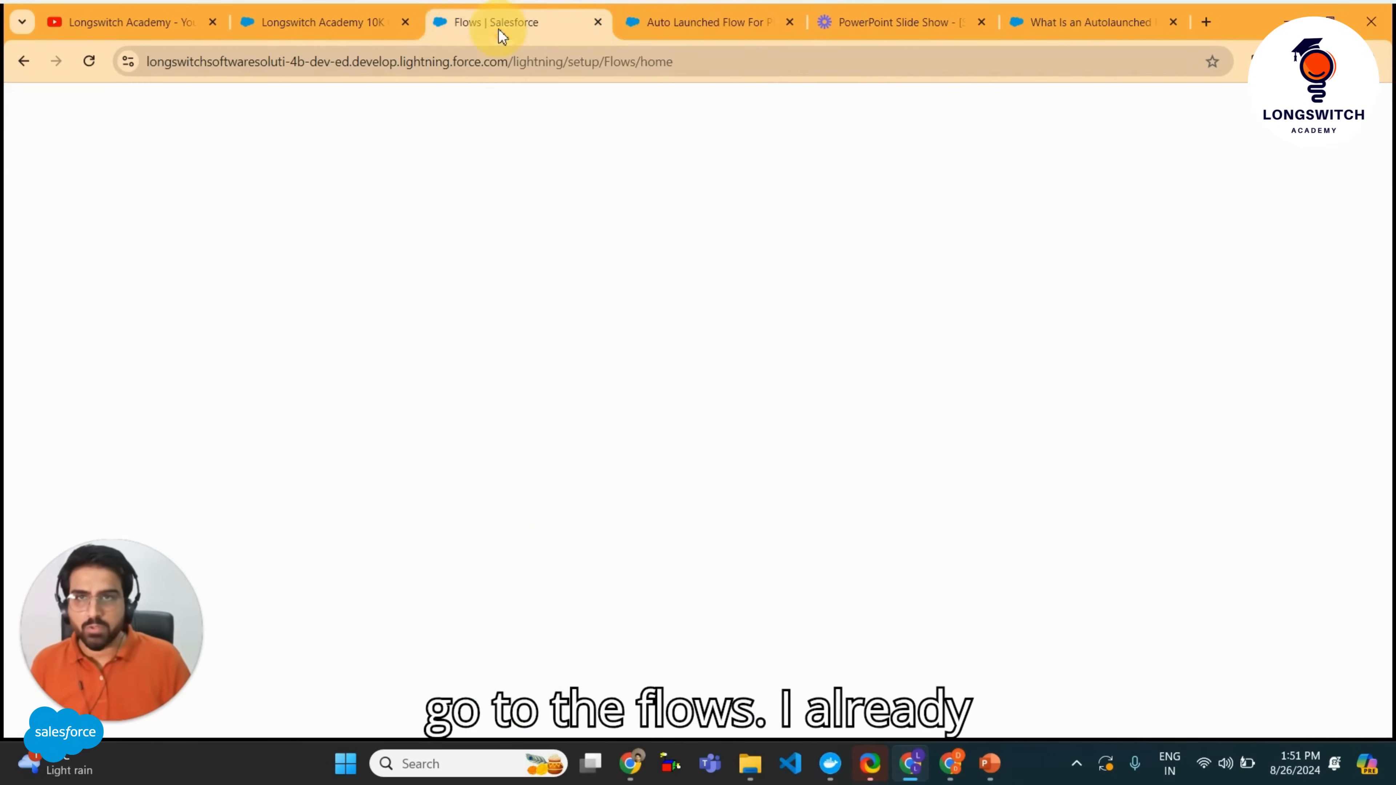
# Find Opportunity Record Triggered Flow For After Events in the flow list and open version 3 from its details and versions.
pyautogui.scroll(-3, 569, 465)
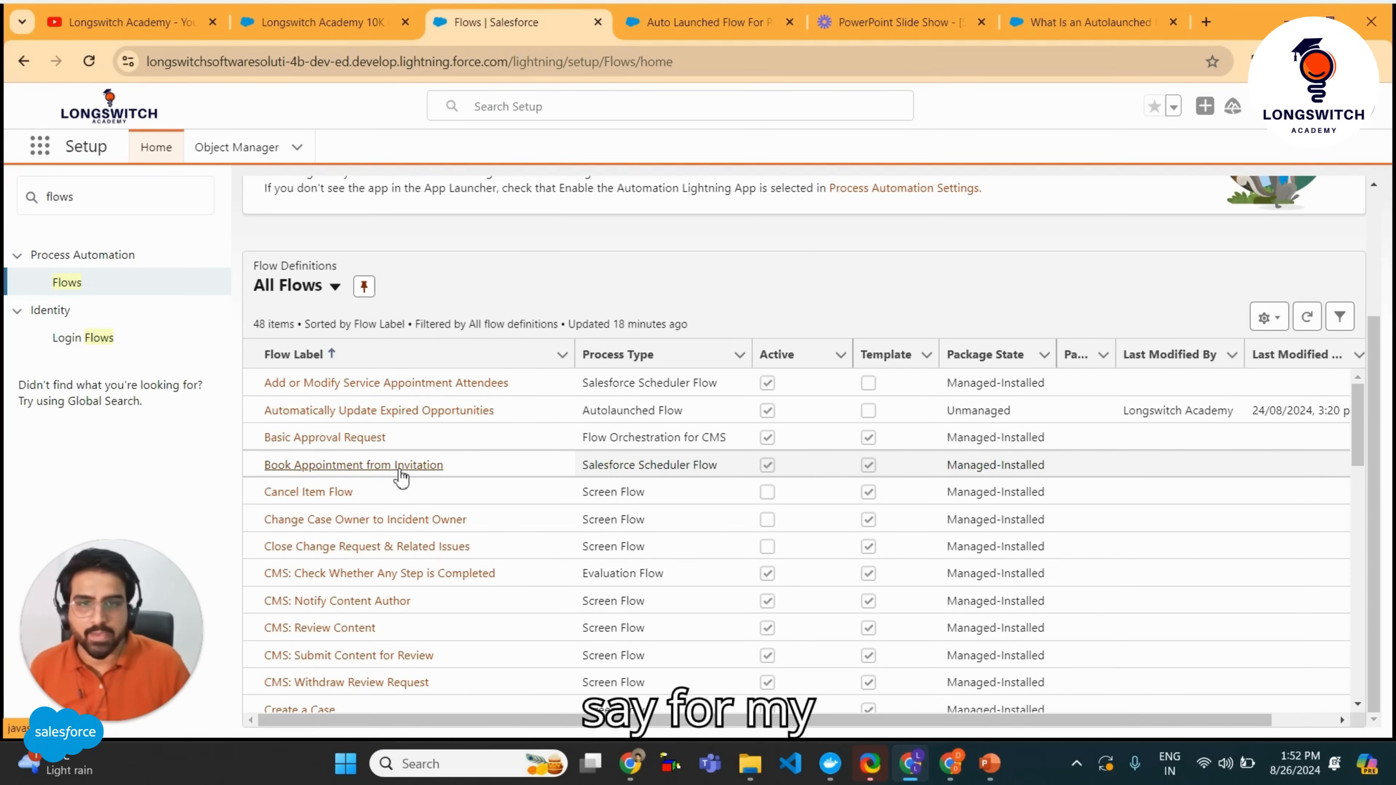
pyautogui.scroll(-5, 401, 478)
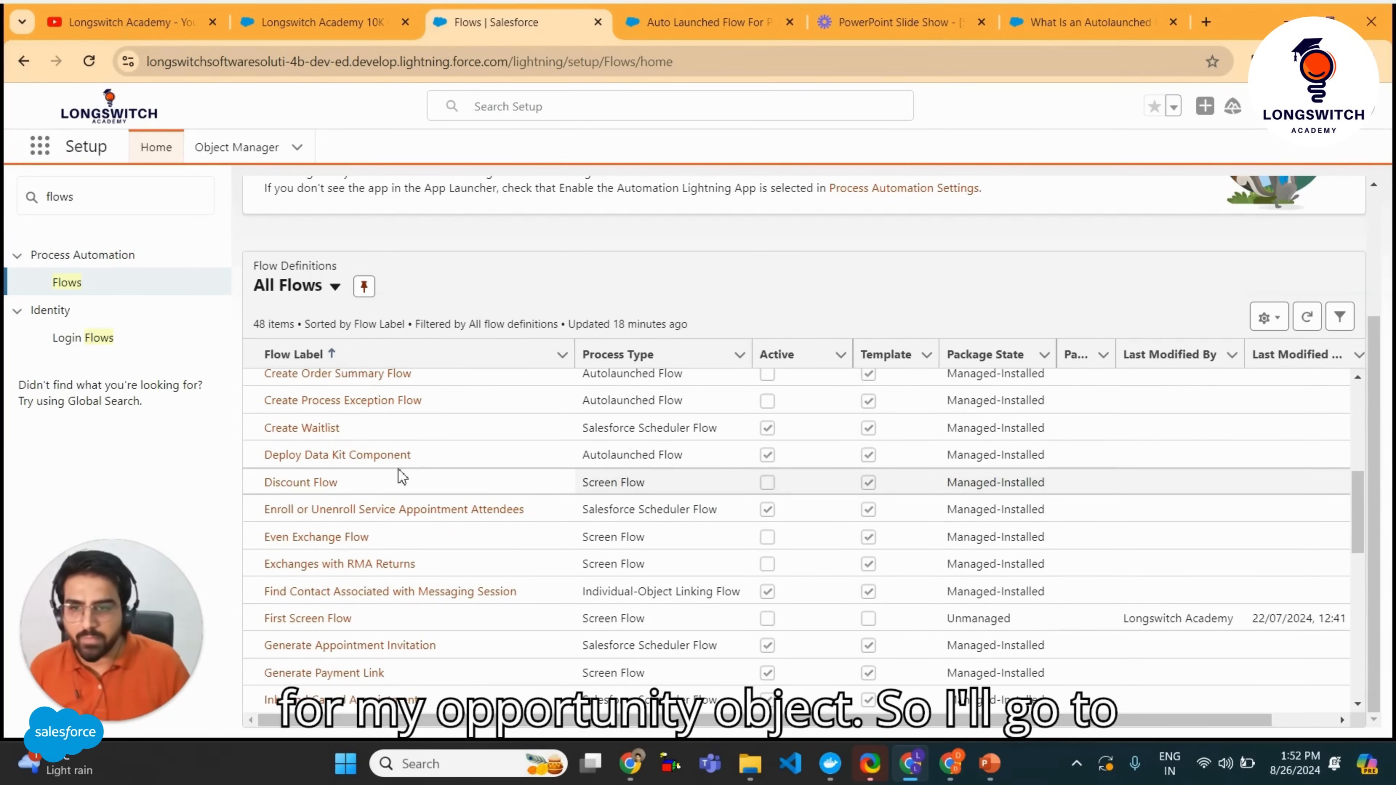
pyautogui.scroll(-1, 434, 550)
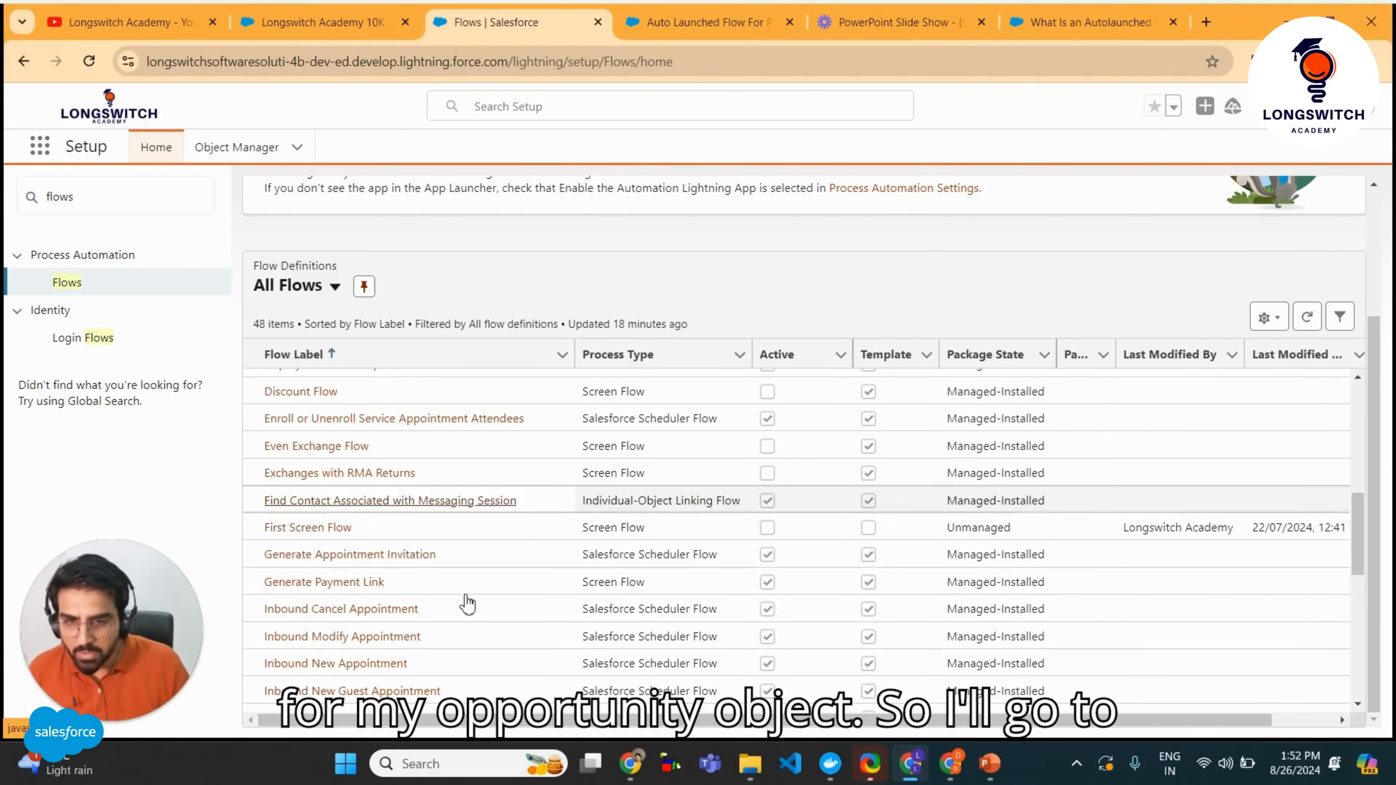
pyautogui.scroll(-3, 456, 550)
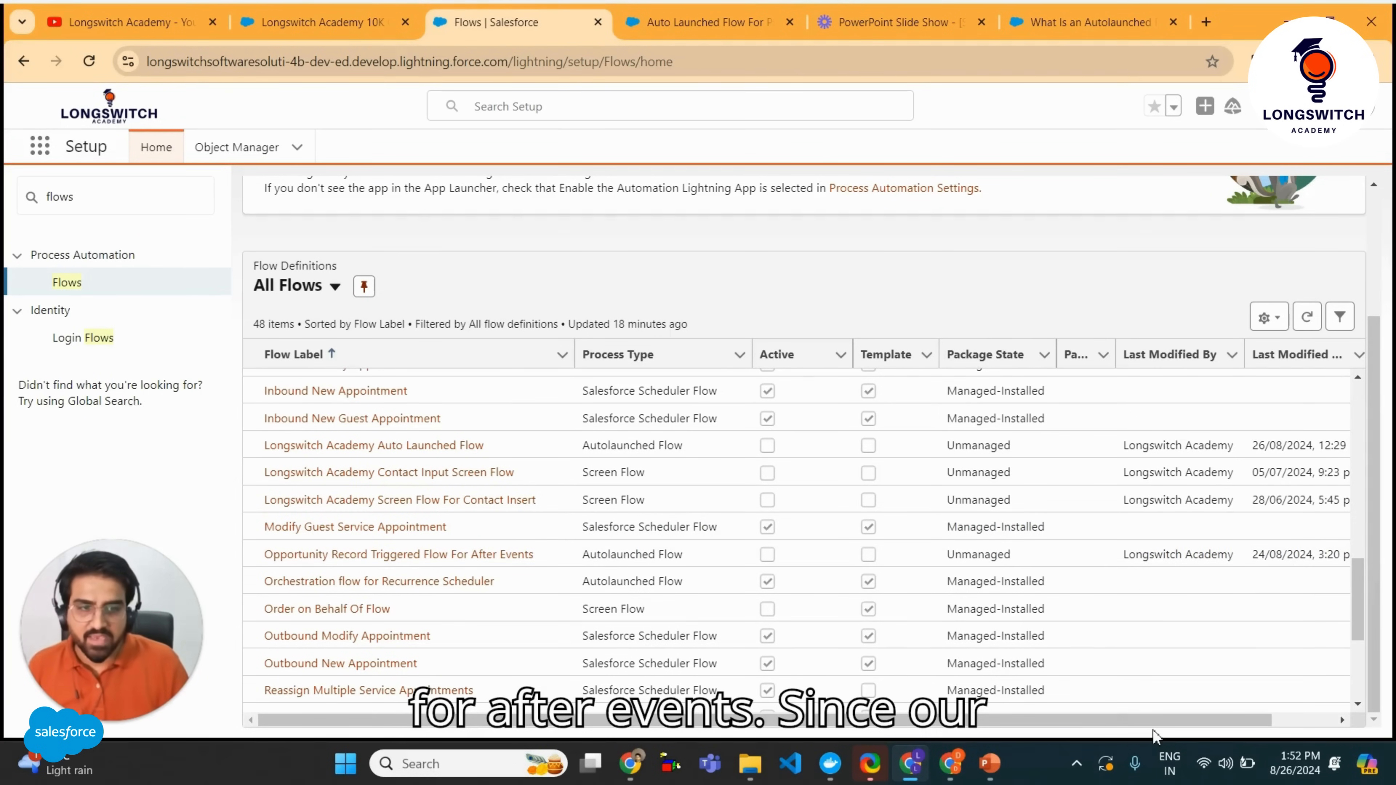
pyautogui.moveTo(1176, 721); pyautogui.dragTo(1242, 721)
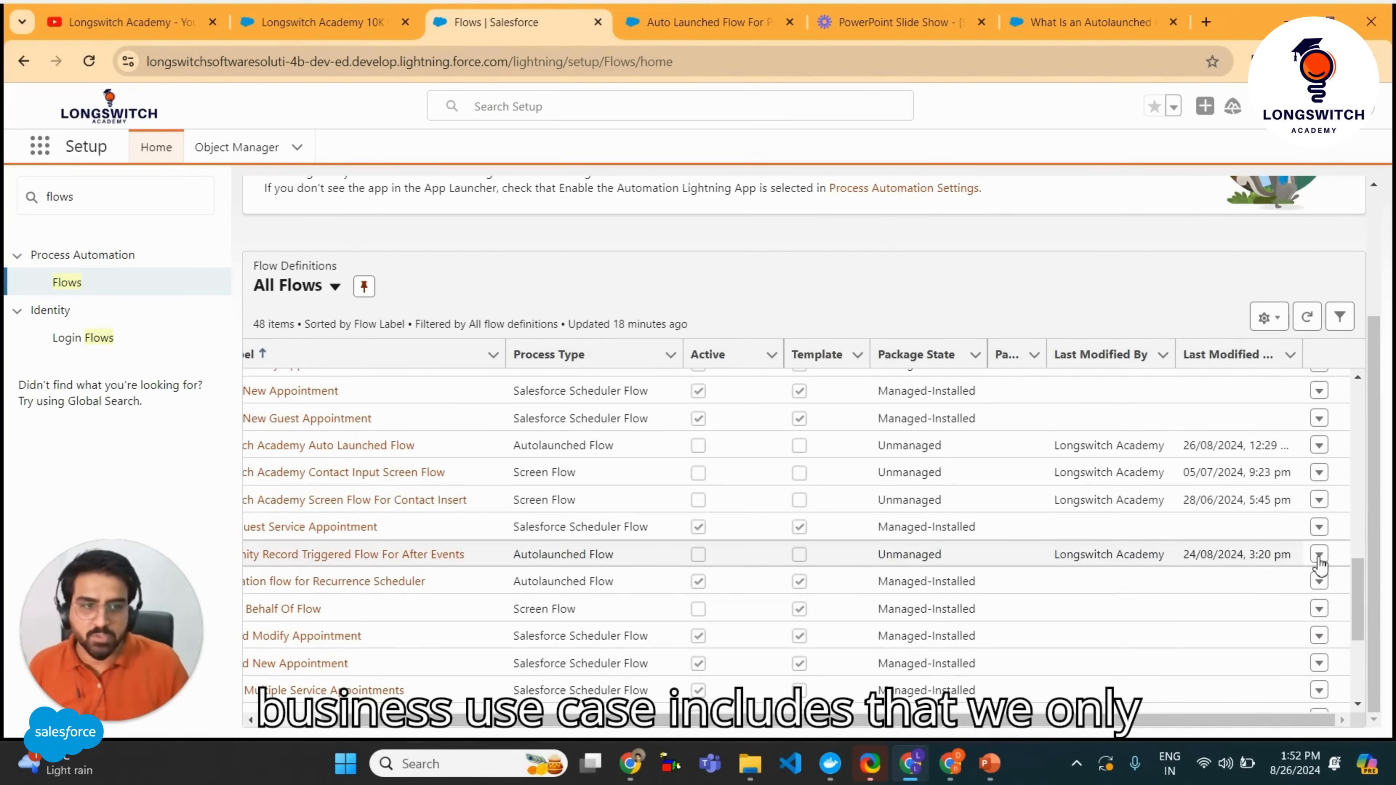
pyautogui.click(1318, 555)
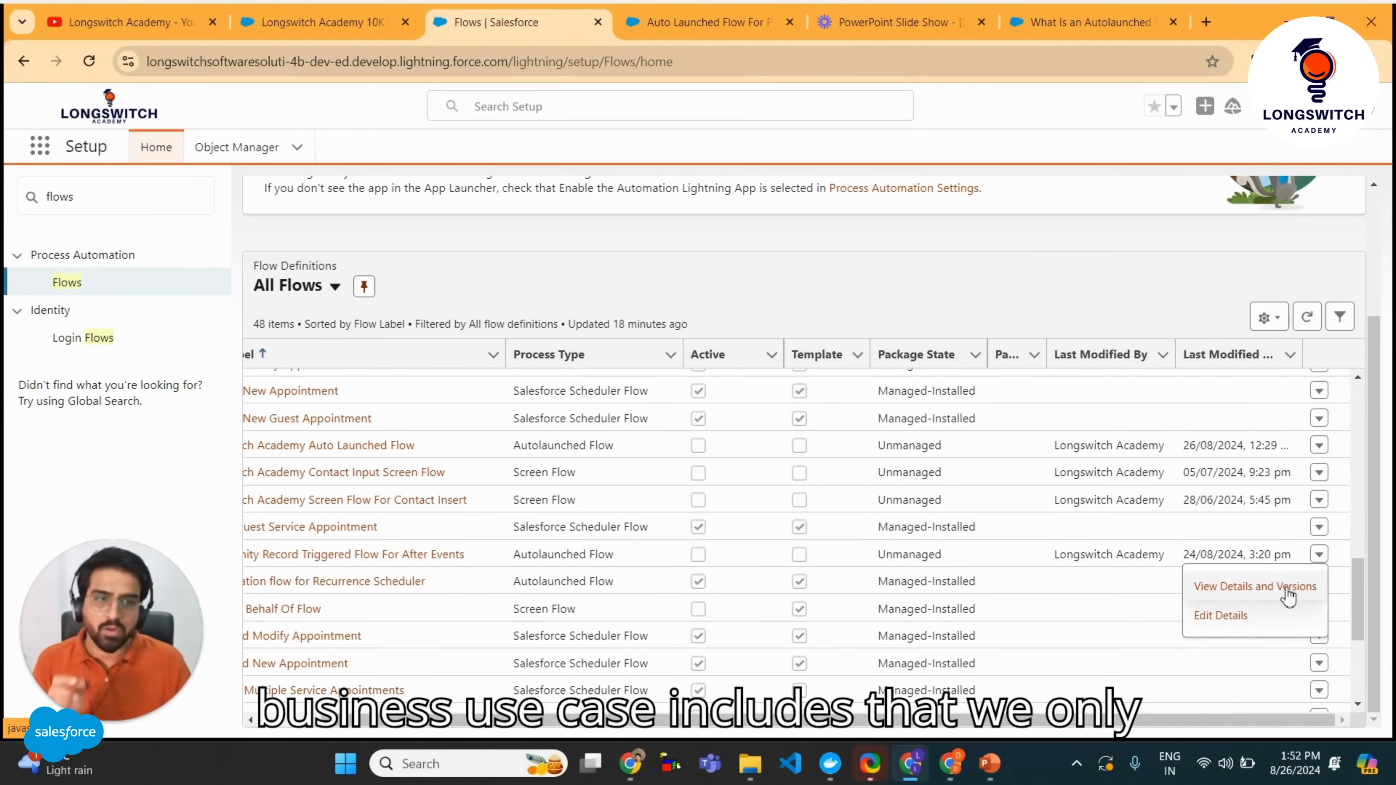
pyautogui.click(1254, 589)
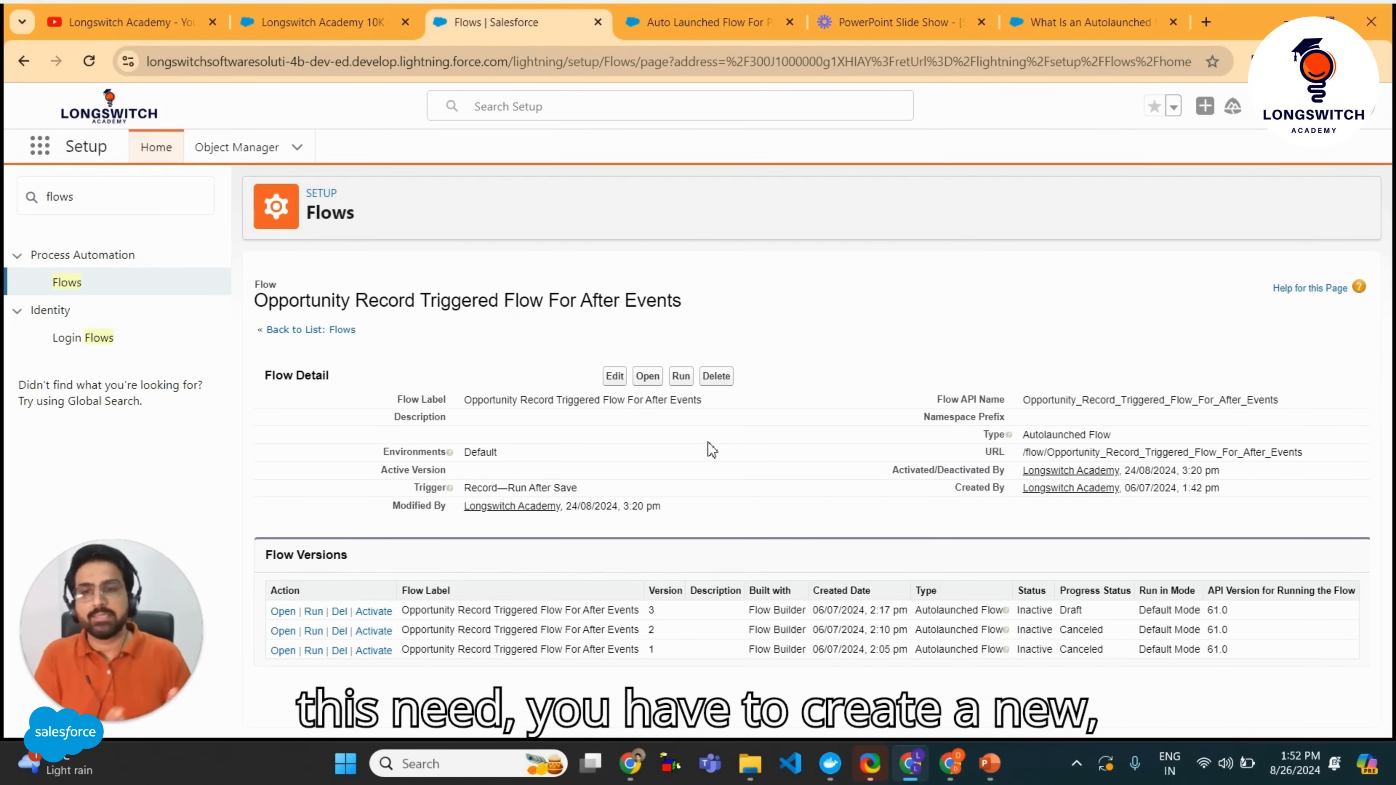
pyautogui.click(284, 617)
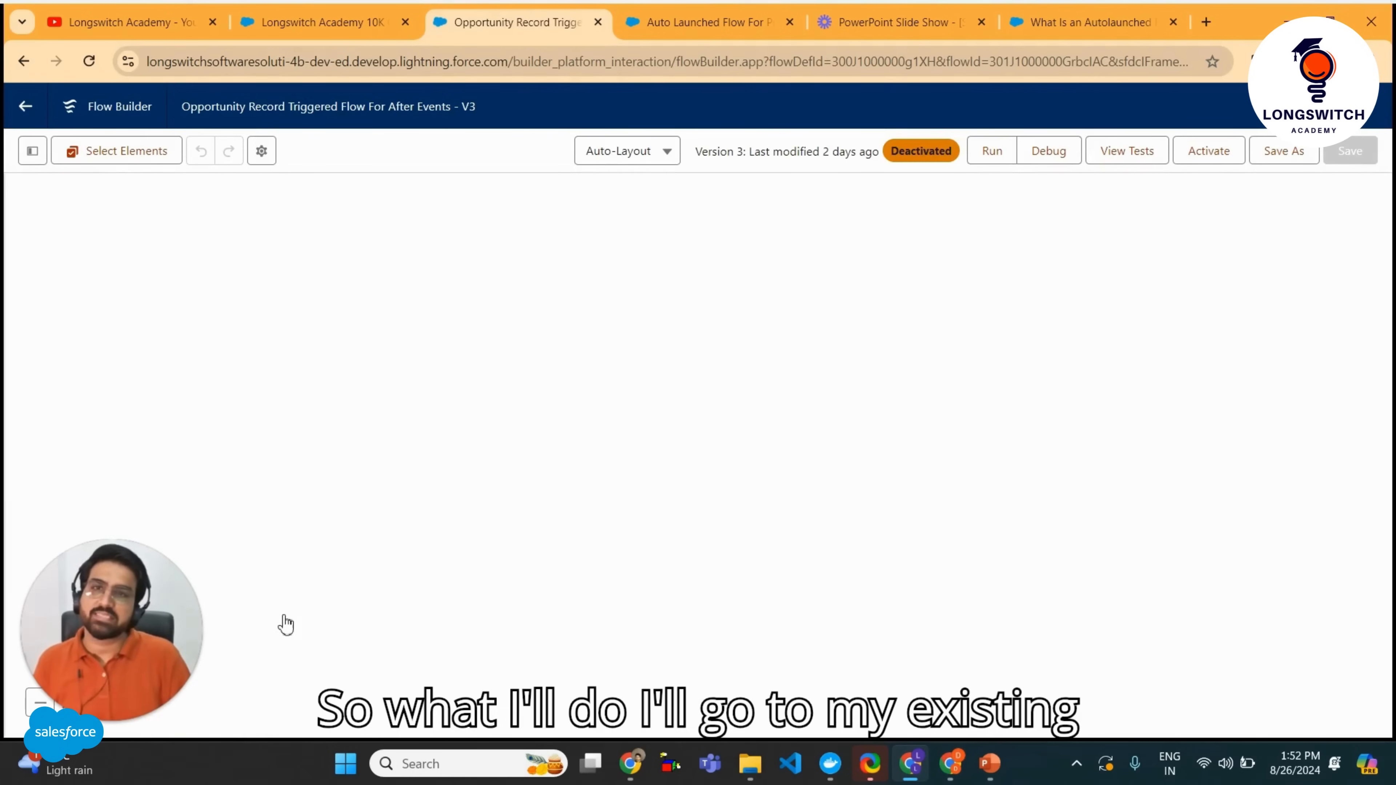
# Open the Decision For Opportunity Amount Greater Than 10K element and review its existing outcome.
pyautogui.moveTo(953, 467); pyautogui.dragTo(969, 401)
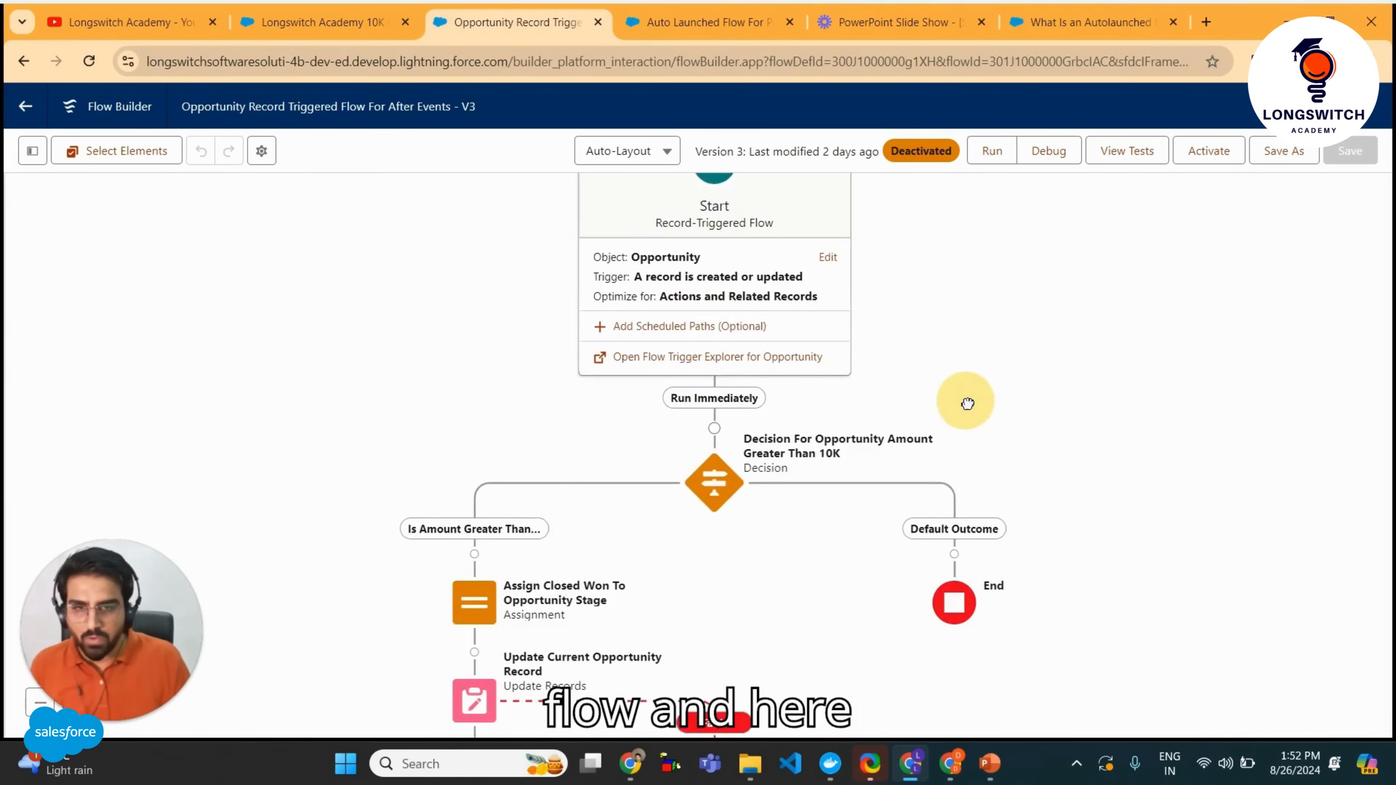
pyautogui.doubleClick(713, 474)
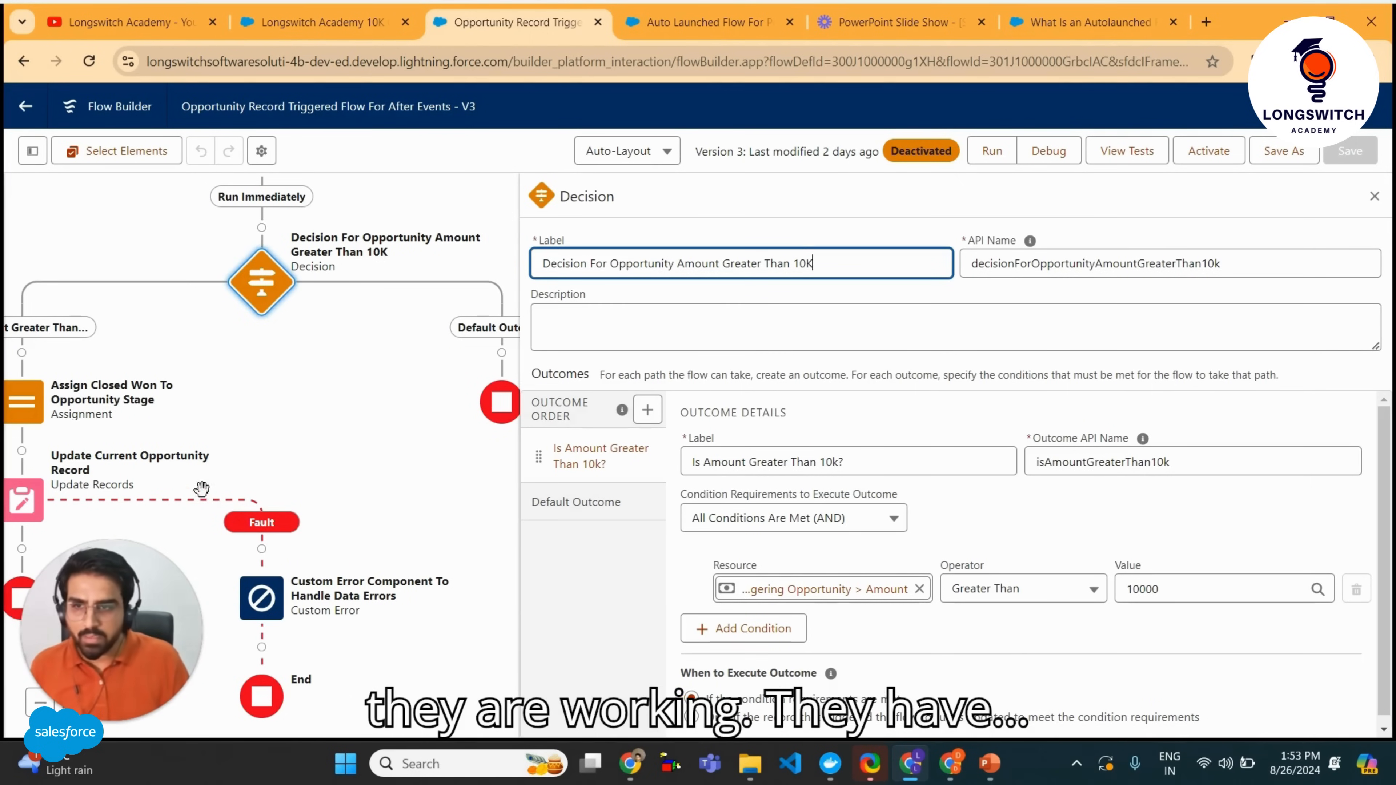
pyautogui.click(1374, 196)
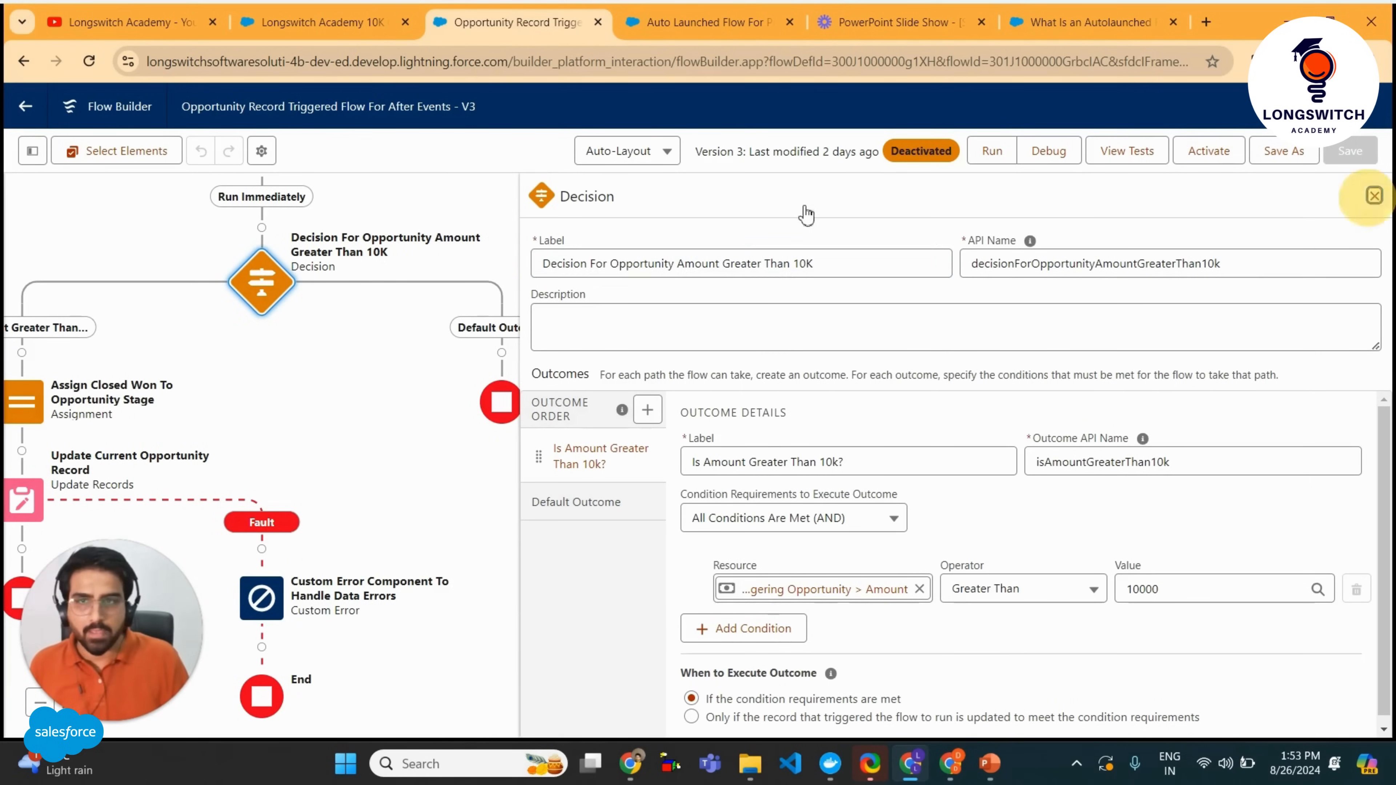
pyautogui.moveTo(459, 209); pyautogui.dragTo(516, 354)
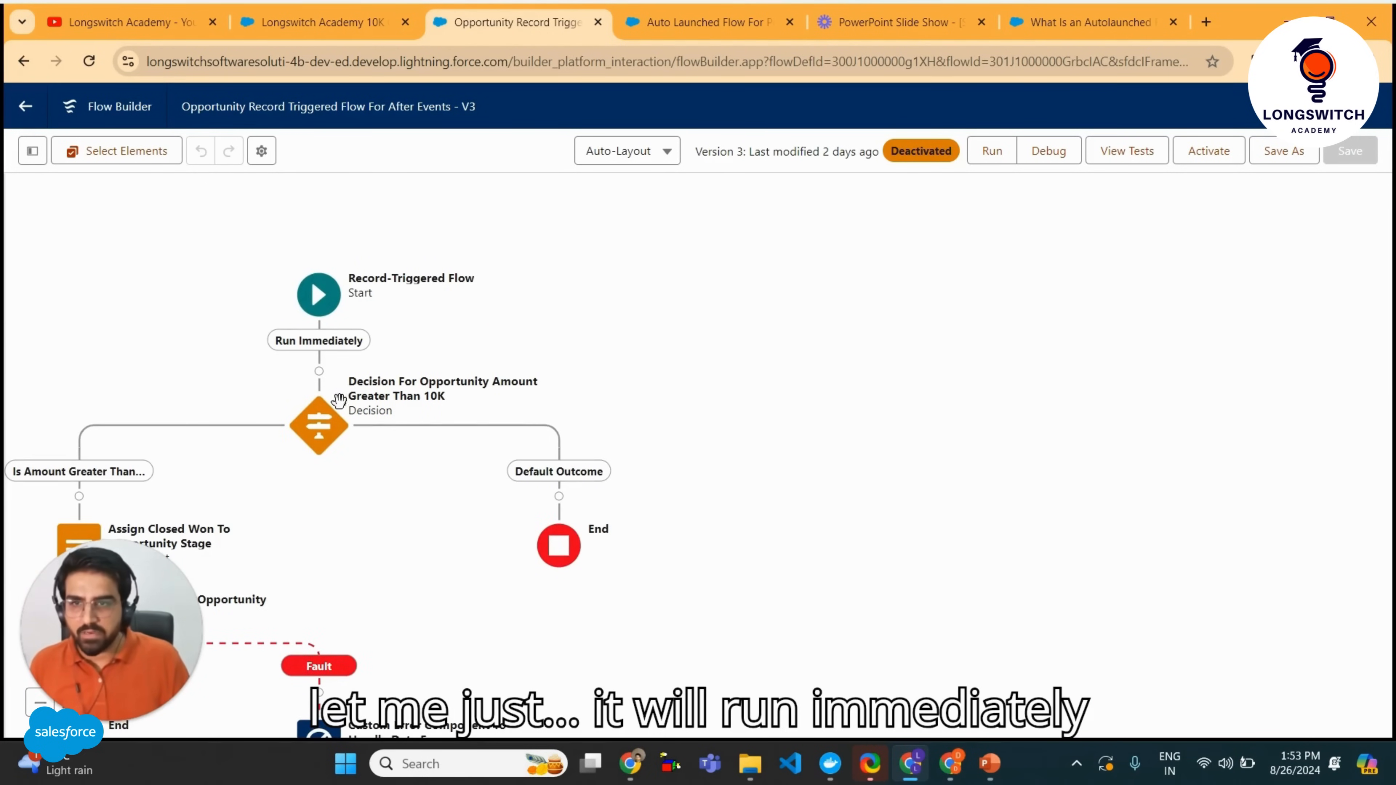
pyautogui.doubleClick(325, 430)
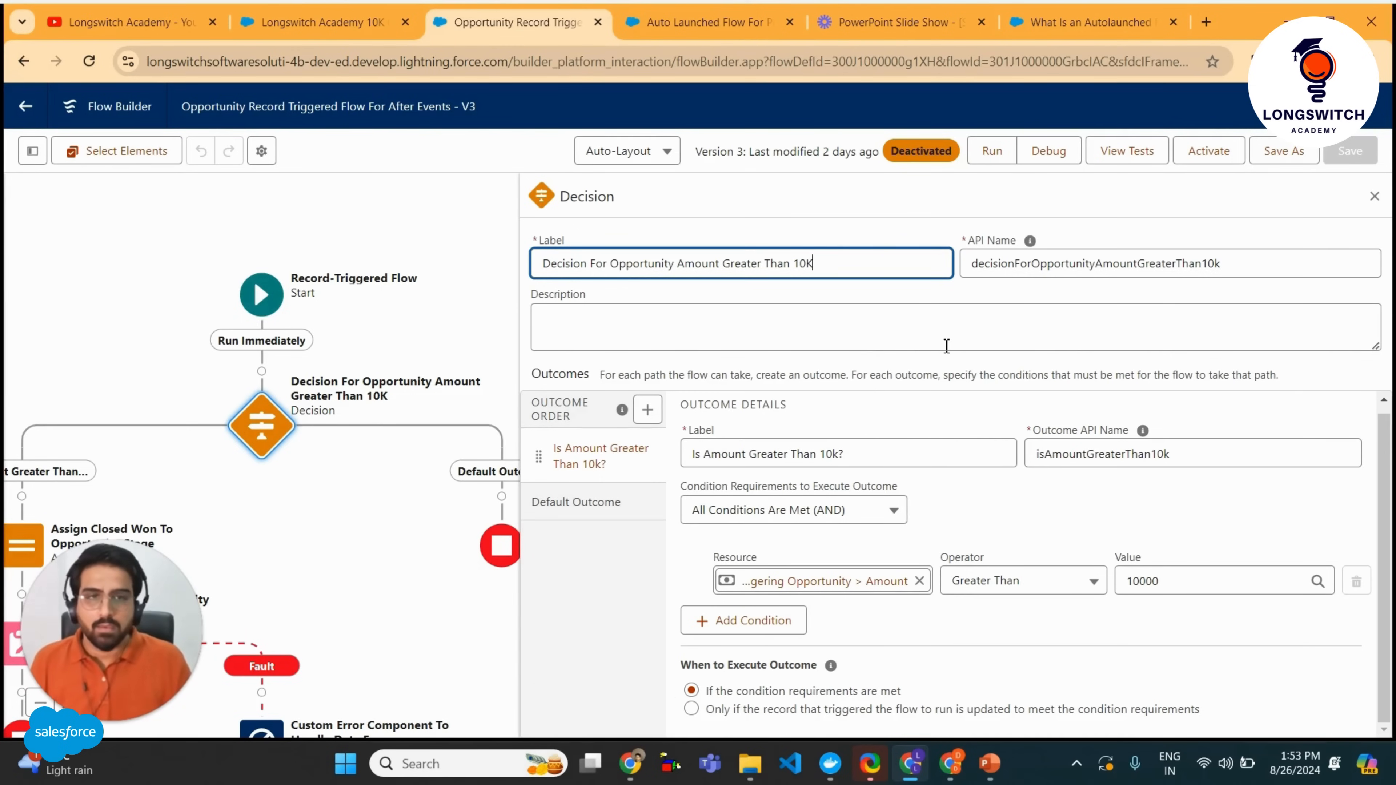
pyautogui.click(989, 763)
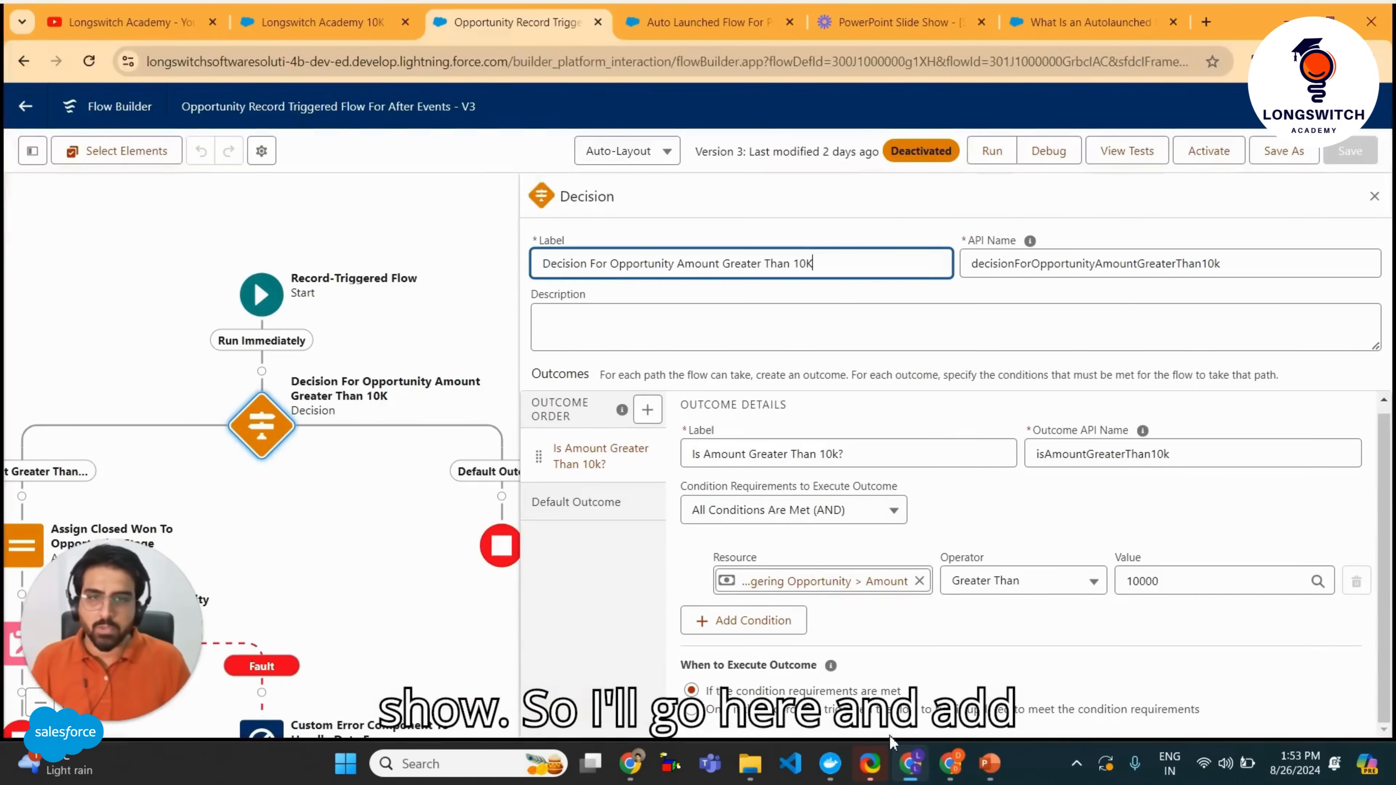
pyautogui.click(909, 763)
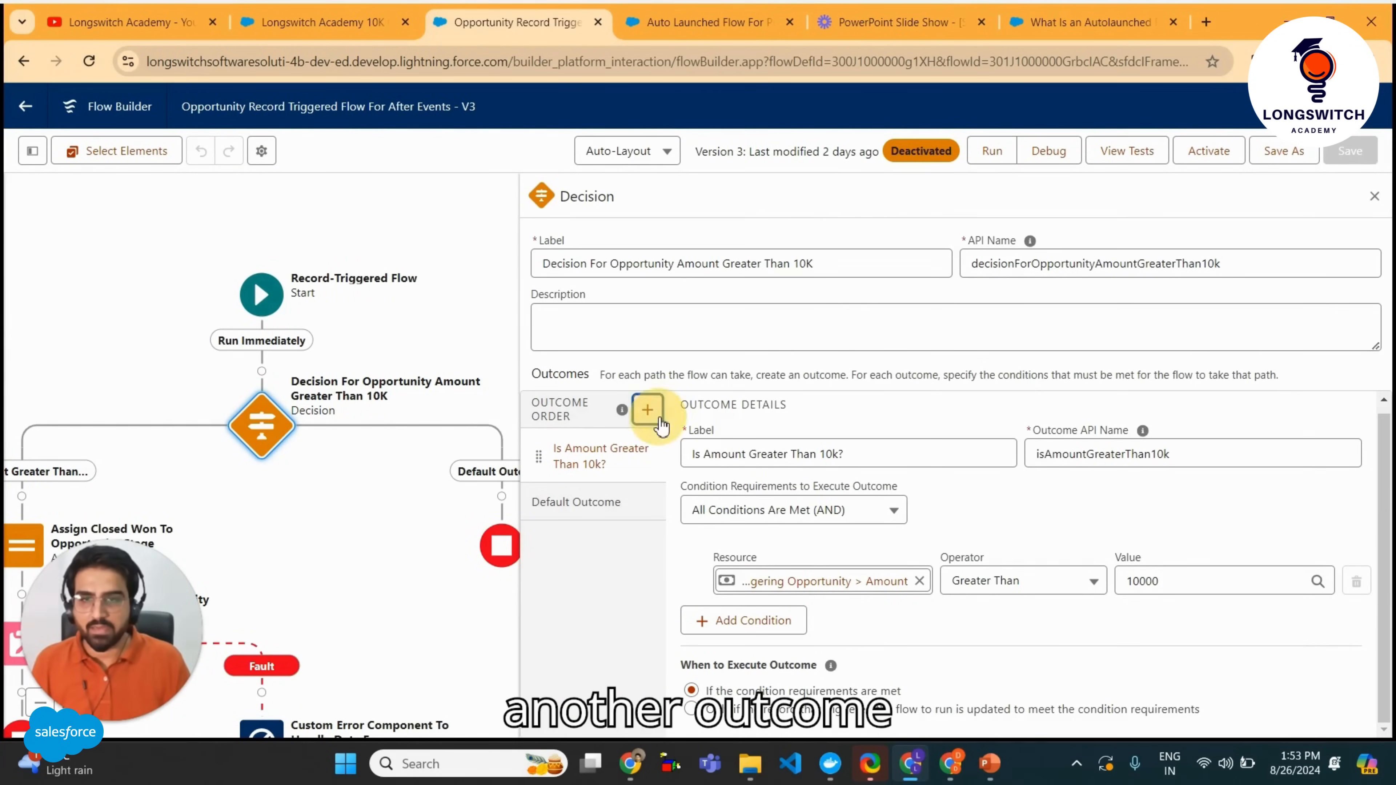
# Add a new outcome to the decision and label it Stage Updated To Proposal/Price Quote.
pyautogui.click(647, 410)
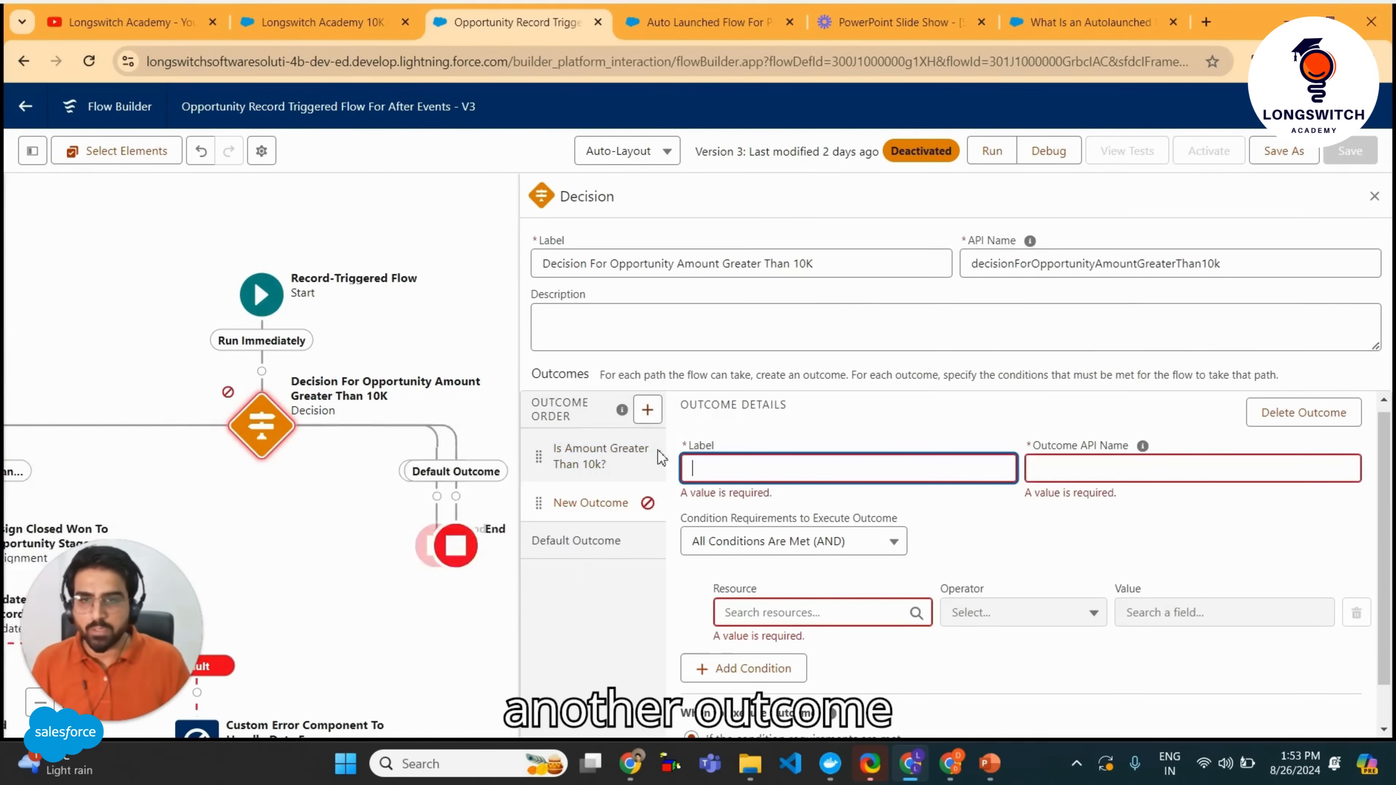
pyautogui.click(754, 474)
pyautogui.write('S')
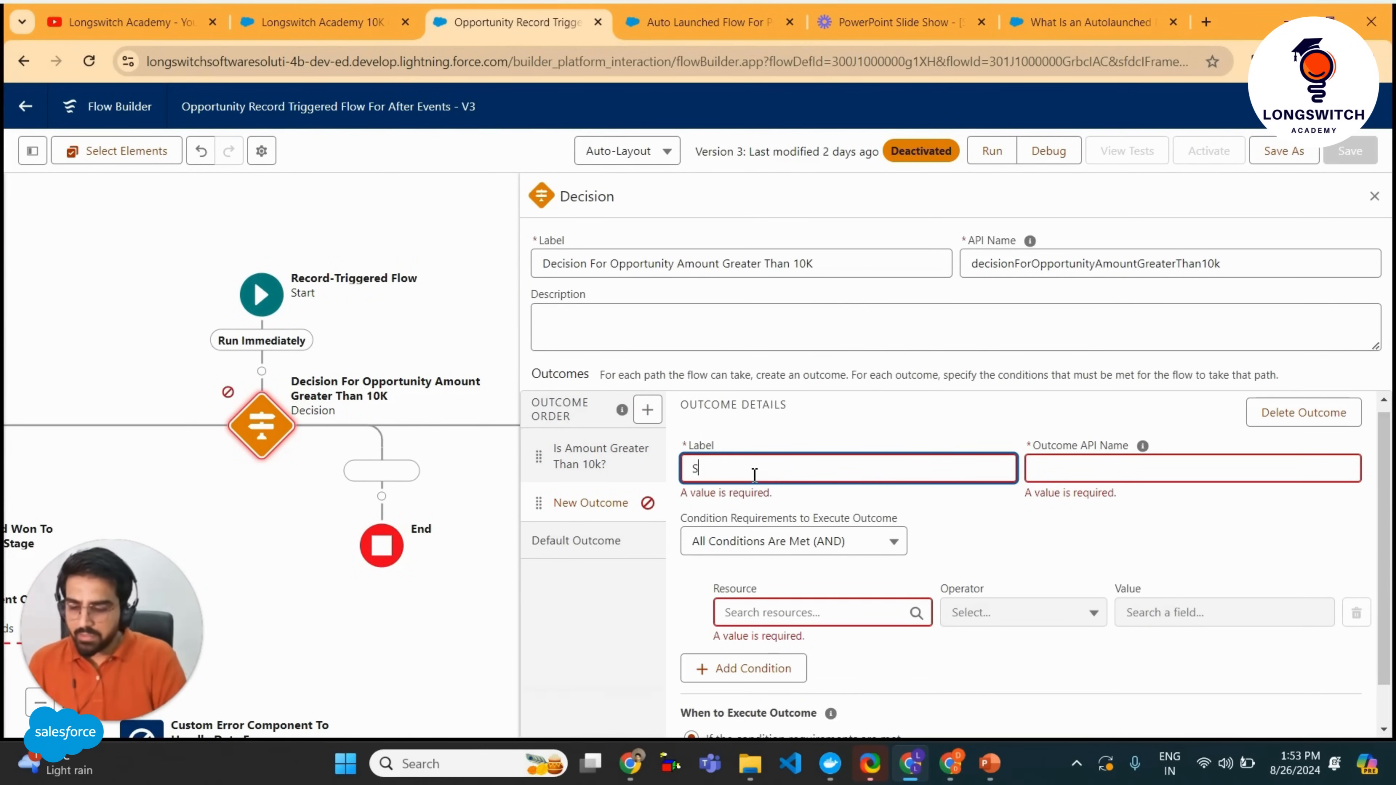
pyautogui.write('tage Up')
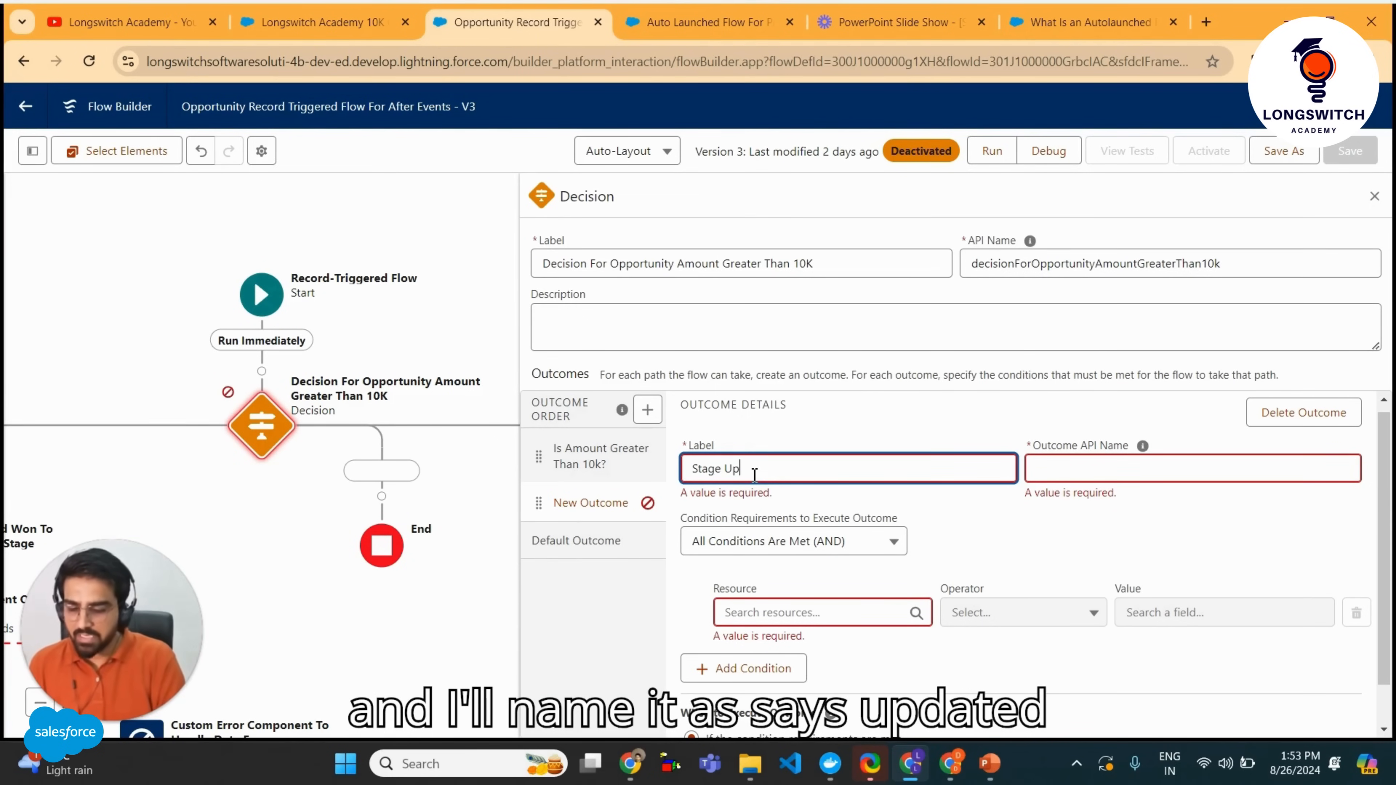
pyautogui.write('dated To Propo')
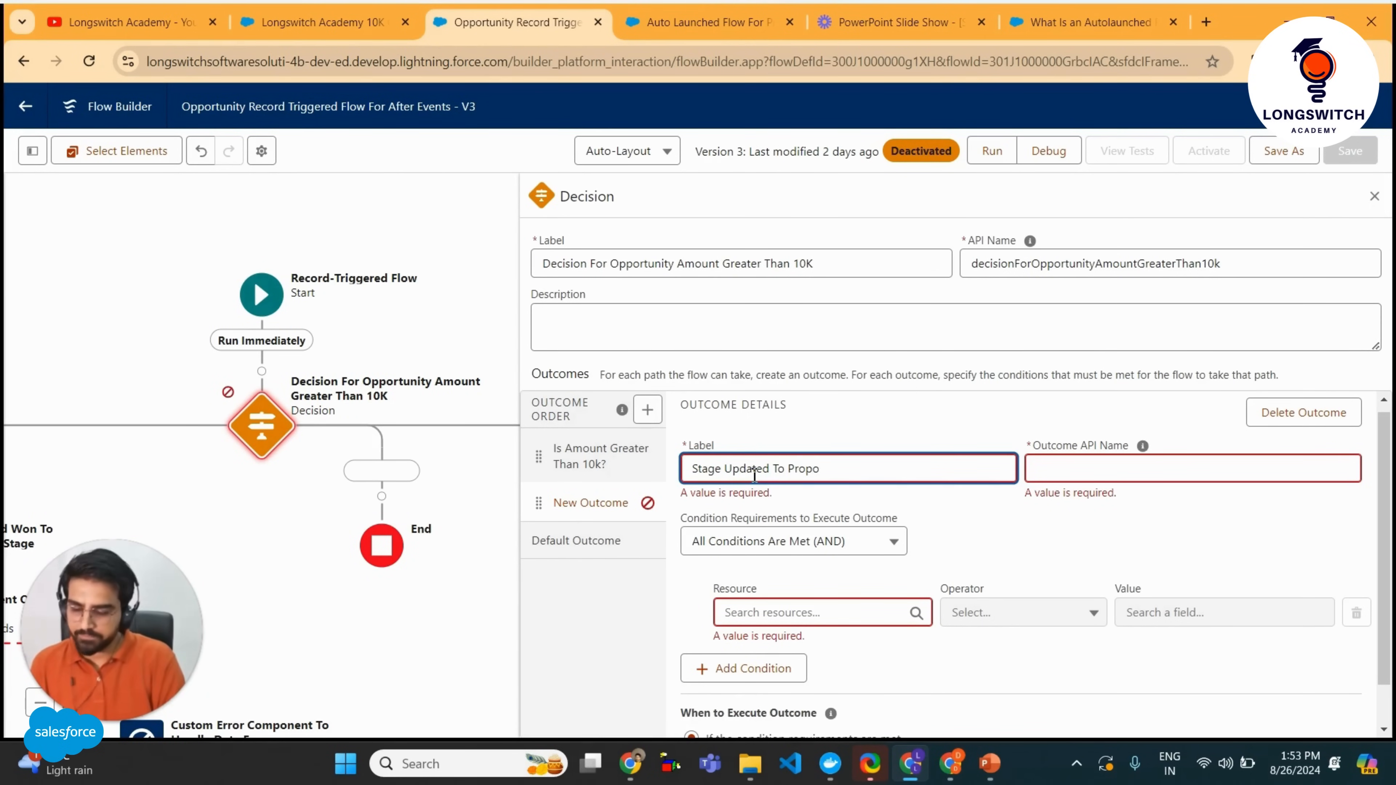
pyautogui.write('sal/Price')
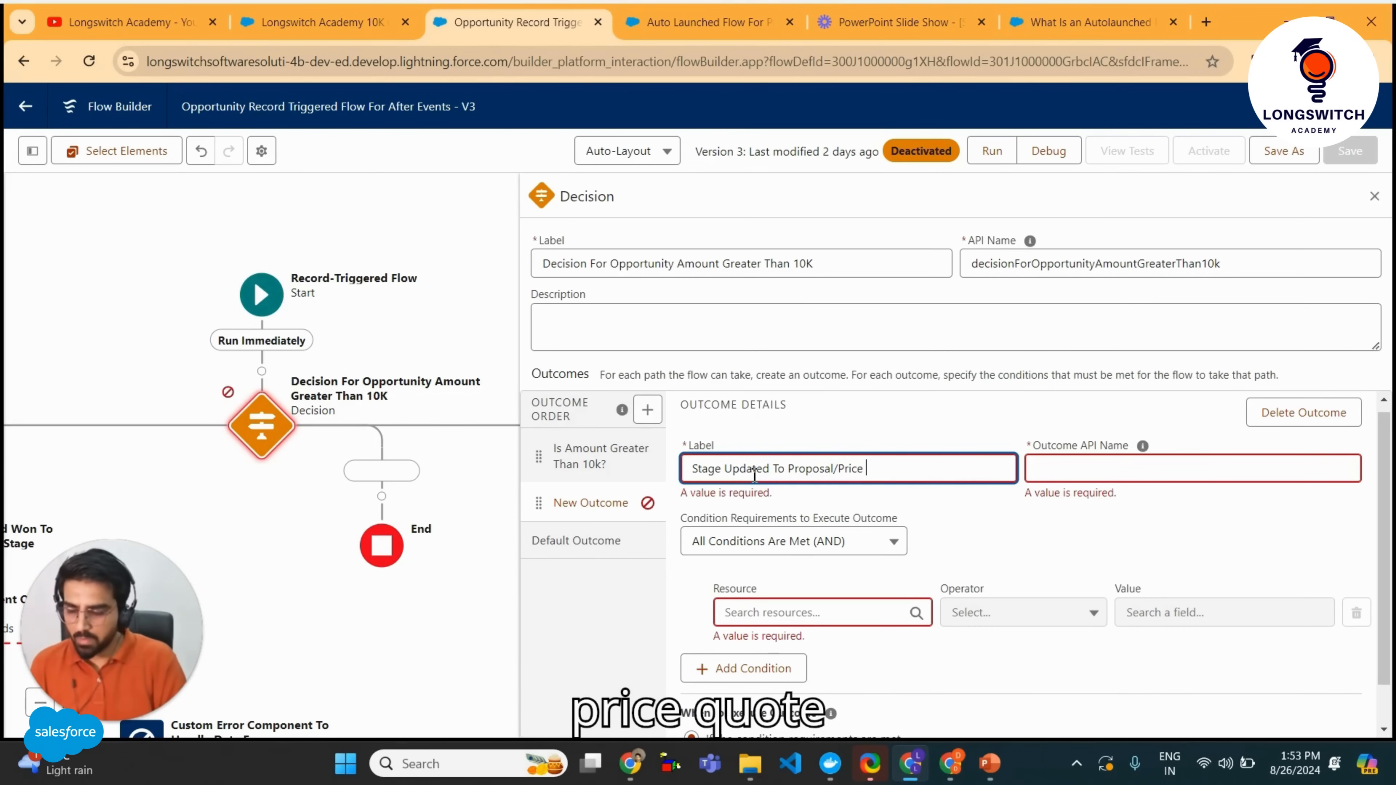
pyautogui.write(' Quote')
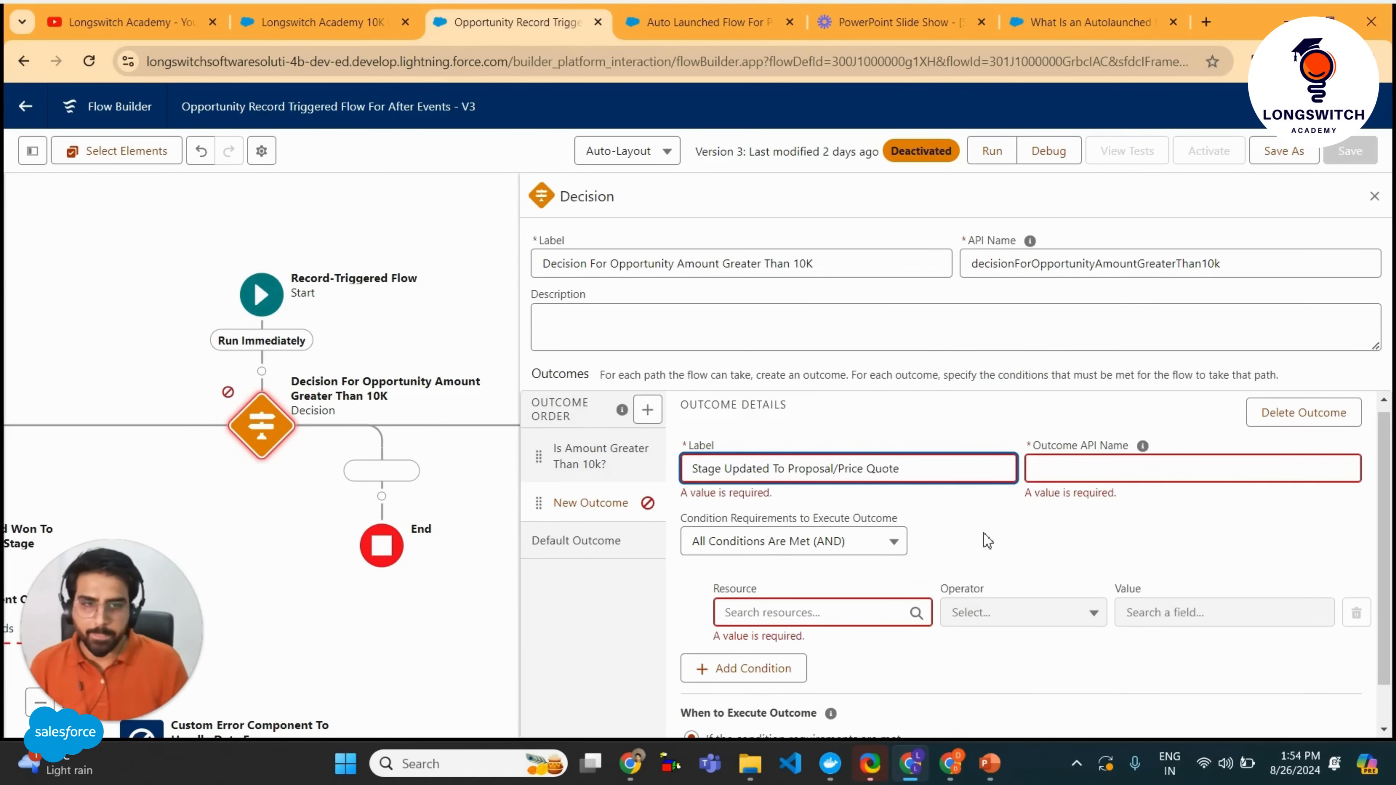
# Set the new outcome's API name to stageUpdatedToProposalPriceQuote, without underscores and with a lowercase first letter.
pyautogui.click(1071, 494)
pyautogui.click(1077, 466)
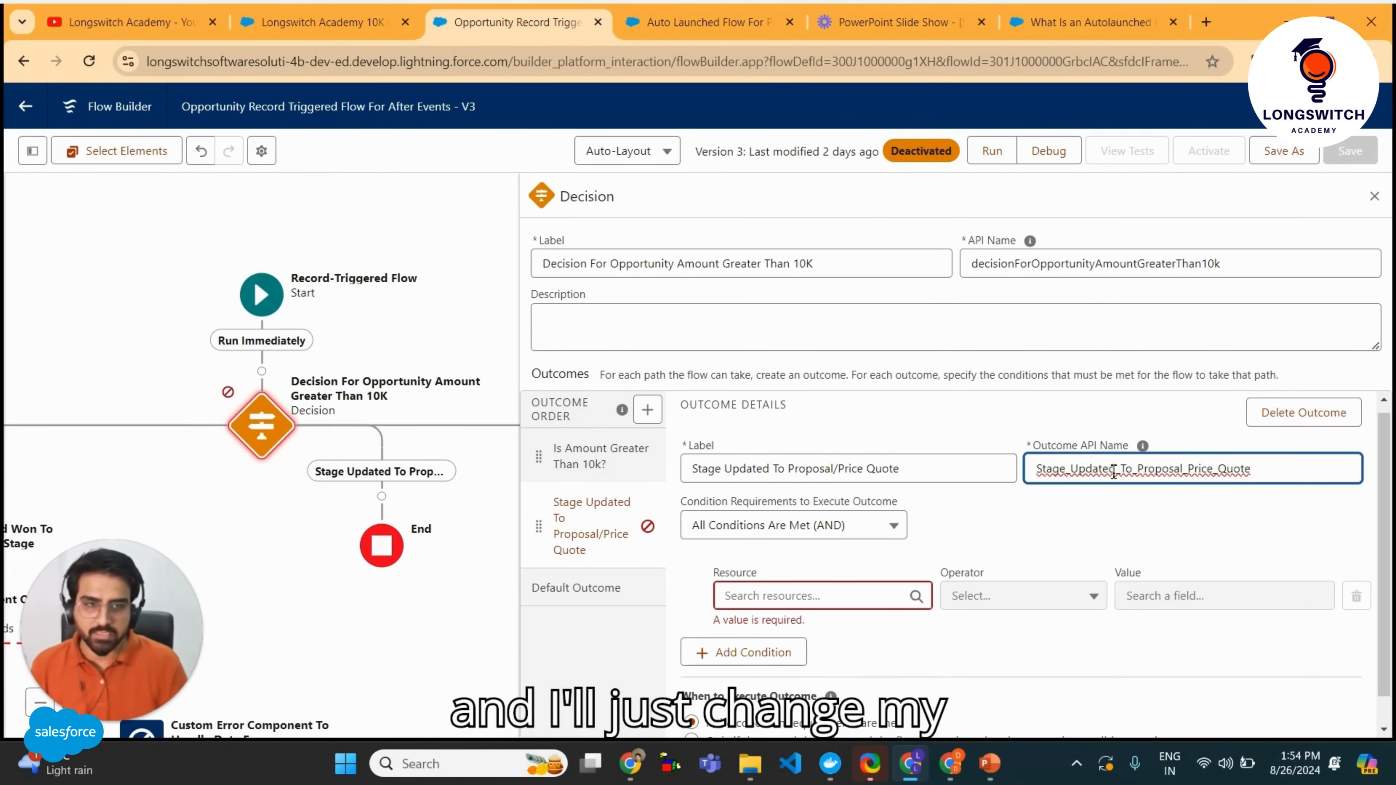
pyautogui.press('Left')
pyautogui.press('BackSpace')
pyautogui.press('Right')
pyautogui.press('Right')
pyautogui.press('Right')
pyautogui.press('Right')
pyautogui.press('Right')
pyautogui.press('Right')
pyautogui.press('Right')
pyautogui.press('Right')
pyautogui.press('BackSpace')
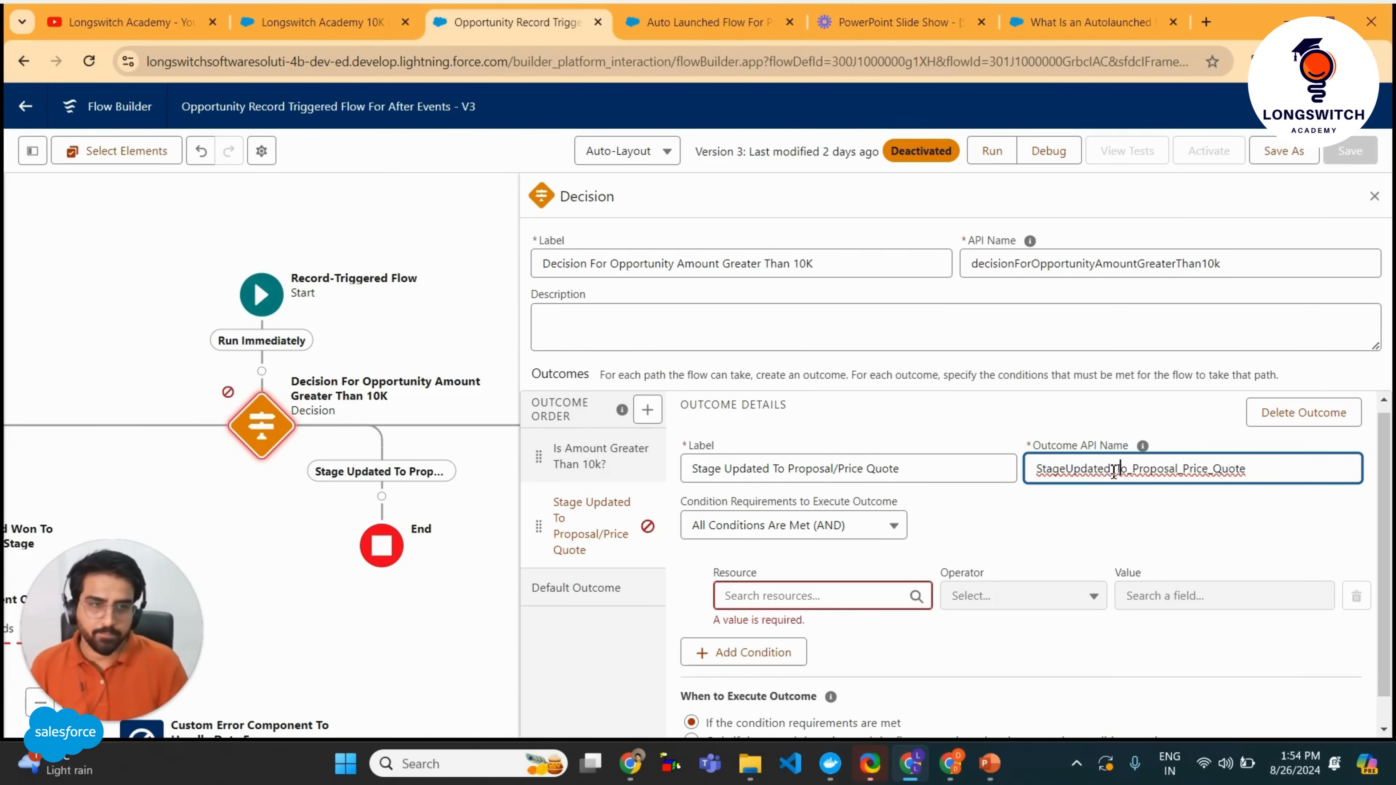
pyautogui.press('Right')
pyautogui.press('Right')
pyautogui.press('Right')
pyautogui.press('BackSpace')
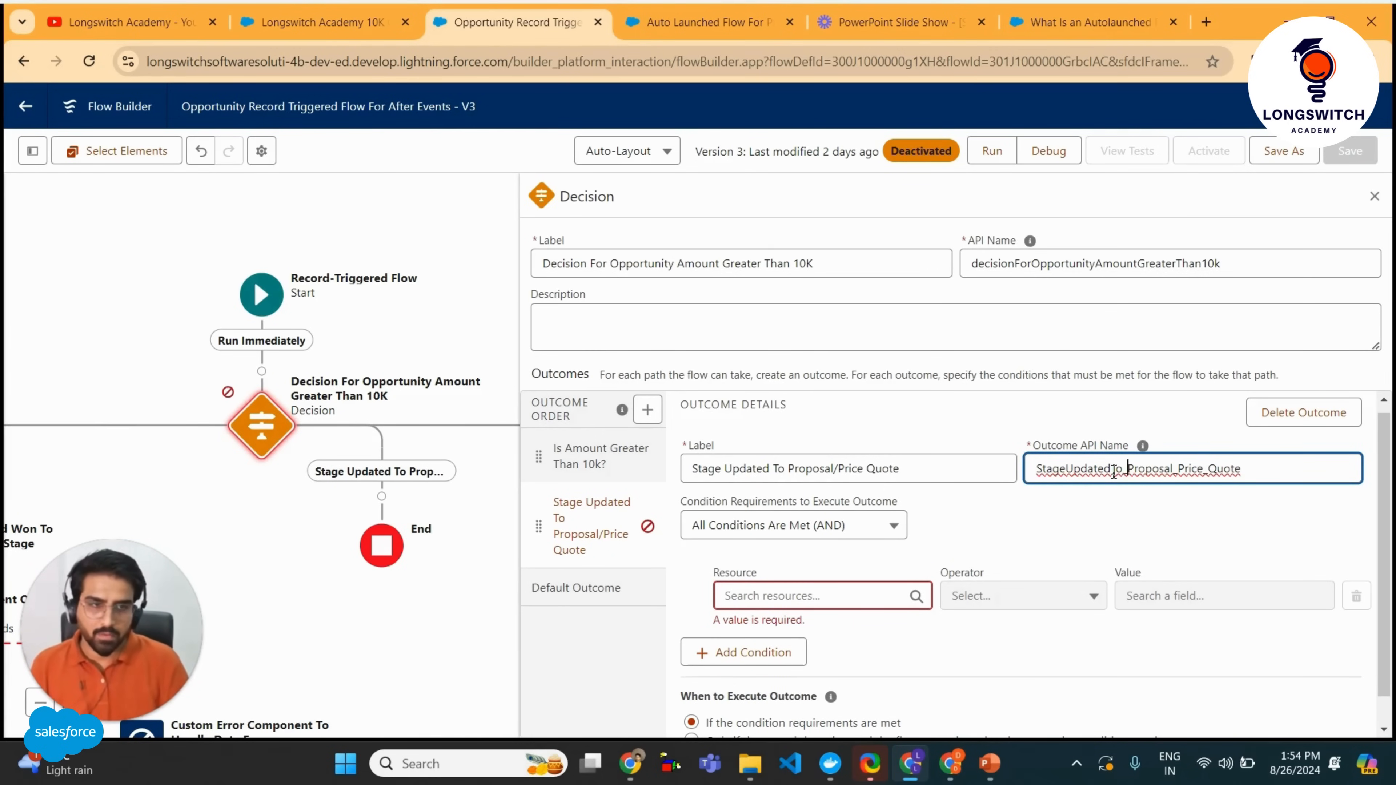
pyautogui.press('BackSpace')
pyautogui.press('Right')
pyautogui.press('Right')
pyautogui.press('Right')
pyautogui.press('Right')
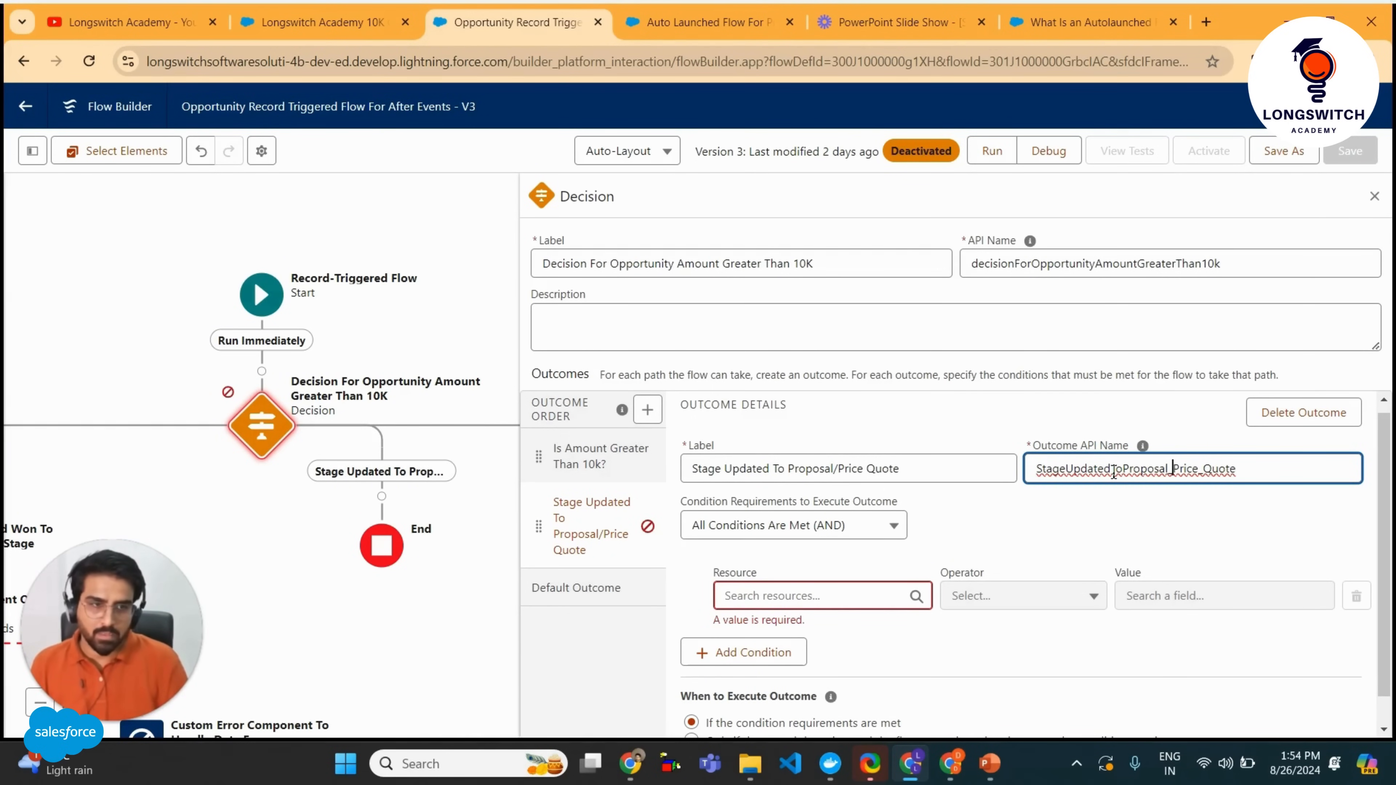
pyautogui.press('BackSpace')
pyautogui.press('Right')
pyautogui.press('Right')
pyautogui.press('BackSpace')
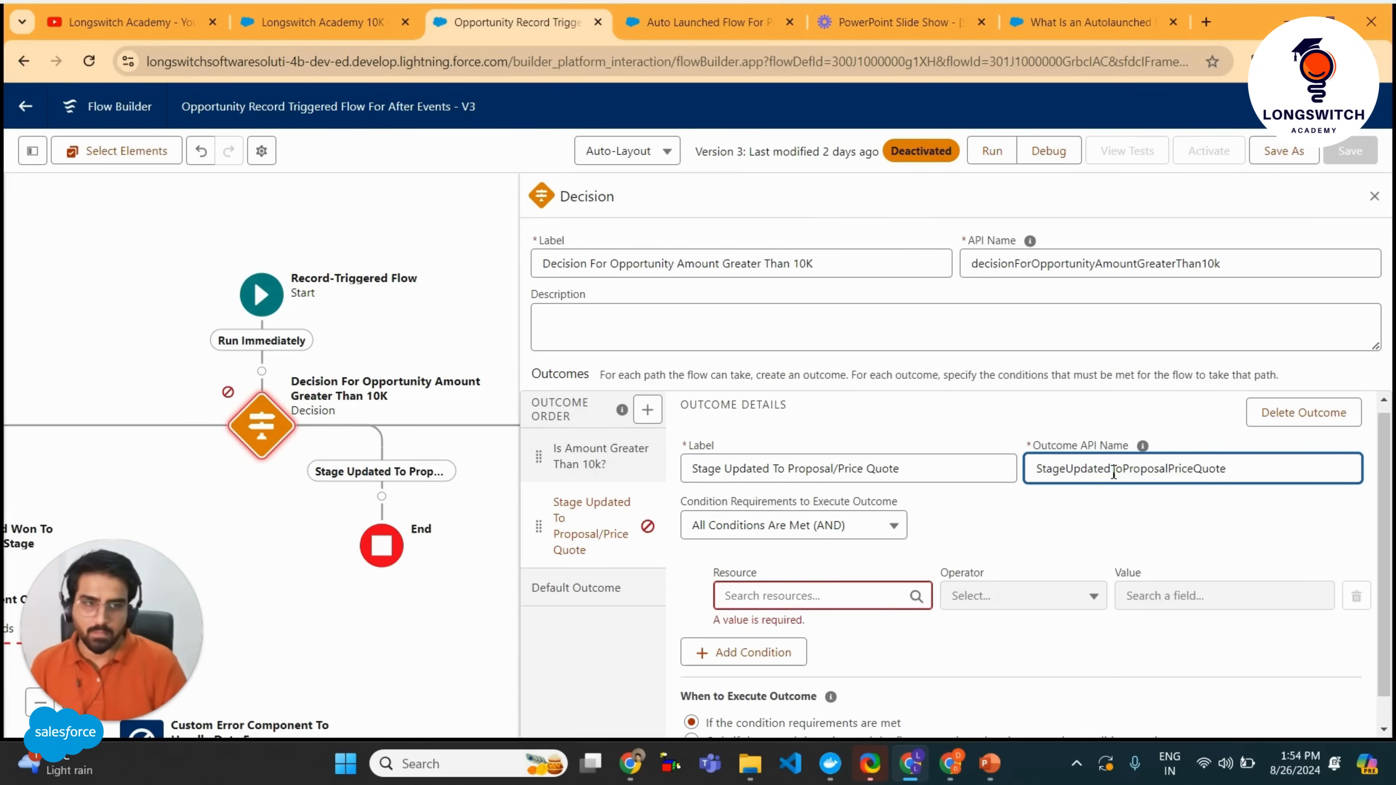
pyautogui.press('Left')
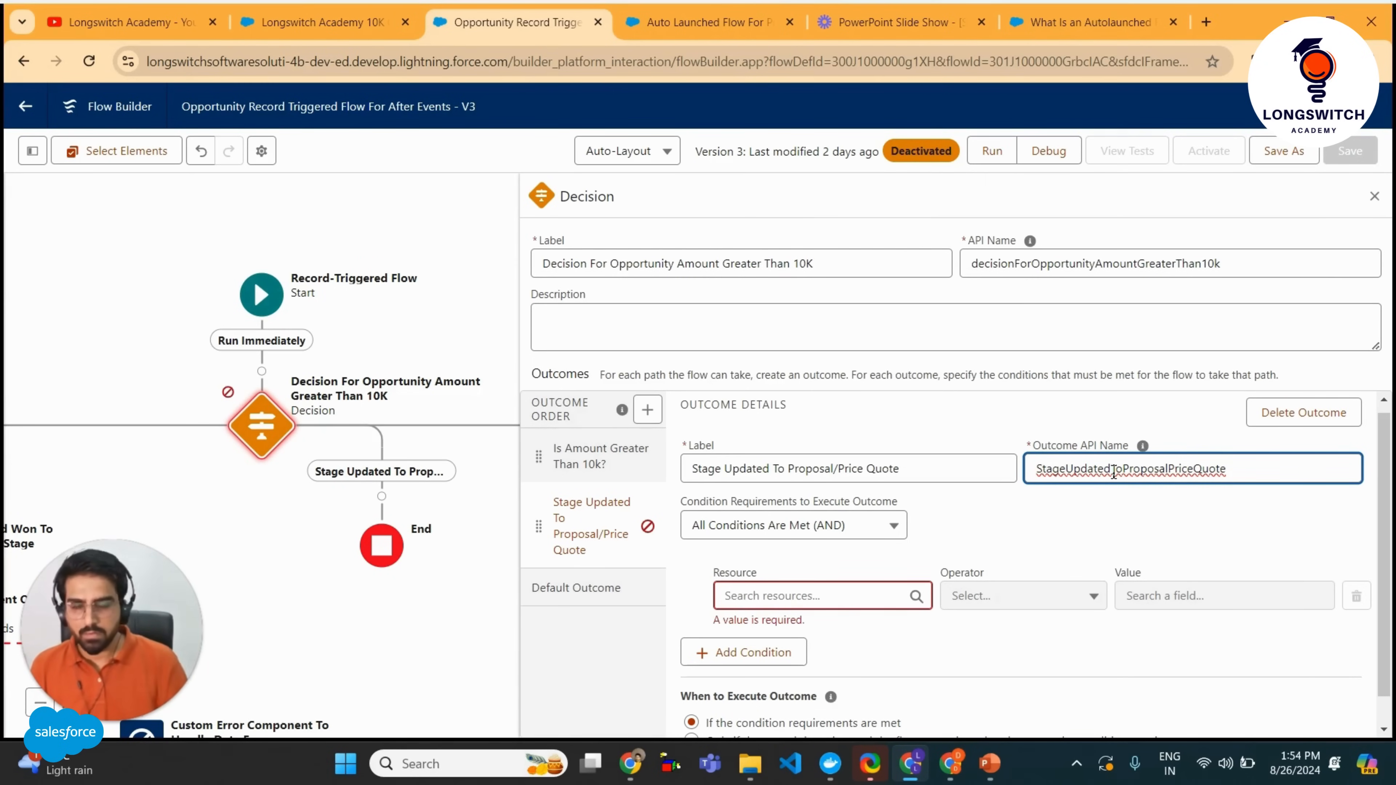
pyautogui.press('Home')
pyautogui.press('Delete')
pyautogui.hotkey('shift', 'End')
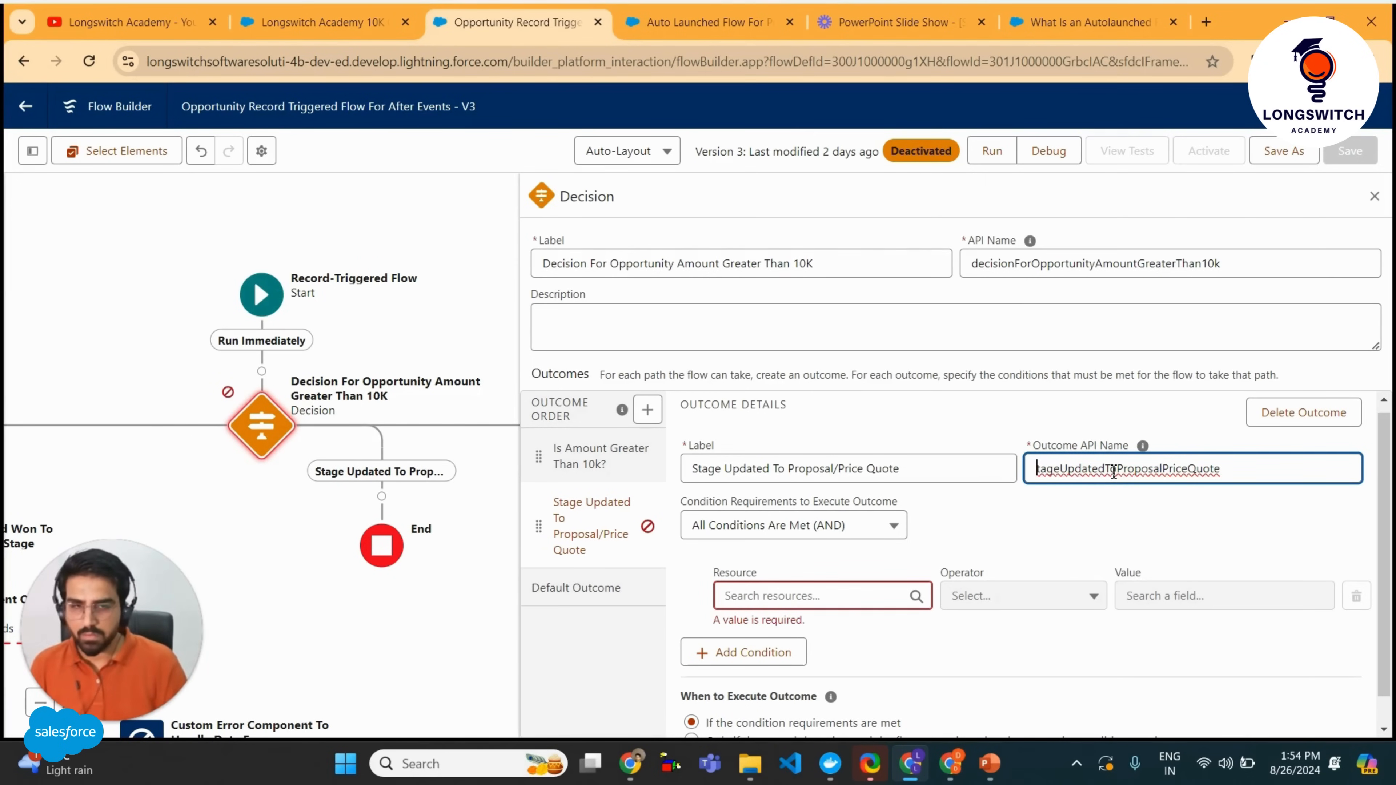
pyautogui.press('Home')
pyautogui.write('s')
pyautogui.click(1052, 521)
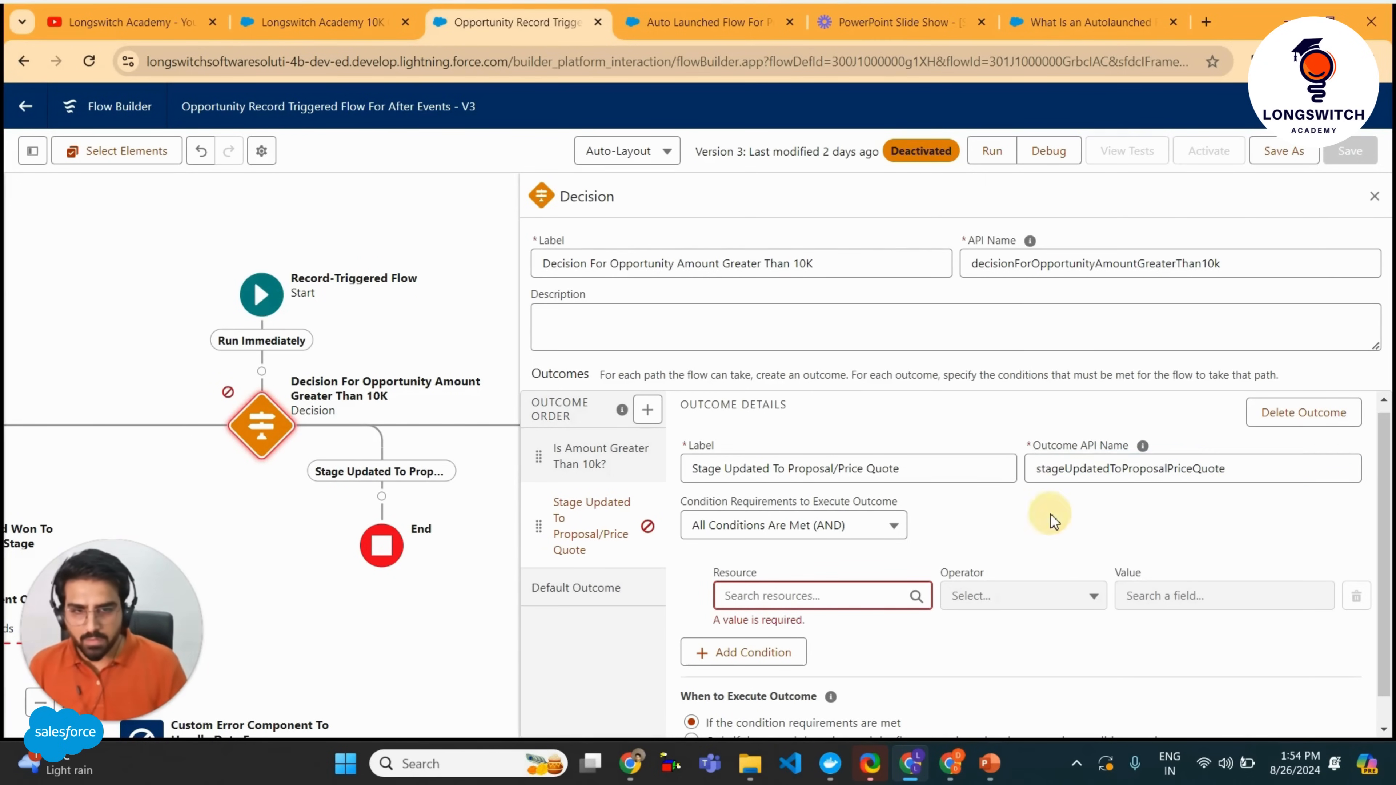
# Define the outcome's first condition as Triggering Opportunity > Stage, Is Changed, True.
pyautogui.click(831, 594)
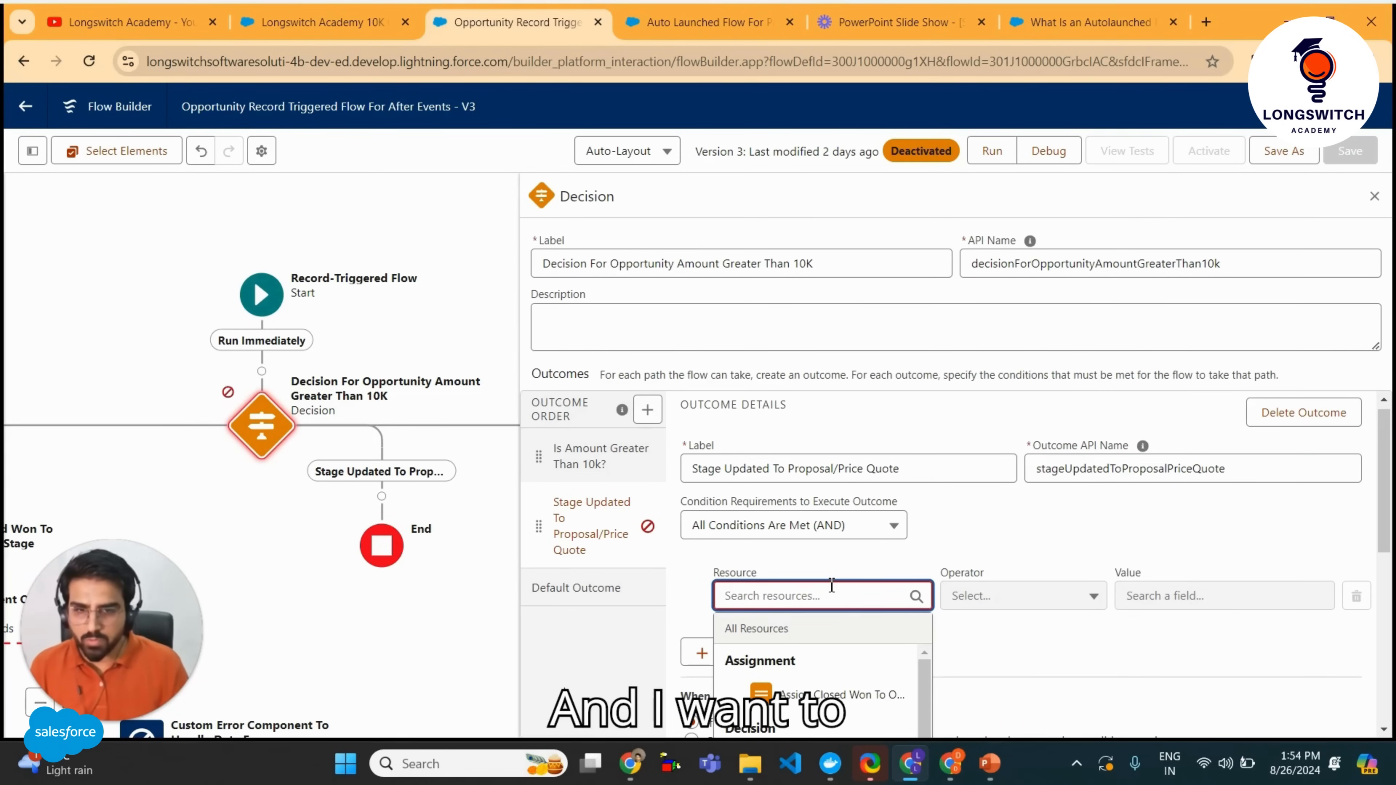
pyautogui.scroll(-3, 835, 605)
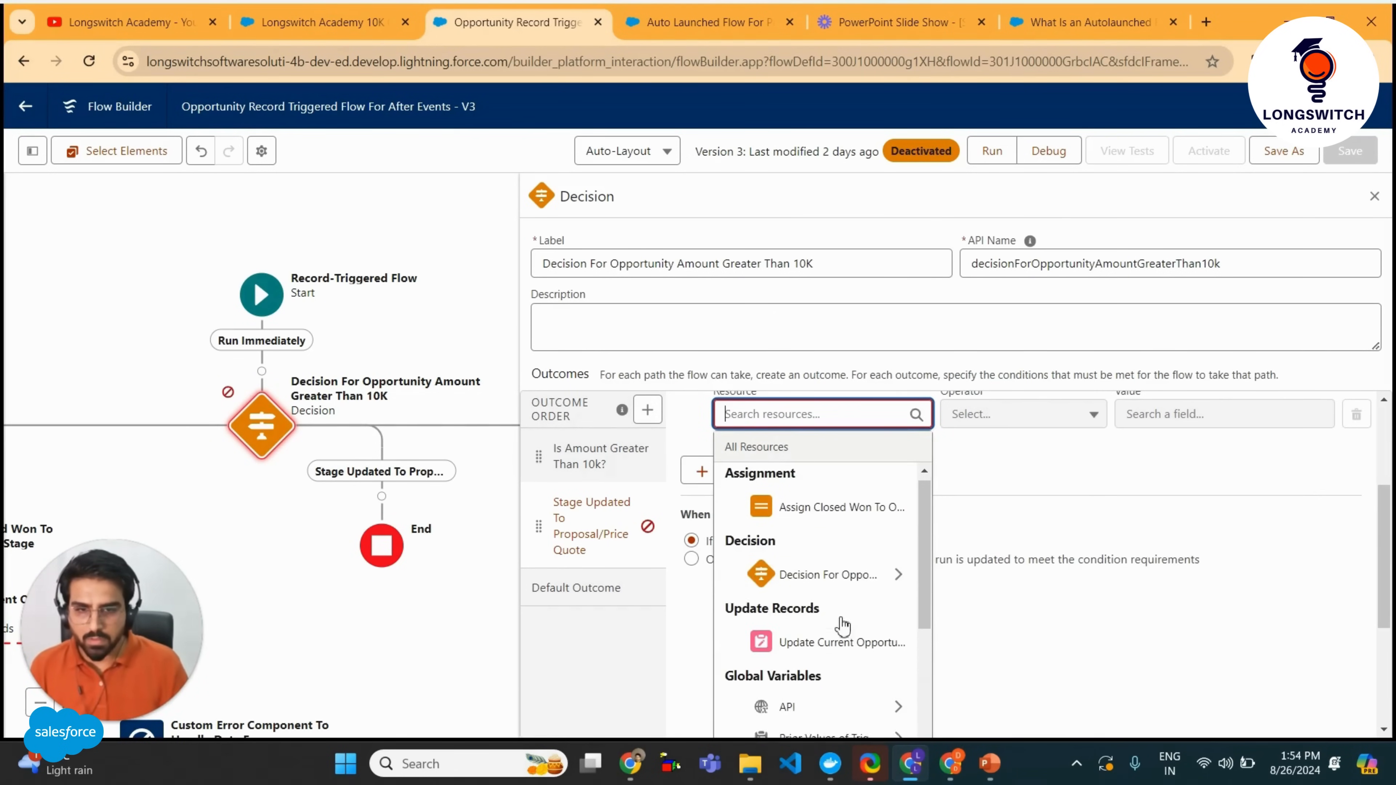
pyautogui.scroll(-8, 842, 625)
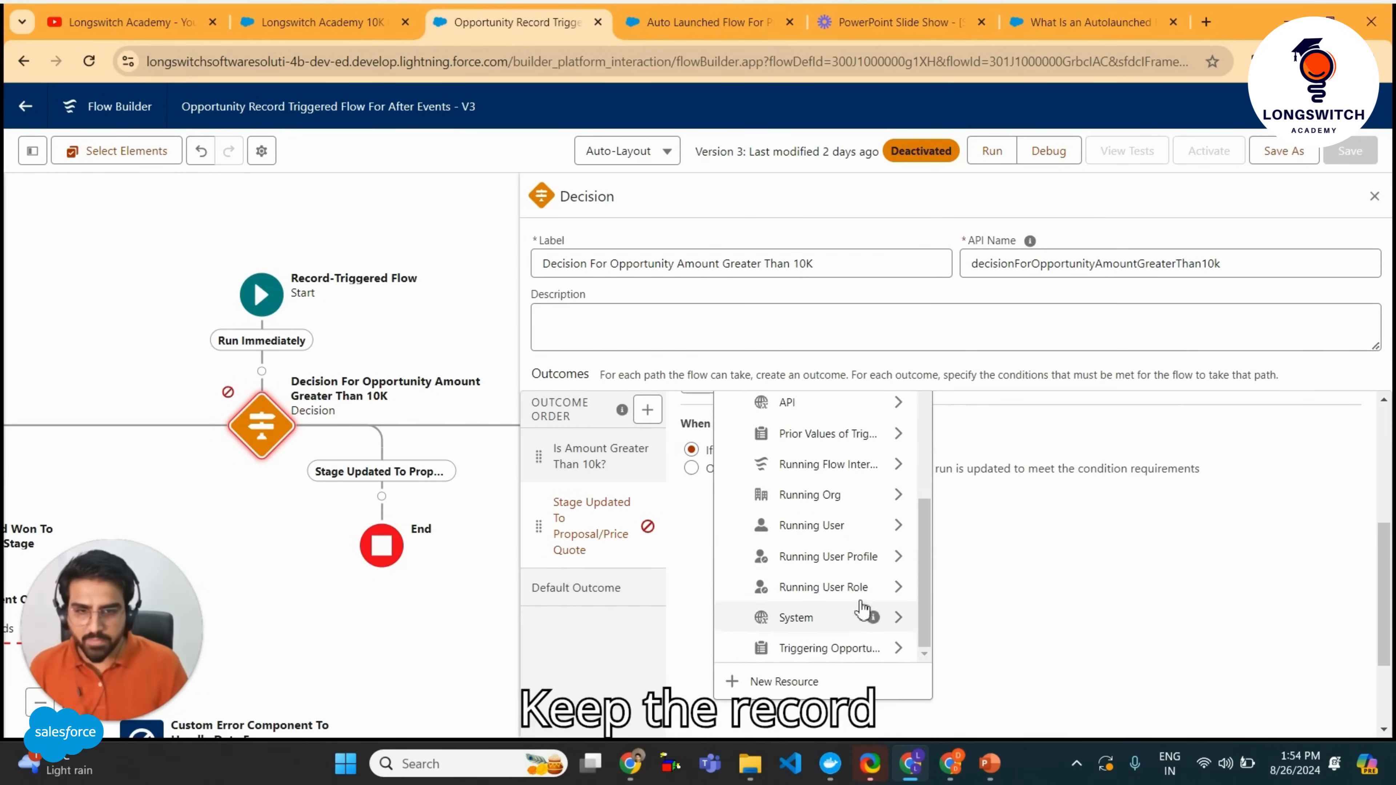
pyautogui.click(843, 651)
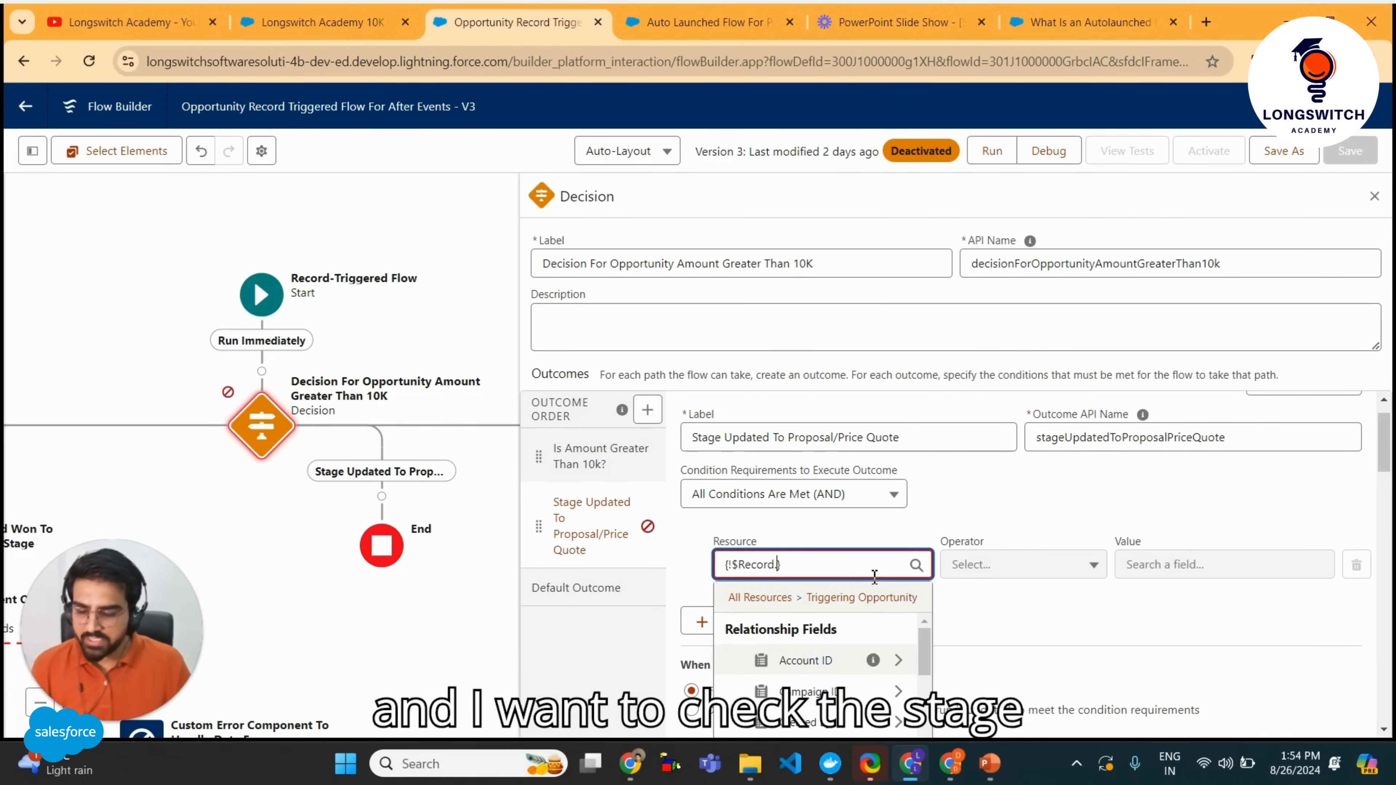
pyautogui.write('sta')
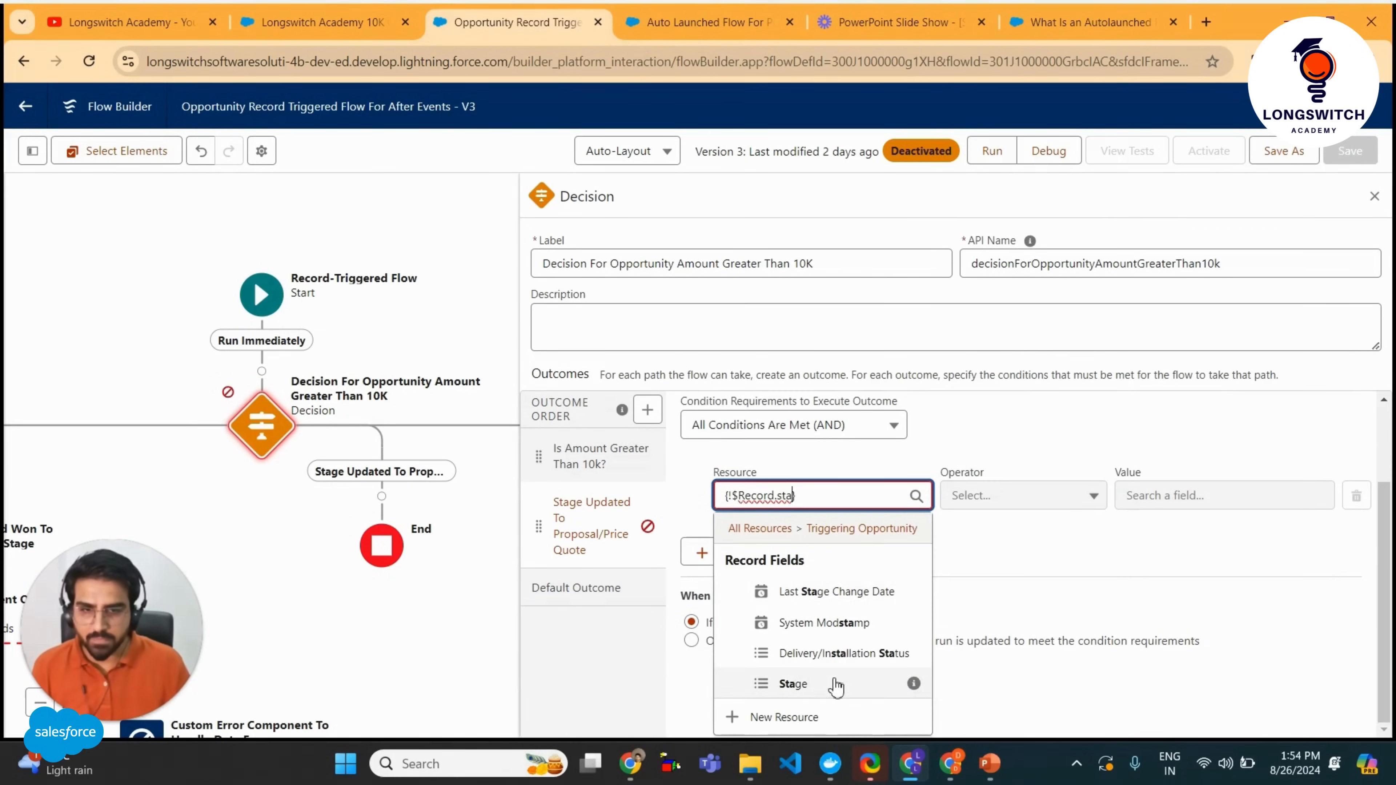
pyautogui.click(837, 686)
pyautogui.click(995, 581)
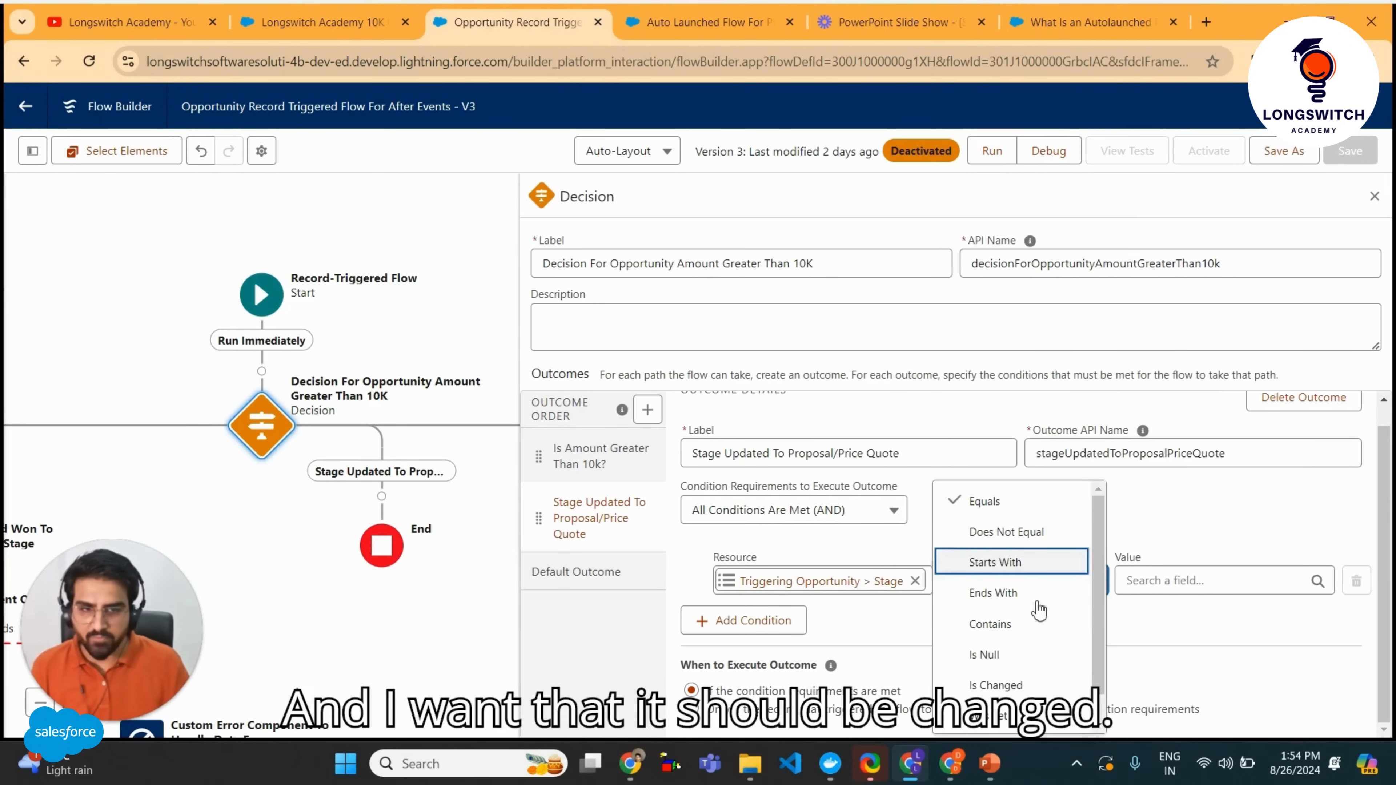
pyautogui.click(1042, 685)
pyautogui.click(1221, 580)
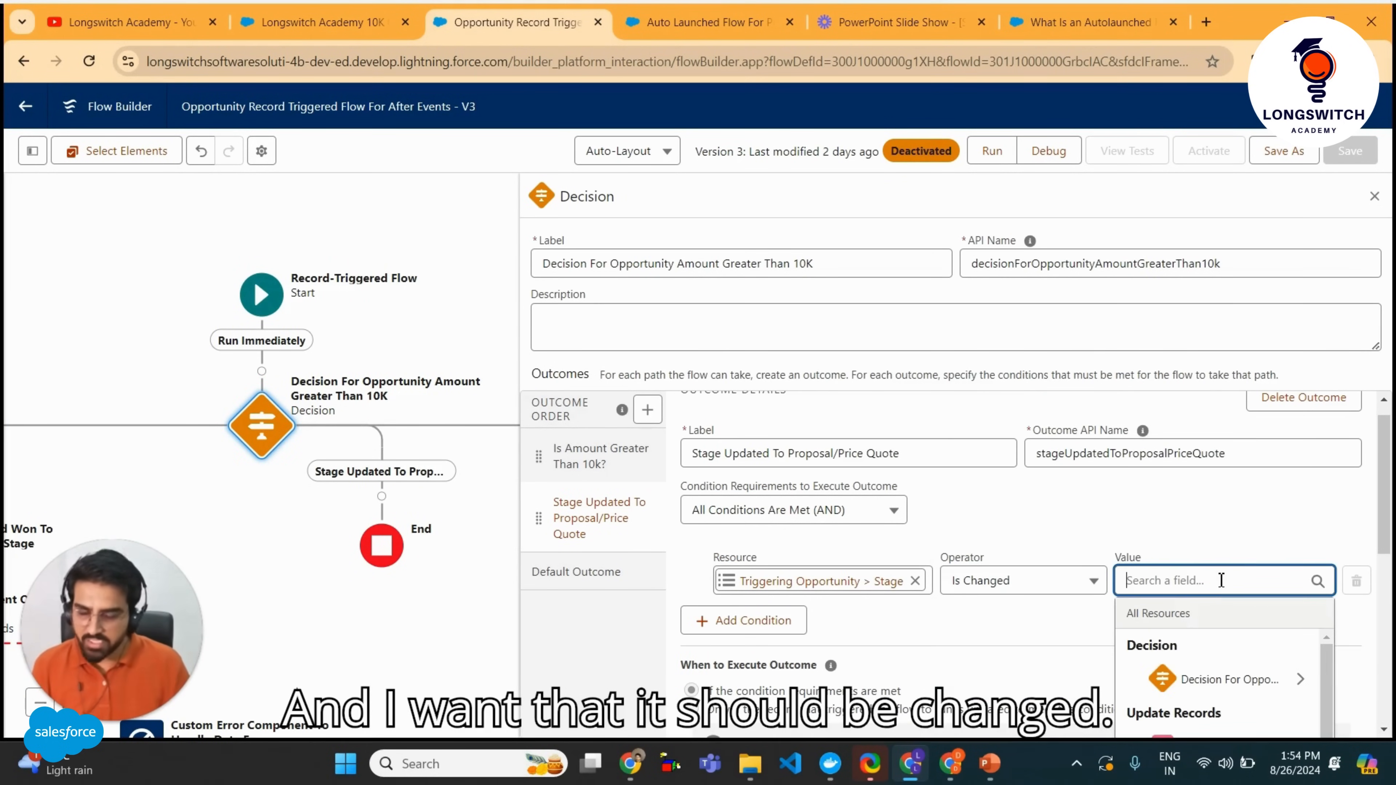
pyautogui.write('tru')
pyautogui.click(1204, 678)
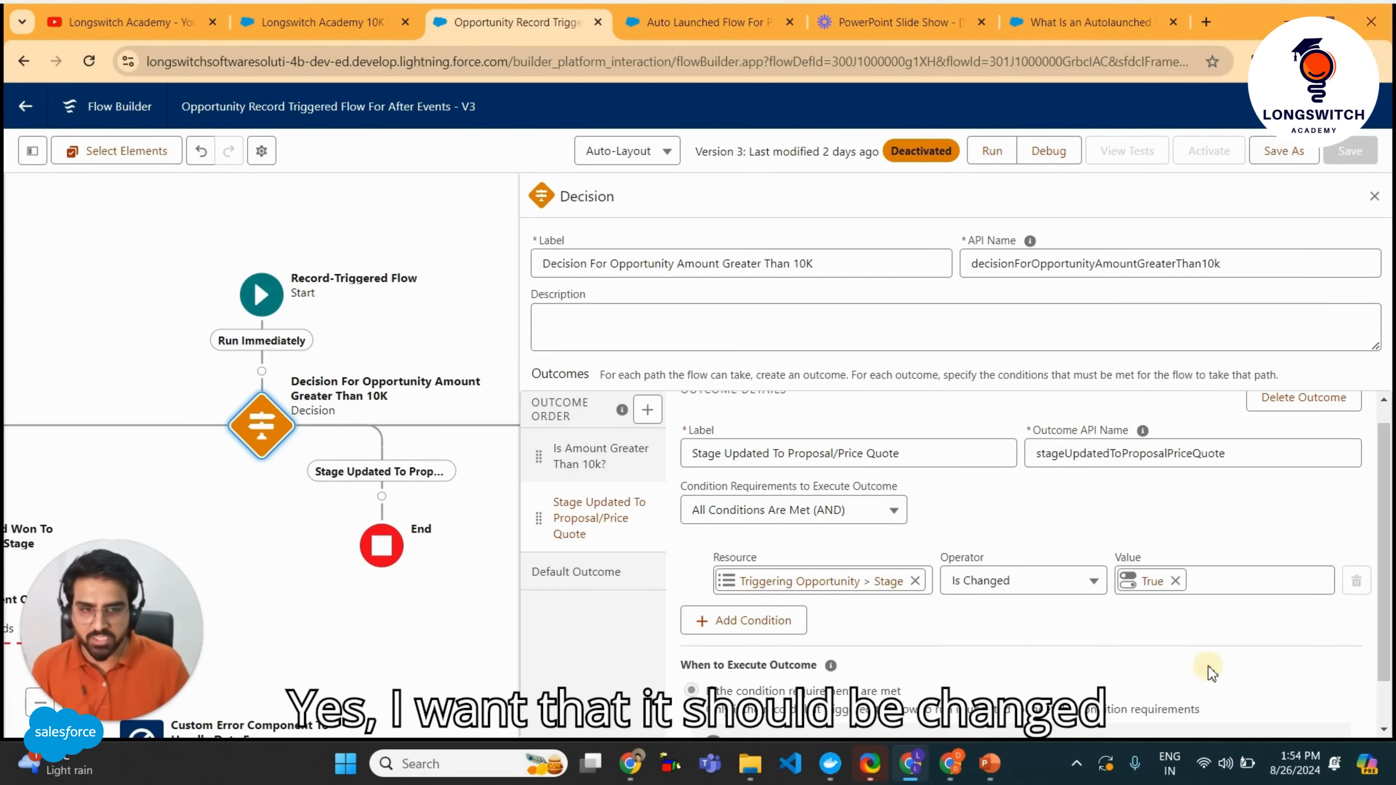
# Add a second condition to the outcome requiring Triggering Opportunity > Stage to equal Proposal/Price Quote.
pyautogui.click(748, 620)
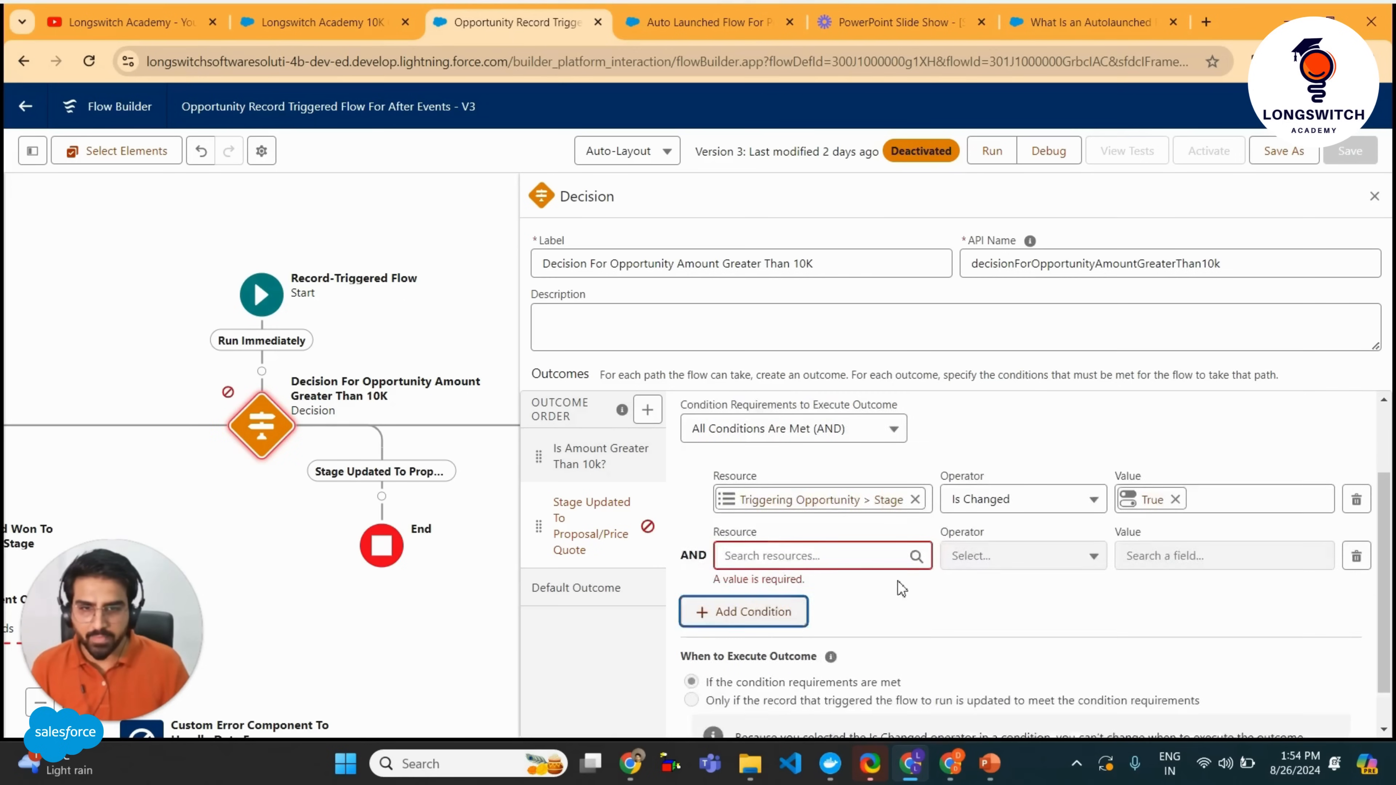
pyautogui.scroll(-1, 901, 588)
pyautogui.click(779, 512)
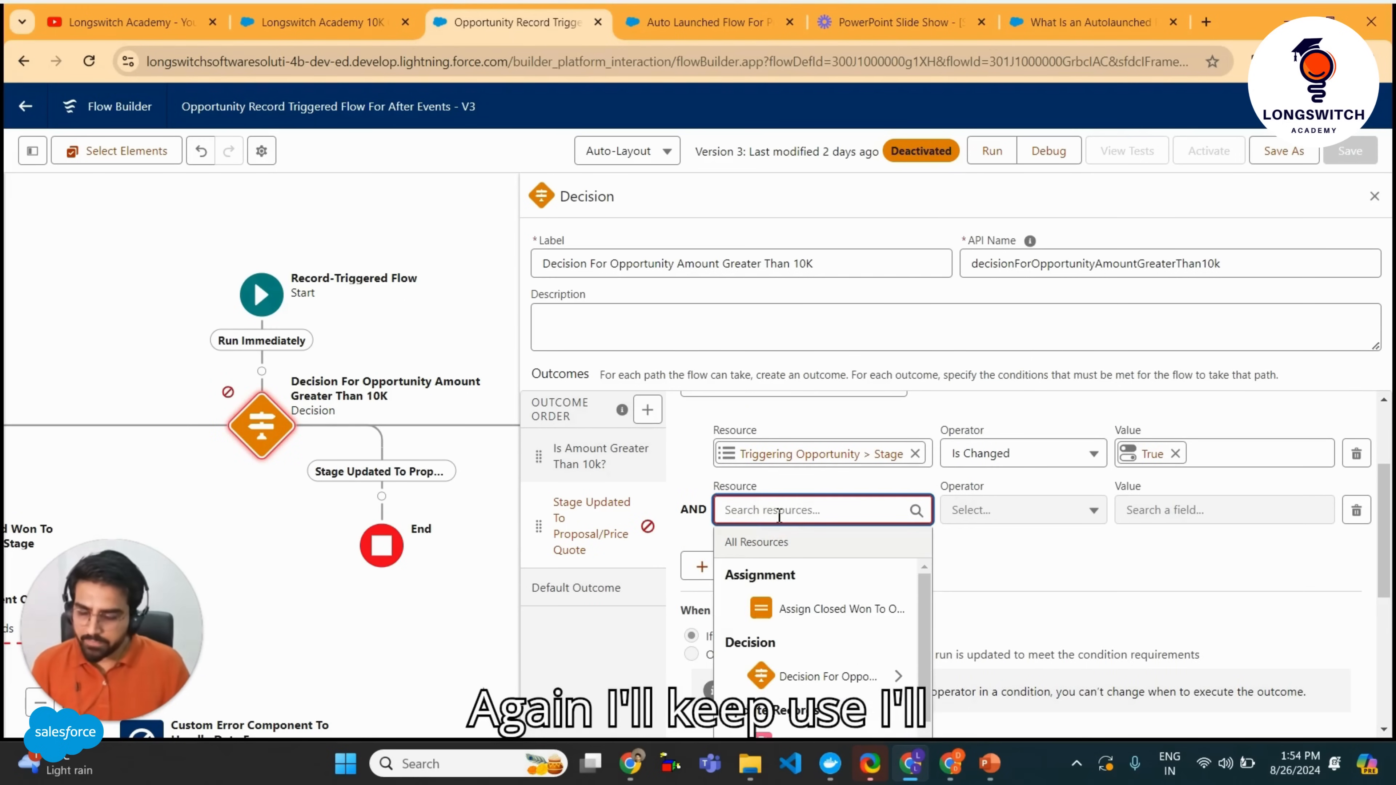
pyautogui.write('tri')
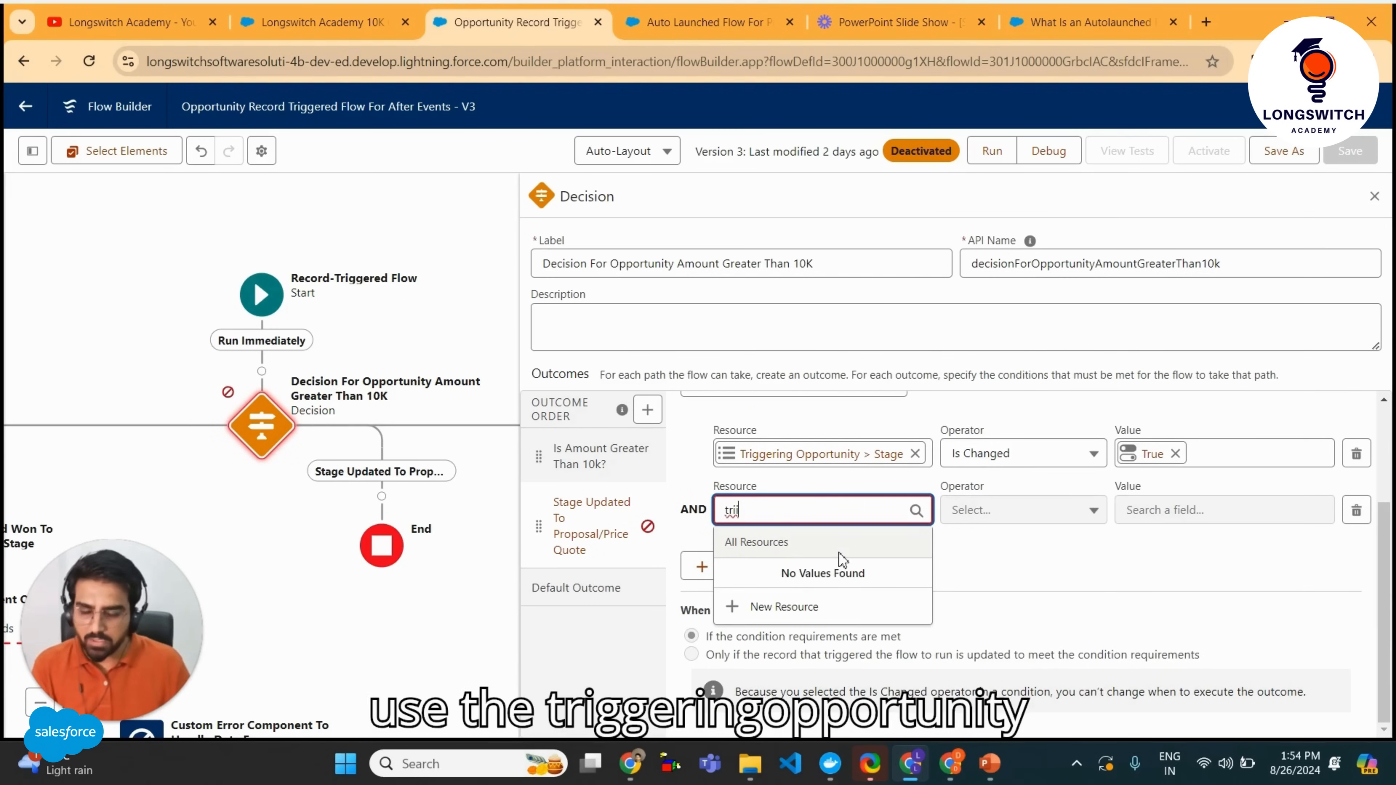
pyautogui.click(857, 638)
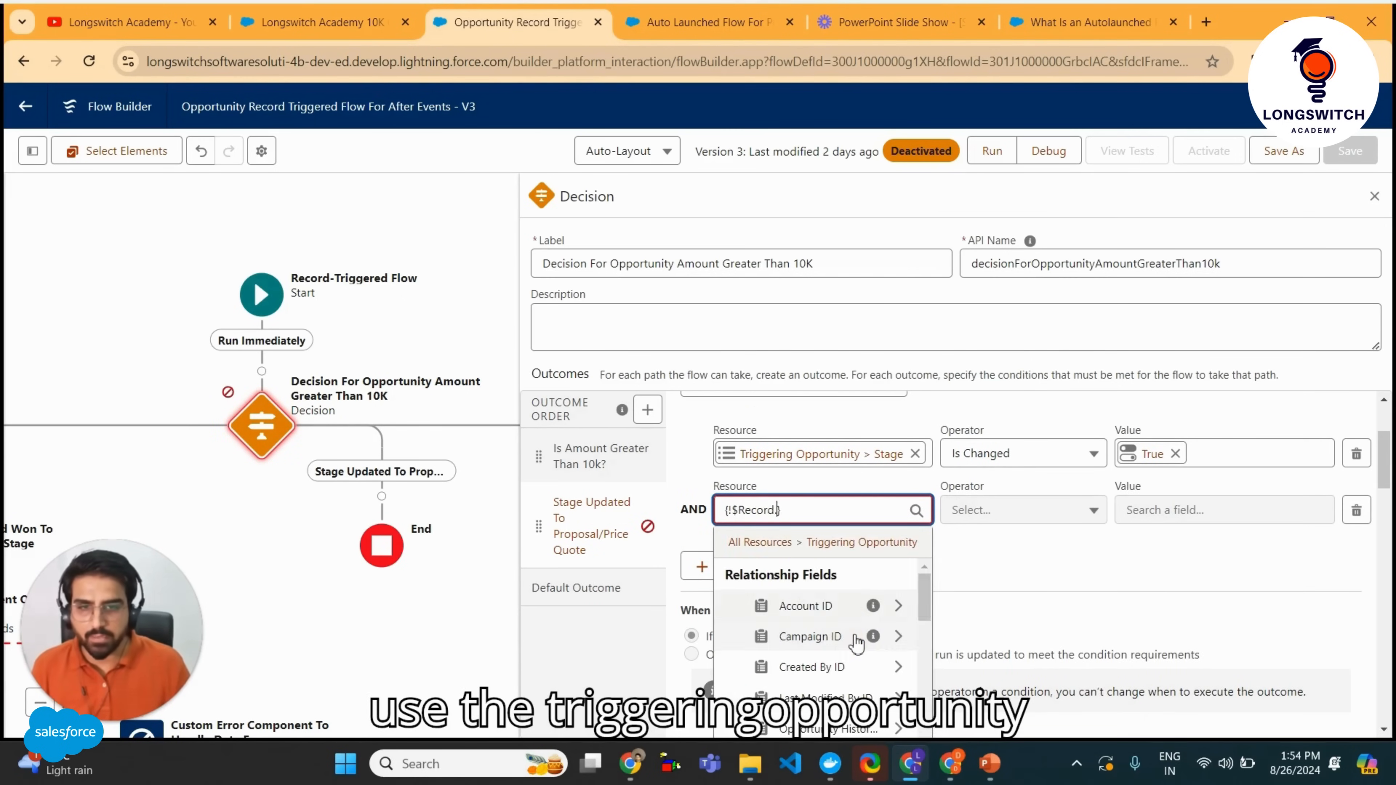
pyautogui.write('stage')
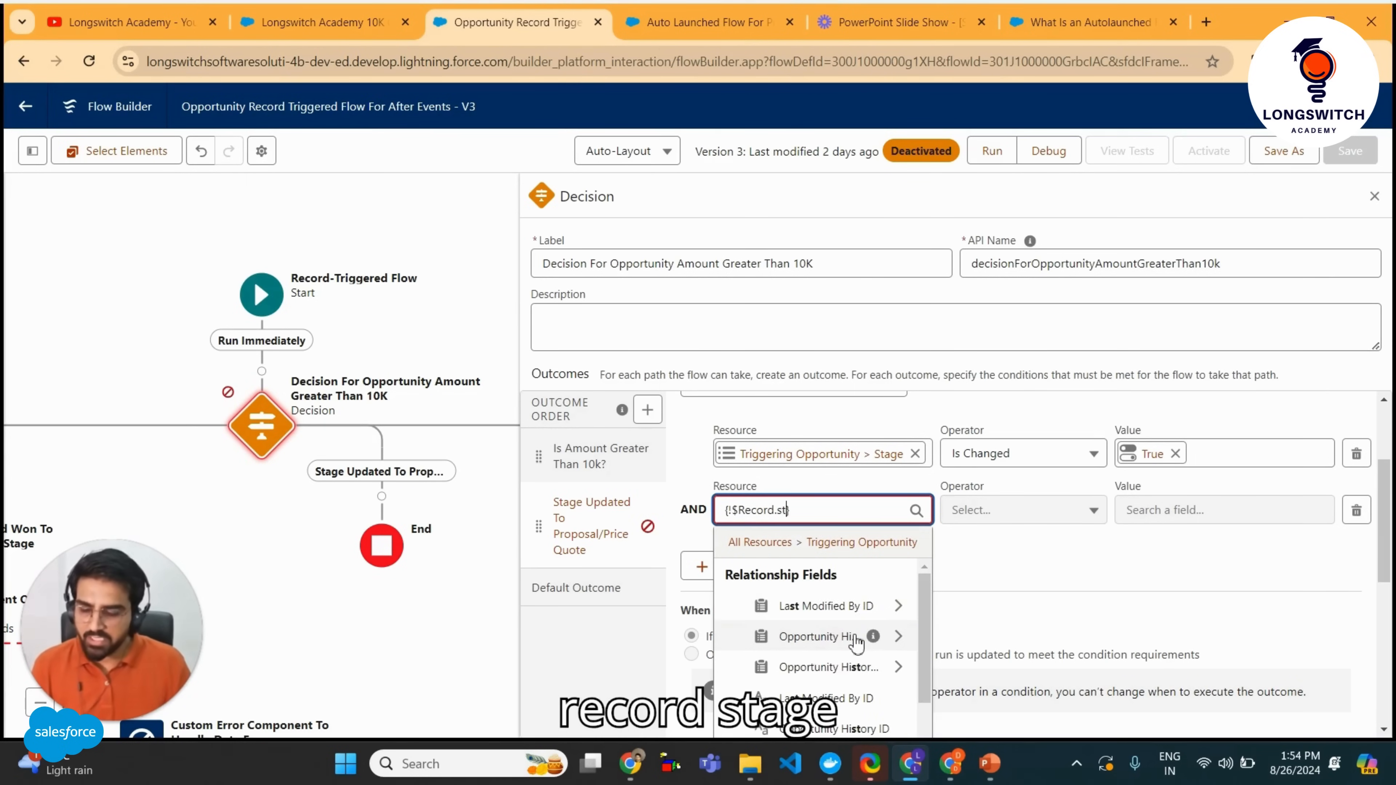
pyautogui.press('Return')
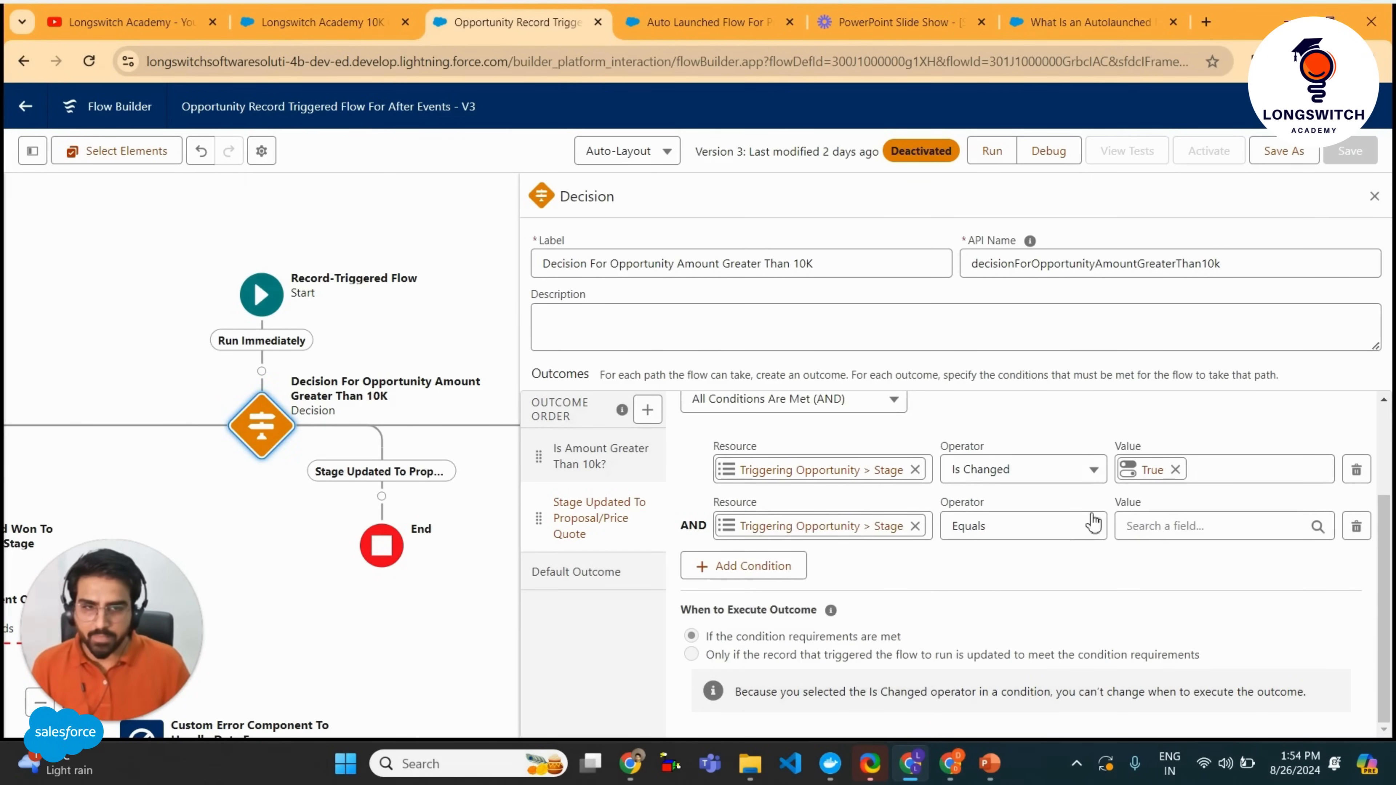
pyautogui.click(1163, 520)
pyautogui.write('prop')
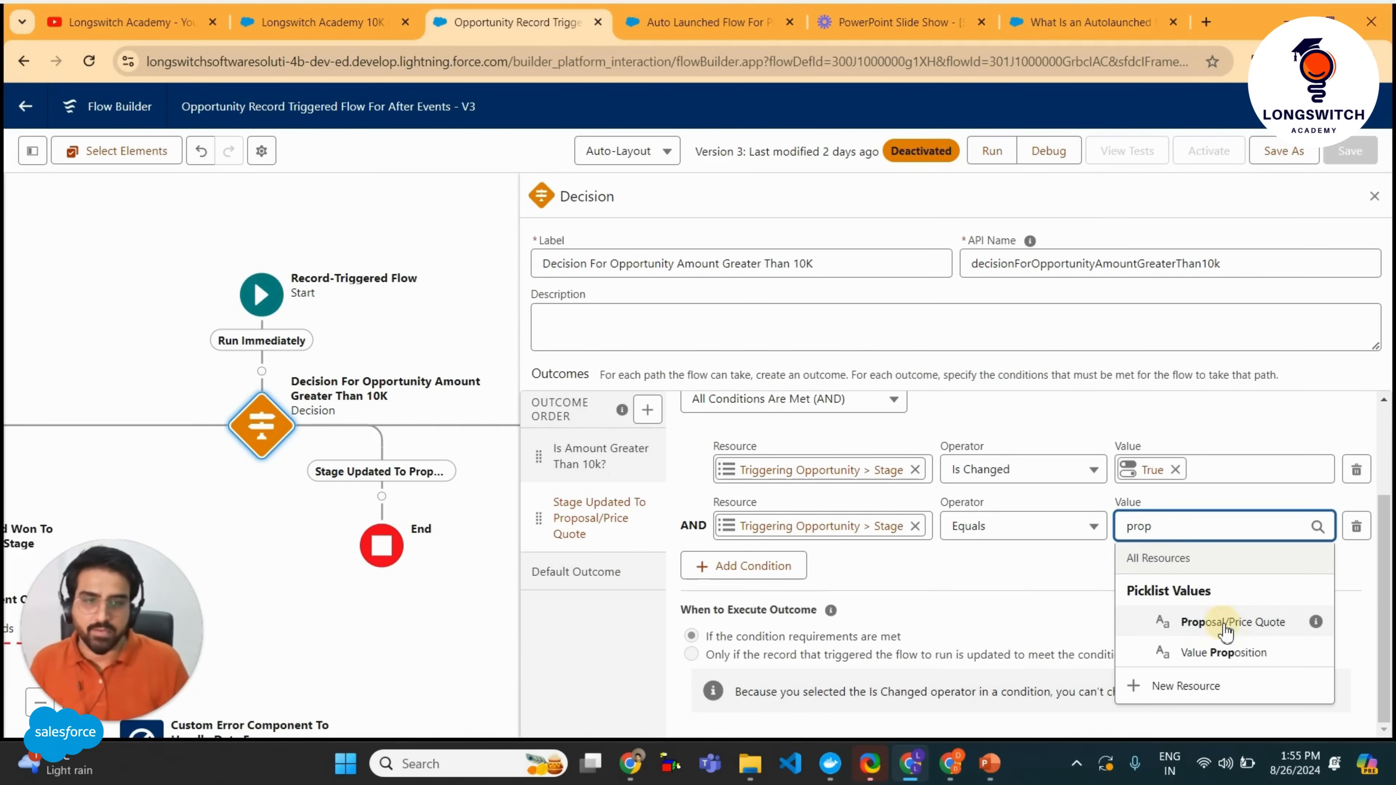
pyautogui.click(1225, 626)
pyautogui.click(1036, 574)
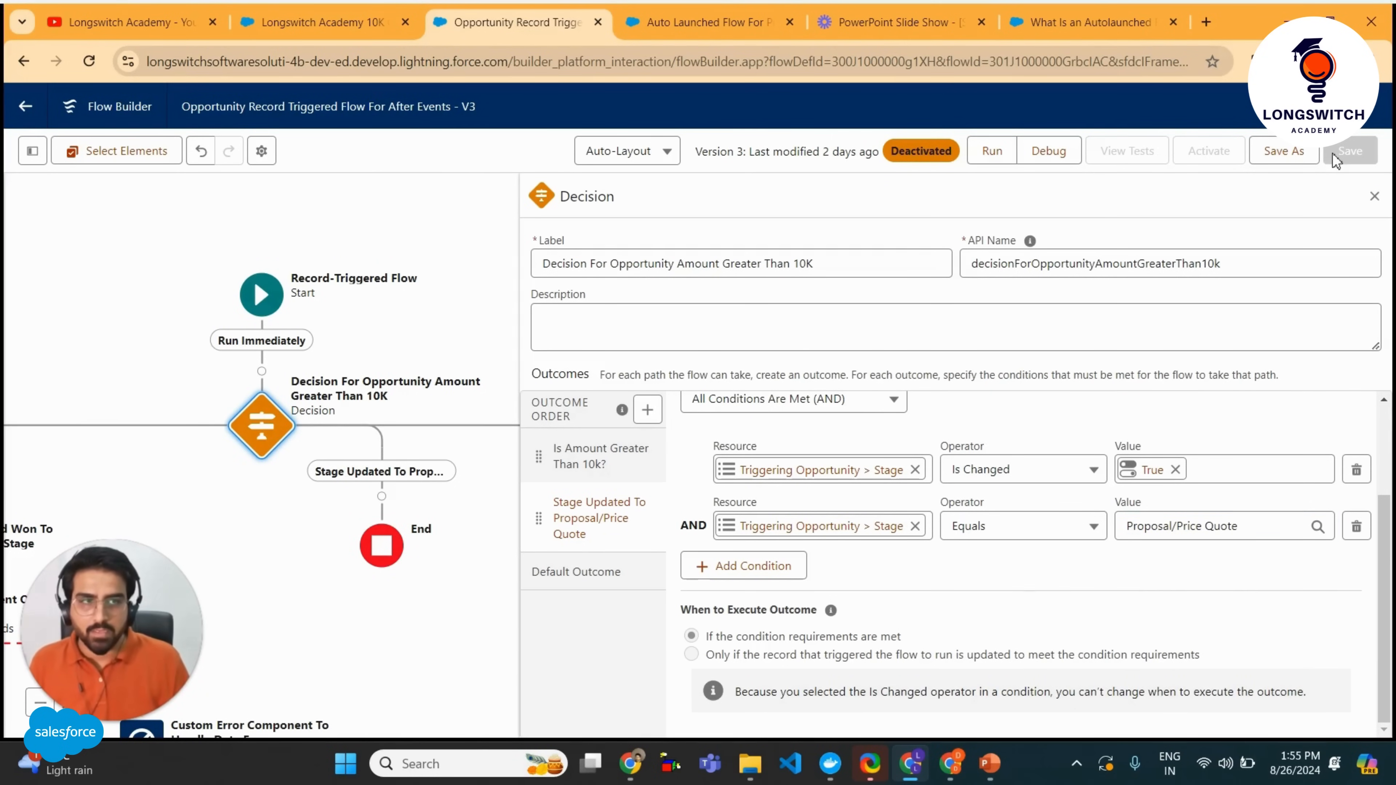
# Save the flow as a new version under its existing label and close the decision's properties.
pyautogui.click(1281, 152)
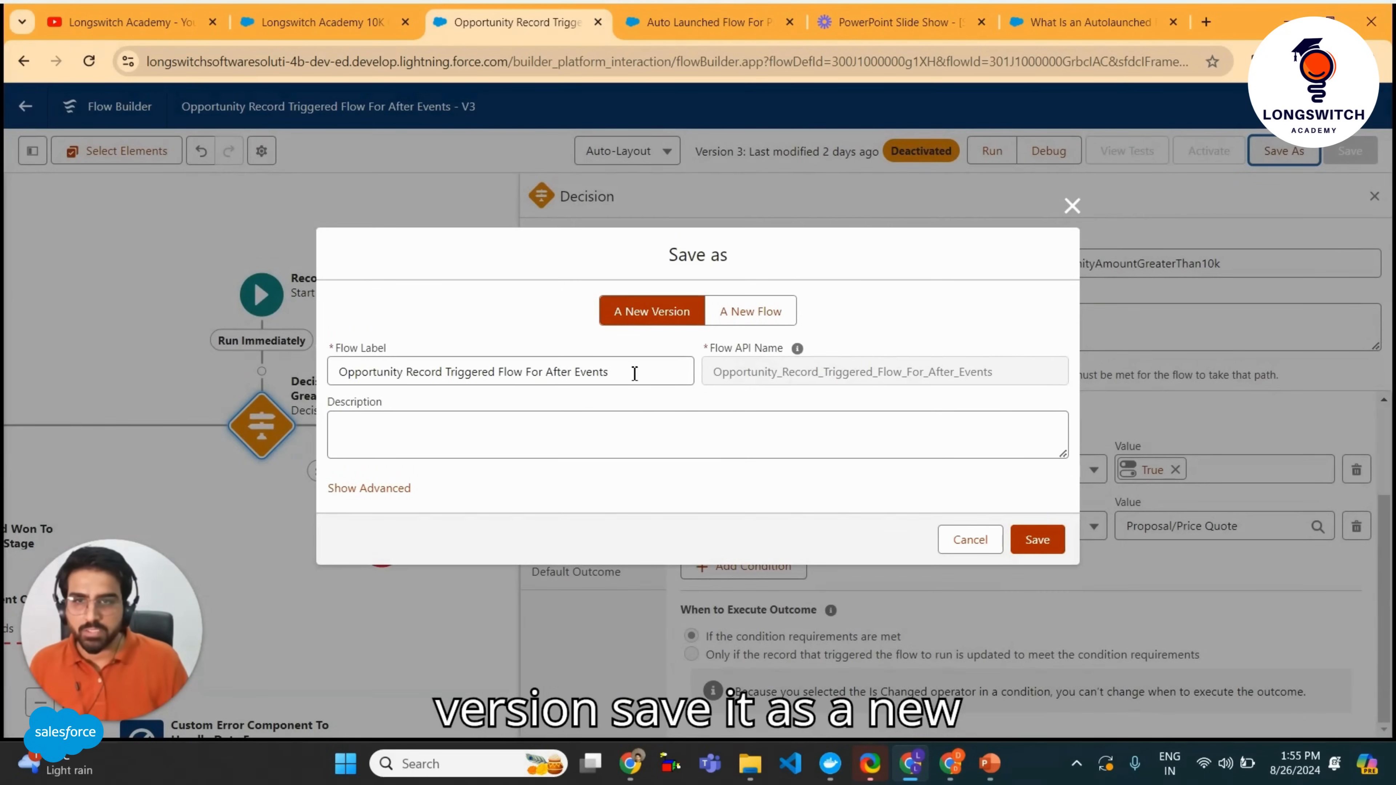
pyautogui.click(1037, 542)
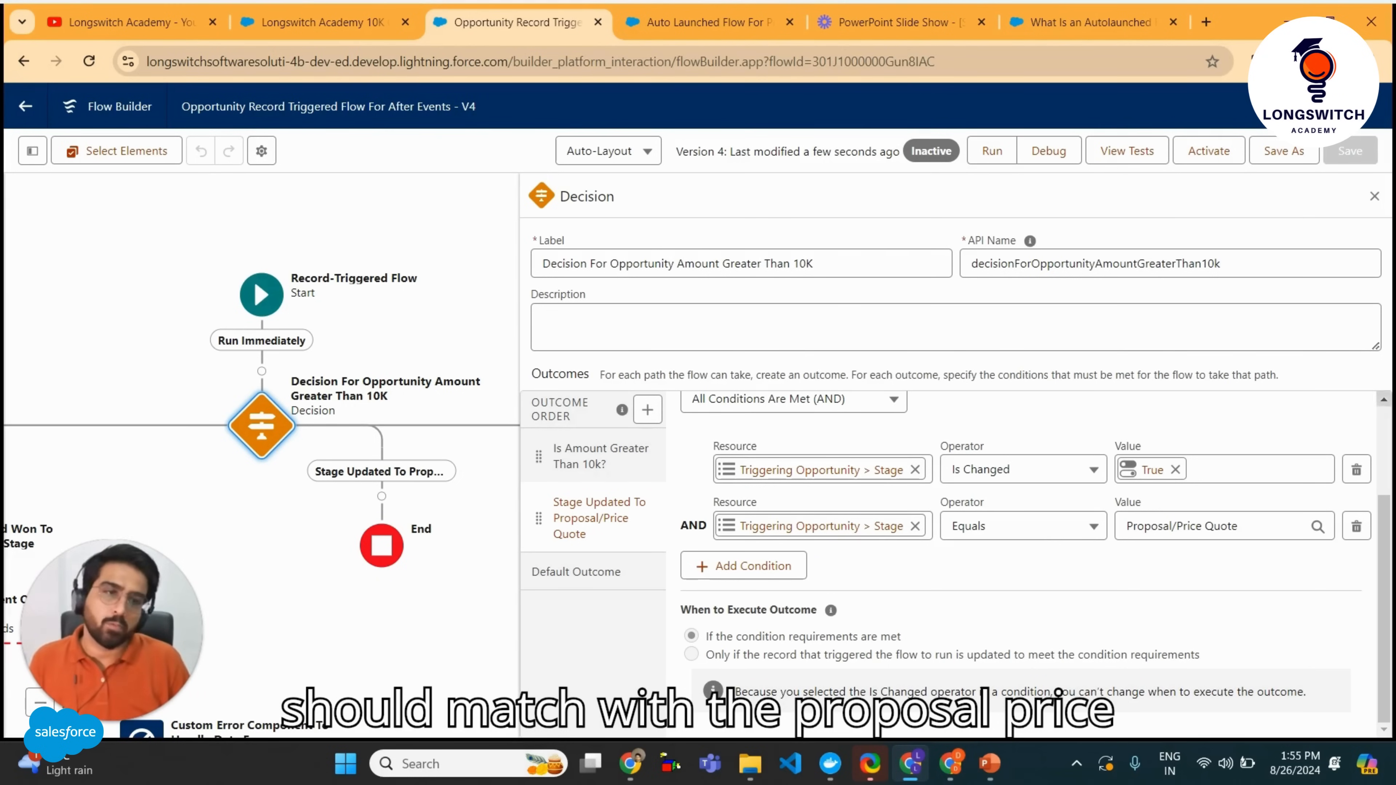
pyautogui.click(1374, 197)
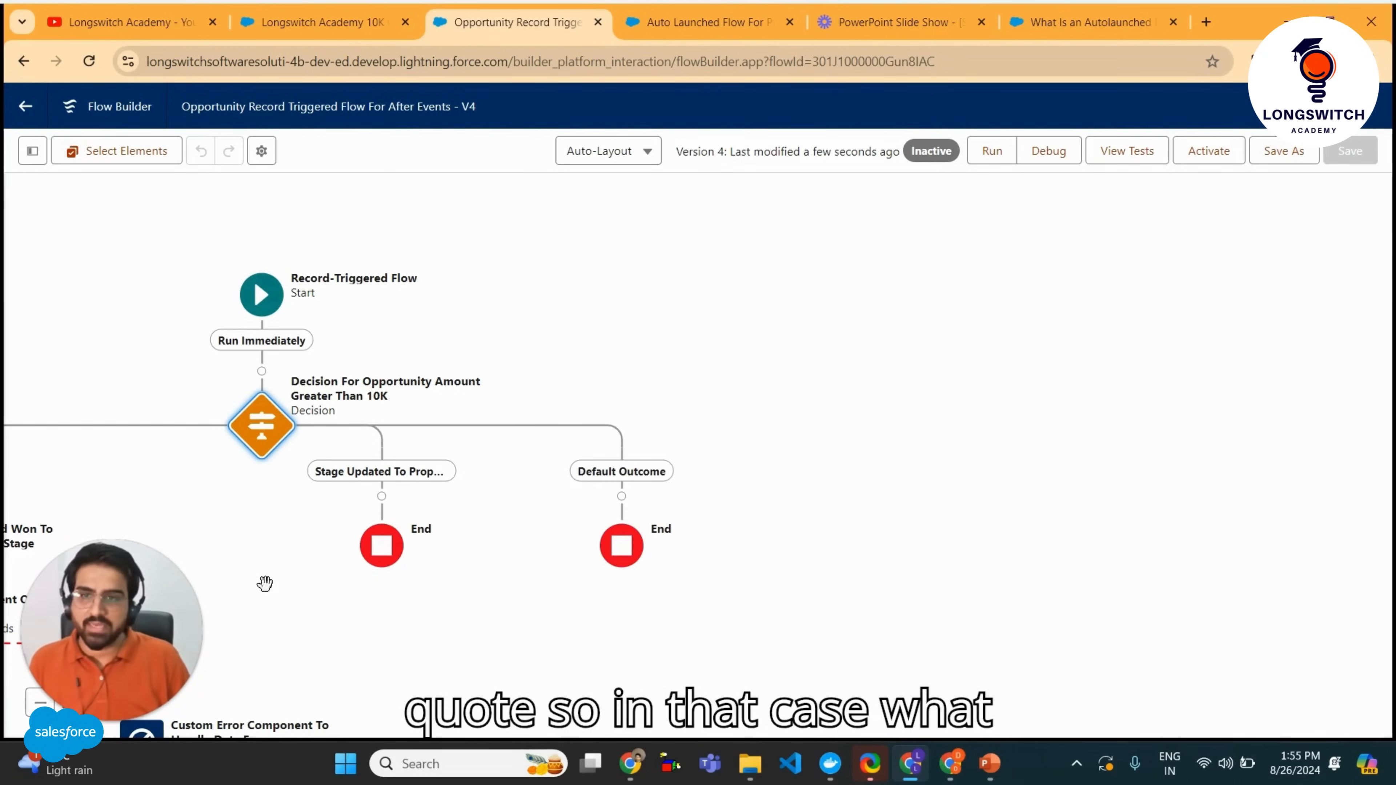
# Add a Subflow element on the Stage Updated To Proposal/Price Quote path that references Auto Launched Flow For Proposal Opportunities.
pyautogui.click(381, 496)
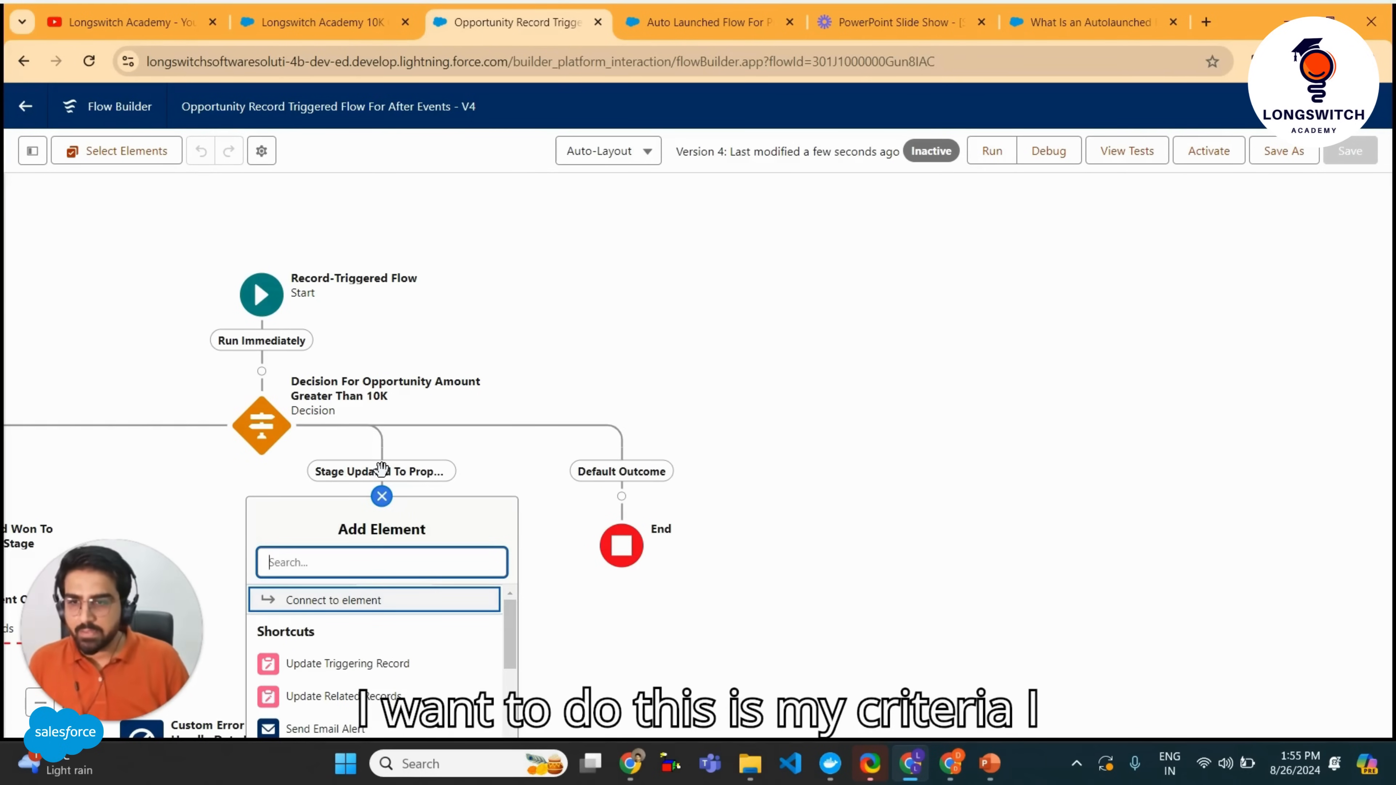
pyautogui.write('sub')
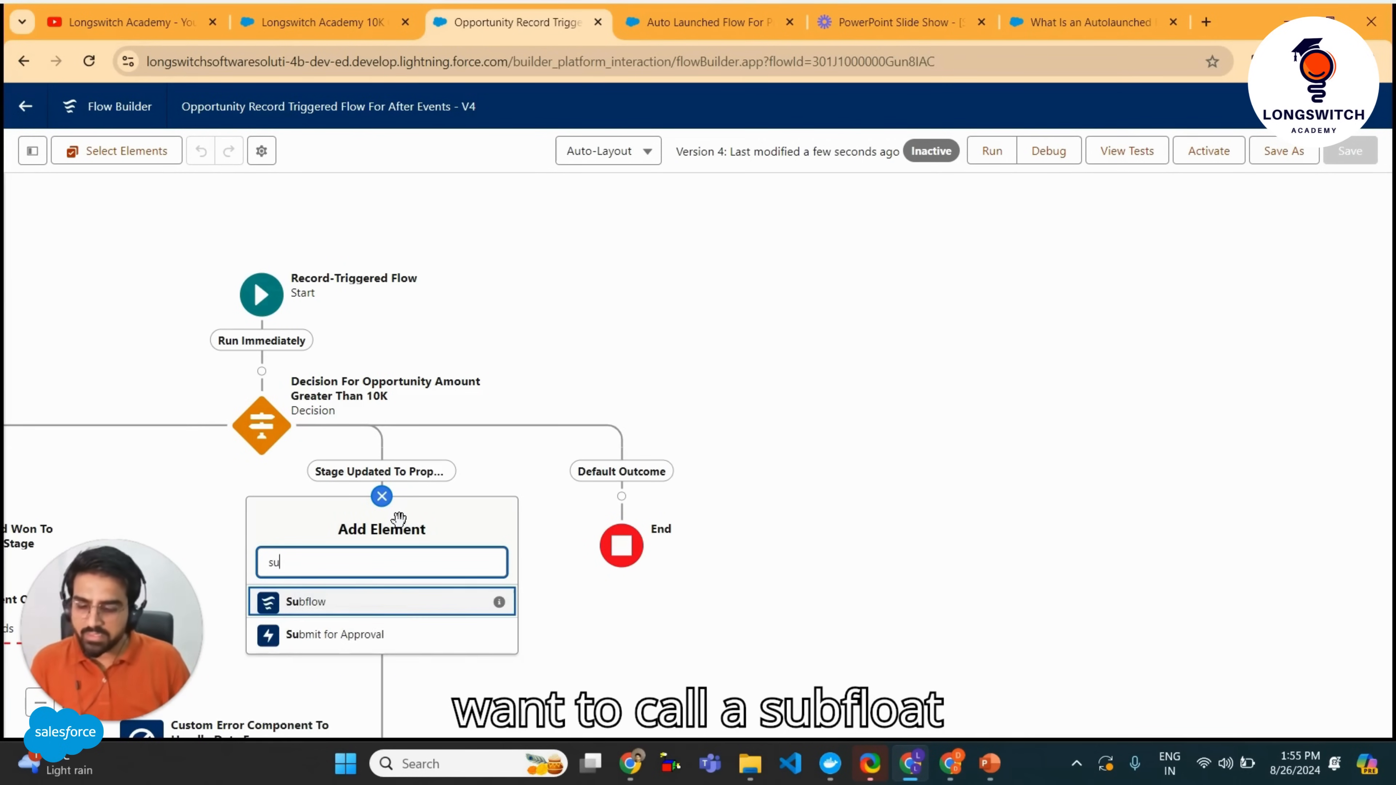
pyautogui.click(383, 605)
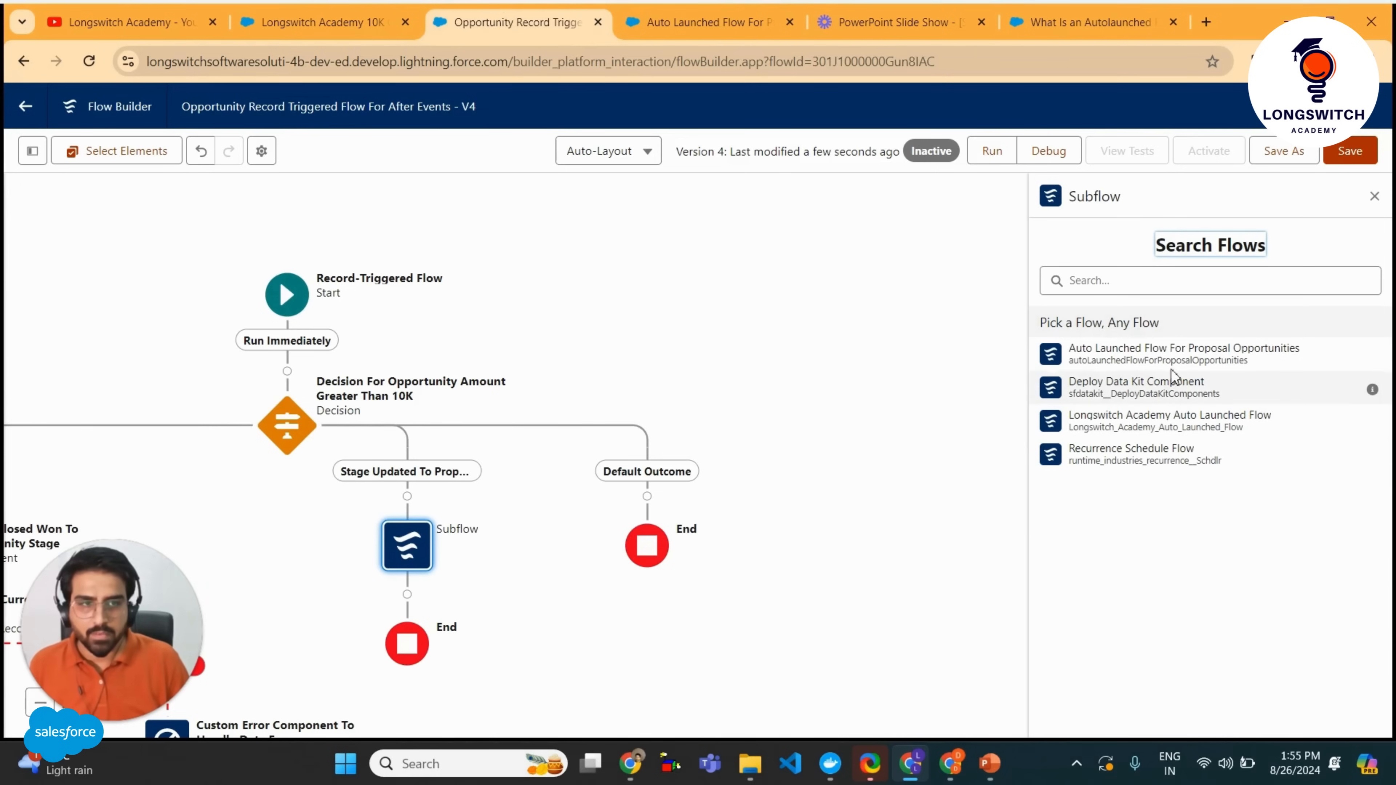
pyautogui.click(1131, 357)
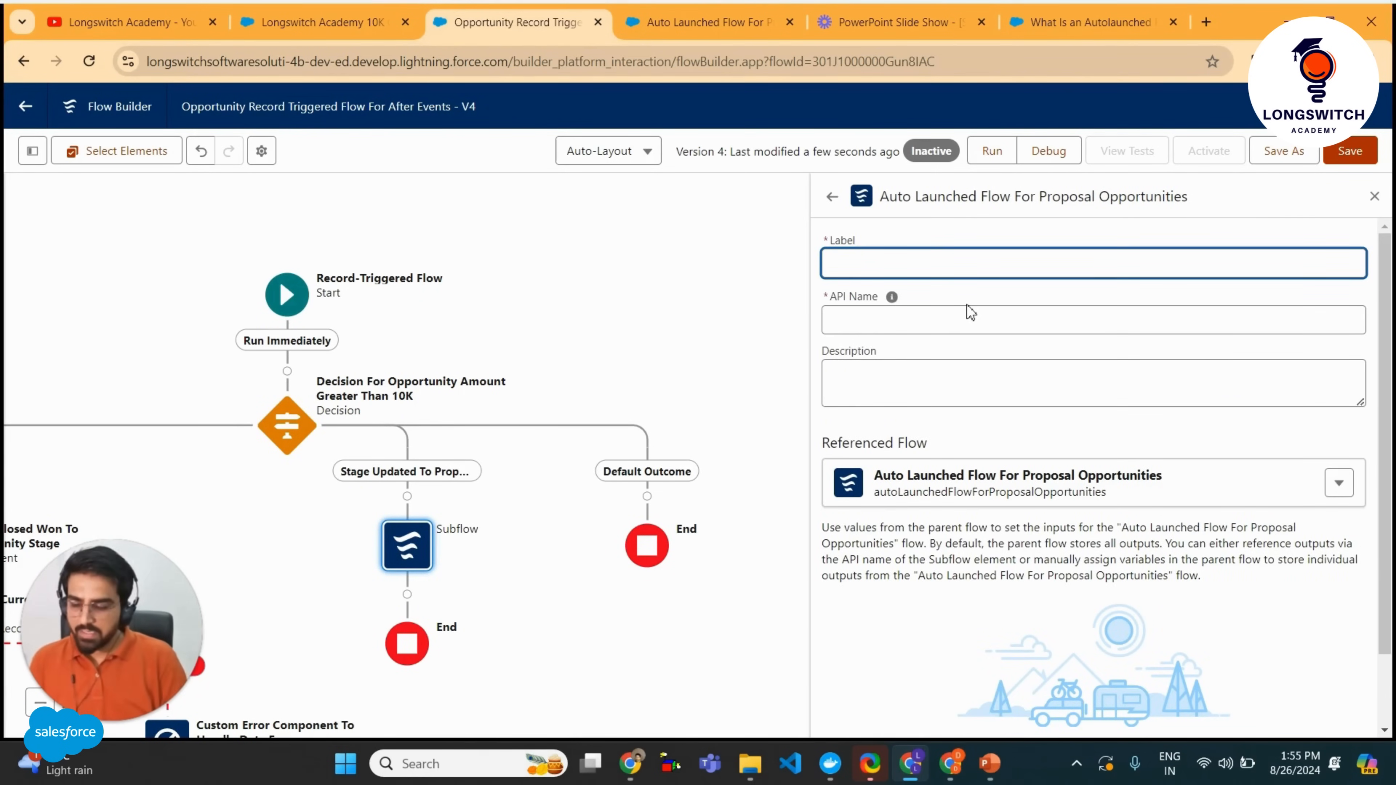
# Label the subflow element Auto Update Probability To 50%.
pyautogui.write('Aut')
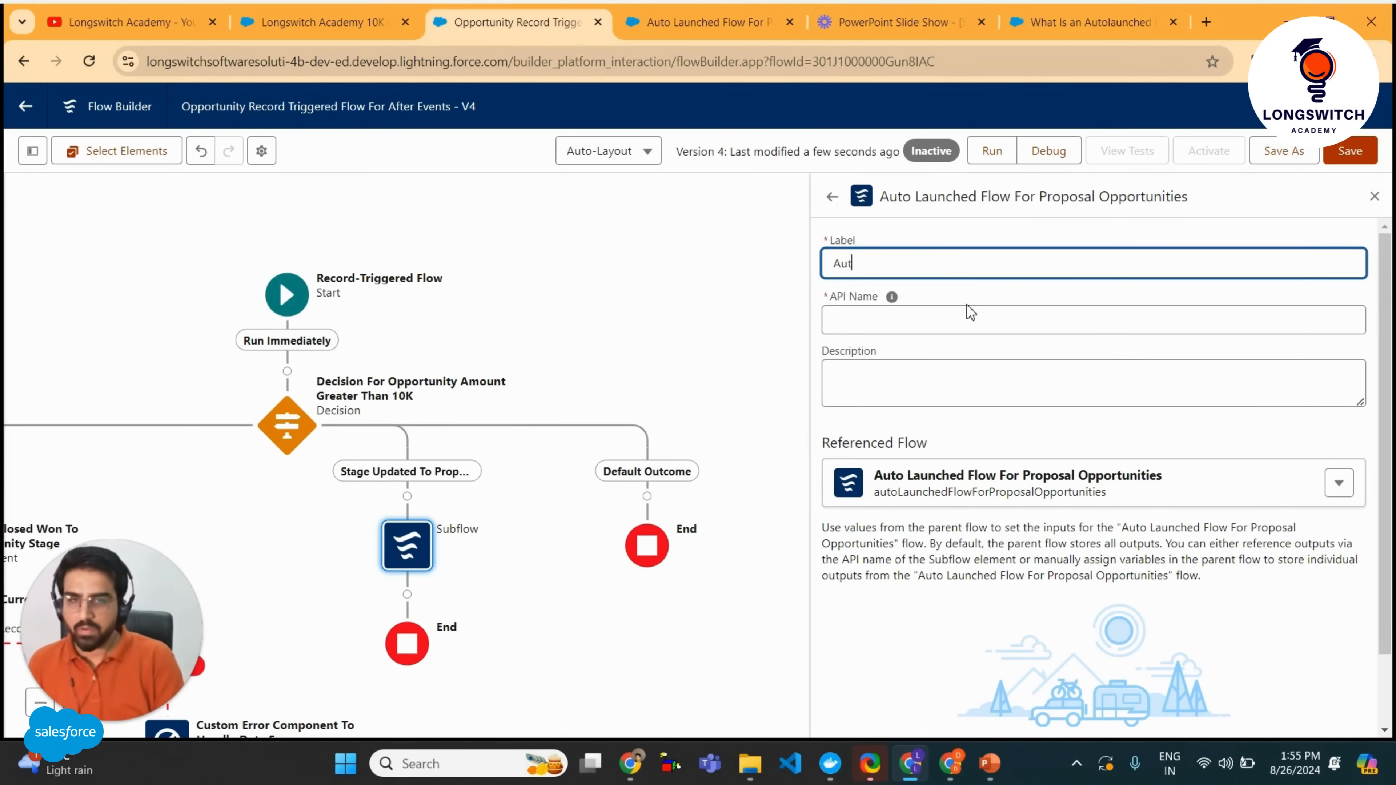
pyautogui.write('o Upda')
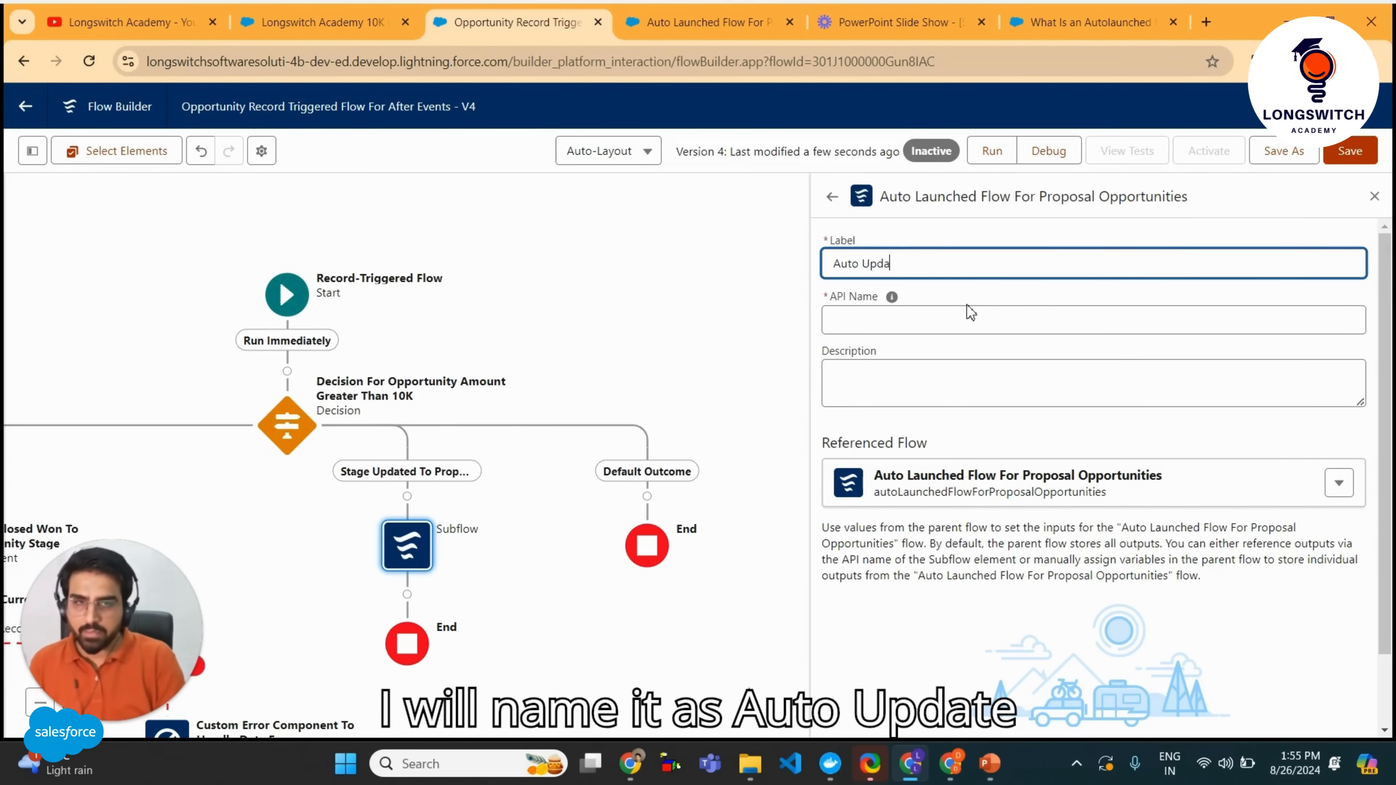
pyautogui.write('te Pro')
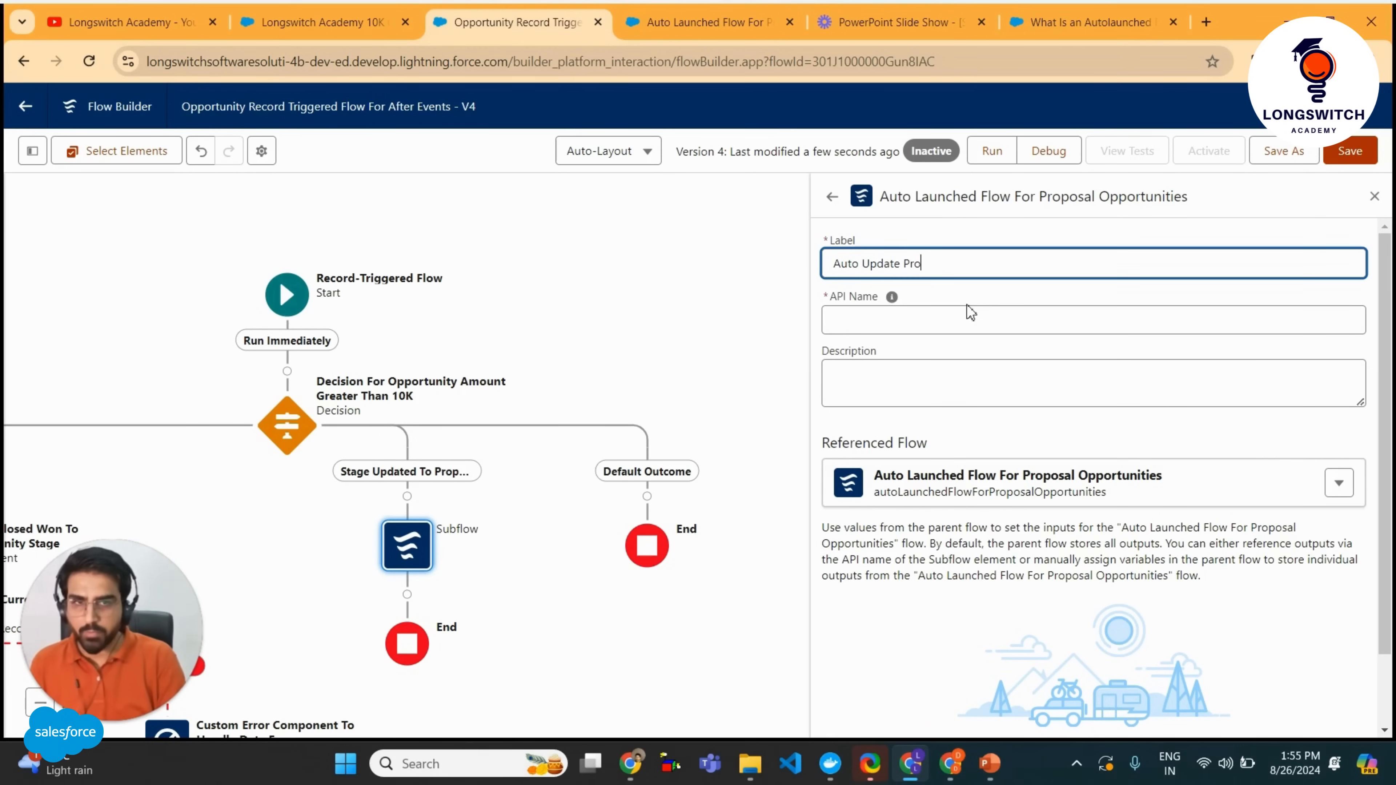
pyautogui.write('bability')
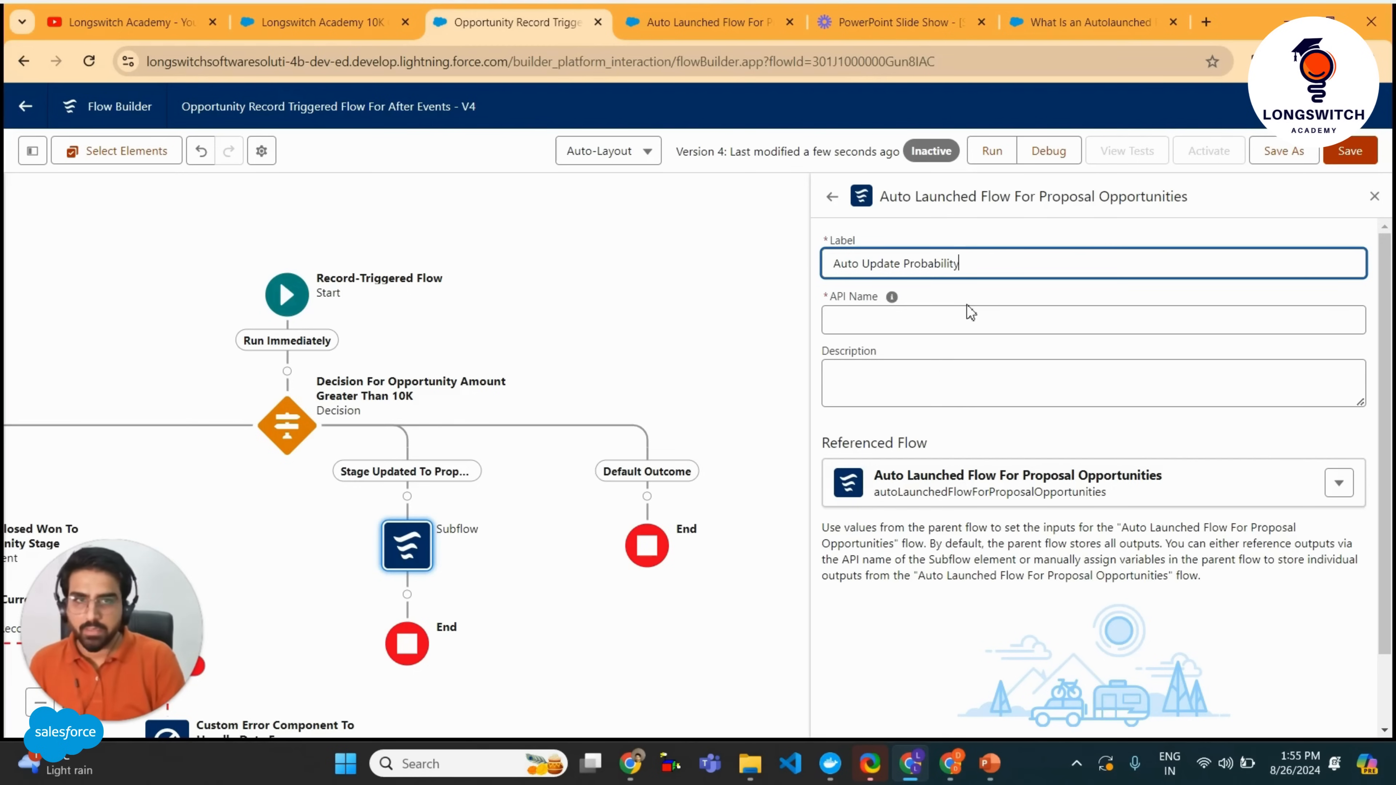
pyautogui.write(' To 50%')
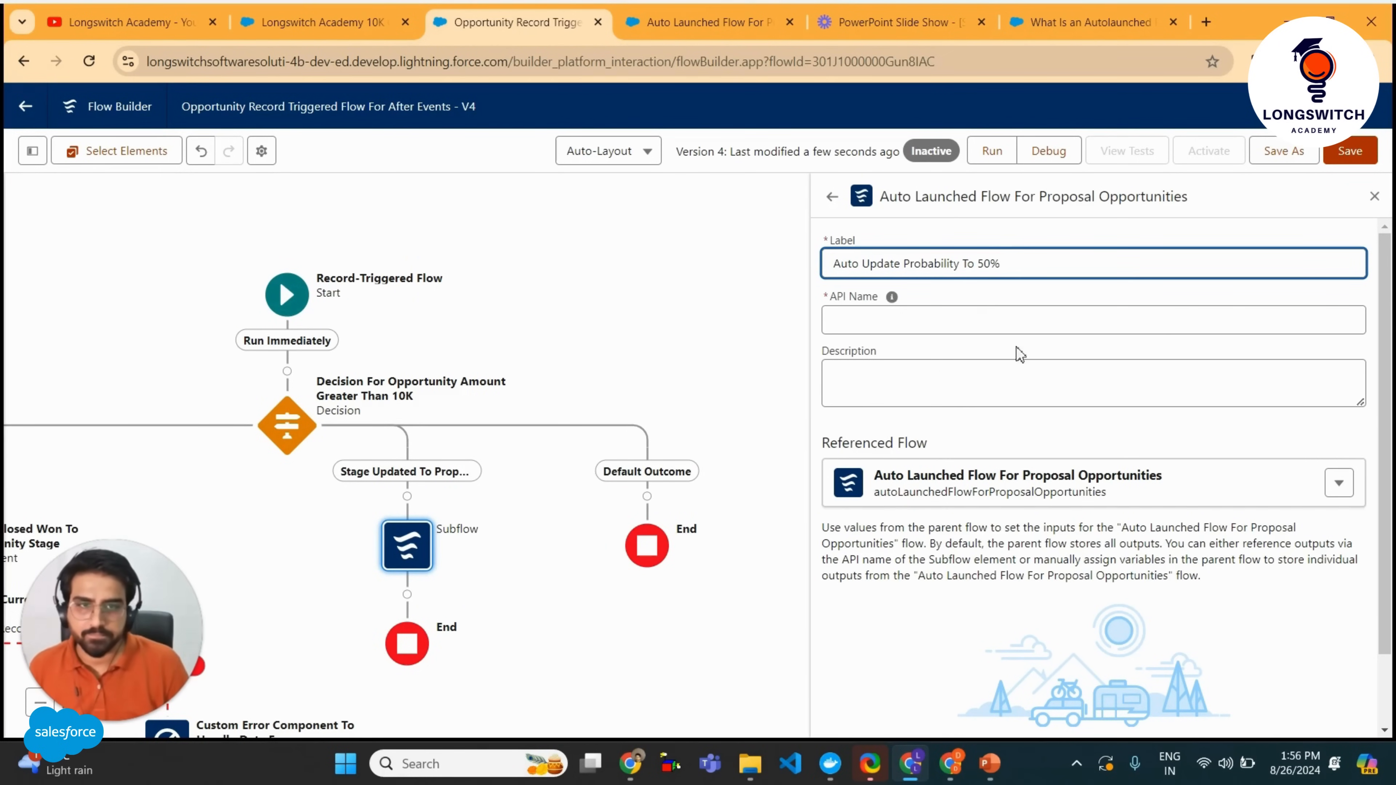
pyautogui.click(977, 350)
# Change the subflow's API name to autoUpdateProbabilityTo50, save the flow, and close the element's properties.
pyautogui.click(984, 318)
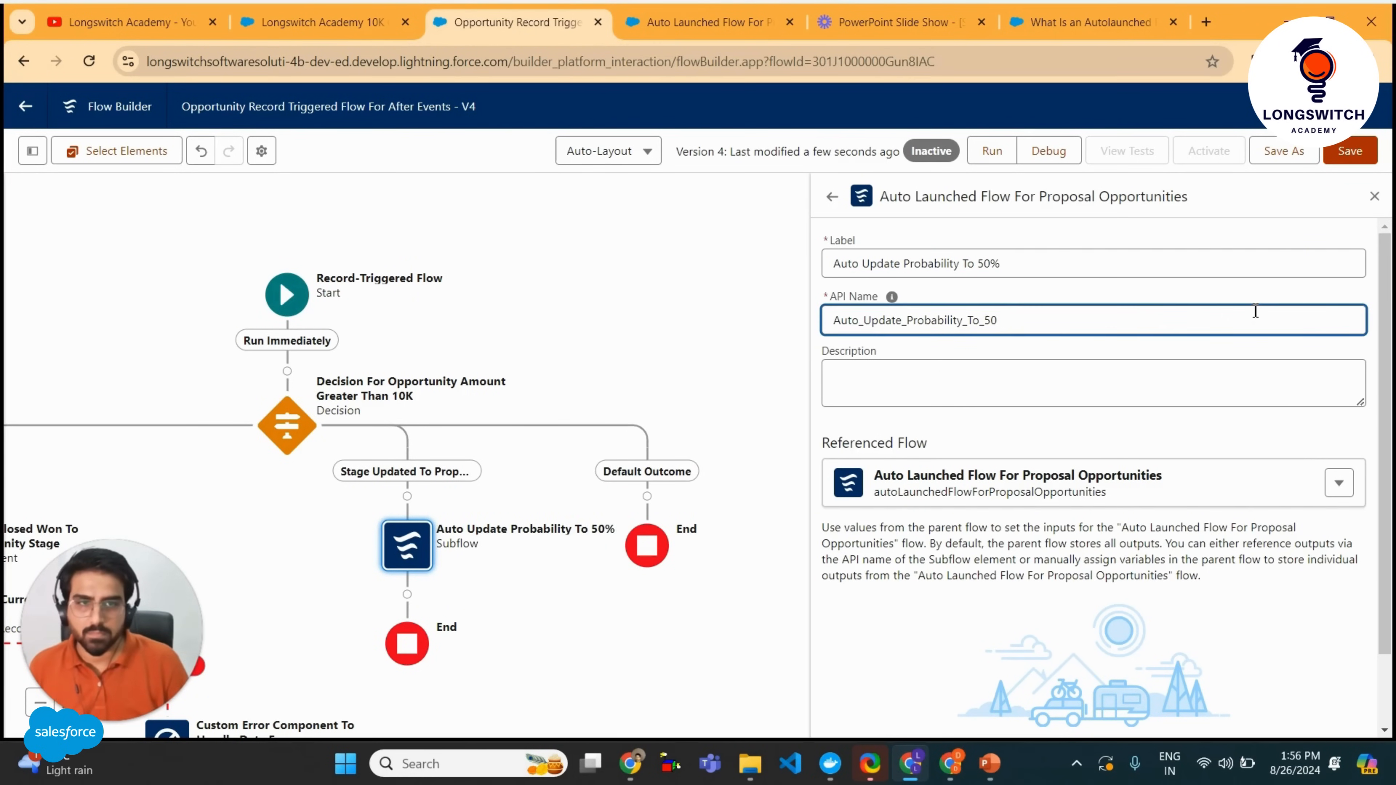
pyautogui.press('BackSpace')
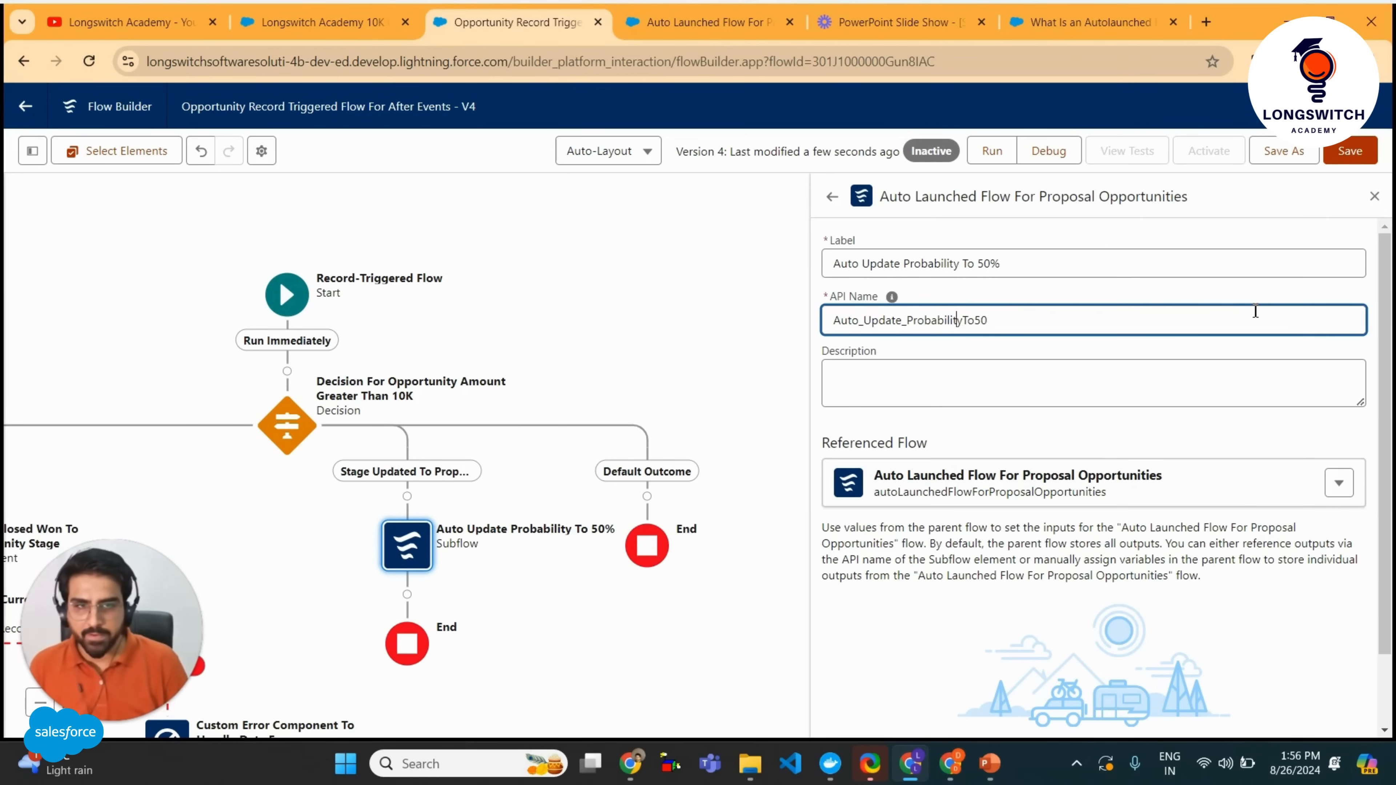
pyautogui.press('BackSpace')
pyautogui.press('Left')
pyautogui.press('Left')
pyautogui.press('Left')
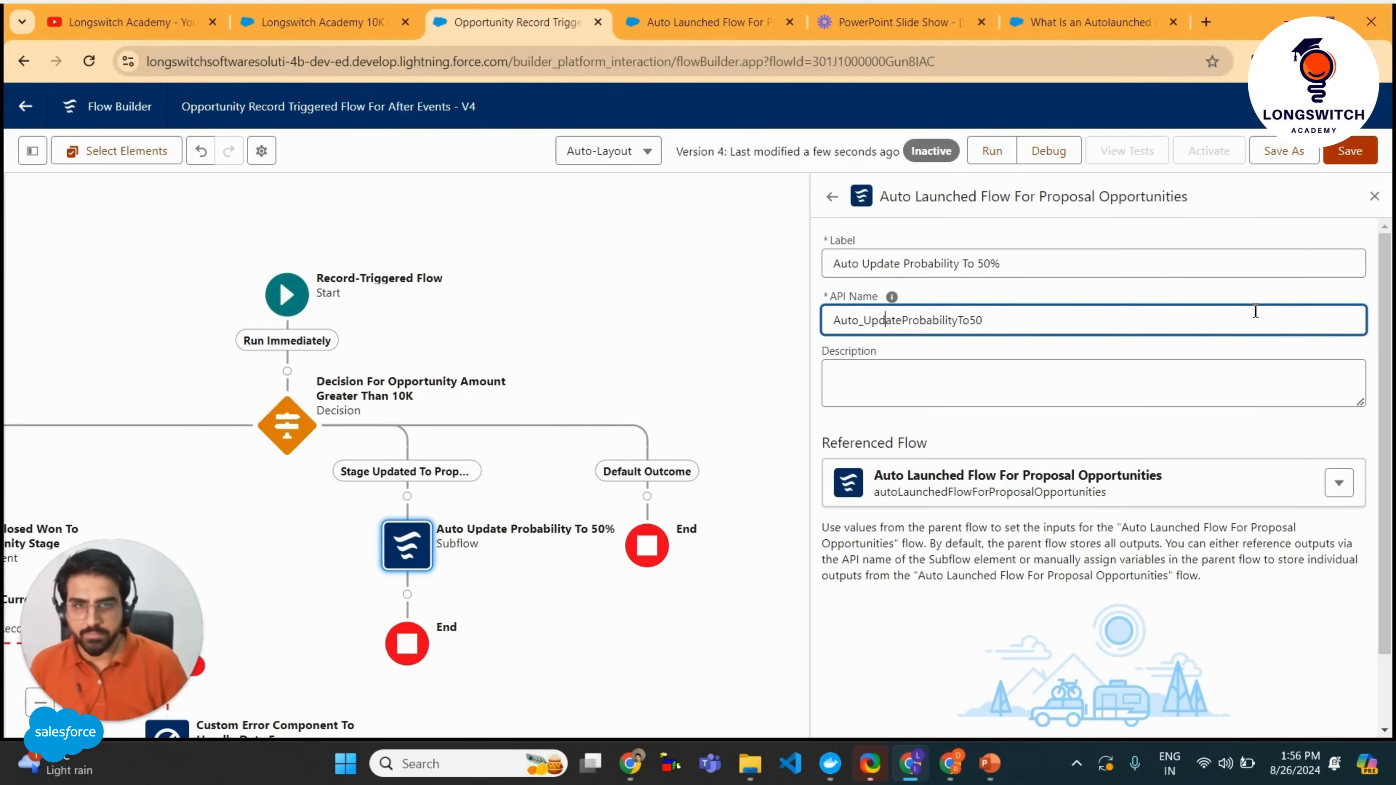
pyautogui.press('BackSpace')
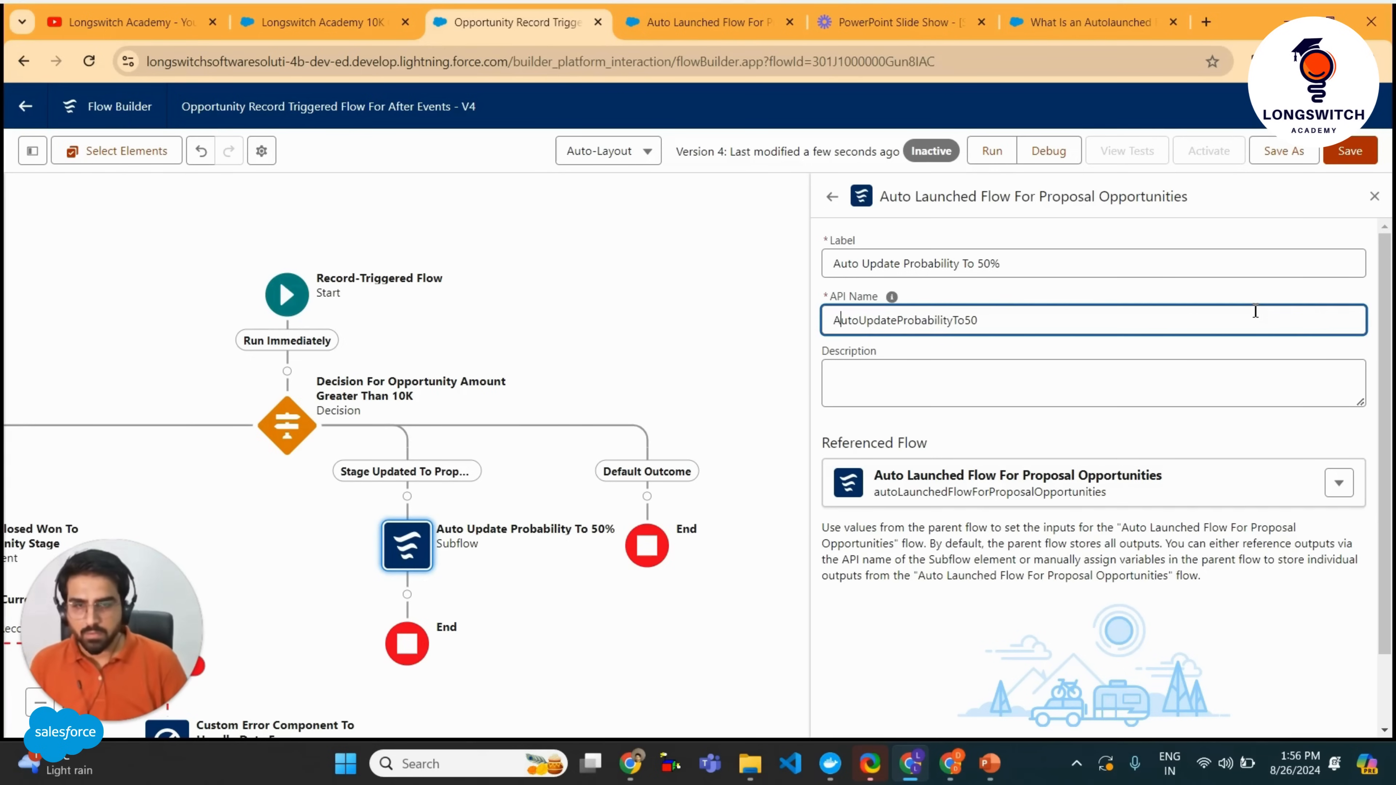
pyautogui.press('BackSpace')
pyautogui.write('a')
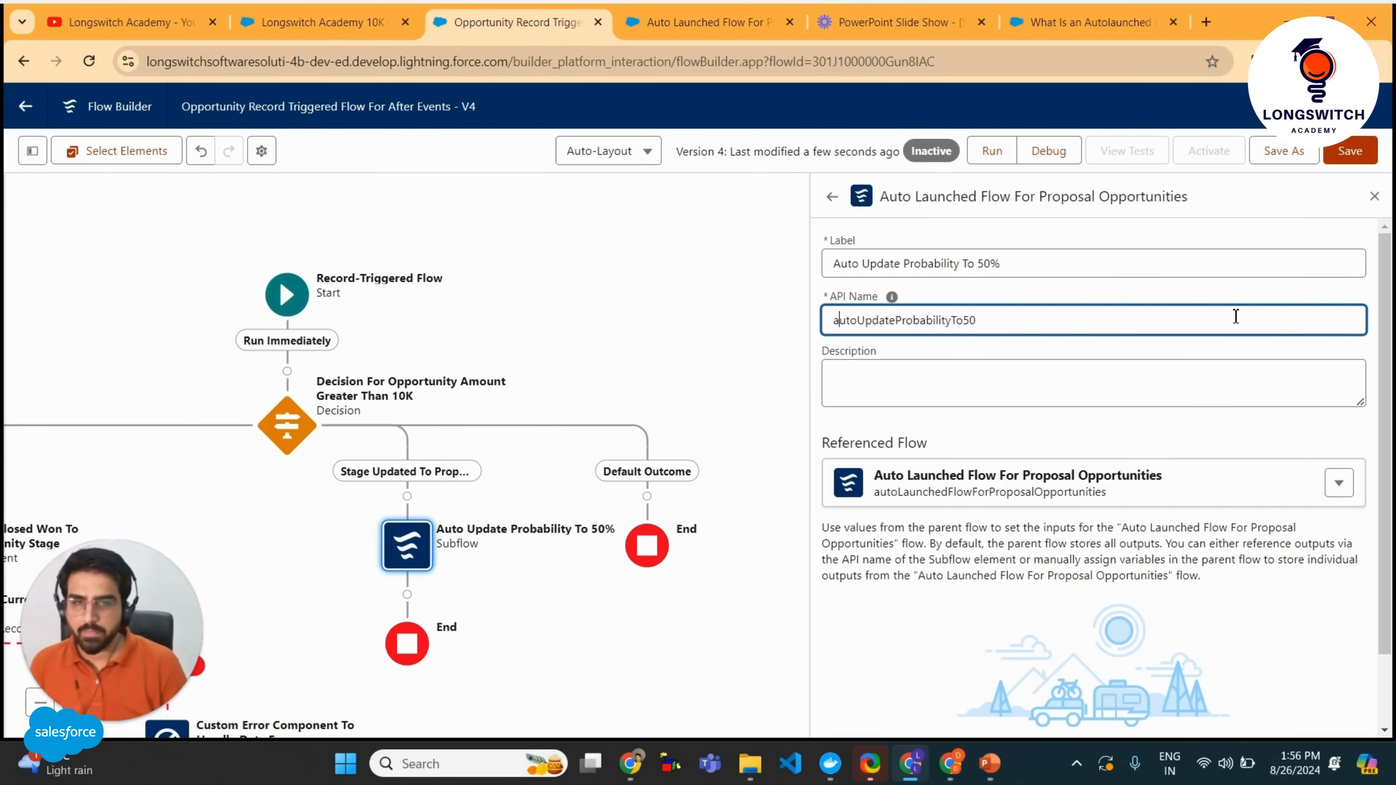
pyautogui.click(1367, 160)
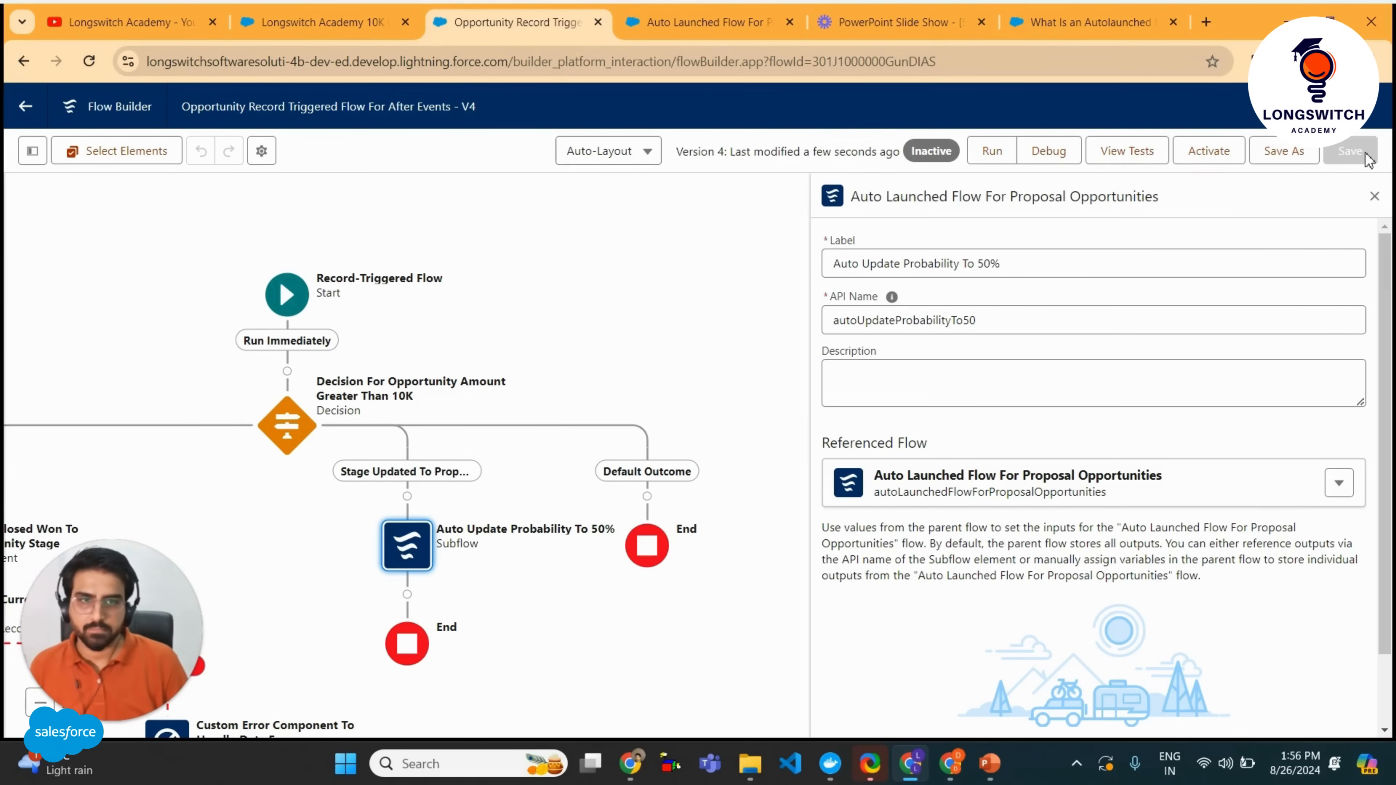
pyautogui.click(1373, 198)
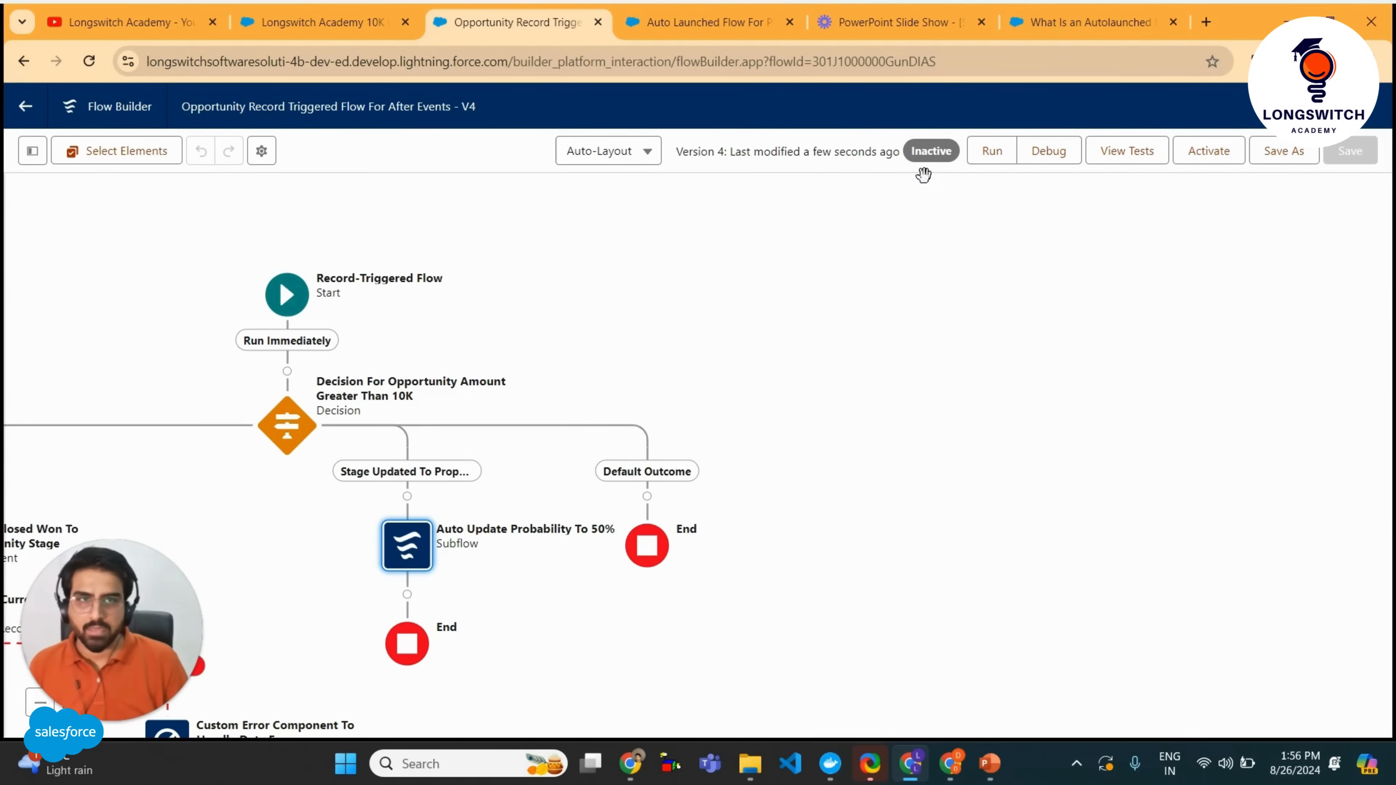
# Start a debug run of the record-triggered flow, treating the record as updated, and begin choosing its triggering opportunity.
pyautogui.click(1046, 158)
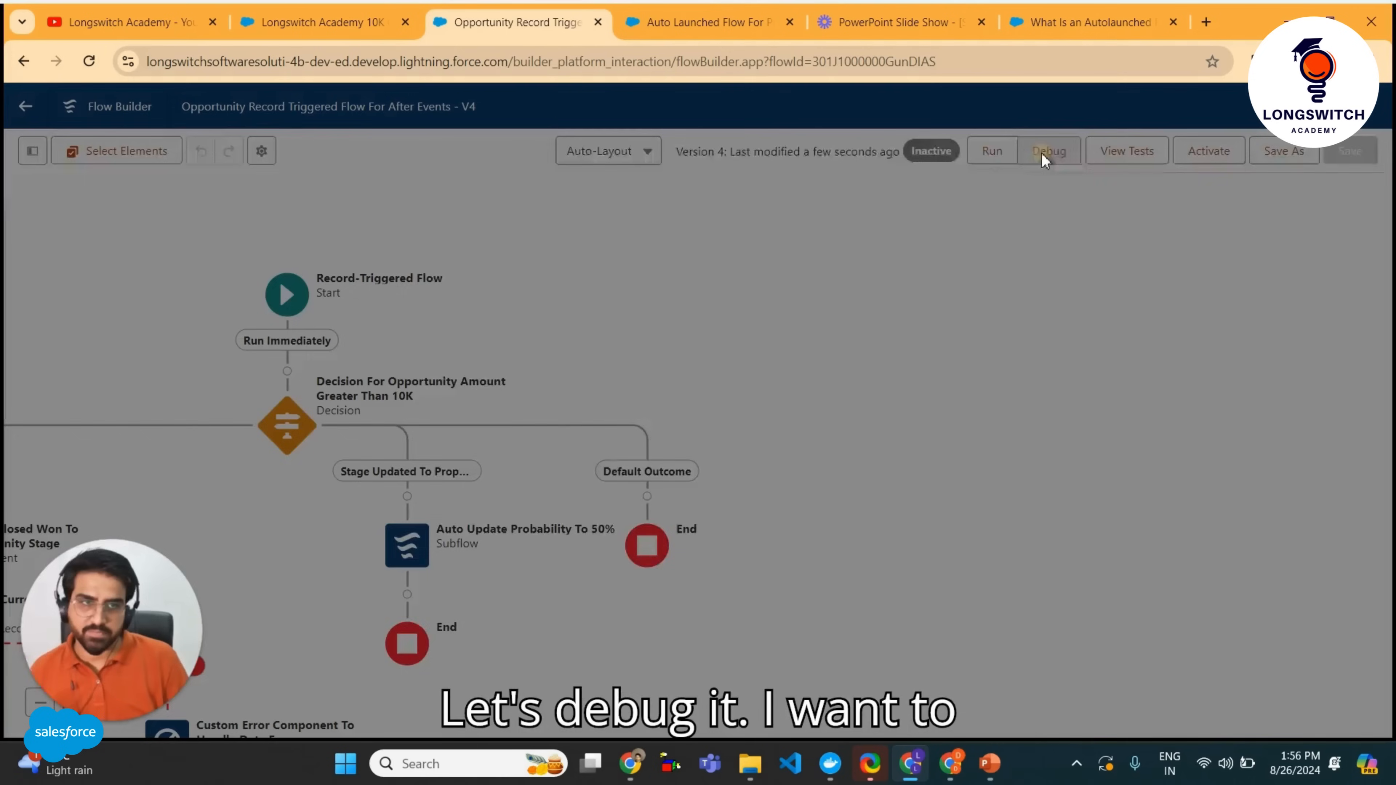
pyautogui.click(436, 411)
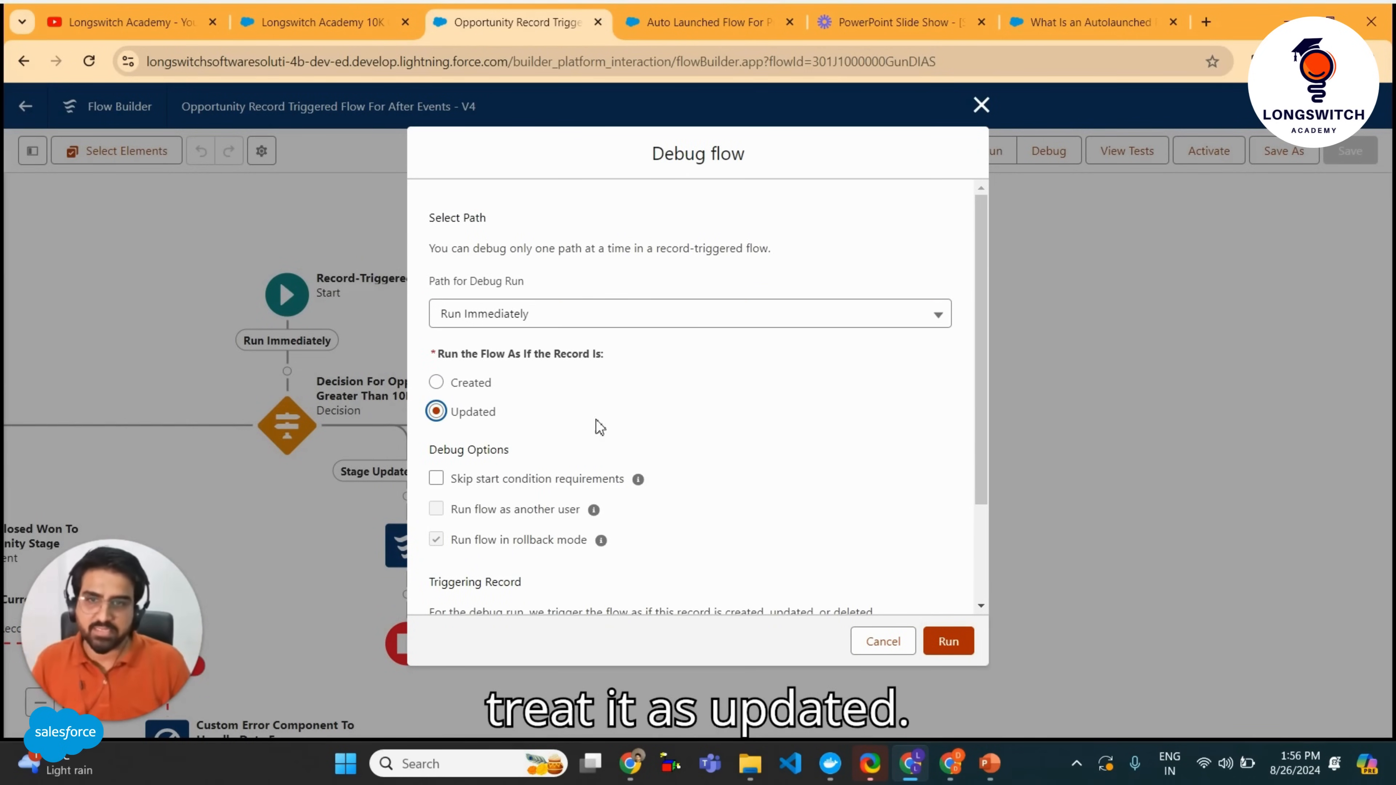
pyautogui.scroll(-3, 595, 426)
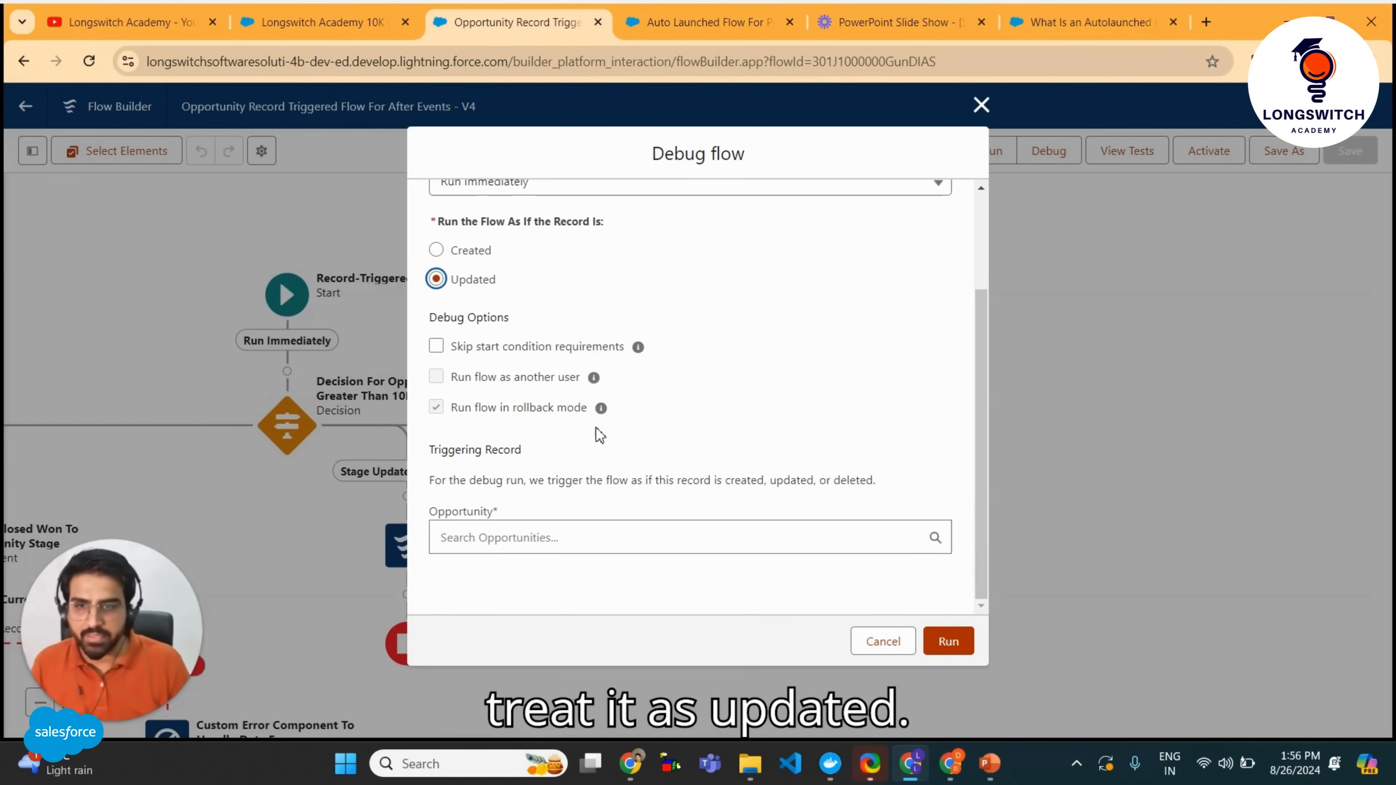
pyautogui.click(550, 540)
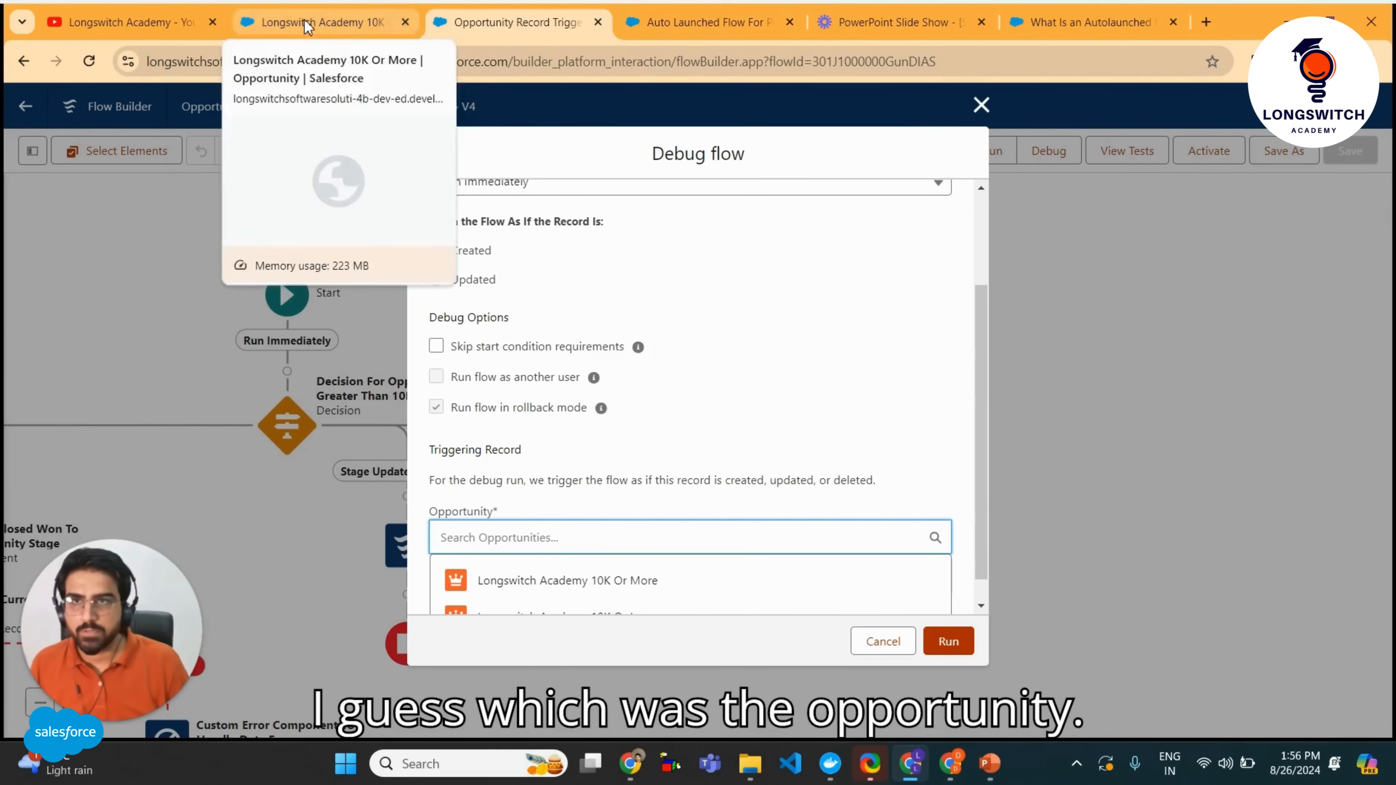
# Set the amount of the Longswitch Academy 10K Or More opportunity to 5000 in its details and save the record.
pyautogui.click(321, 22)
pyautogui.click(150, 371)
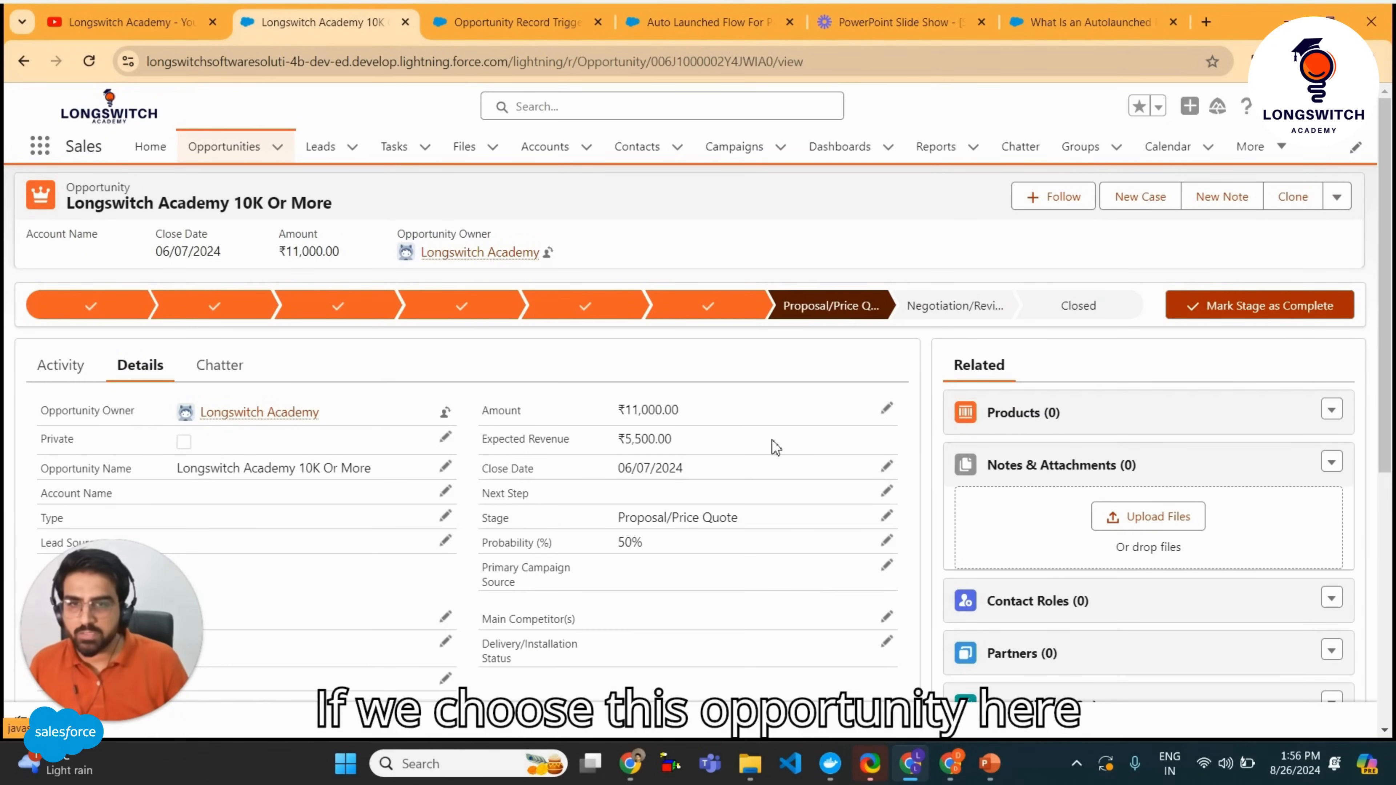
pyautogui.click(885, 412)
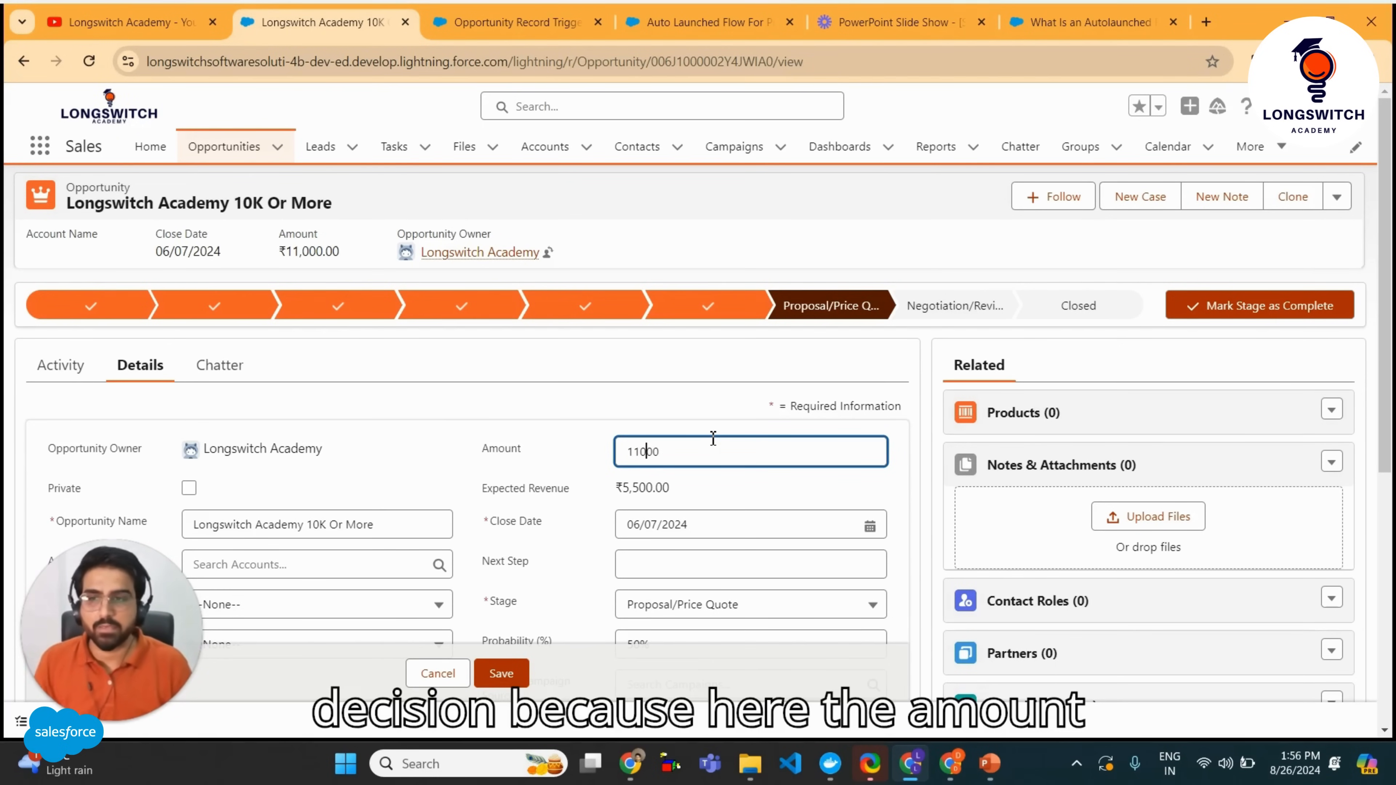
pyautogui.press('BackSpace')
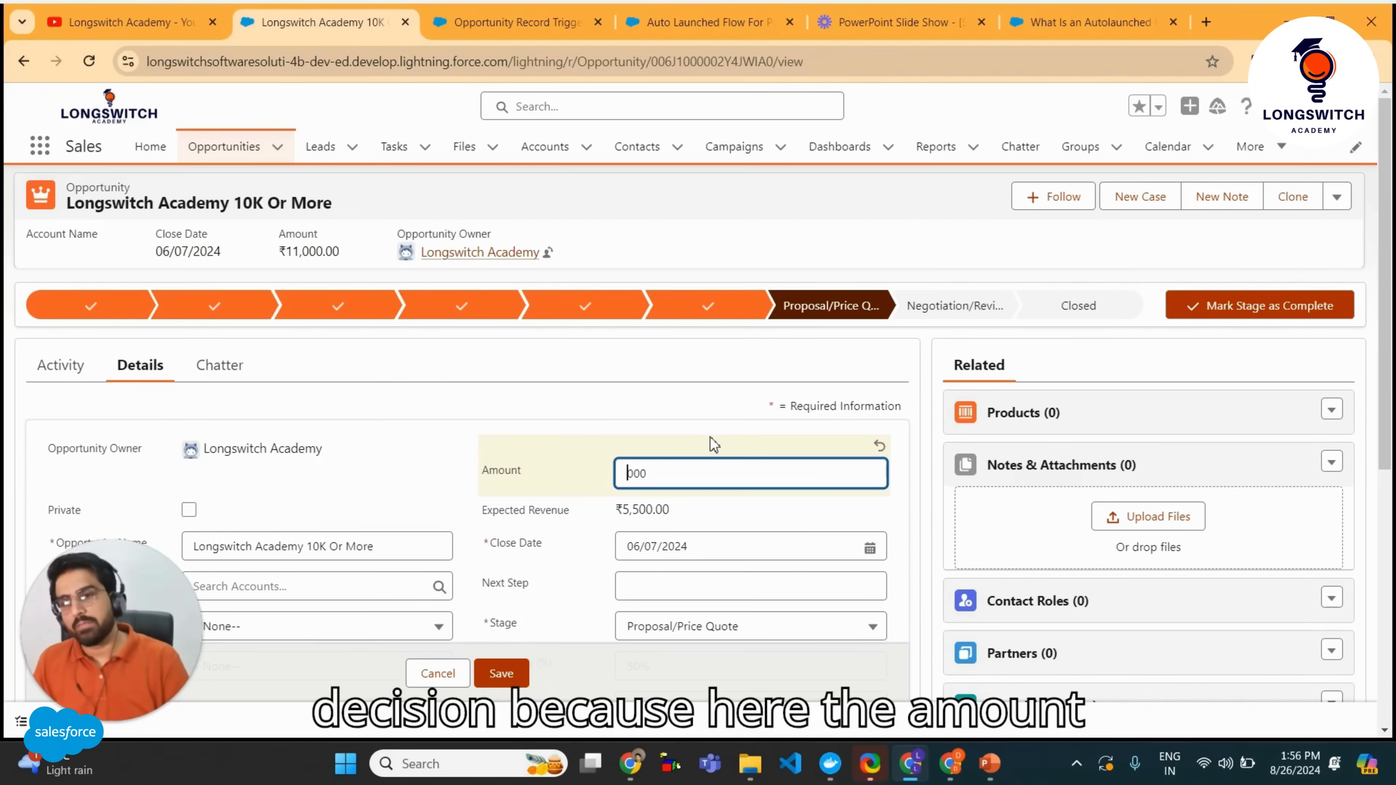
pyautogui.write('5')
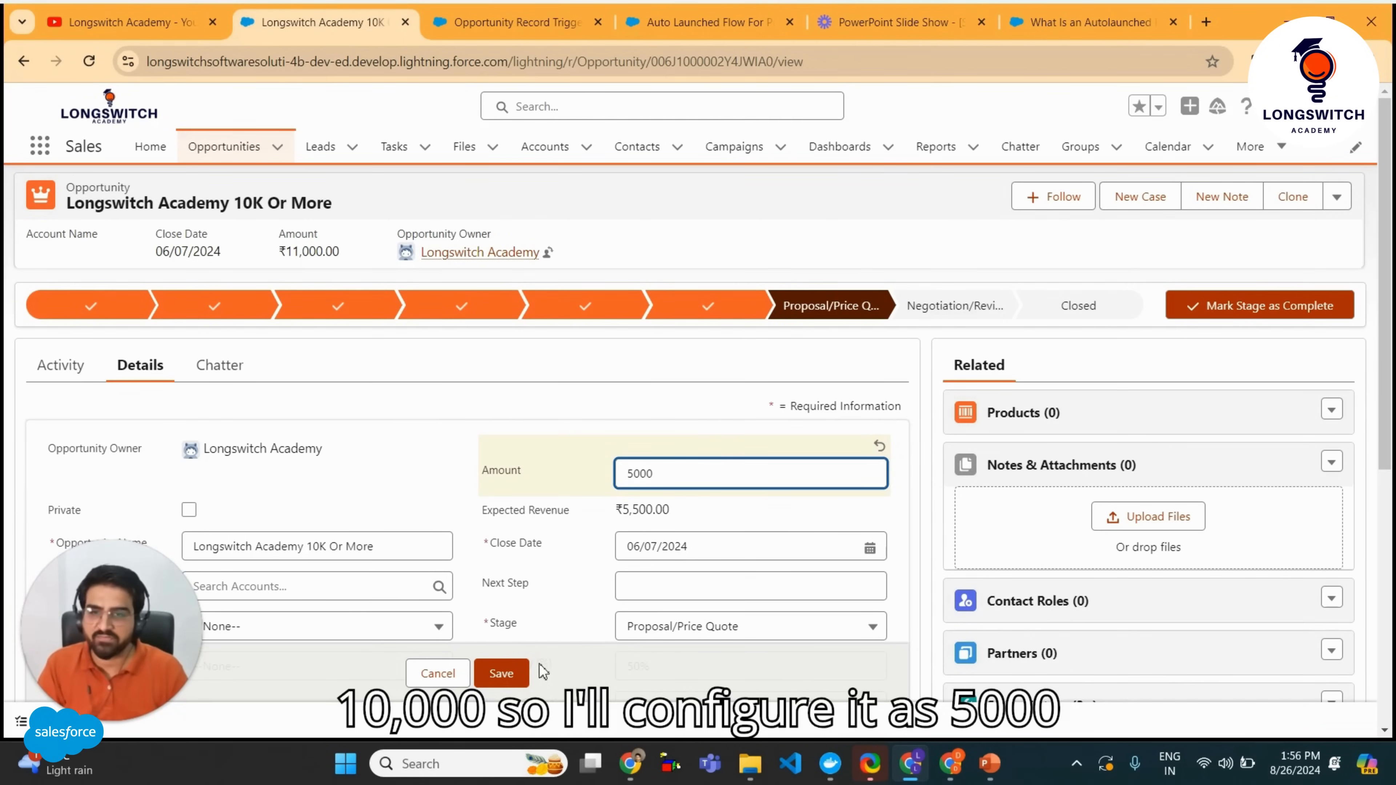
pyautogui.click(516, 671)
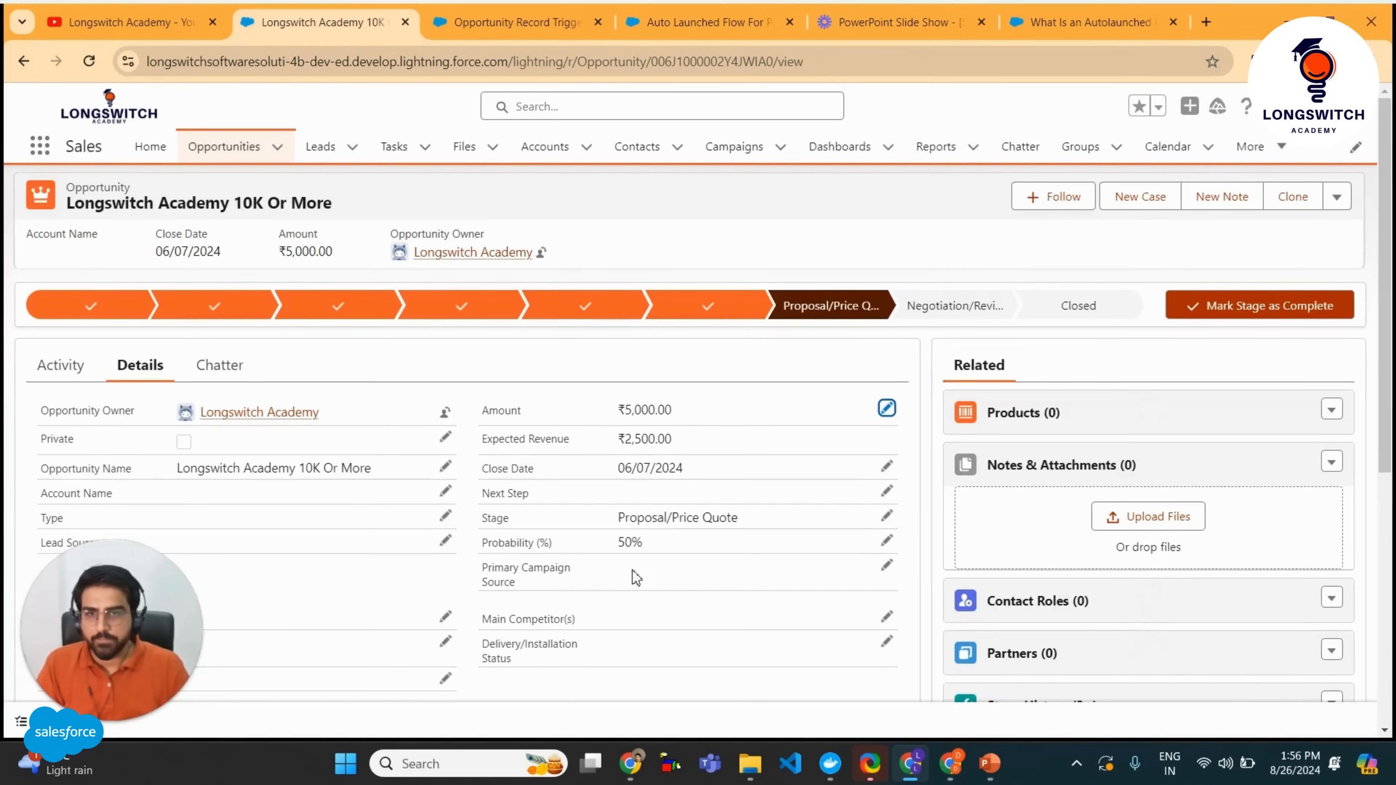
# Return to the record-triggered flow's debug setup and choose Longswitch Academy 10K Or Less as the triggering opportunity.
pyautogui.click(731, 23)
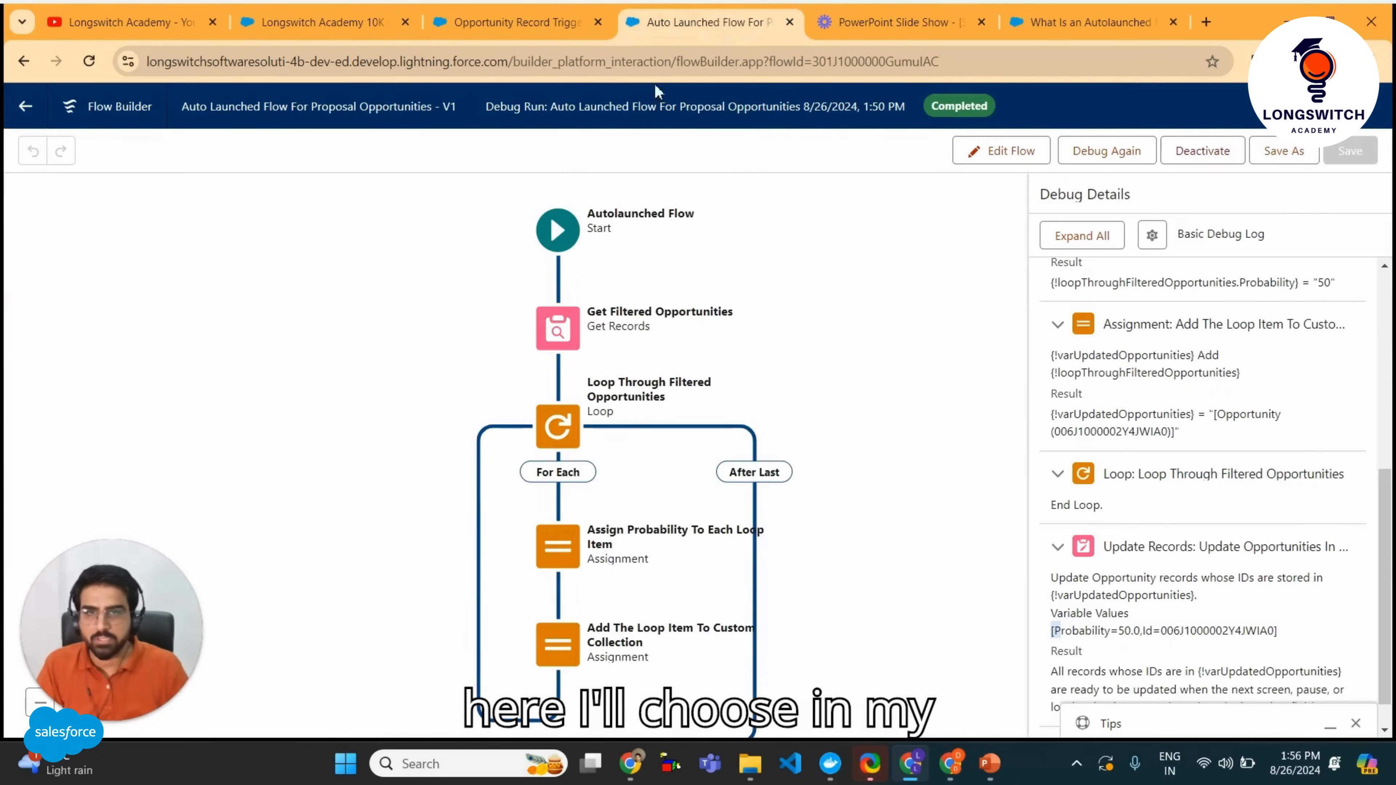
pyautogui.click(511, 22)
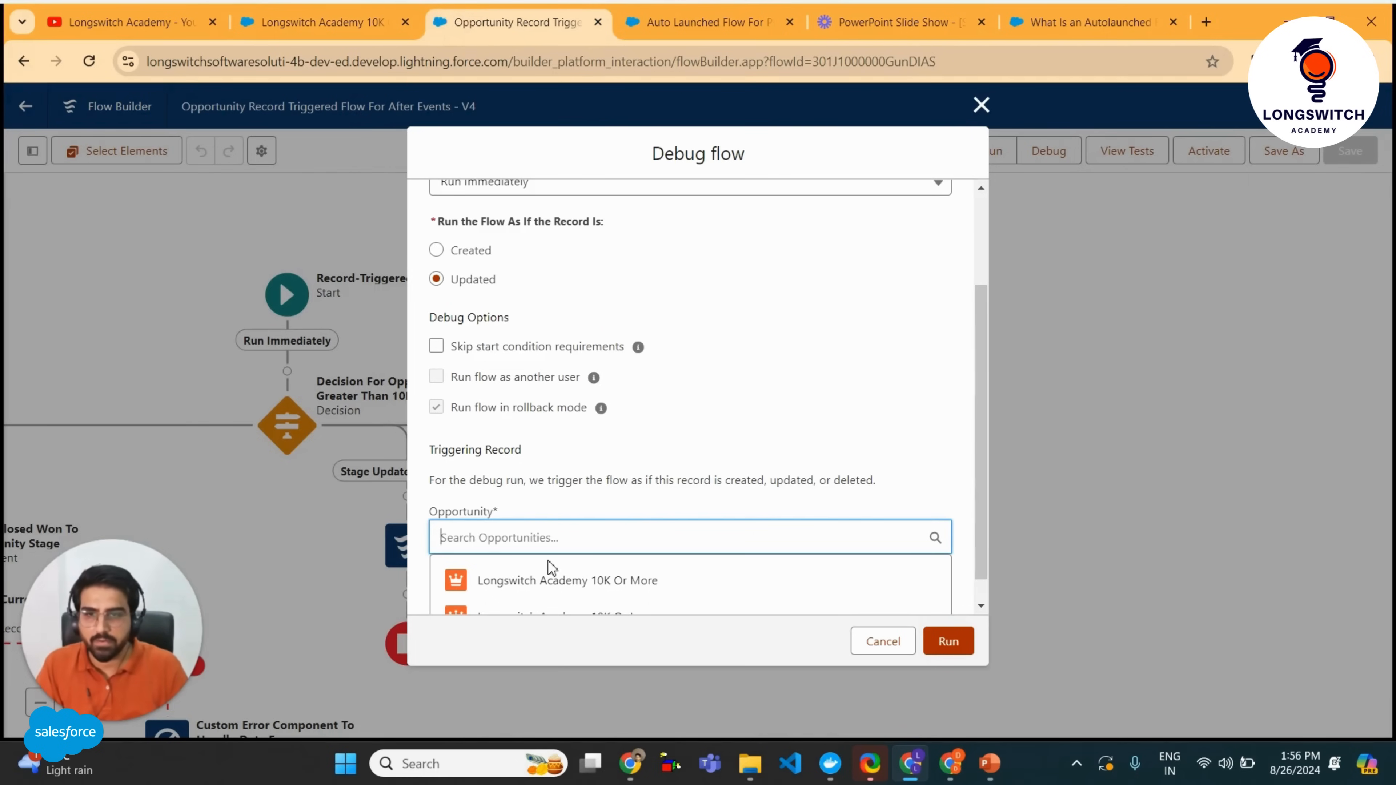
pyautogui.scroll(-1, 550, 566)
pyautogui.click(578, 555)
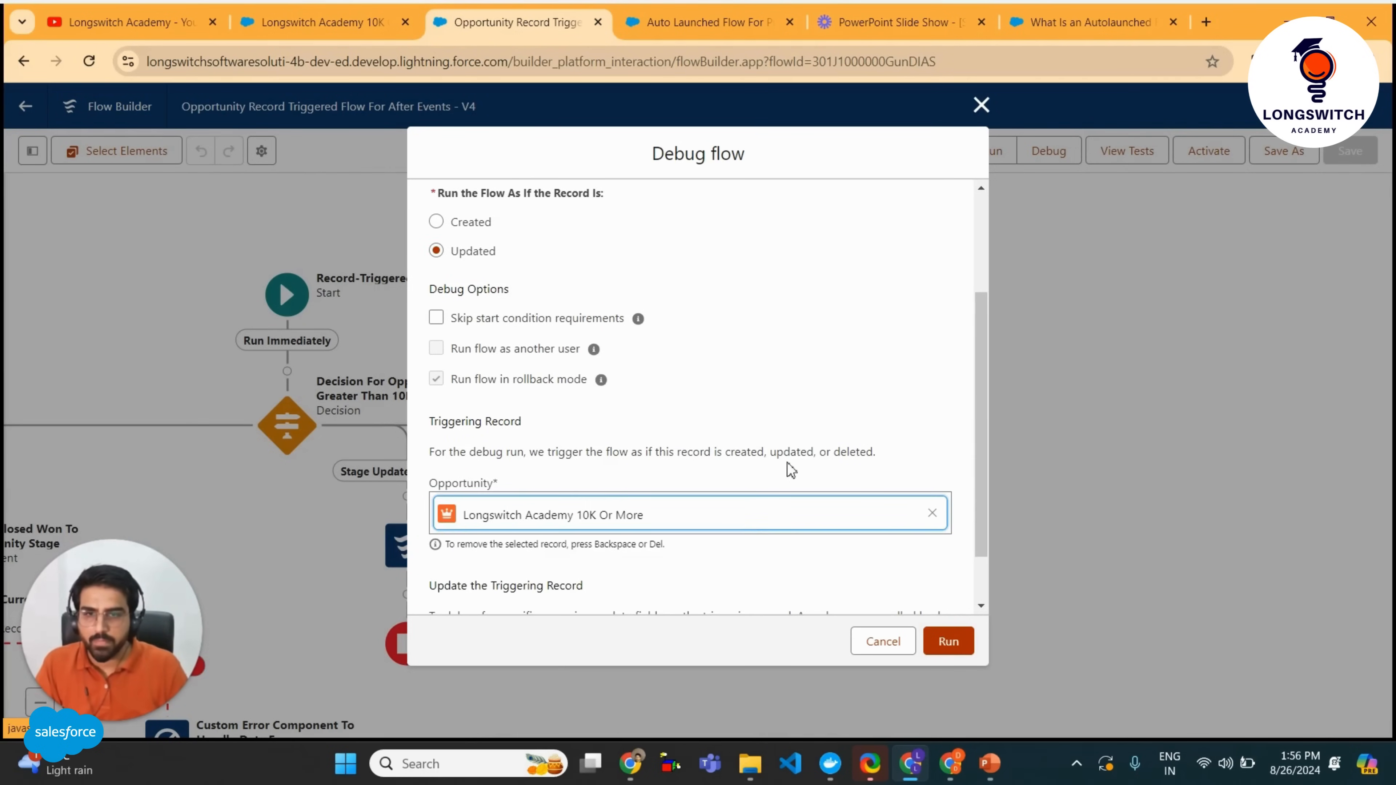
pyautogui.click(932, 512)
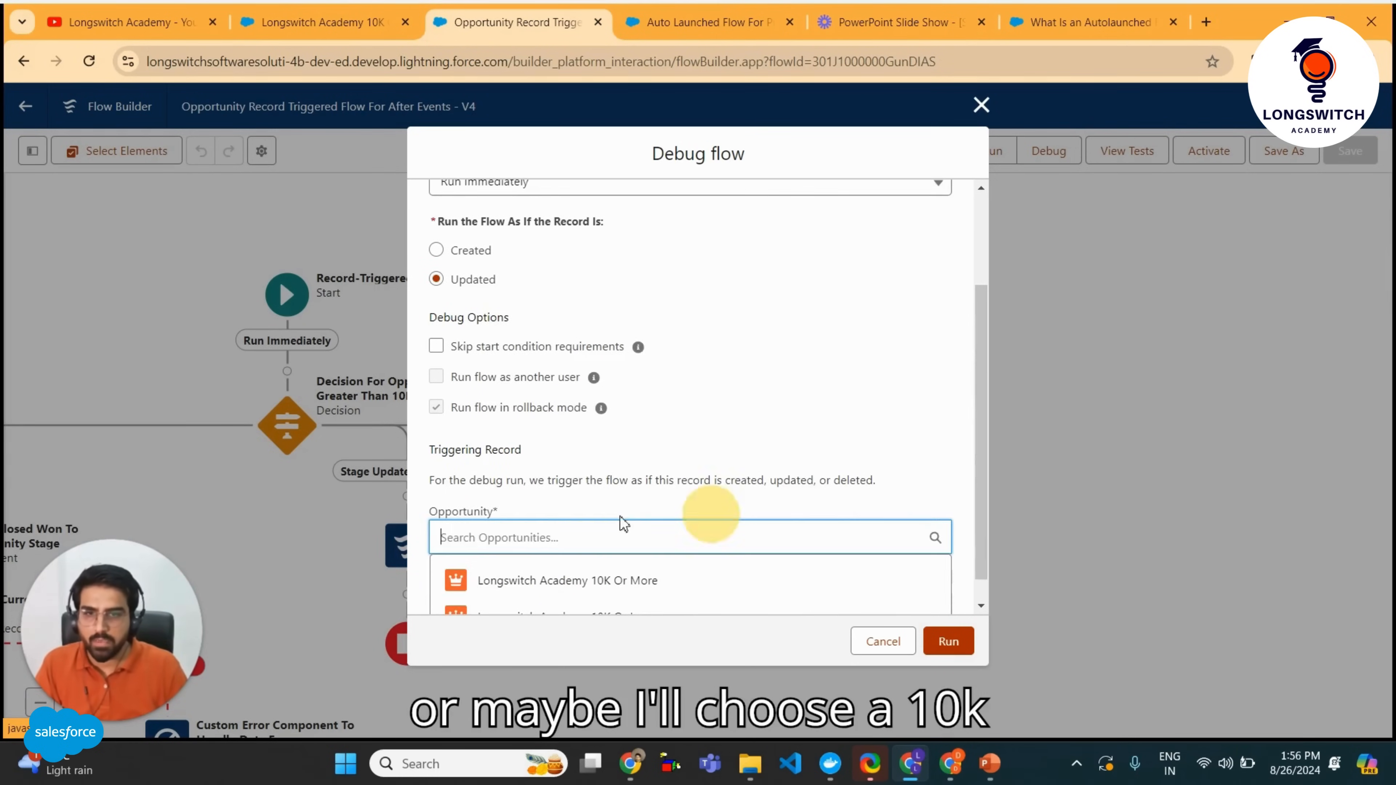
pyautogui.click(587, 584)
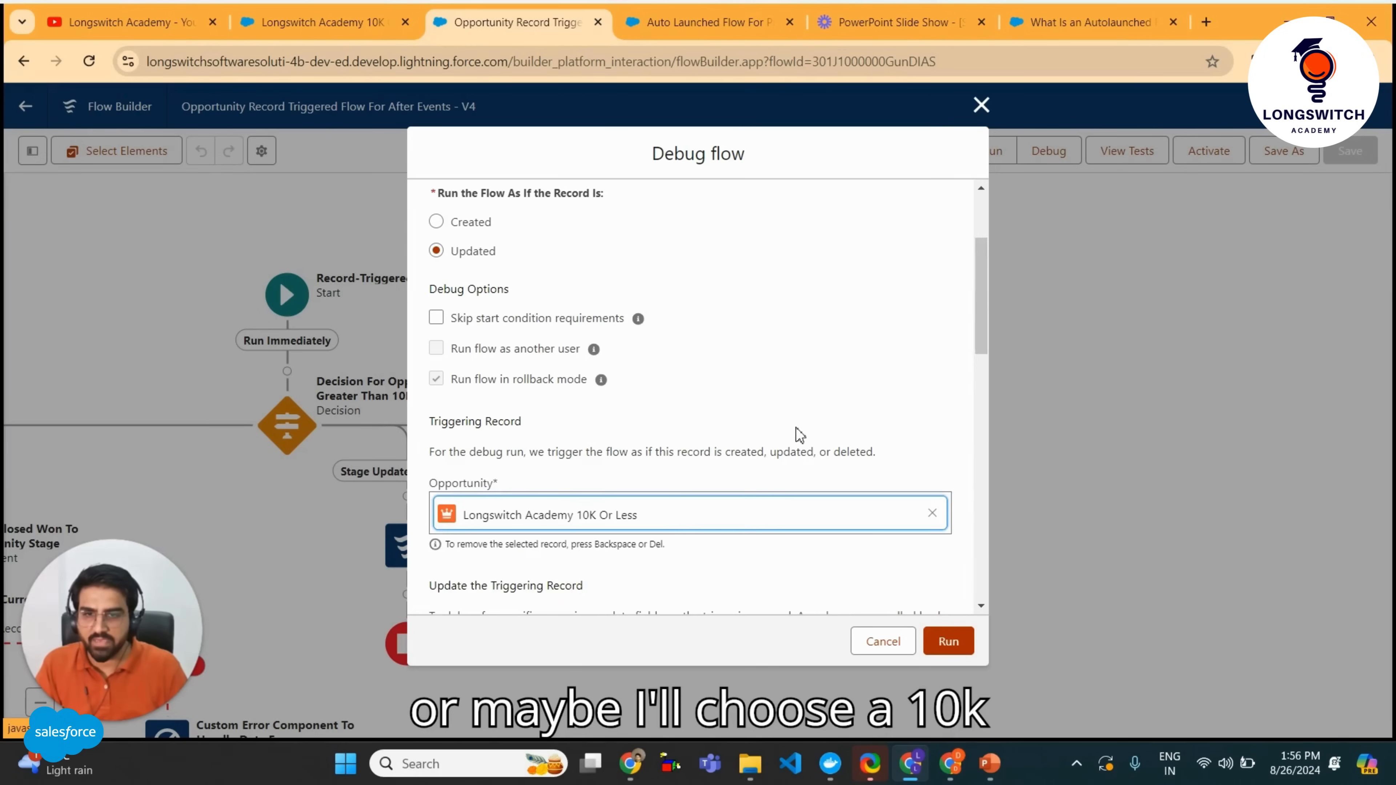
# Set the triggering record's stage to Proposal/Price Quote and run the debug.
pyautogui.scroll(-4, 737, 466)
pyautogui.scroll(-5, 605, 490)
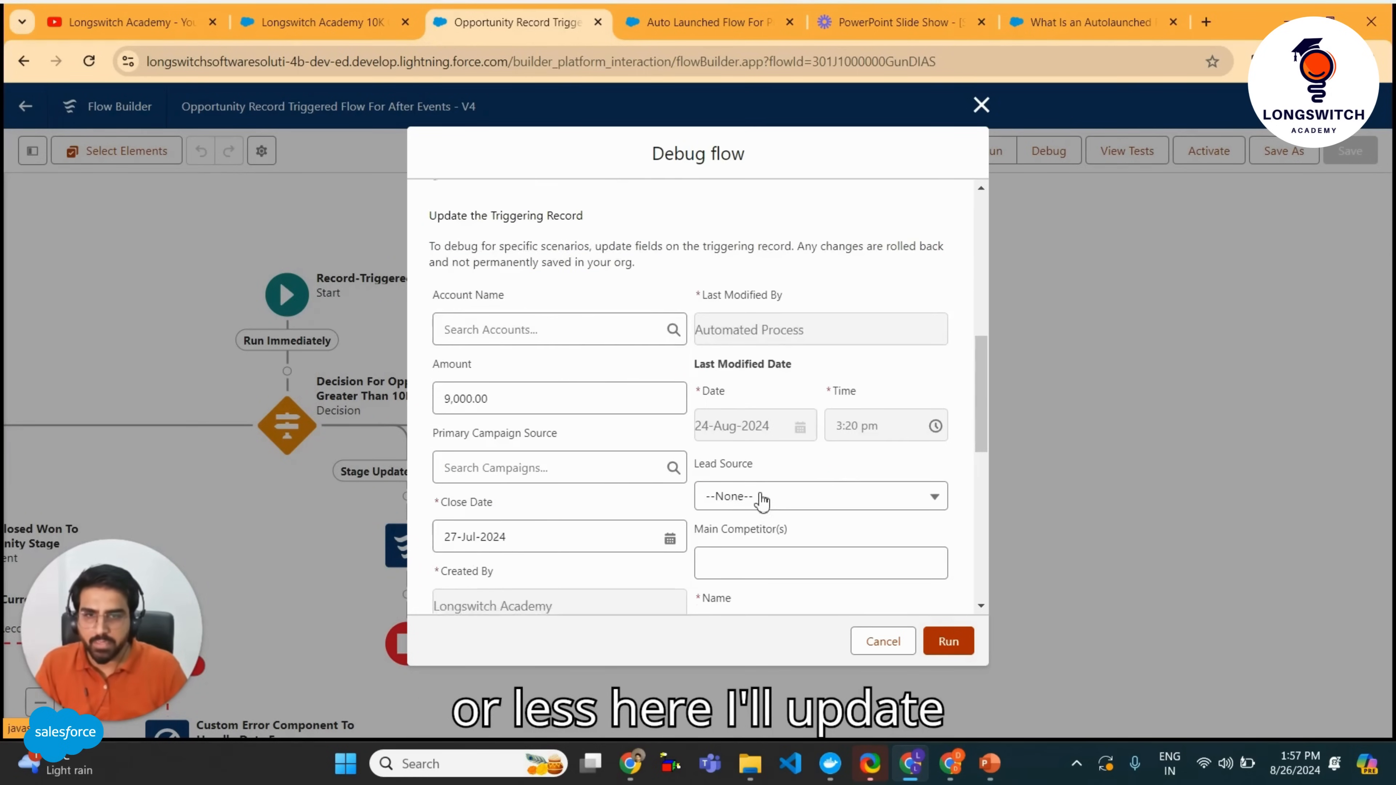
pyautogui.scroll(-6, 773, 461)
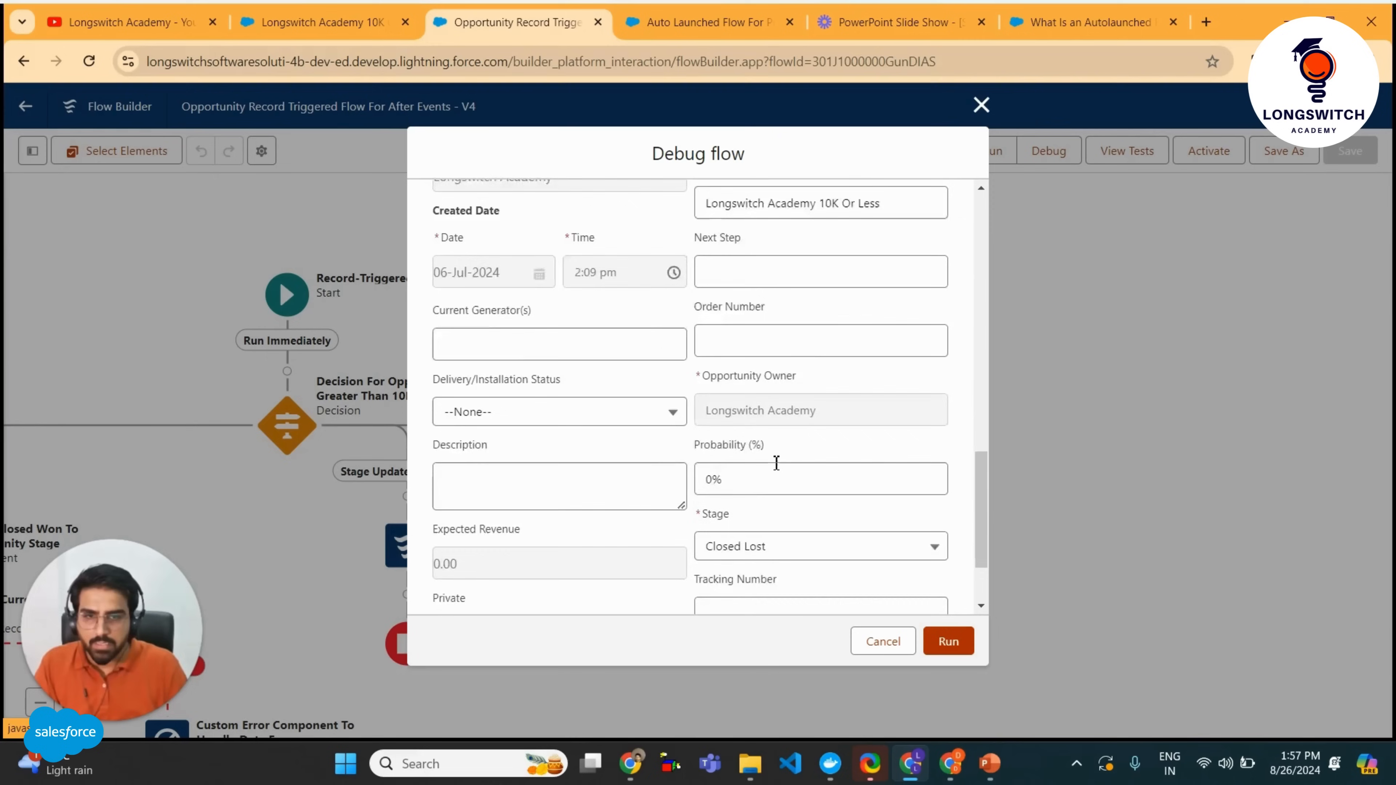
pyautogui.click(766, 446)
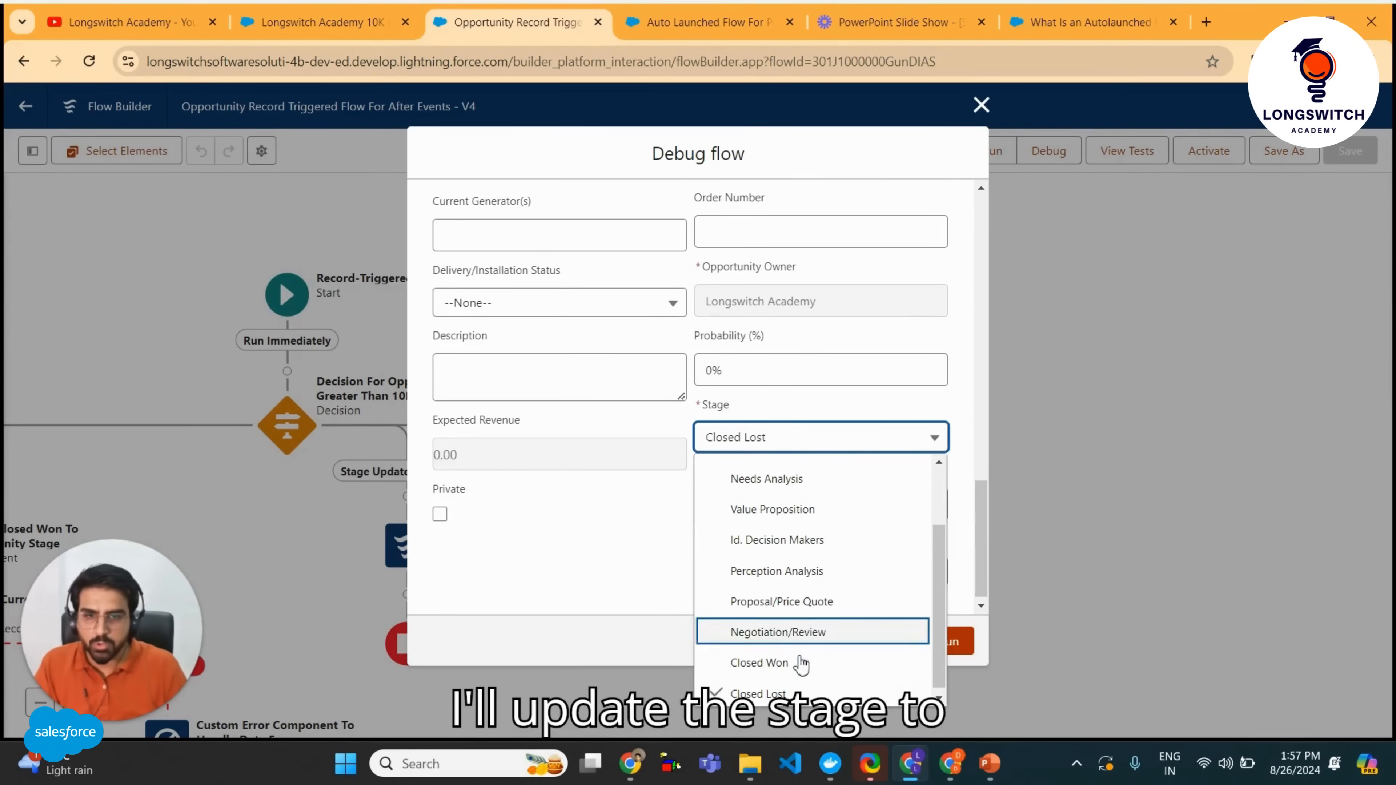
pyautogui.click(791, 602)
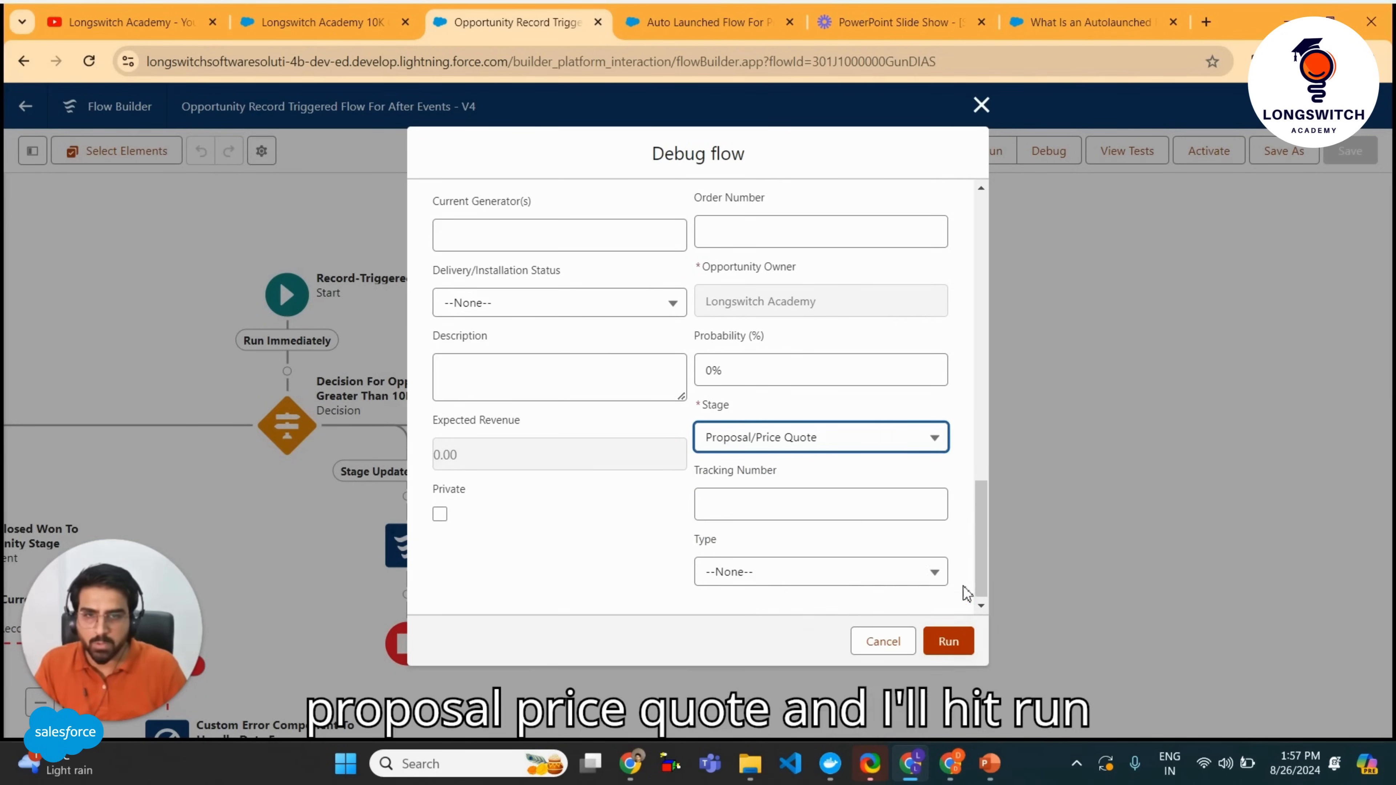
pyautogui.click(943, 649)
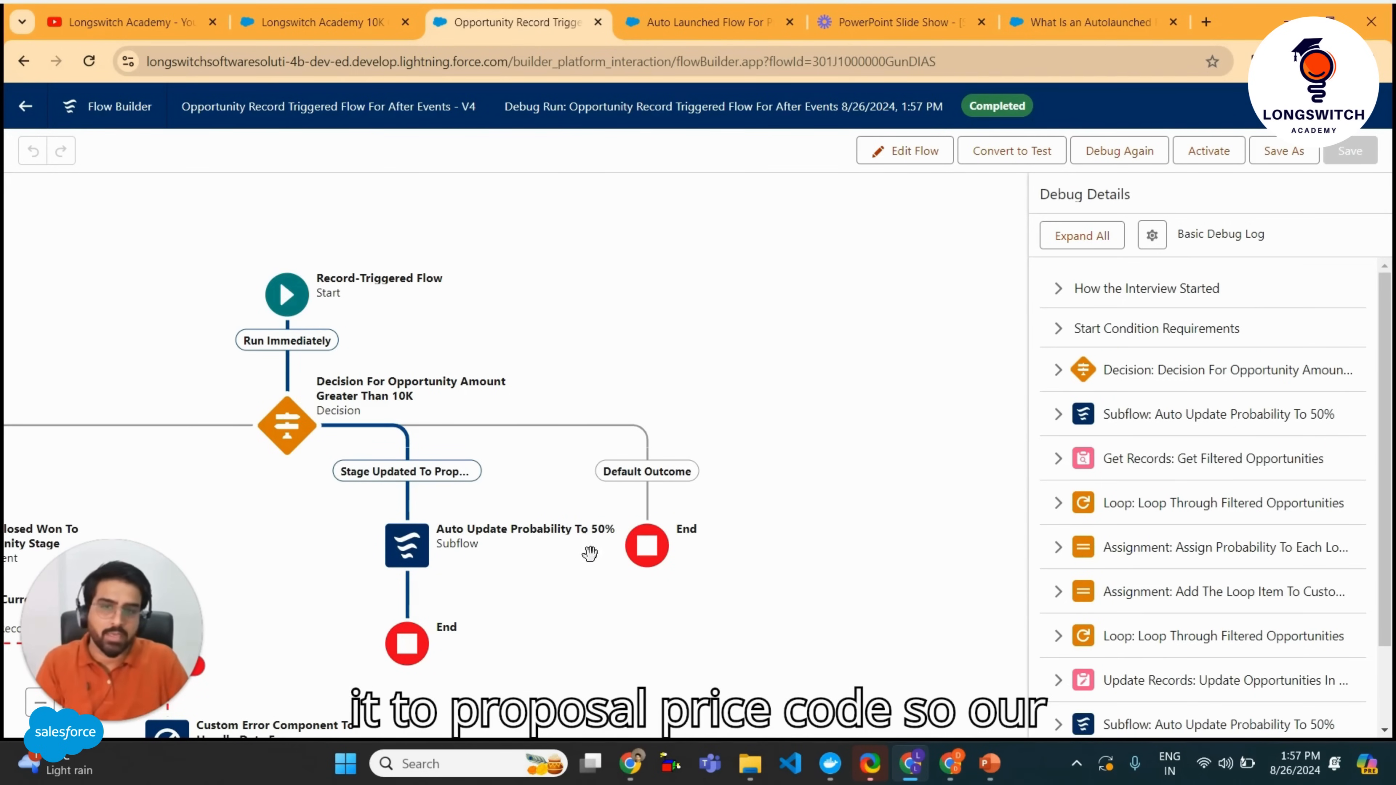
# Examine the debug details for the elements executed, expanding the final Auto Update Probability To 50% subflow entry and the Rollback entry.
pyautogui.scroll(-3, 1280, 445)
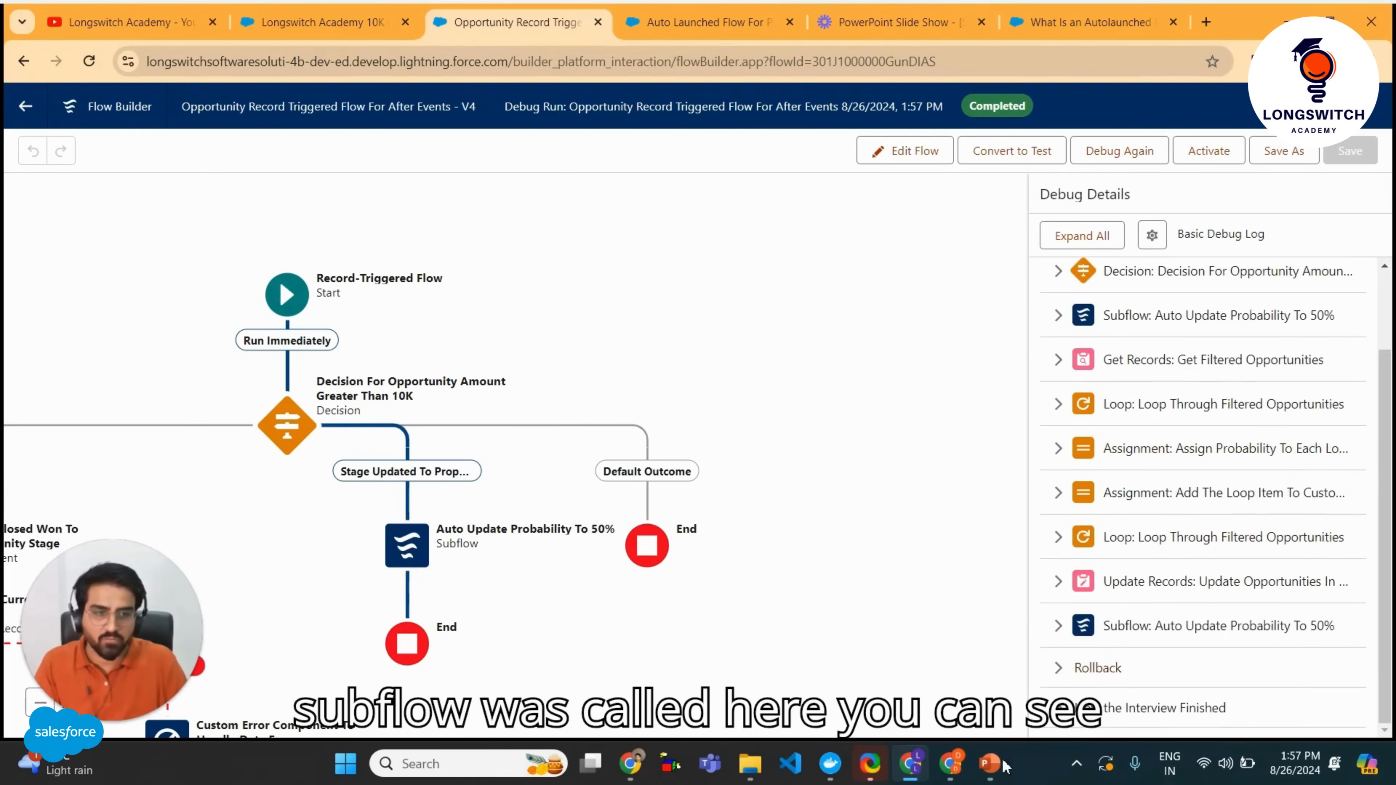
pyautogui.click(1056, 632)
pyautogui.scroll(-2, 1055, 647)
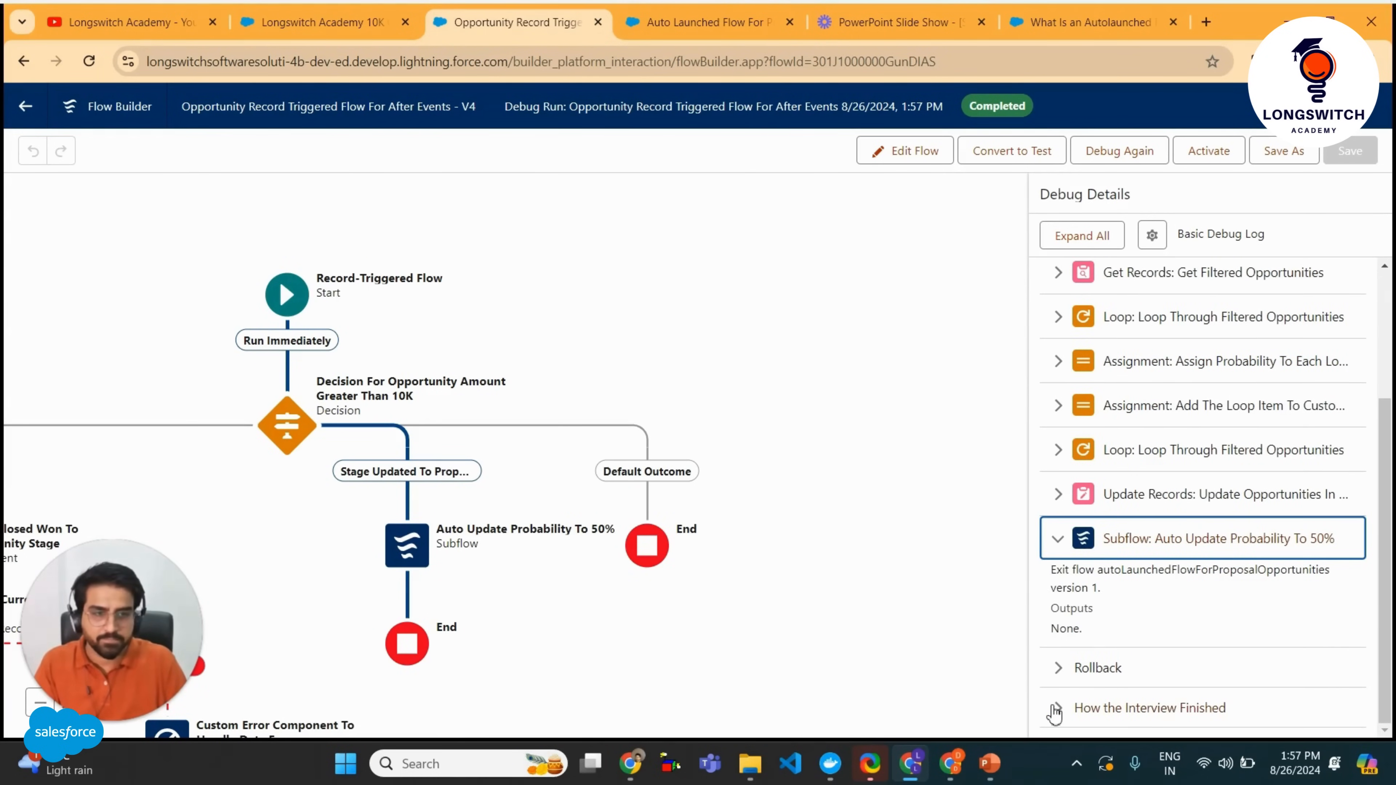
pyautogui.click(1060, 678)
pyautogui.scroll(-1, 1059, 677)
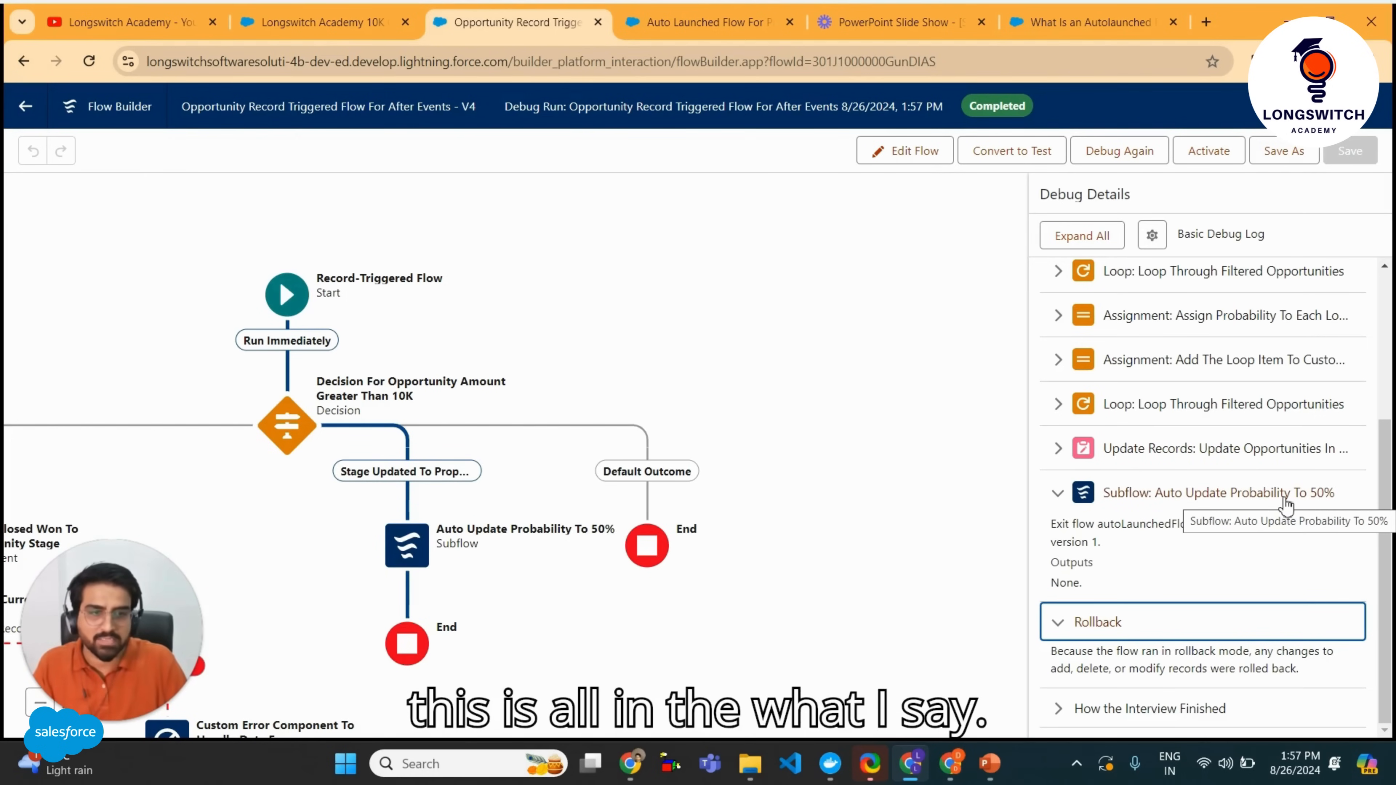
pyautogui.scroll(3, 1110, 509)
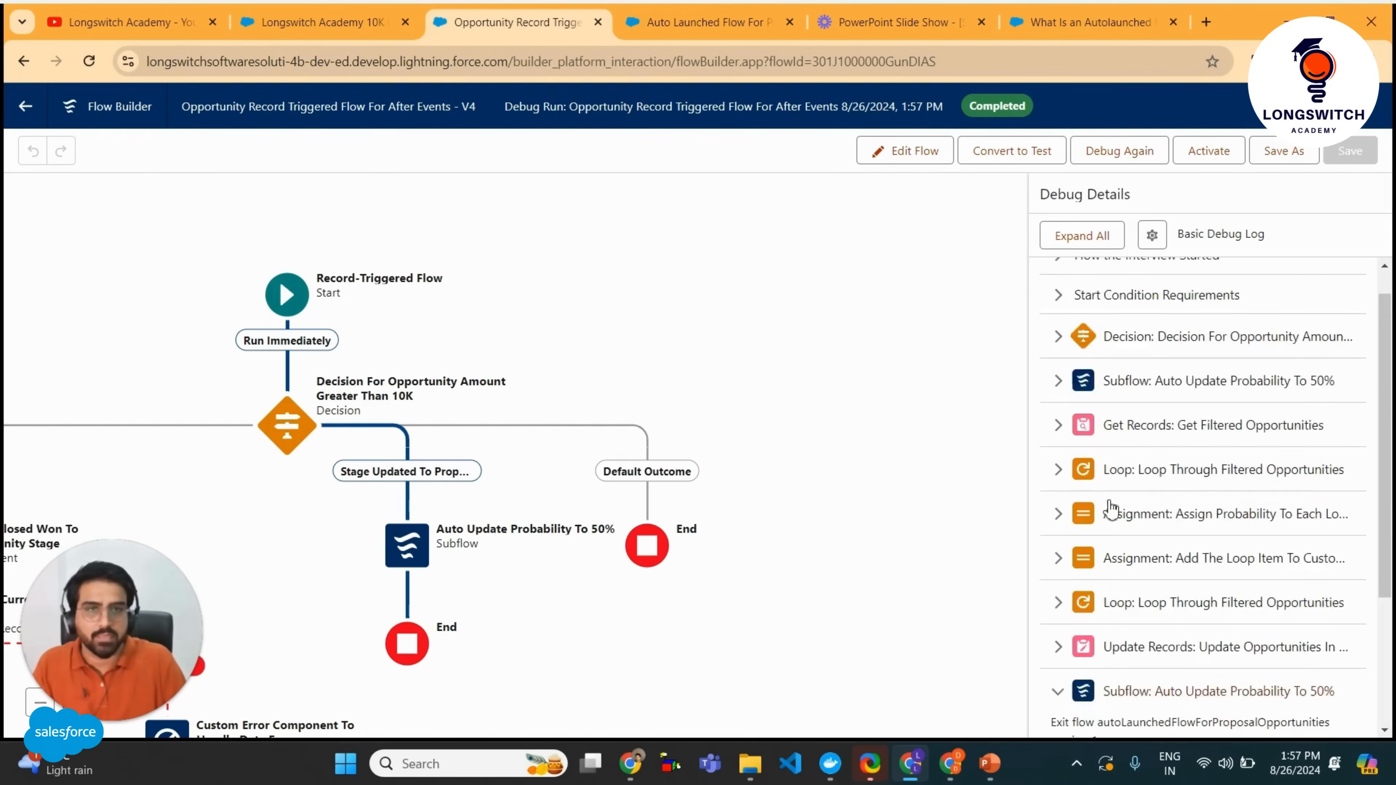
pyautogui.scroll(1, 1111, 510)
# Check the probability on the Longswitch Academy 10K Or More opportunity, reload the record, and check the autolaunched flow's activation status.
pyautogui.click(322, 25)
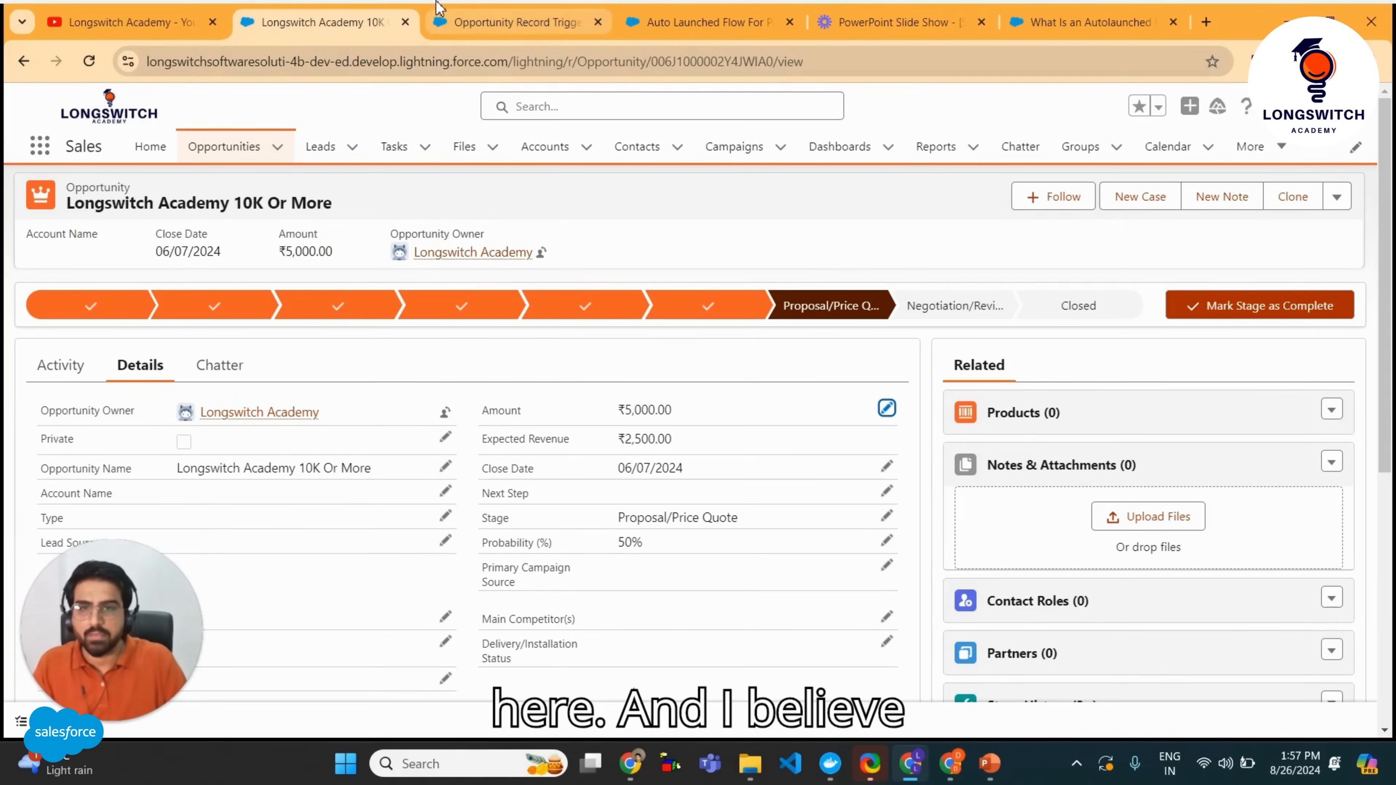
pyautogui.tripleClick(637, 543)
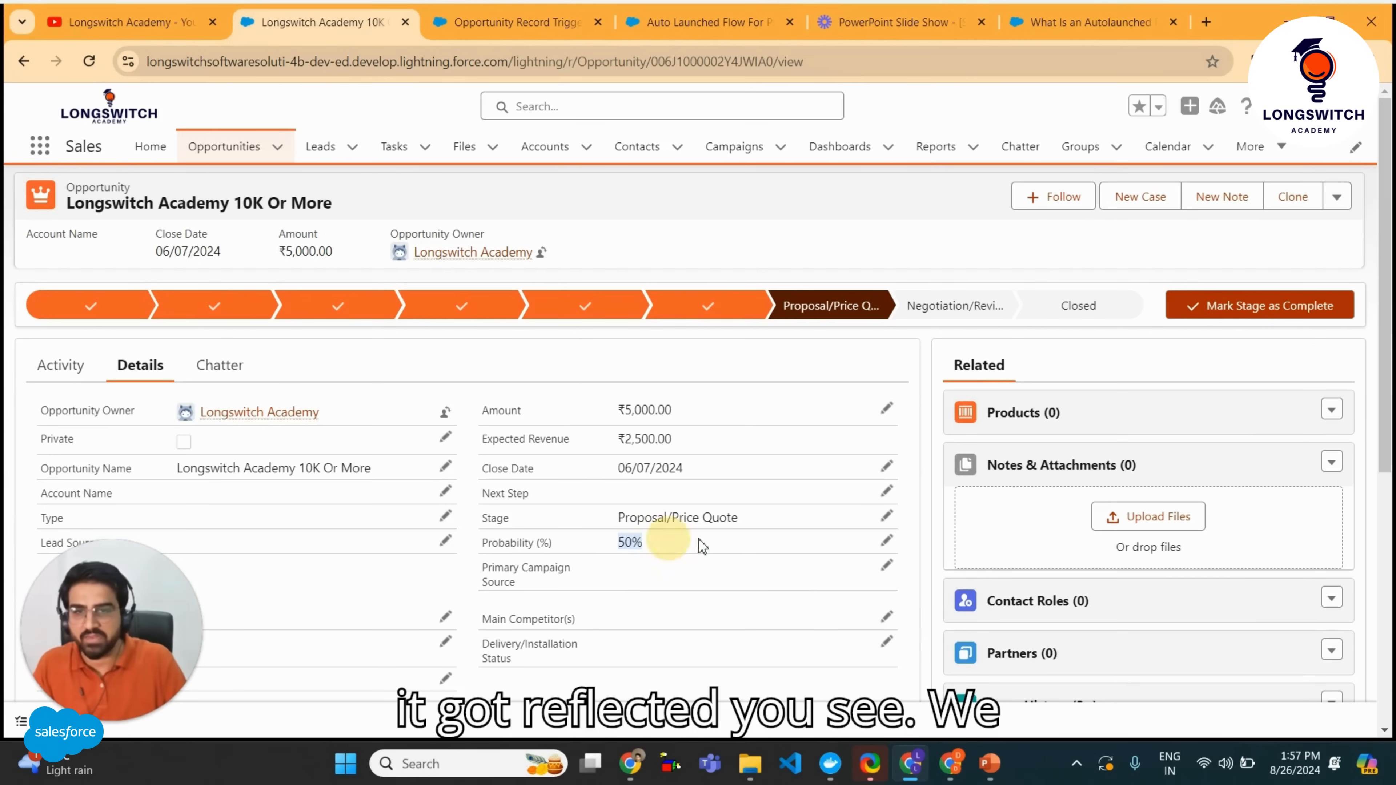
pyautogui.click(89, 61)
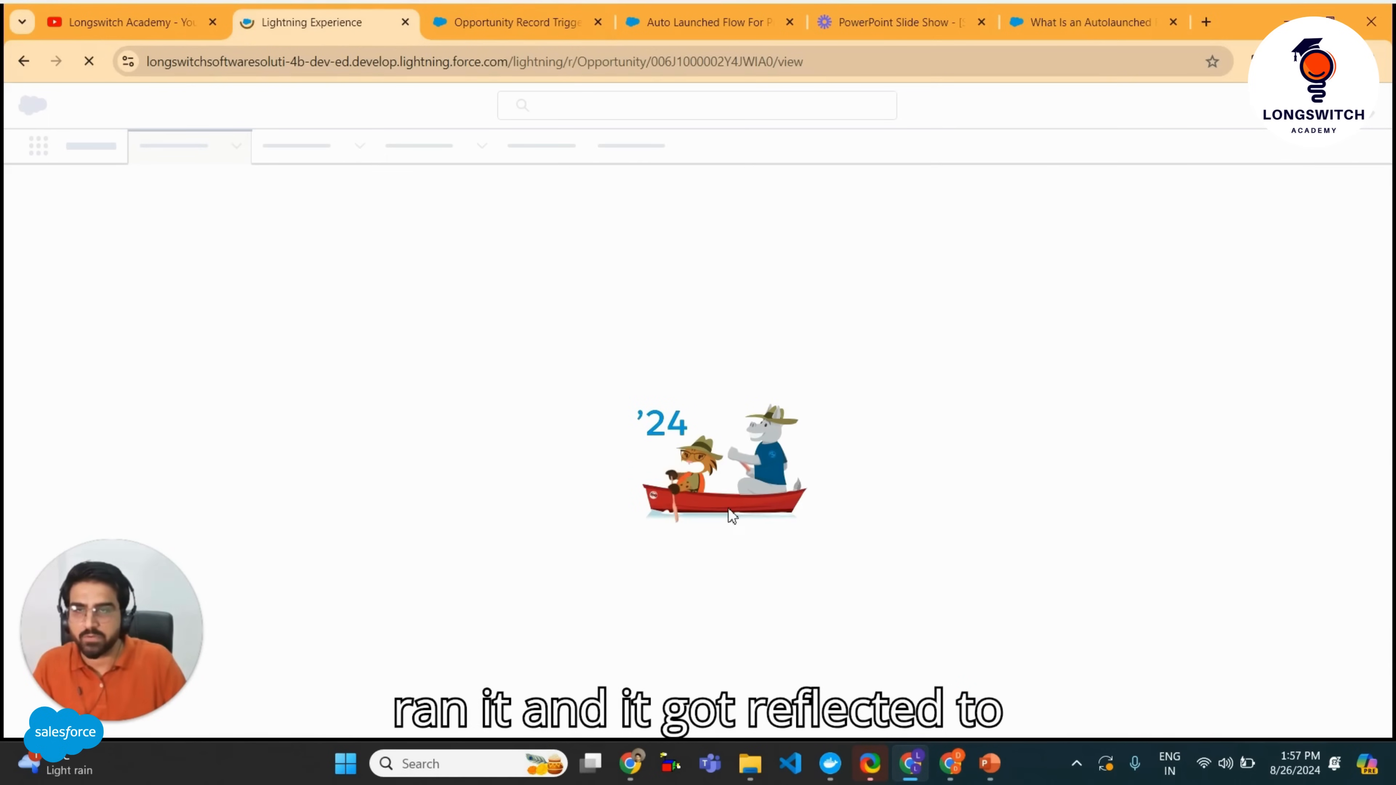
pyautogui.click(665, 20)
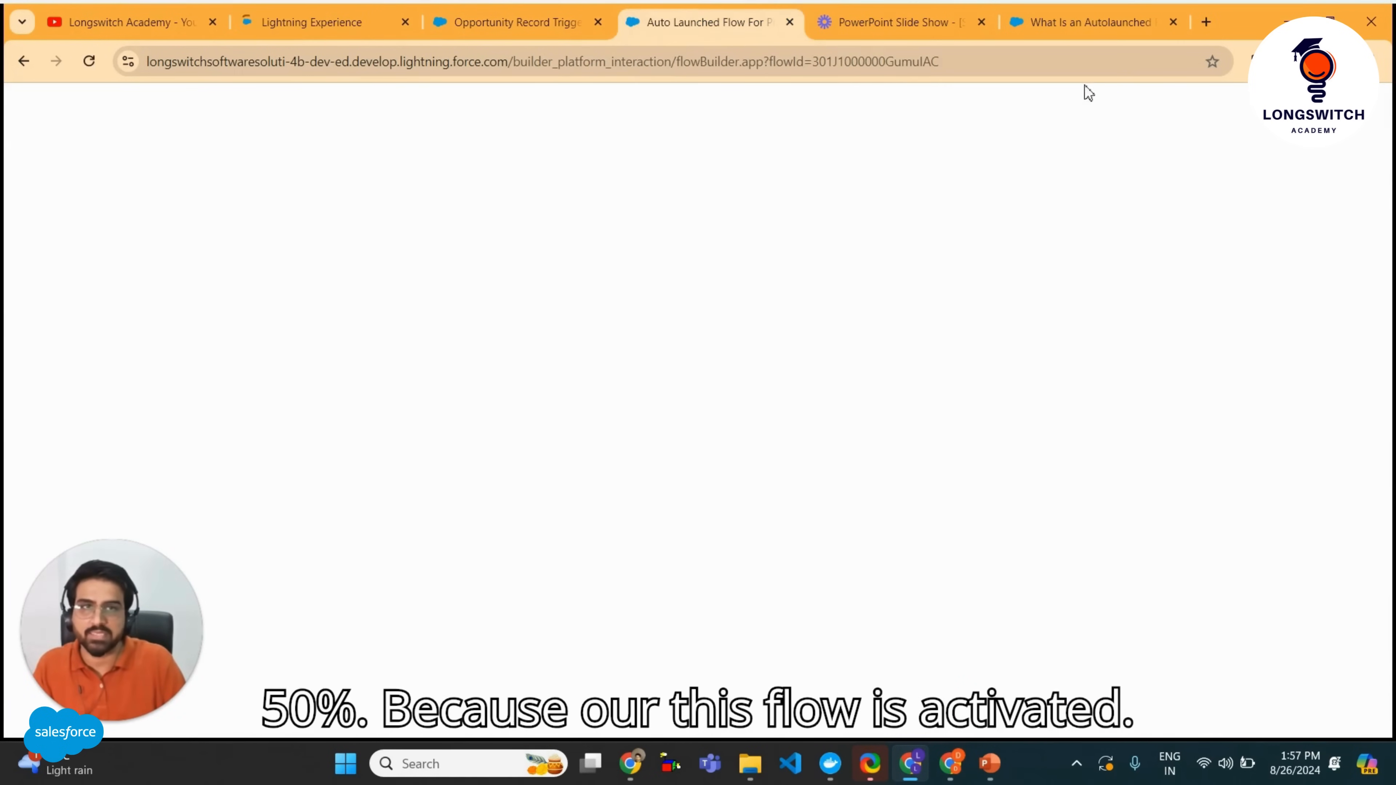
pyautogui.click(311, 23)
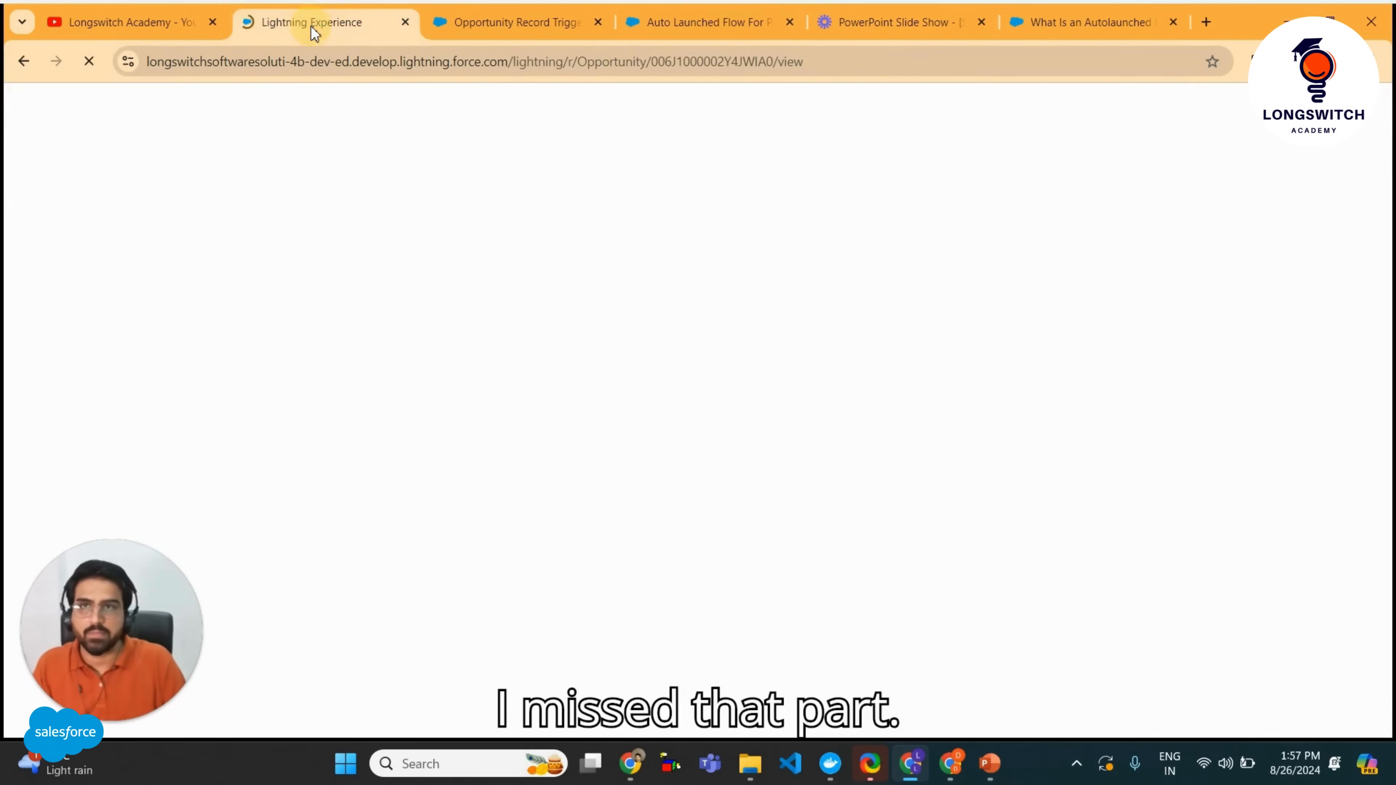
pyautogui.click(767, 25)
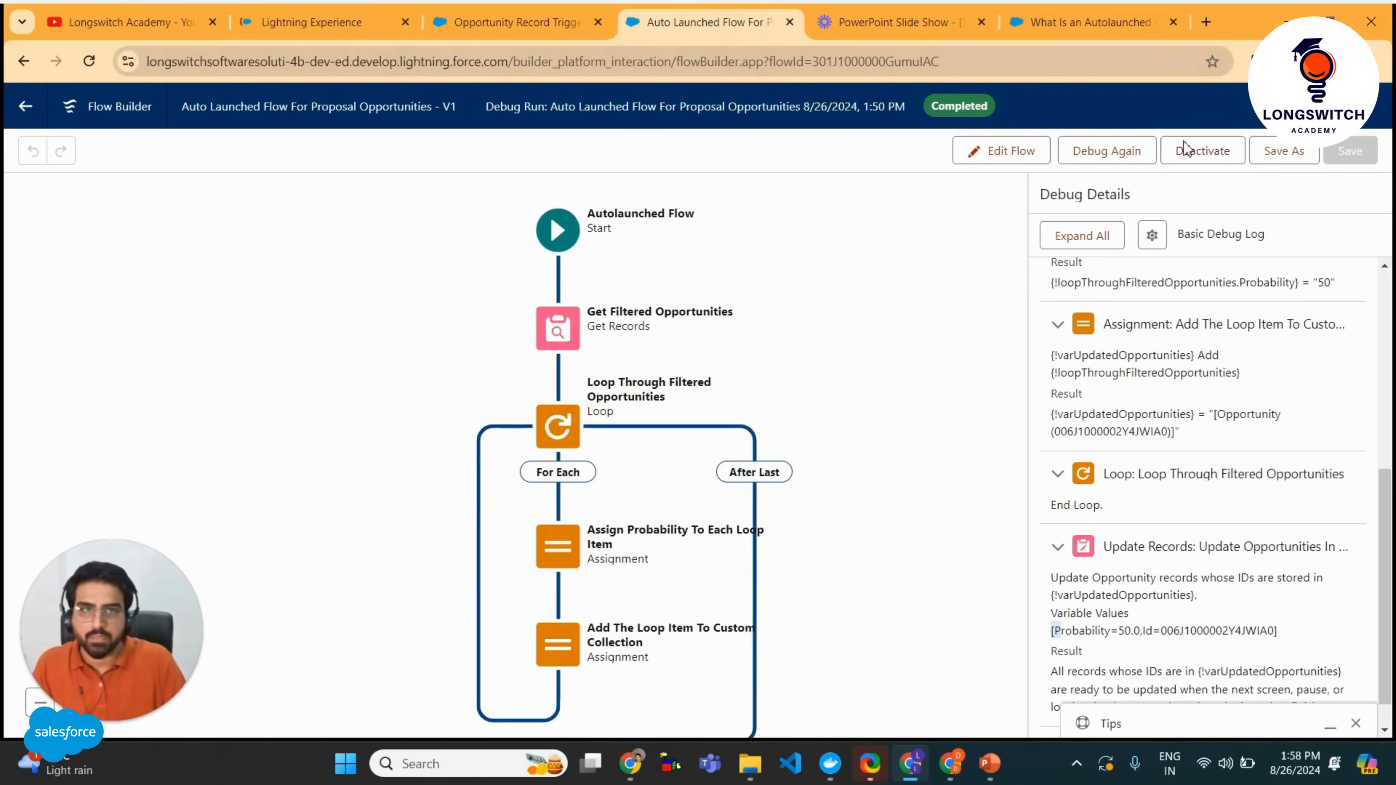
# Examine the stage and probability in the reloaded opportunity's details.
pyautogui.click(304, 25)
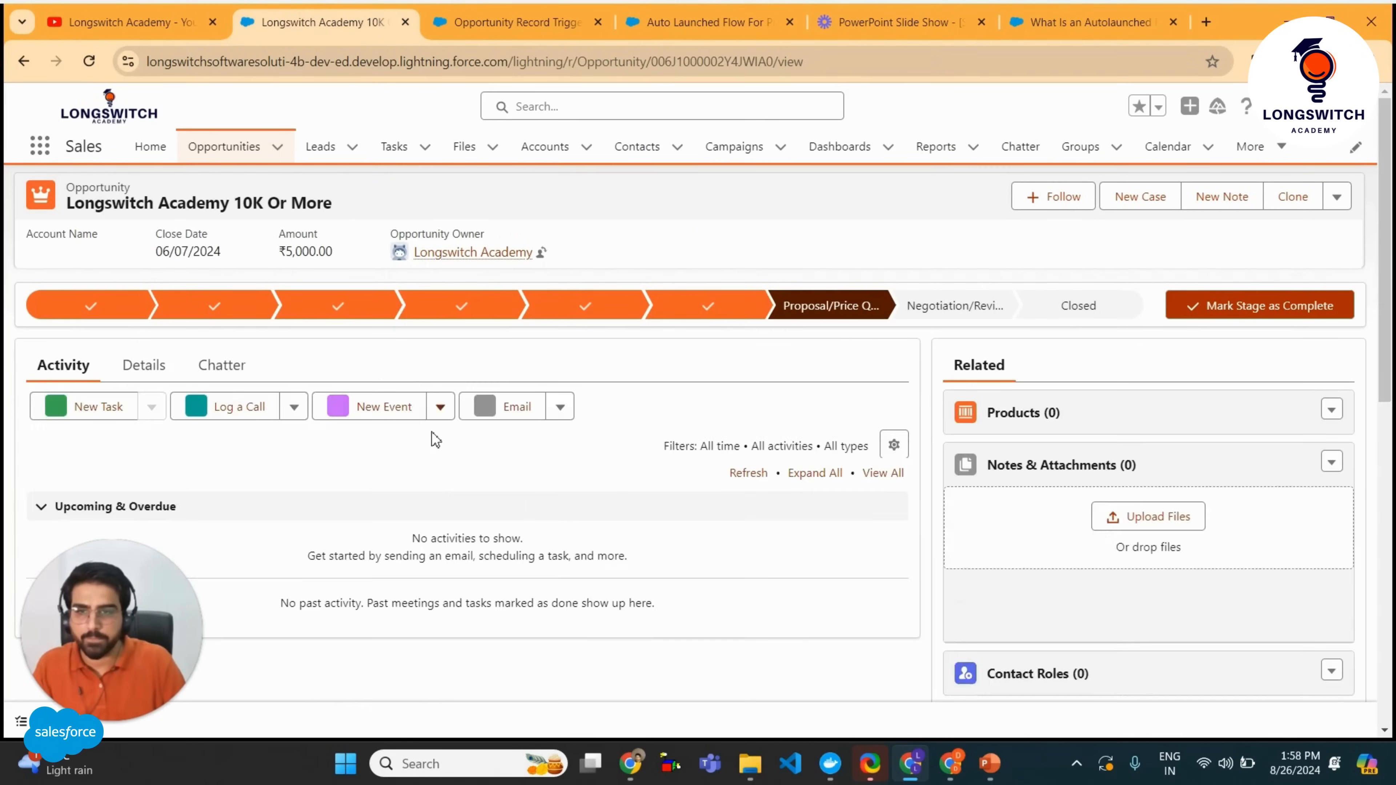
pyautogui.scroll(-3, 433, 437)
pyautogui.scroll(2, 136, 343)
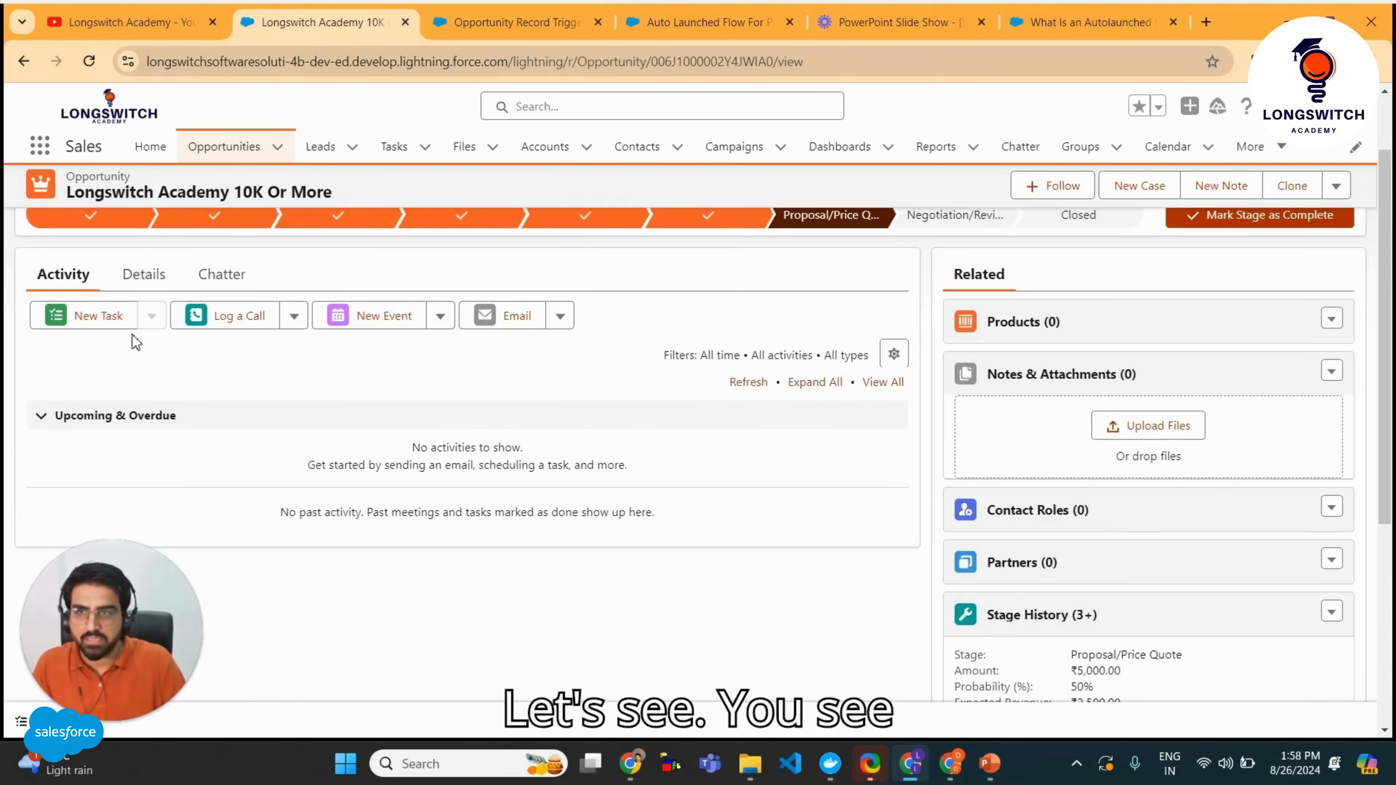
pyautogui.click(140, 280)
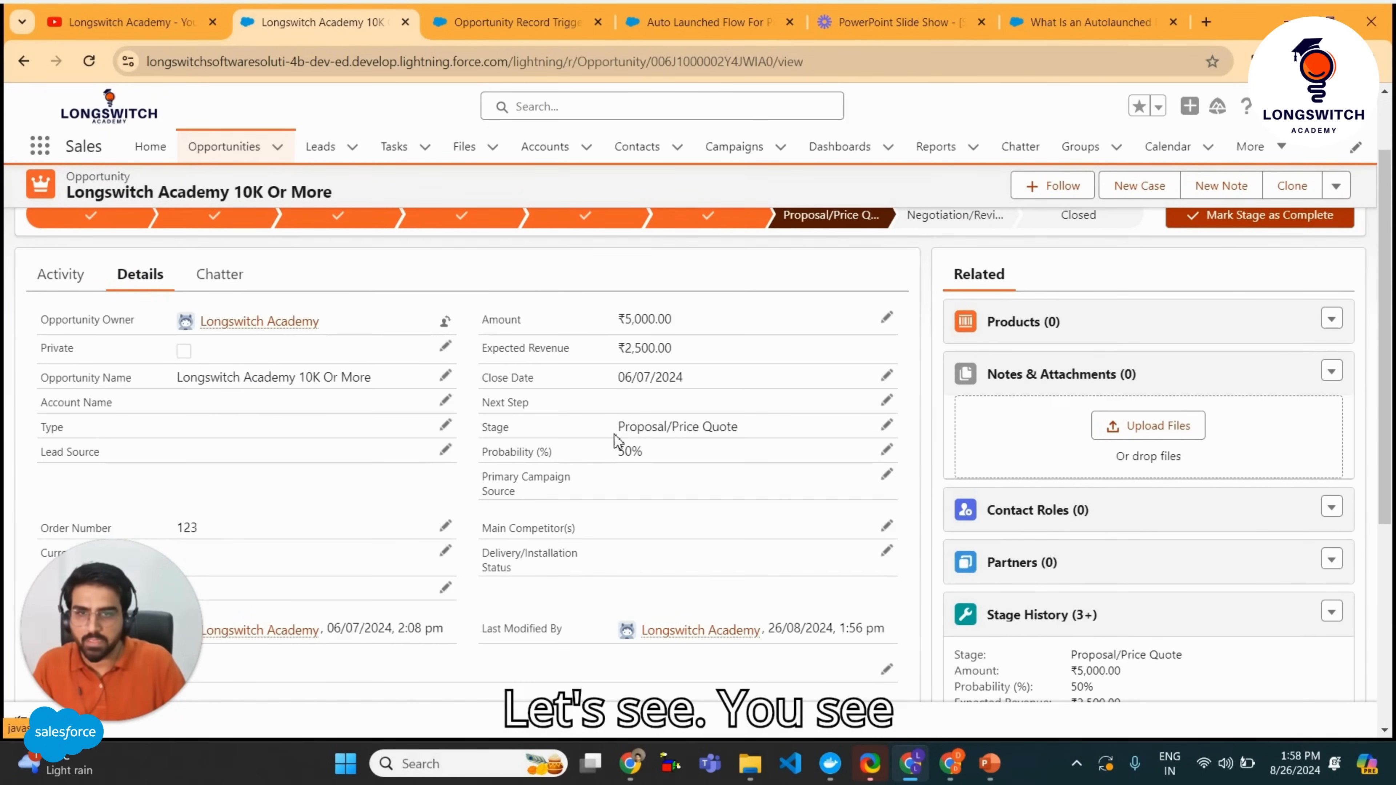
pyautogui.moveTo(617, 452); pyautogui.dragTo(766, 429)
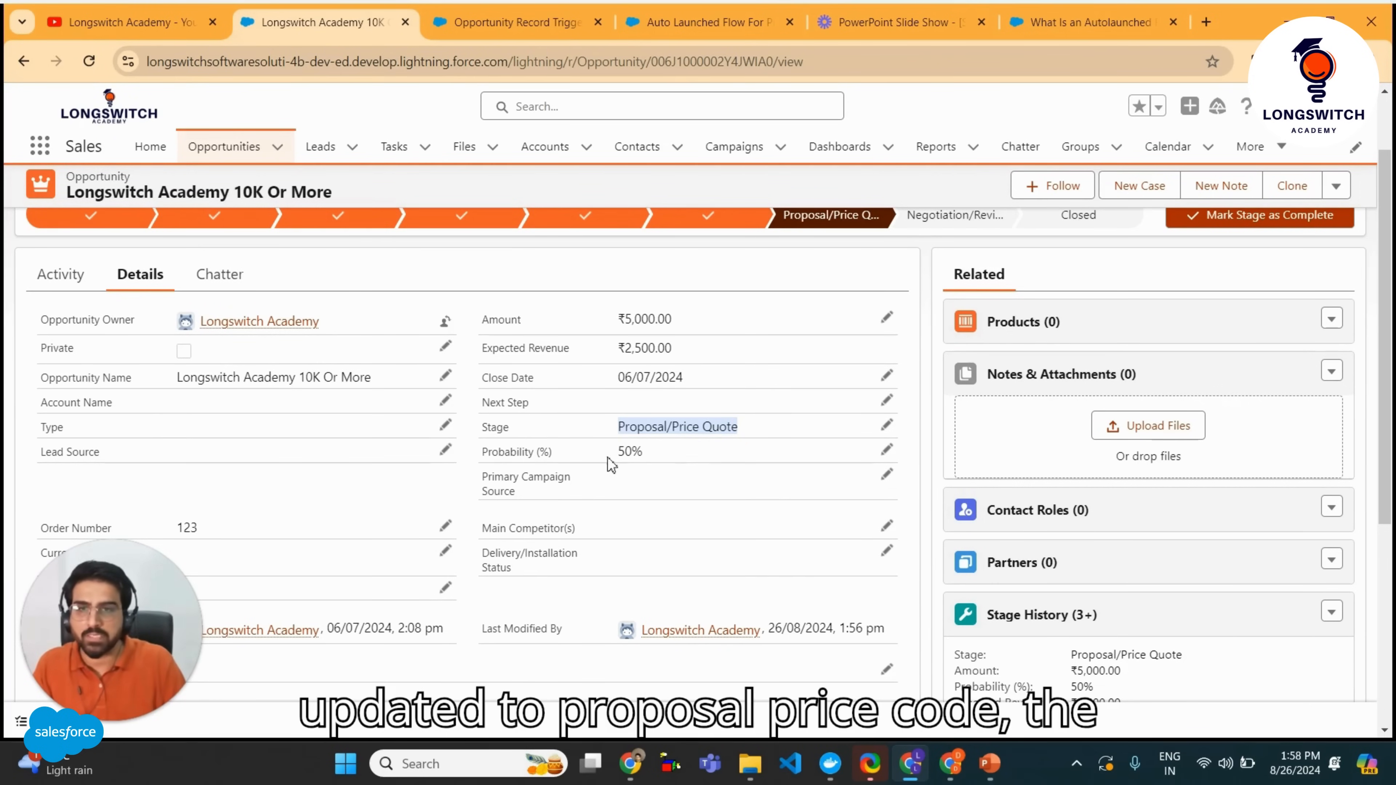
pyautogui.moveTo(618, 453); pyautogui.dragTo(644, 458)
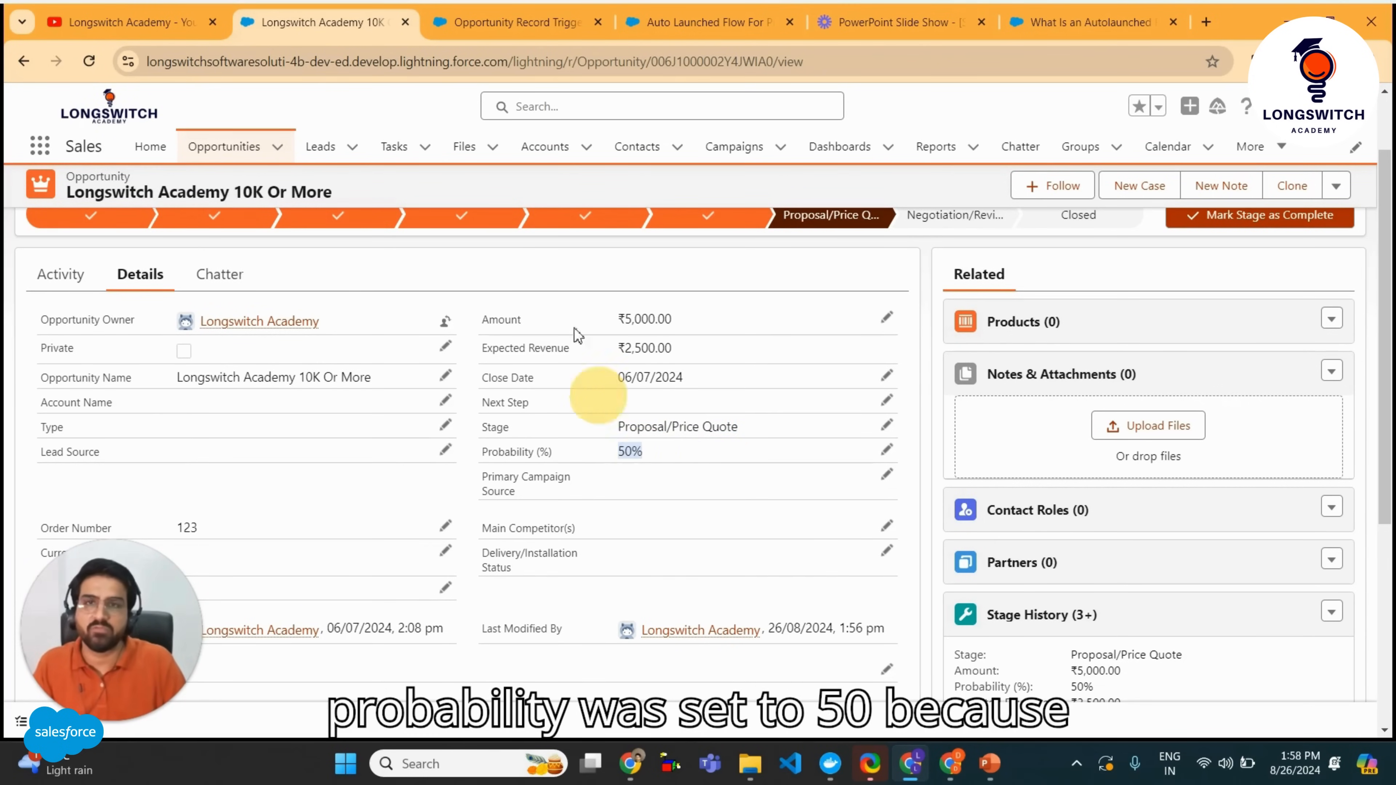
# Review the debug runs of the autolaunched flow and the record-triggered flow that calls it.
pyautogui.click(709, 22)
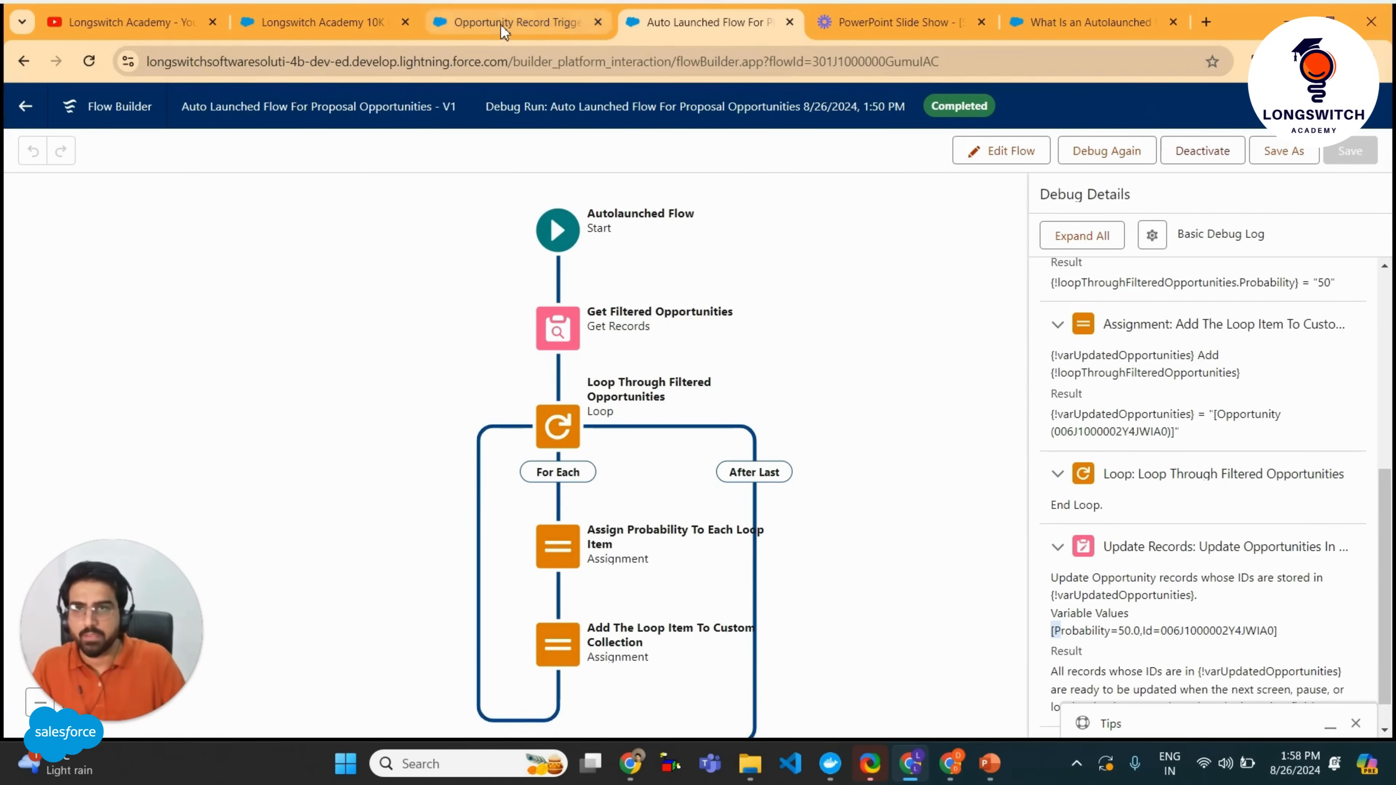
pyautogui.click(516, 22)
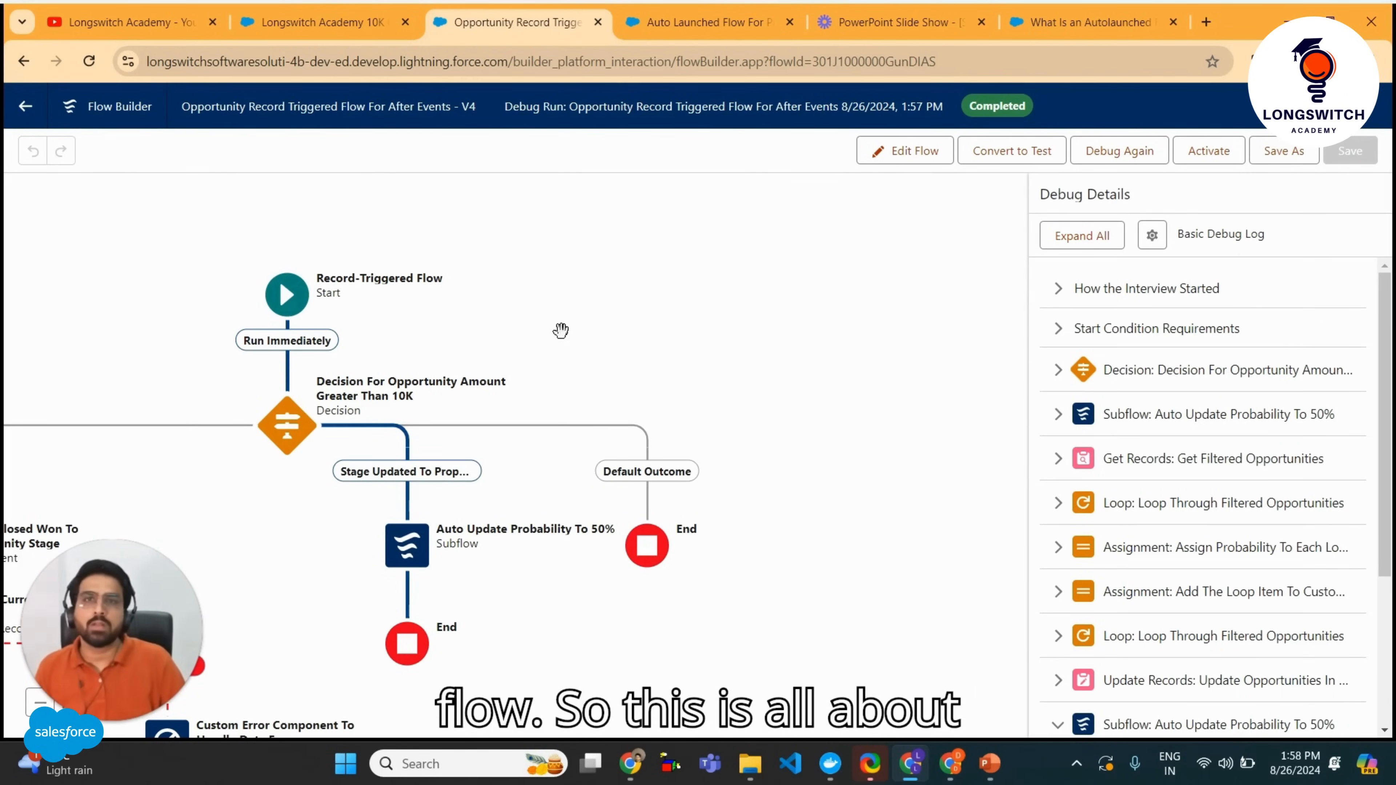
pyautogui.click(652, 25)
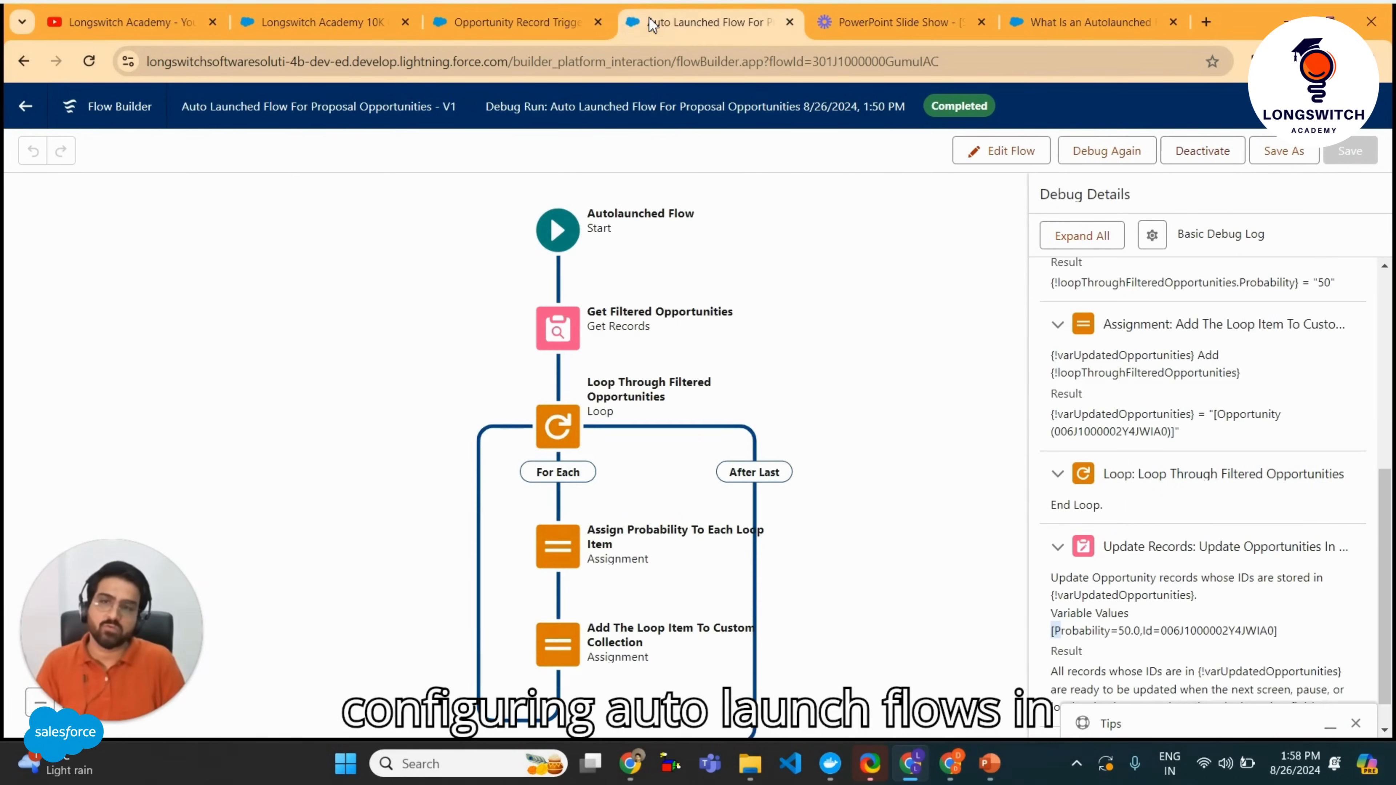